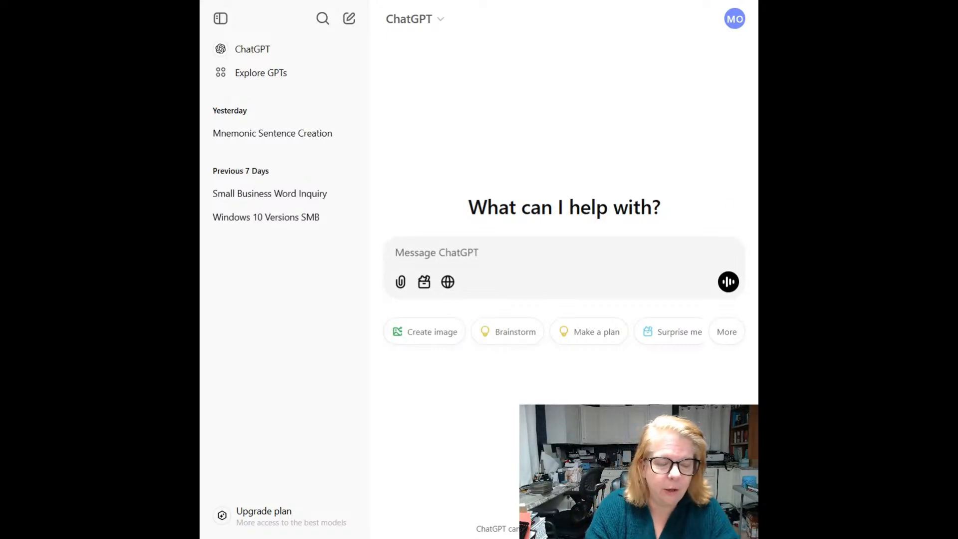
Send the prompt "Please rewrite these sentences for me in a different voice." followed by the eight life-advice sentences
type("Please rewri")
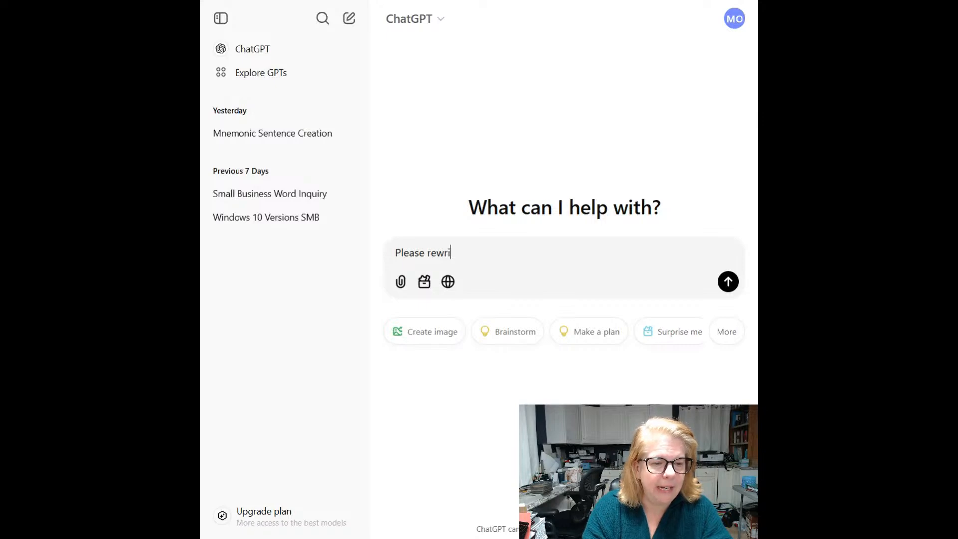
type("te these sentenc")
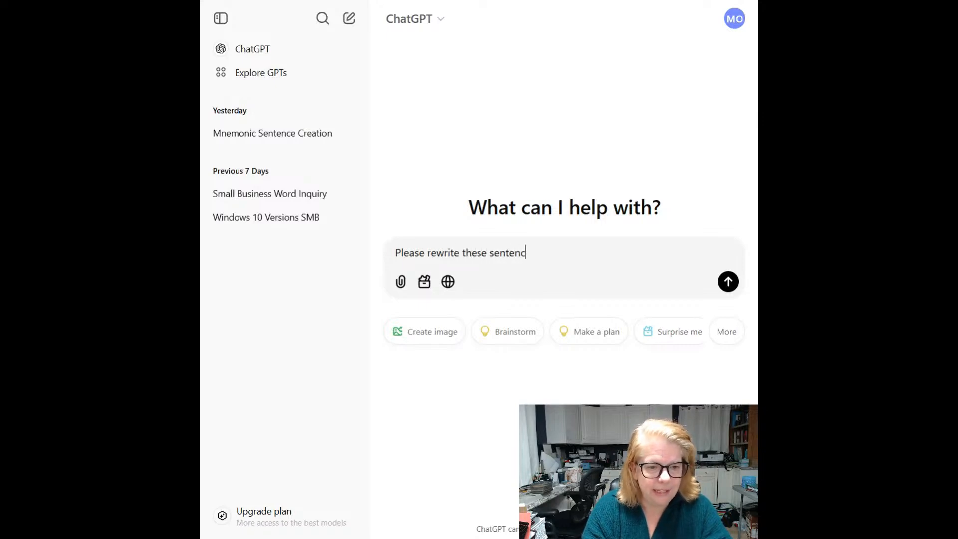
type("es for me in a ")
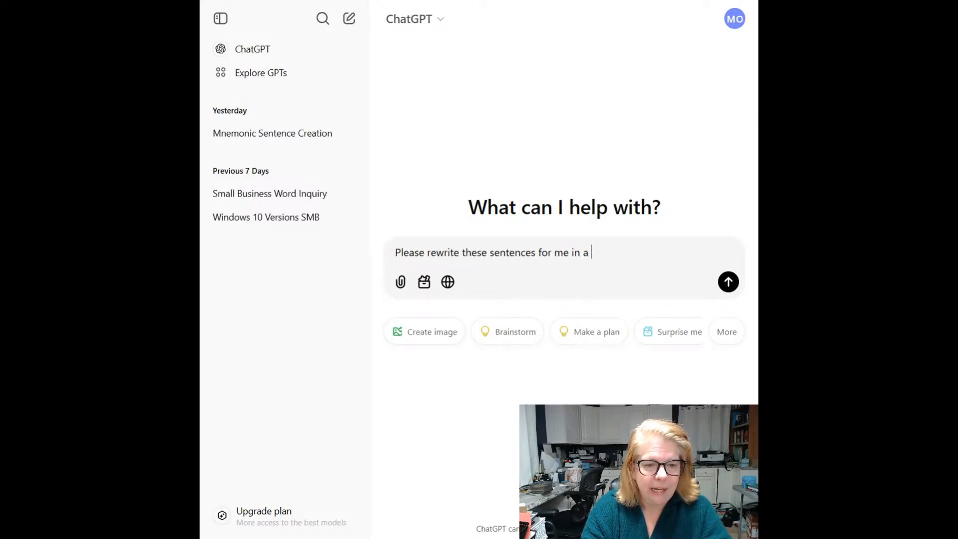
type("different")
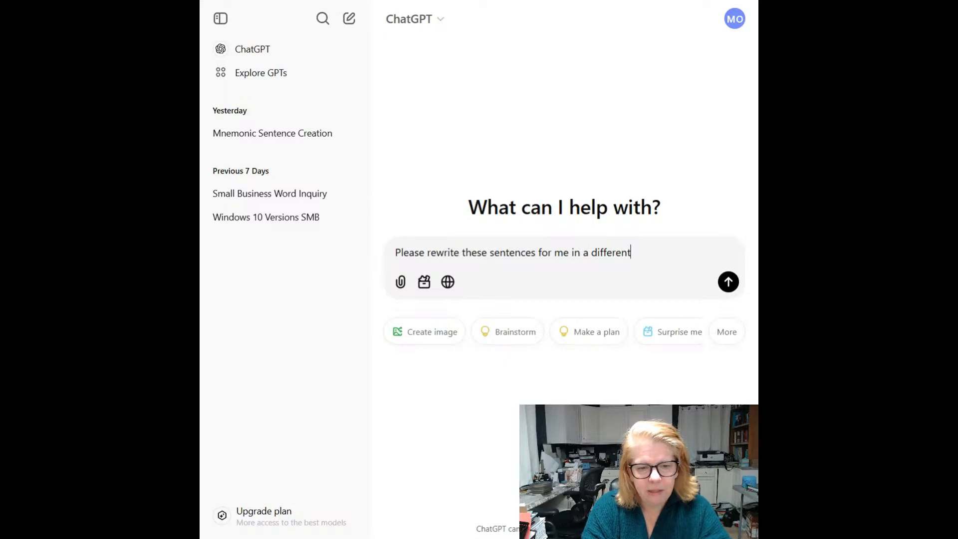
type(" voice.")
key("shift+Return")
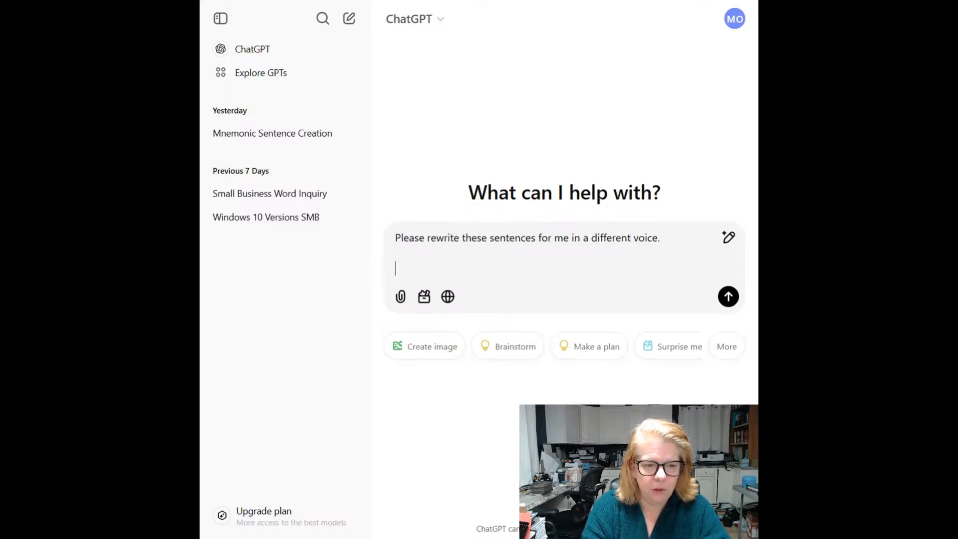
type("Even when you trust someone, keep some things to yourself. If you want to build something worthwhile, be ready for criticism. Your mental health is way more important than your career will ever be. You become an unstoppable force when you realize you can do it alone.")
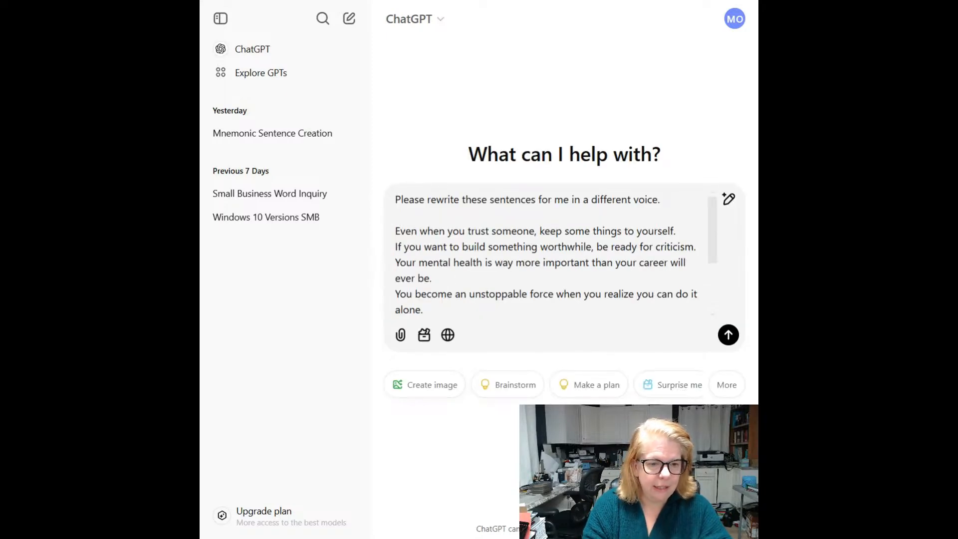
key("Return")
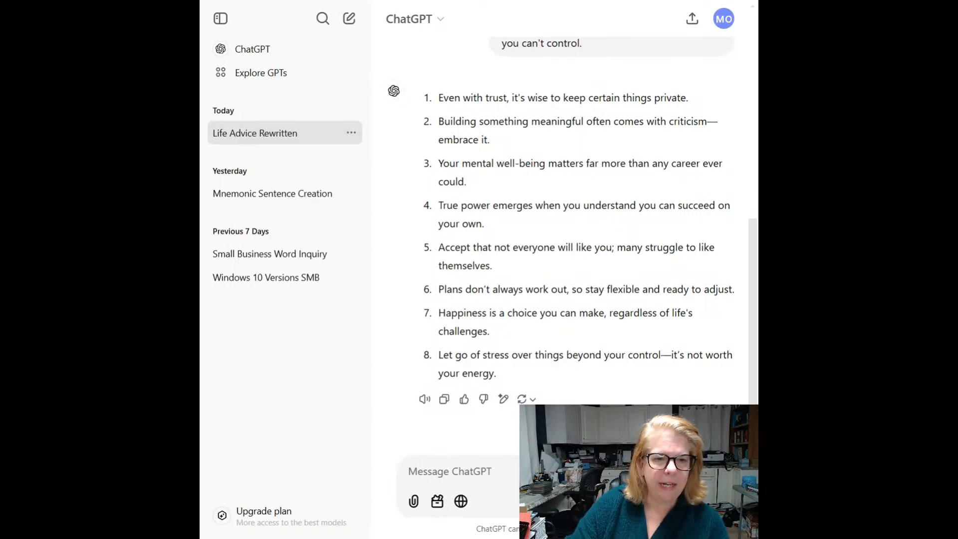
Send a follow-up prompt "Restate these for me." with the same eight life-advice sentences below it
scroll(556, 138, "up", 5)
scroll(635, 130, "up", 3)
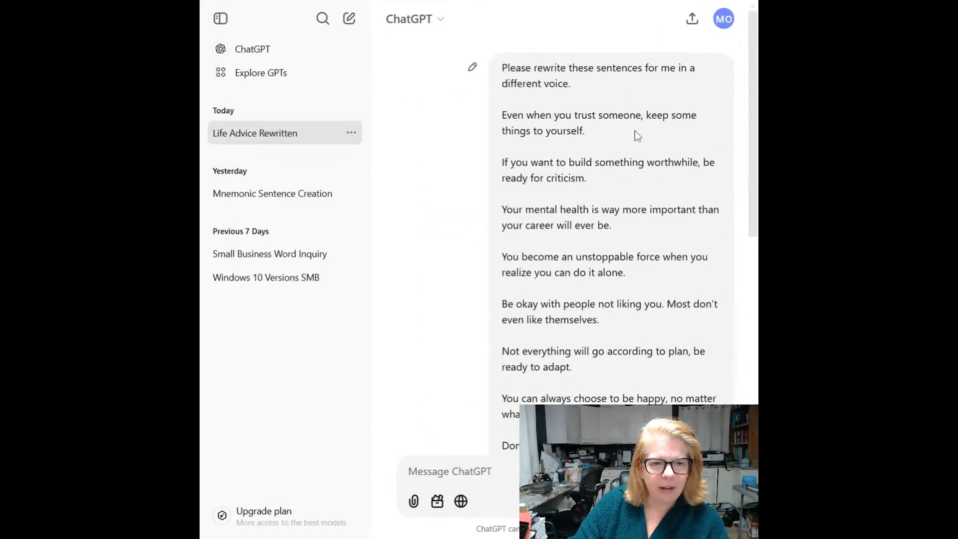
scroll(635, 131, "down", 8)
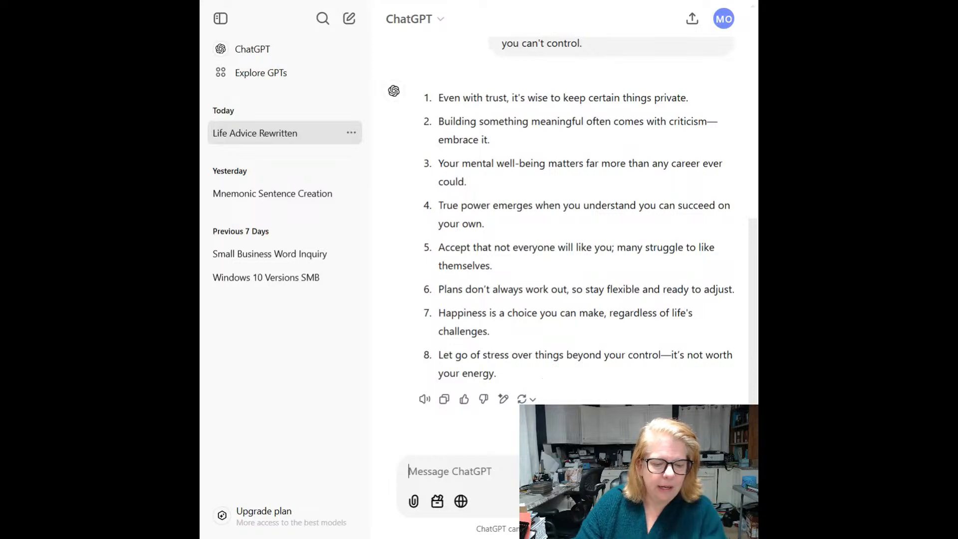
type("Re")
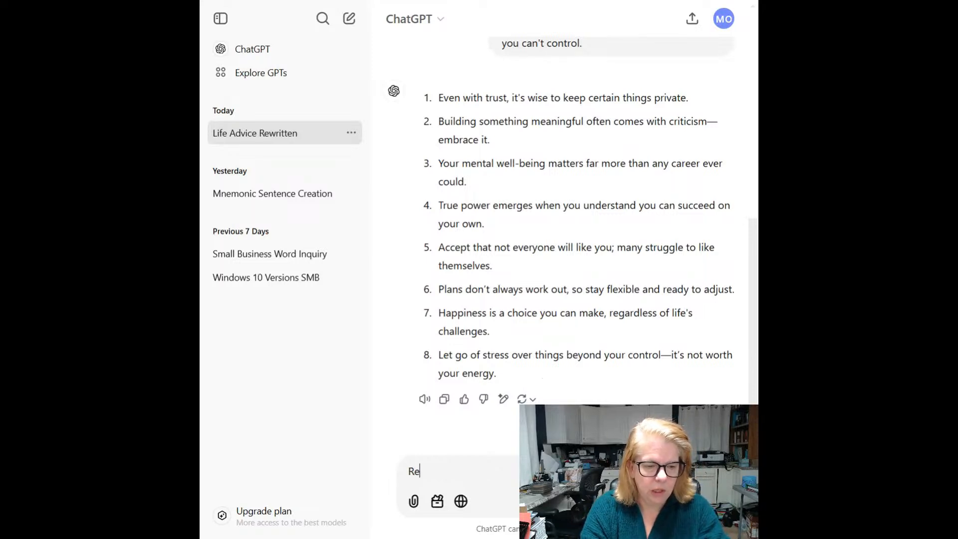
type("state")
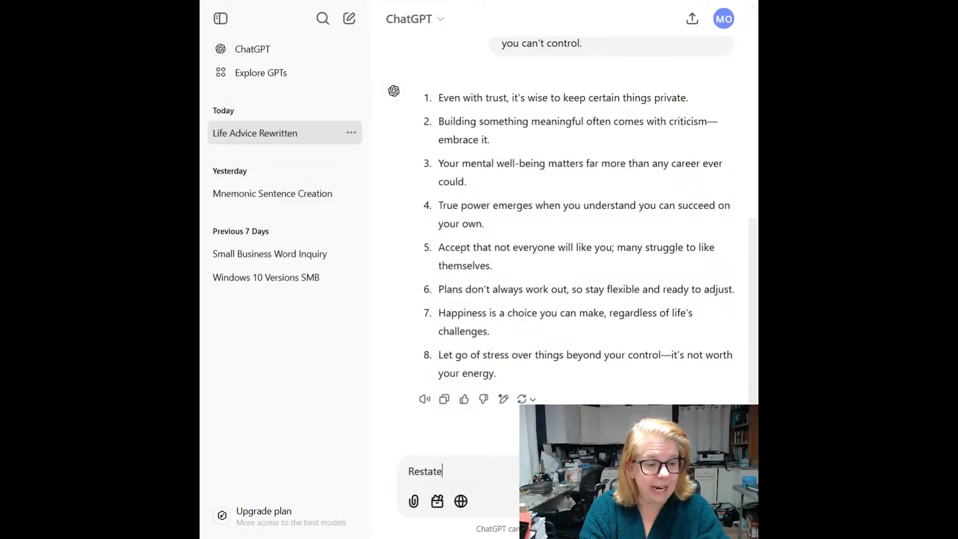
type(" these for me.")
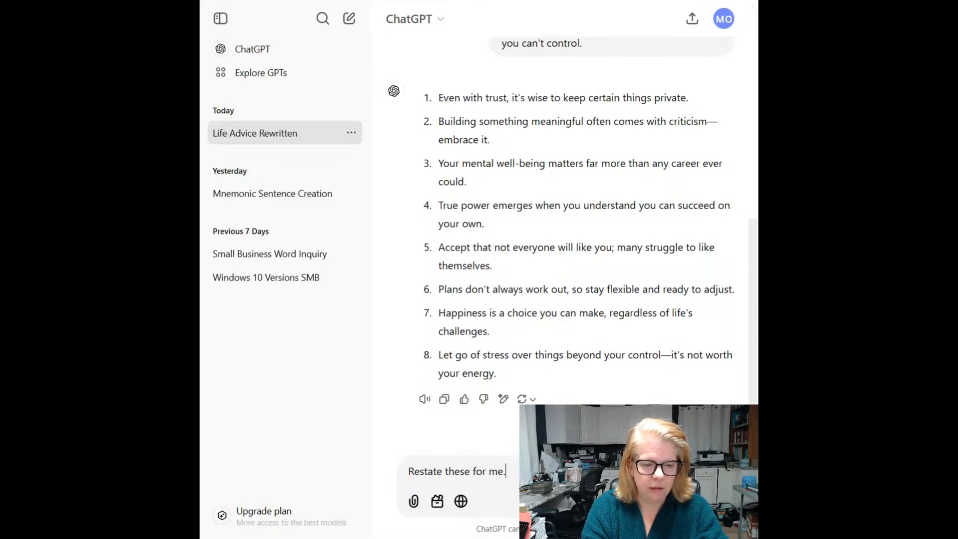
key("shift+Return")
key("Return")
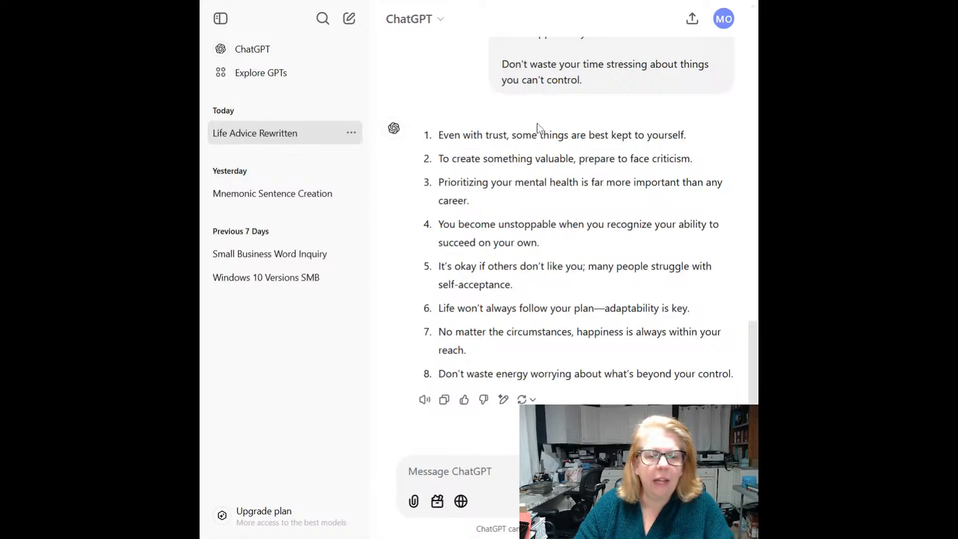
Compare the original sentences with the rewritten list and the restated list in the conversation
scroll(673, 177, "up", 10)
scroll(669, 180, "down", 7)
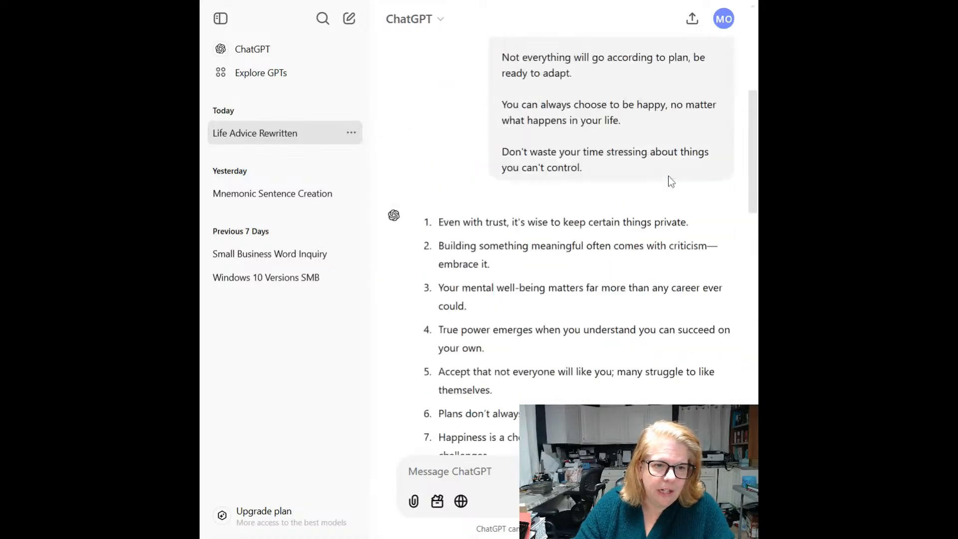
scroll(670, 180, "up", 2)
scroll(670, 179, "down", 2)
scroll(670, 181, "down", 1)
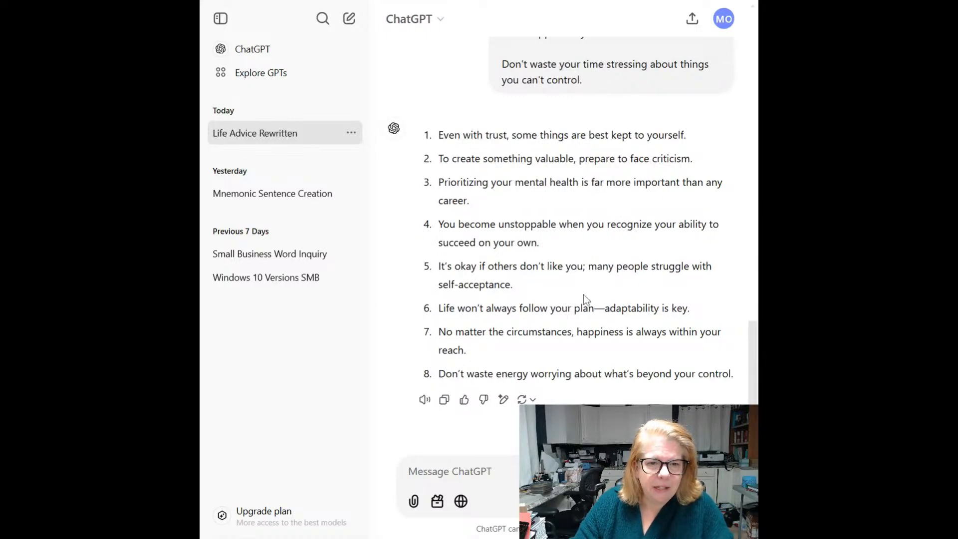
scroll(582, 294, "up", 1)
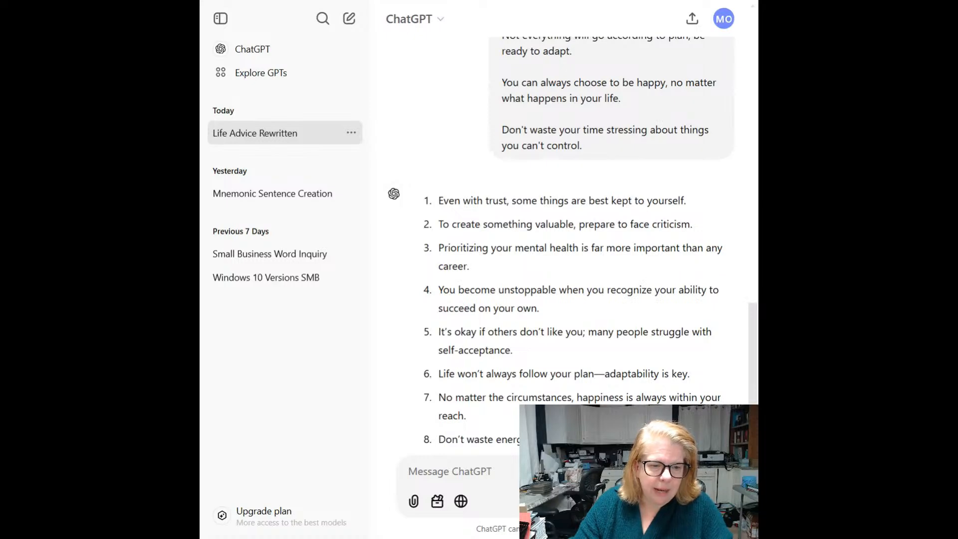
scroll(572, 244, "up", 1)
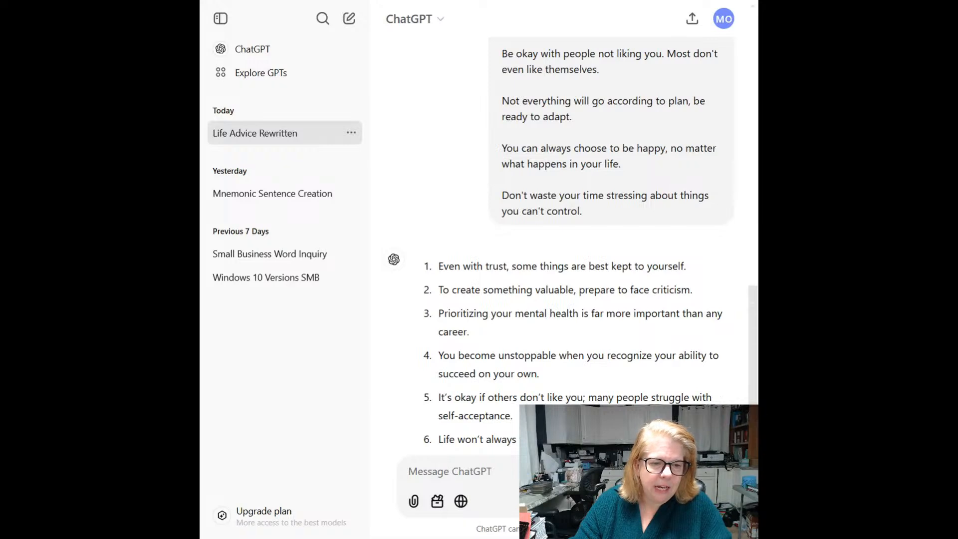
scroll(577, 286, "up", 8)
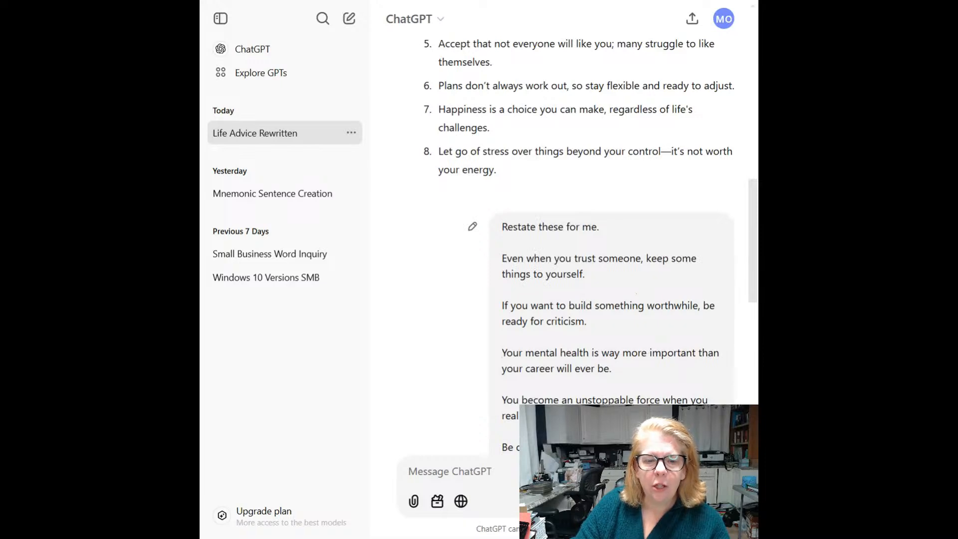
scroll(564, 245, "down", 1)
scroll(563, 244, "down", 3)
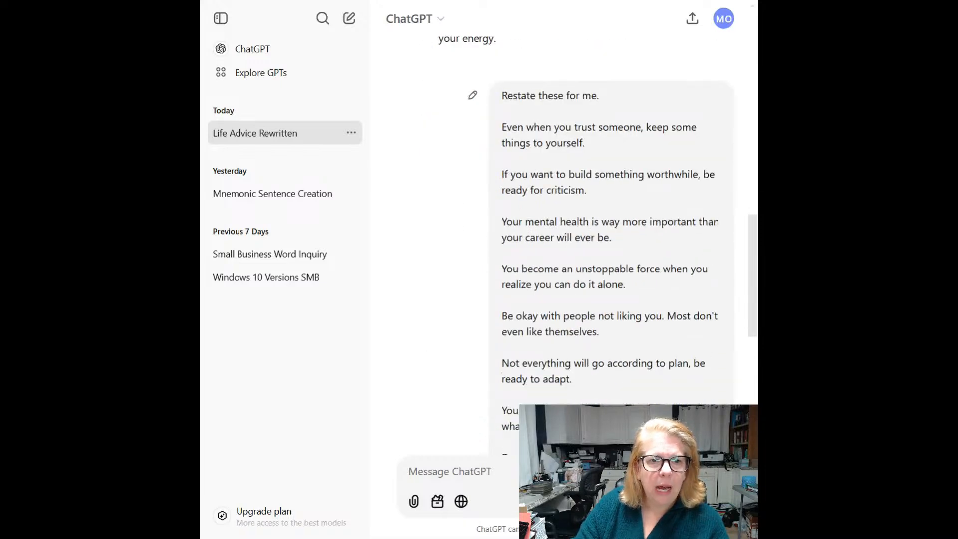
scroll(612, 100, "up", 5)
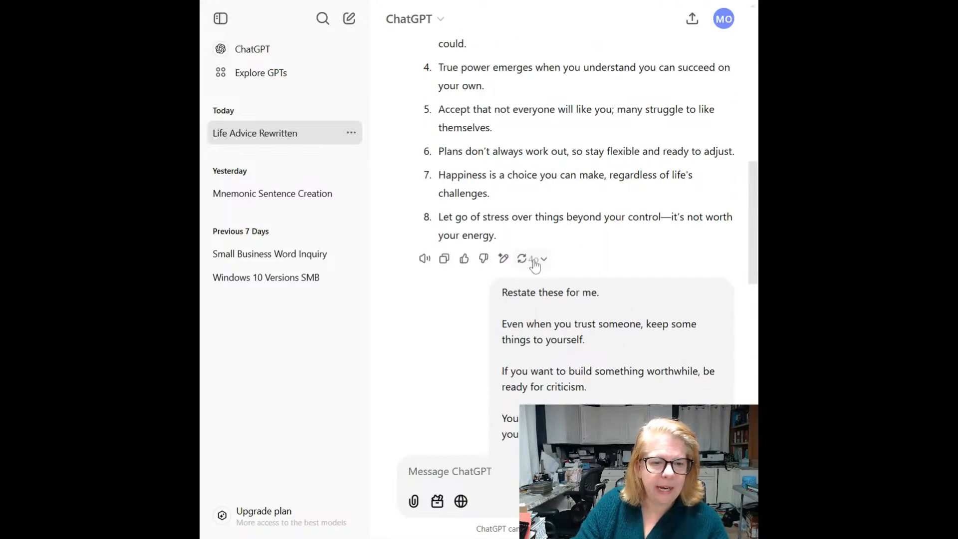
Copy the rewritten and restated lists into a blank Google Docs document and hide its document tabs outline
left_click(442, 263)
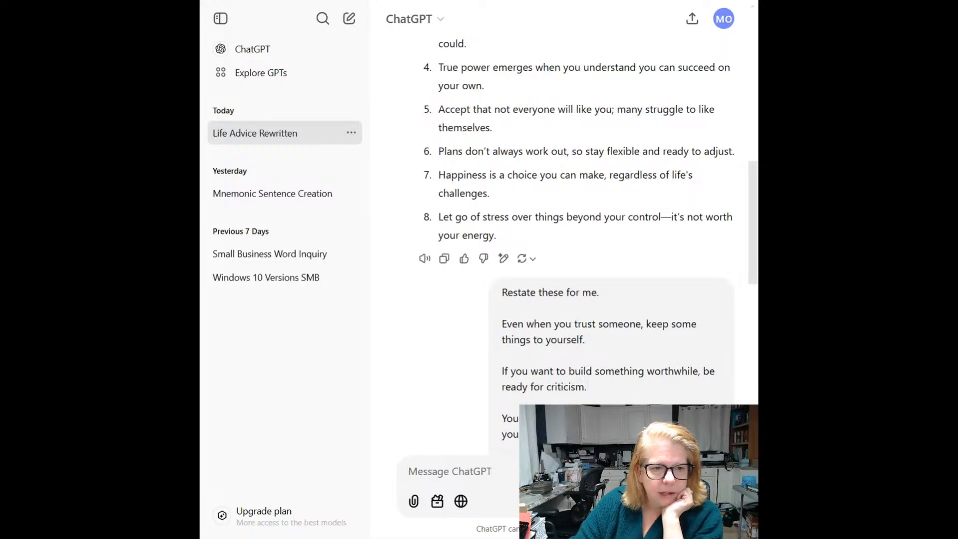
scroll(471, 222, "down", 10)
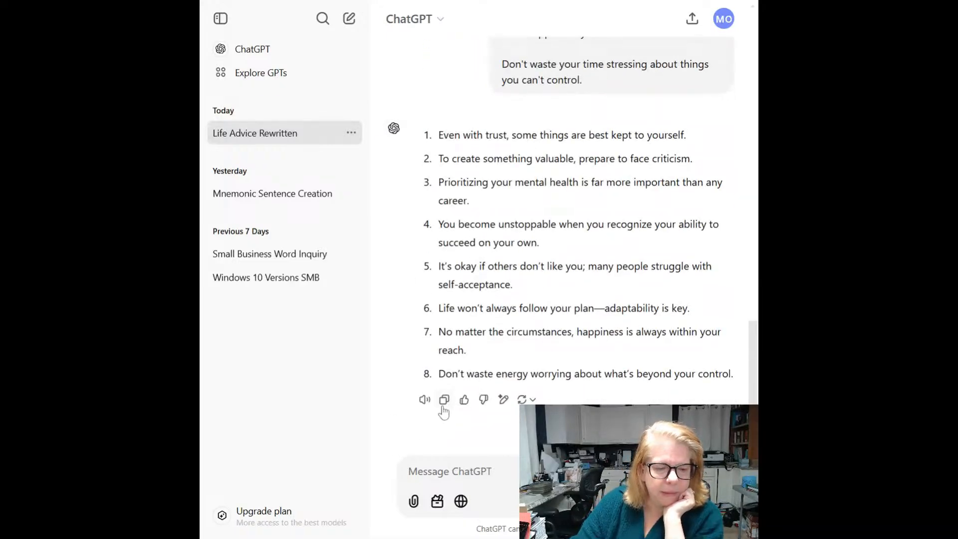
left_click(443, 400)
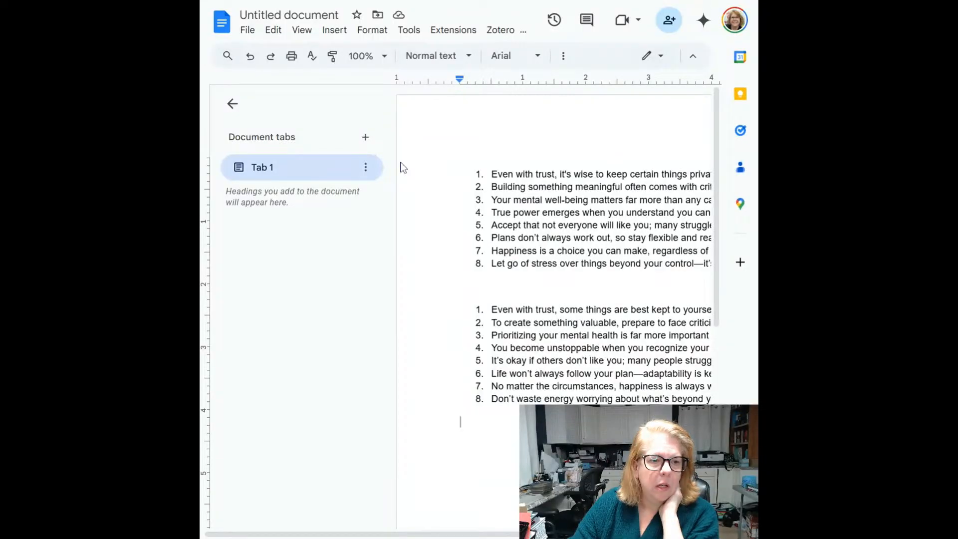
left_click(233, 103)
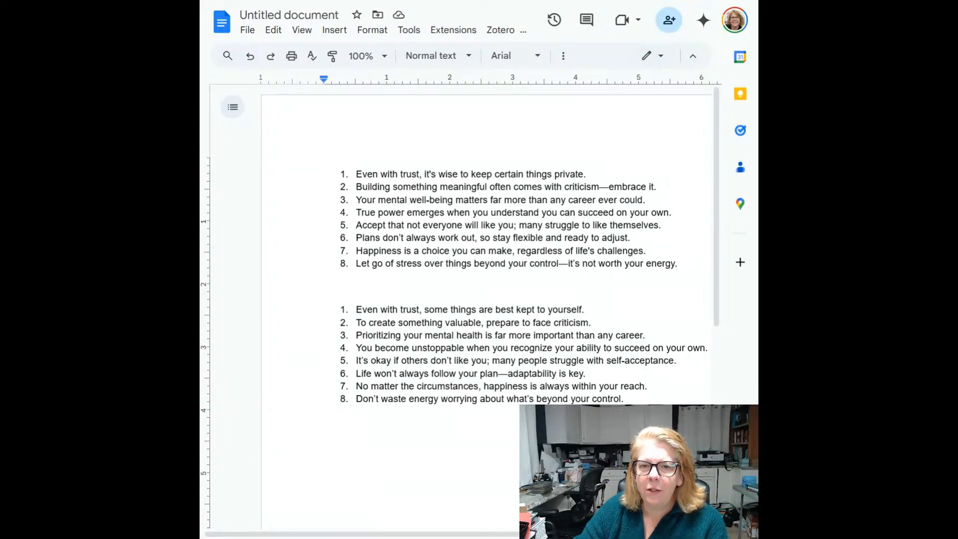
Delete the second list's sentences "To create something valuable, prepare to face criticism." and "Prioritizing your mental health is far more important than any career."
scroll(459, 279, "down", 3)
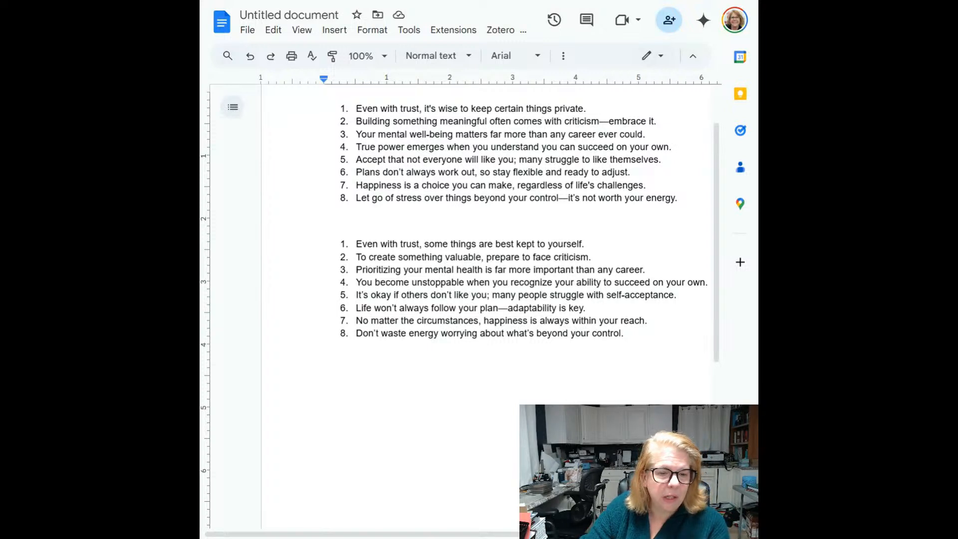
left_click_drag(591, 257, 407, 257)
triple_click(592, 257)
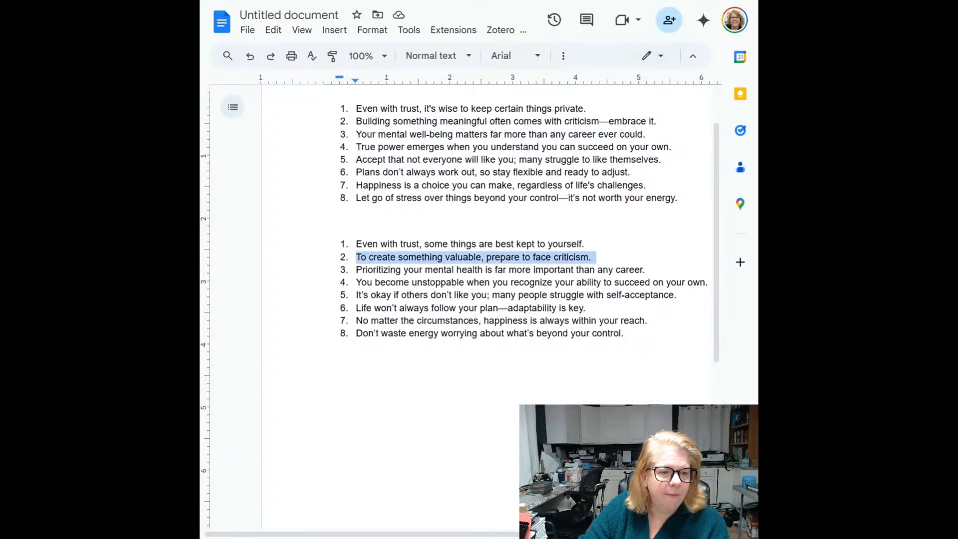
key("BackSpace")
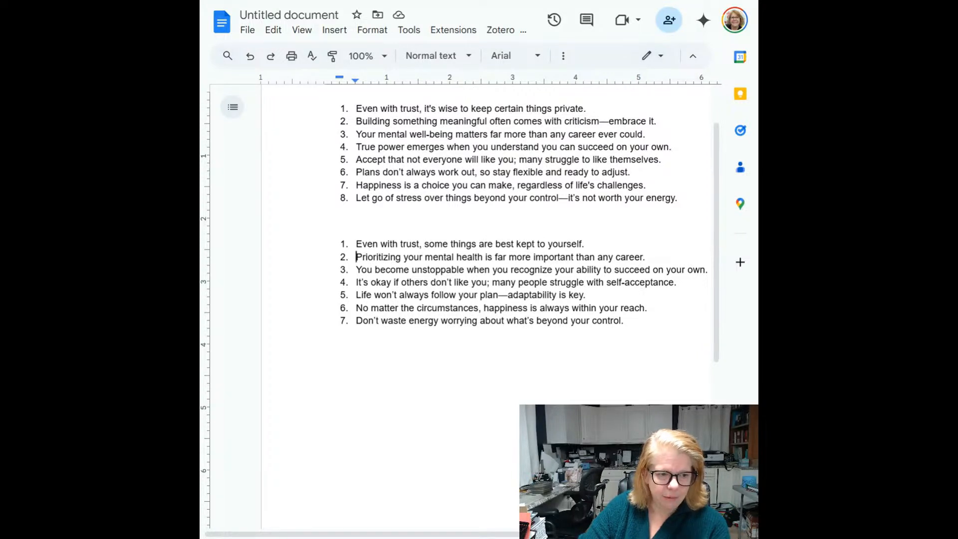
left_click_drag(355, 257, 650, 257)
key("BackSpace")
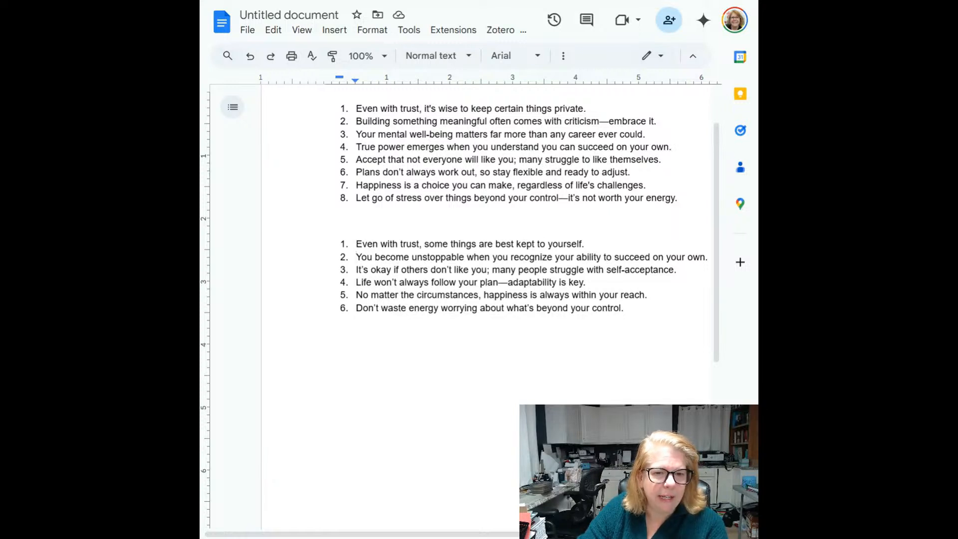
Delete the sentence "True power emerges when you understand you can succeed on your own." and its list number from the first list
left_click_drag(672, 146, 356, 146)
key("BackSpace")
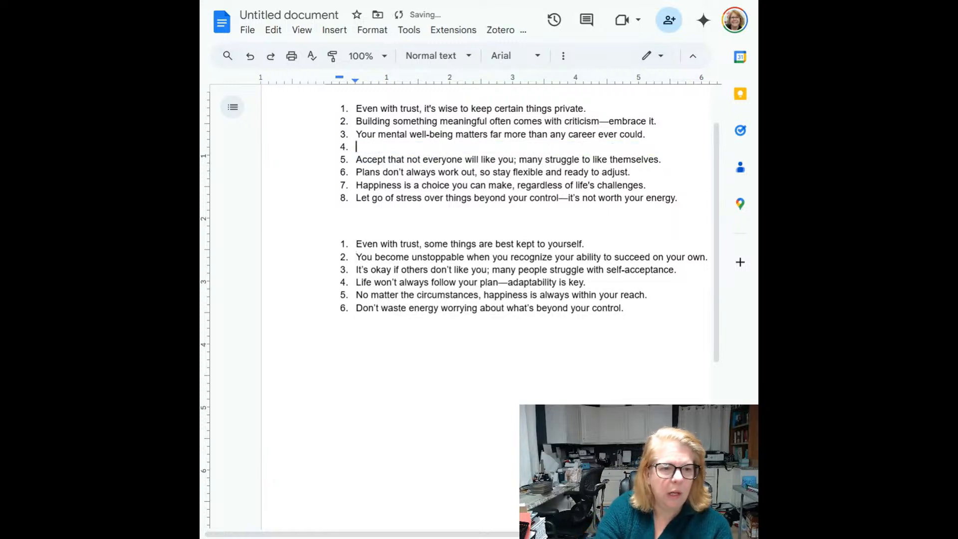
key("Delete")
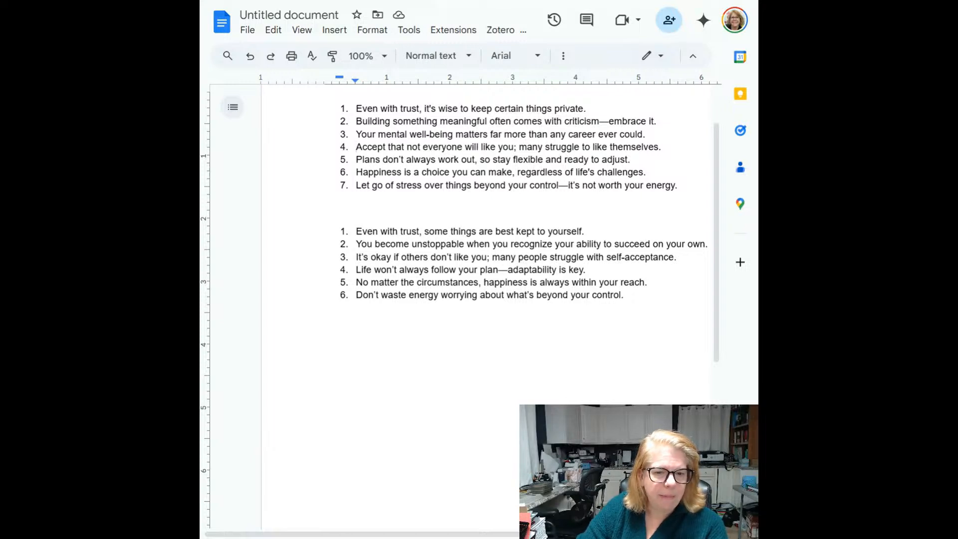
Delete the second list's item on others not liking you and the text "Don't waste energy worrying about what's beyond your control."
left_click_drag(677, 257, 680, 257)
key("shift+Home")
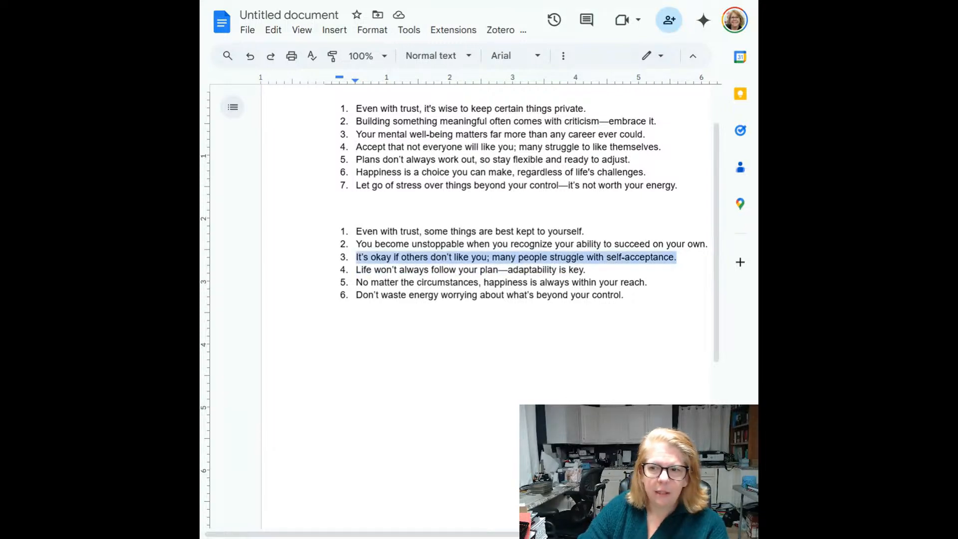
key("Delete")
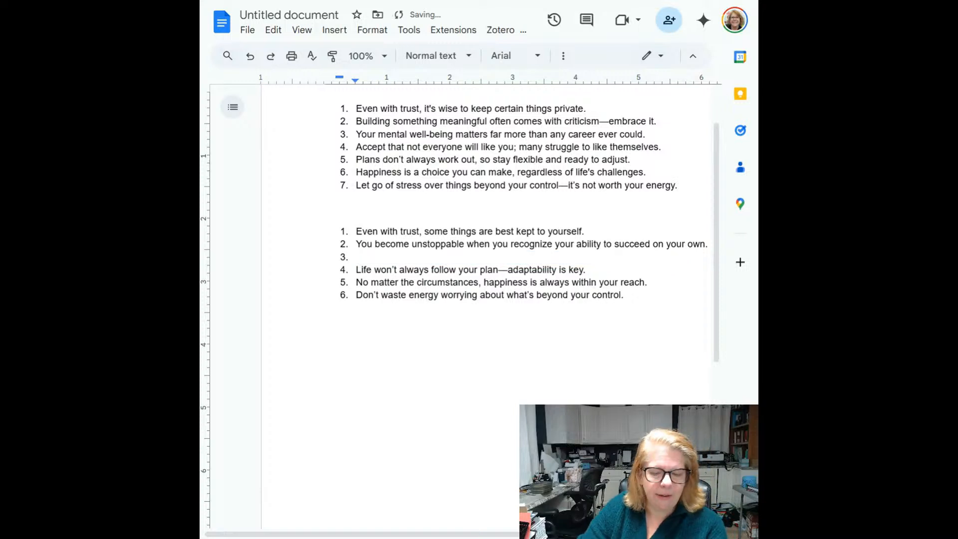
key("Delete")
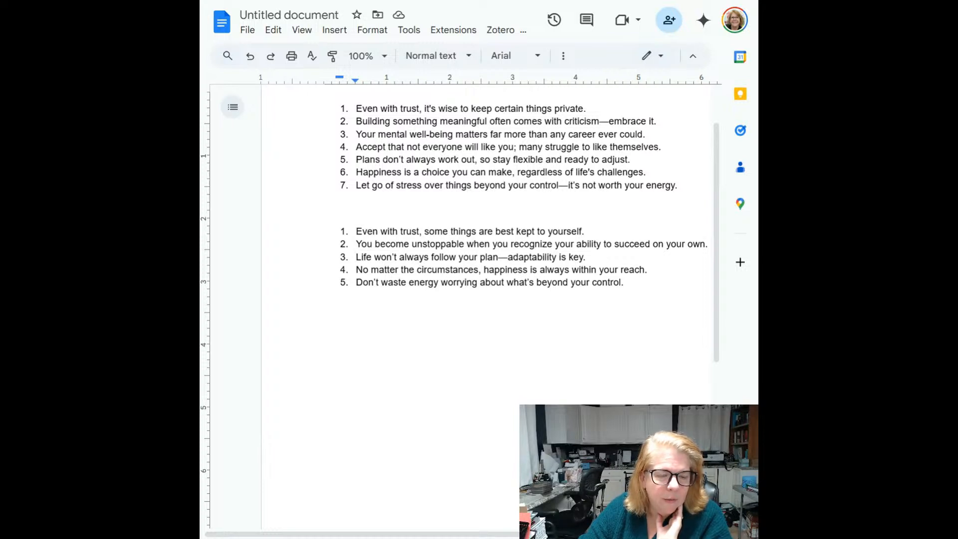
left_click_drag(623, 282, 355, 282)
key("BackSpace")
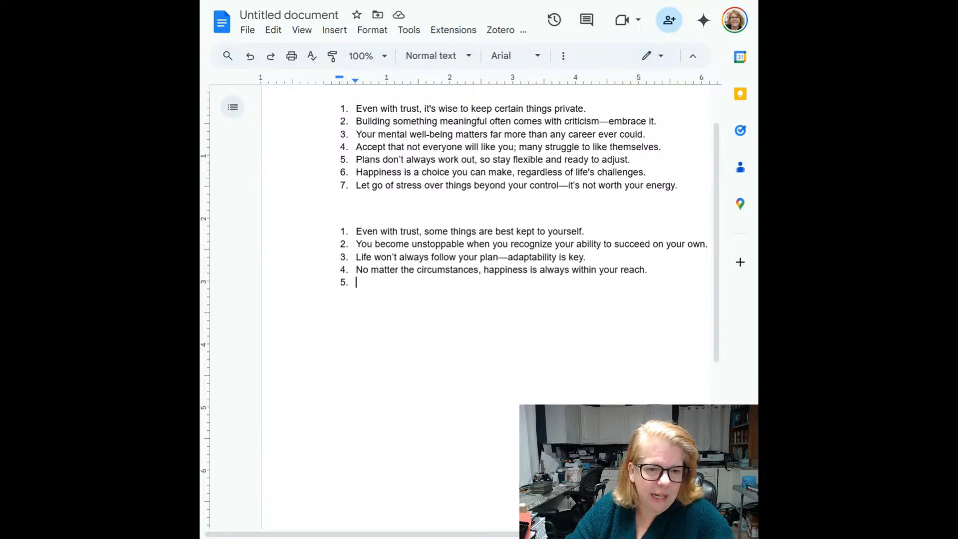
Delete the first list's items "Plans don't always work out, so stay flexible and ready to adjust." and "Happiness is a choice you can make, regardless of life's challenges."
left_click_drag(630, 159, 356, 160)
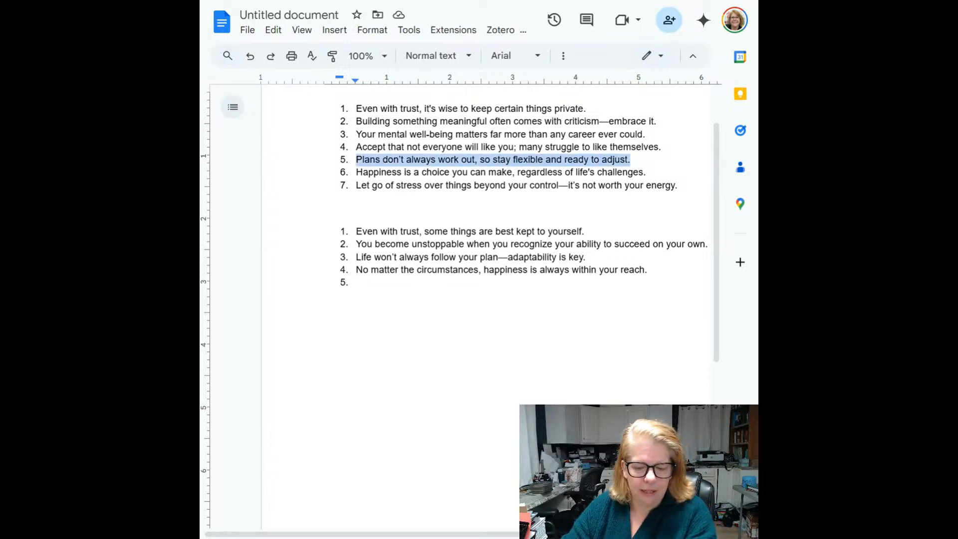
key("BackSpace")
key("Delete")
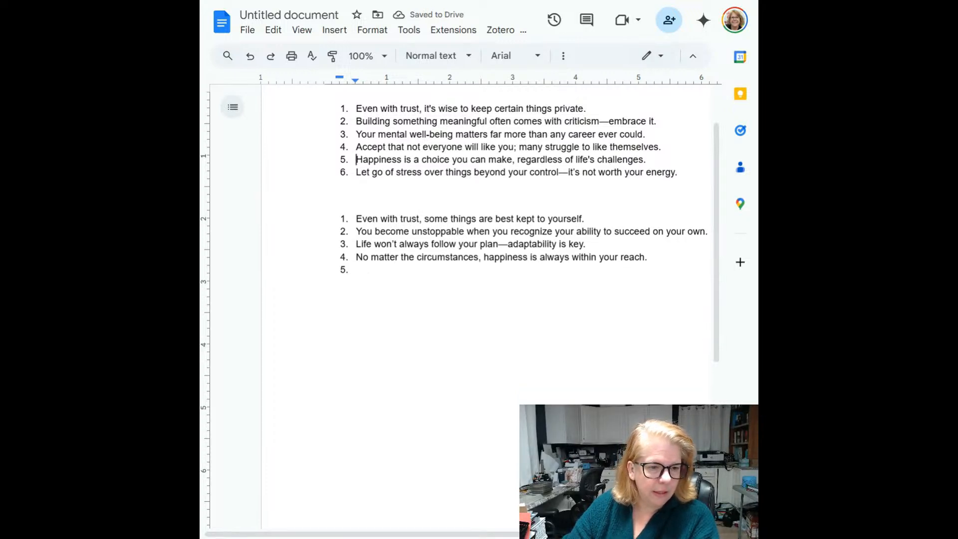
left_click_drag(645, 159, 356, 159)
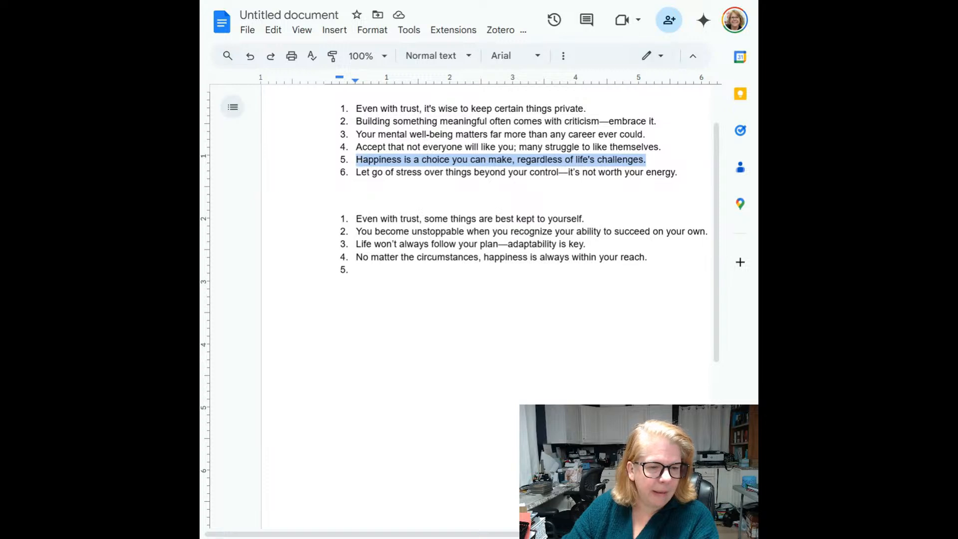
key("BackSpace")
key("Delete")
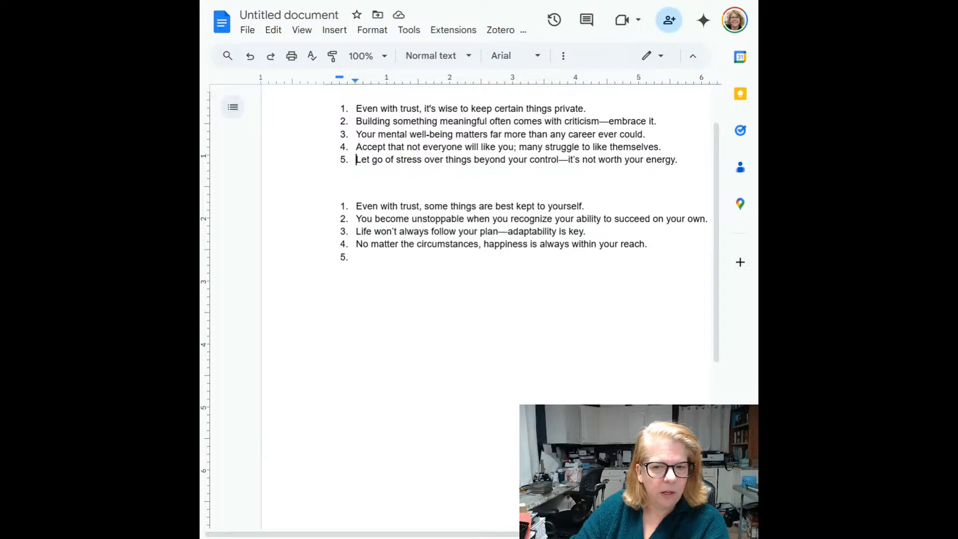
left_click(423, 324)
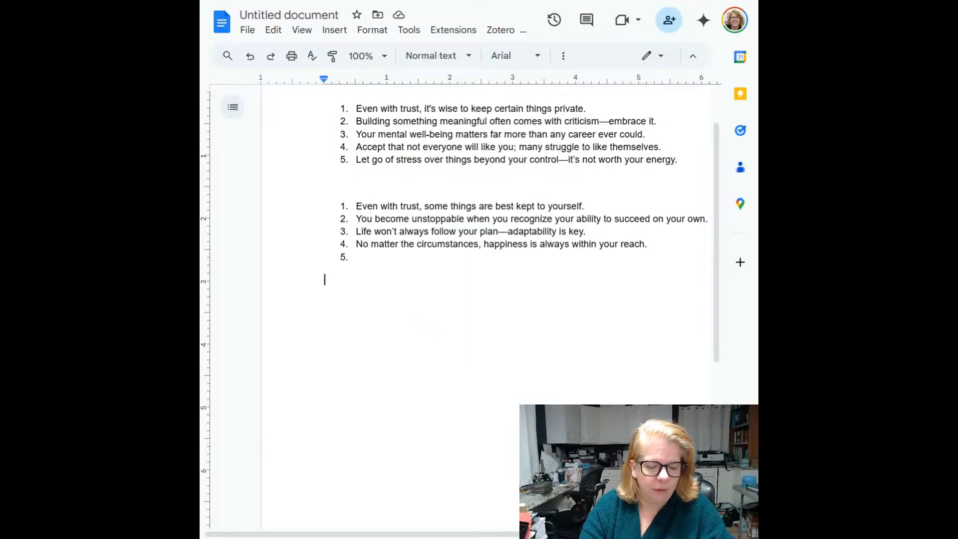
type("Even with trust, some things are best kept to yourself. To create something valuable, prepare to face criticism. Prioritizing your mental health is far more important than any career. You become unstoppable when you recognize your ability to succeed on your own. It’s okay if others don’t like you; many people struggle with self-acceptance. Life won’t always follow your plan—adaptability is key. No matter the circumstances, happiness is always within your reach. Don’t waste energy worrying about what’s beyond your control.")
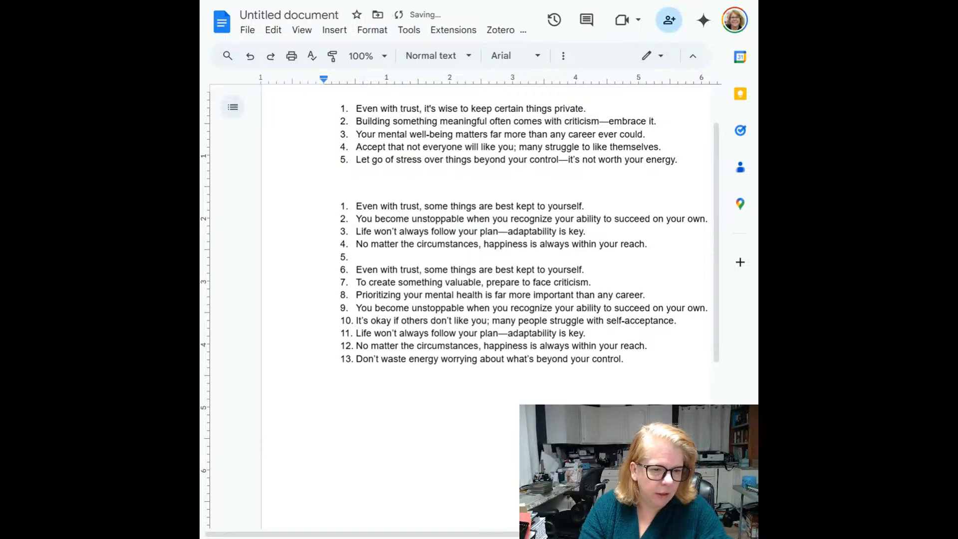
key("ctrl+z")
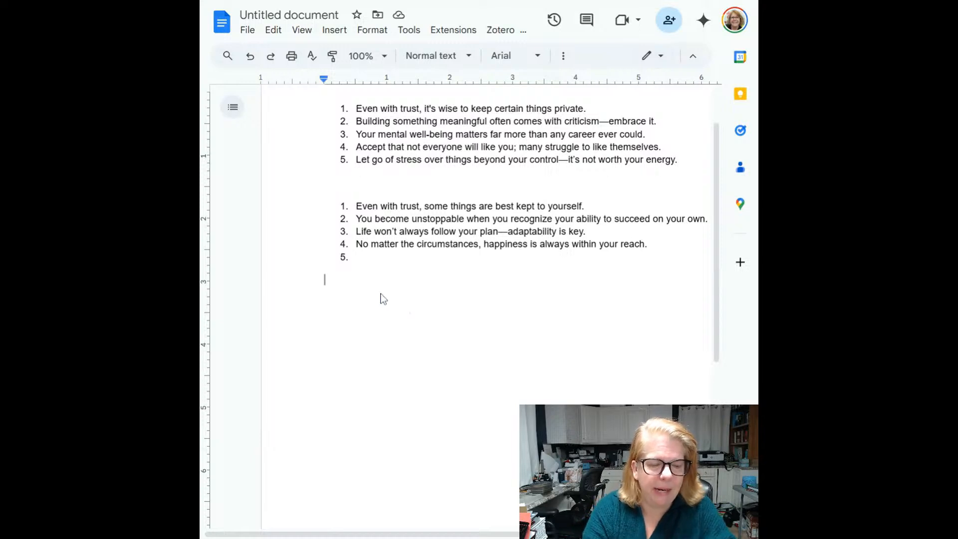
Write the sentence "Even when you trust someone, keep some things to yourself." below the second list
type("Even when yo")
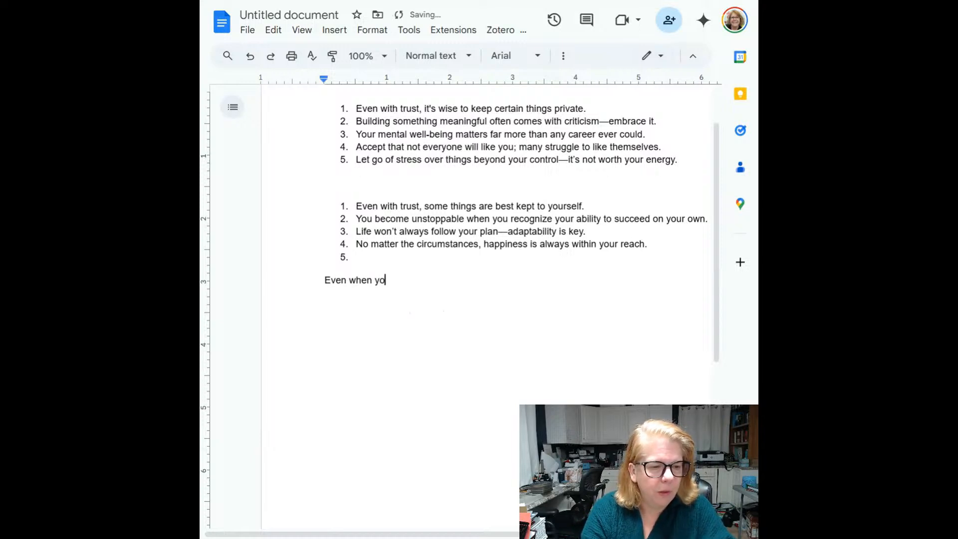
type("u trust someone, k")
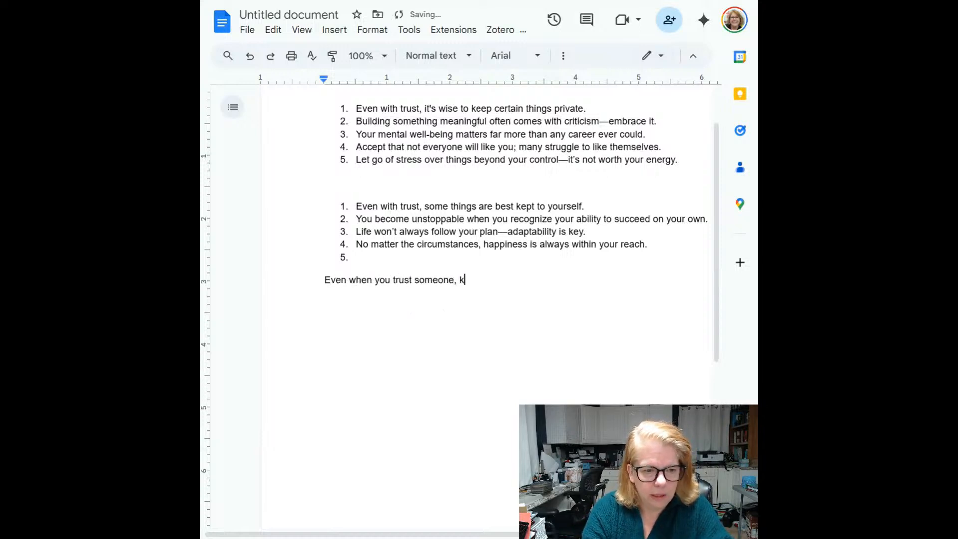
type("eep some things to you")
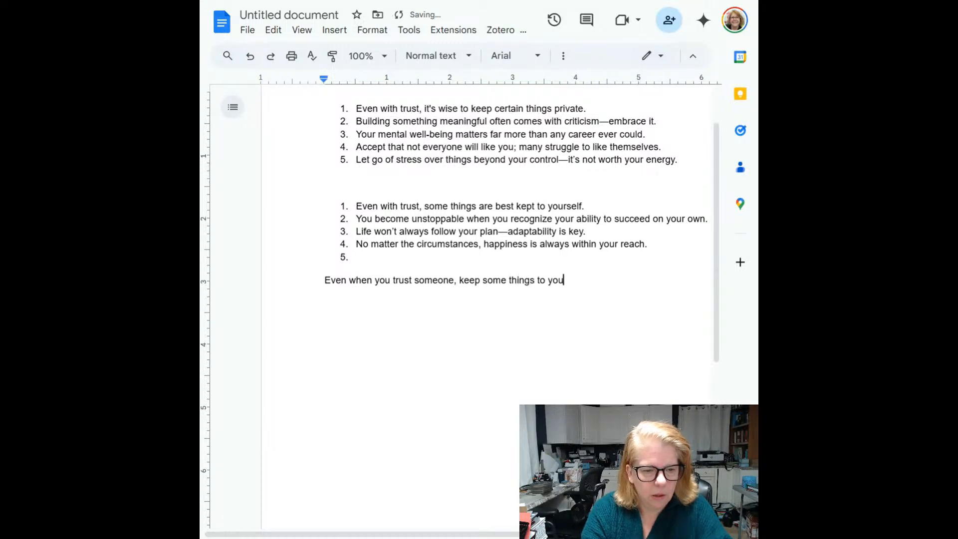
type("rself.")
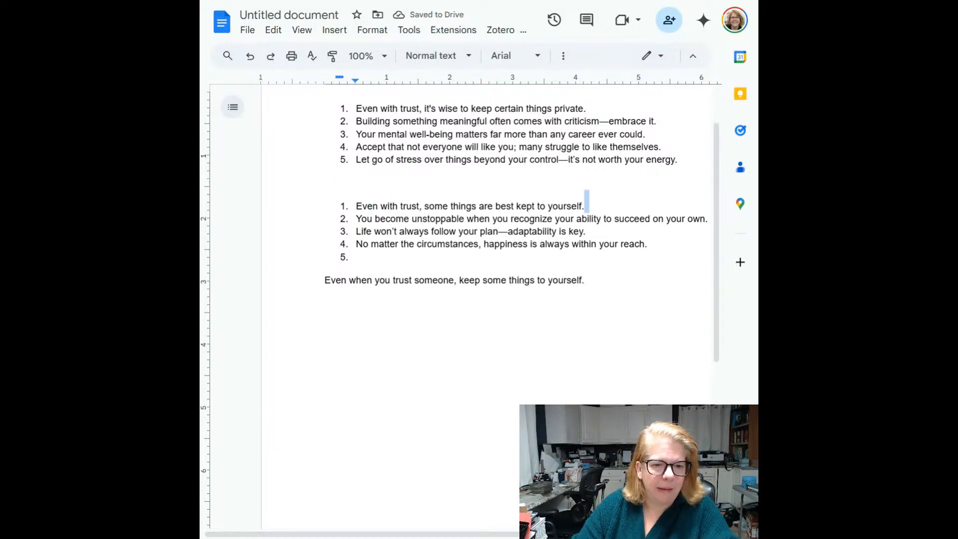
Delete the sentences beginning "Even with trust" from both lists and remove the emptied first item of the upper list
left_click_drag(587, 205, 356, 205)
key("BackSpace")
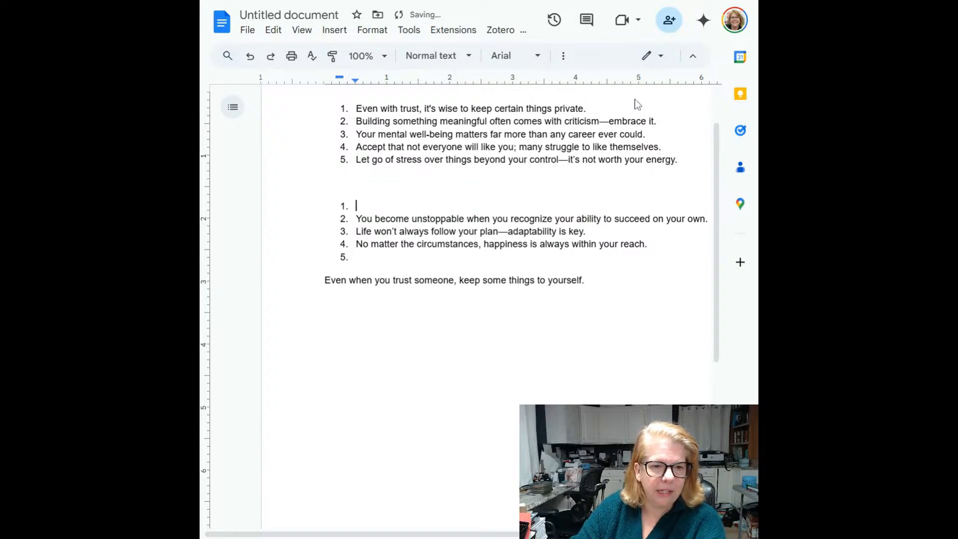
left_click_drag(587, 108, 355, 109)
key("BackSpace")
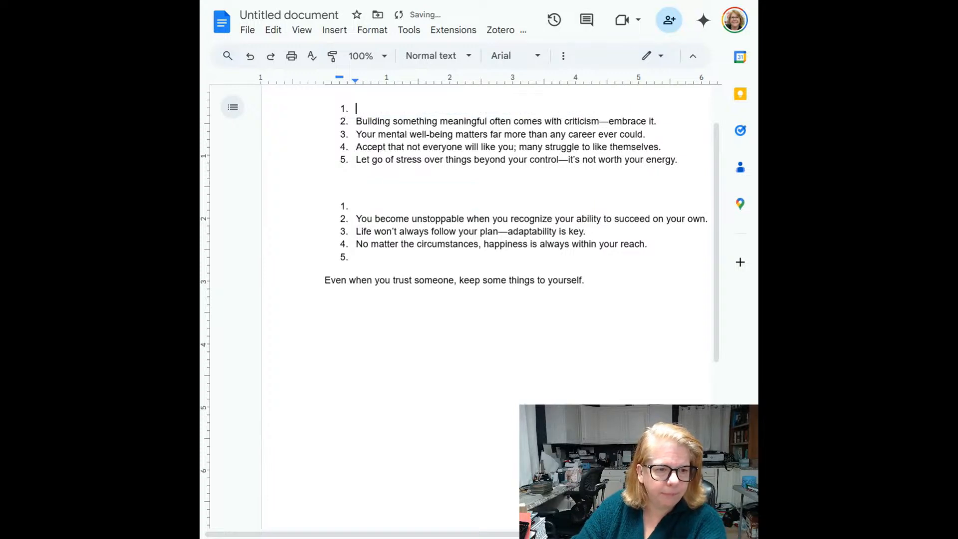
key("Delete")
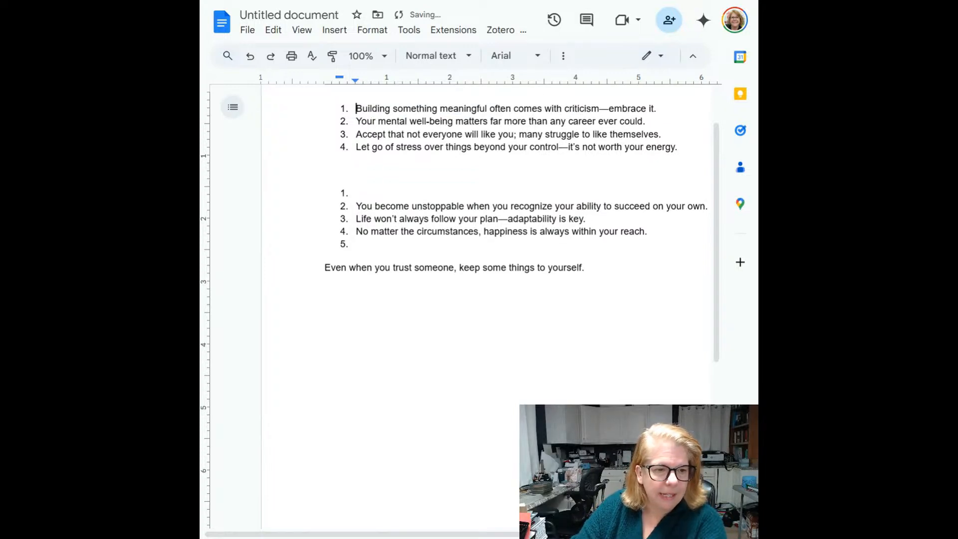
Remove the blank lines between the lists and the empty items, and delete "You become unstoppable when you recognize your ability to succeed on your own."
left_click(325, 169)
key("Delete")
key("Delete")
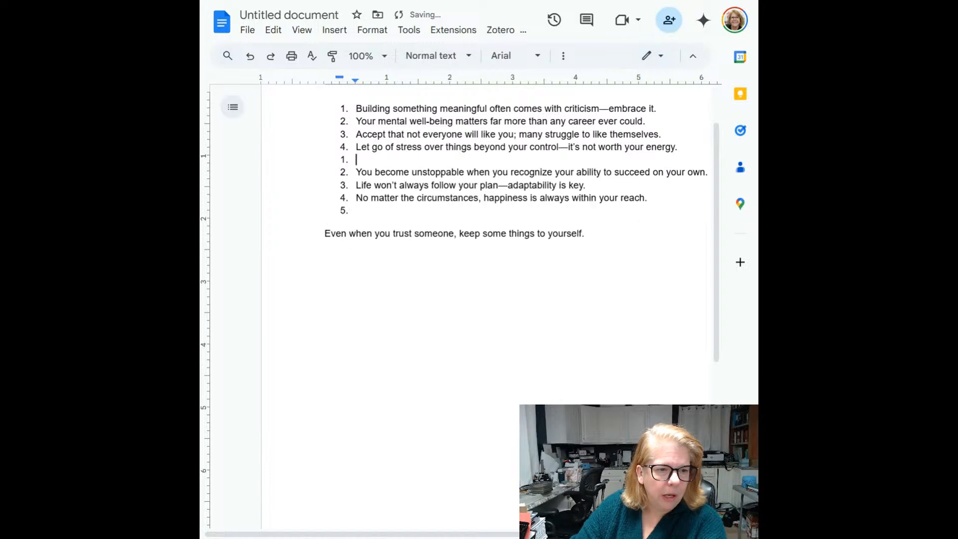
key("Delete")
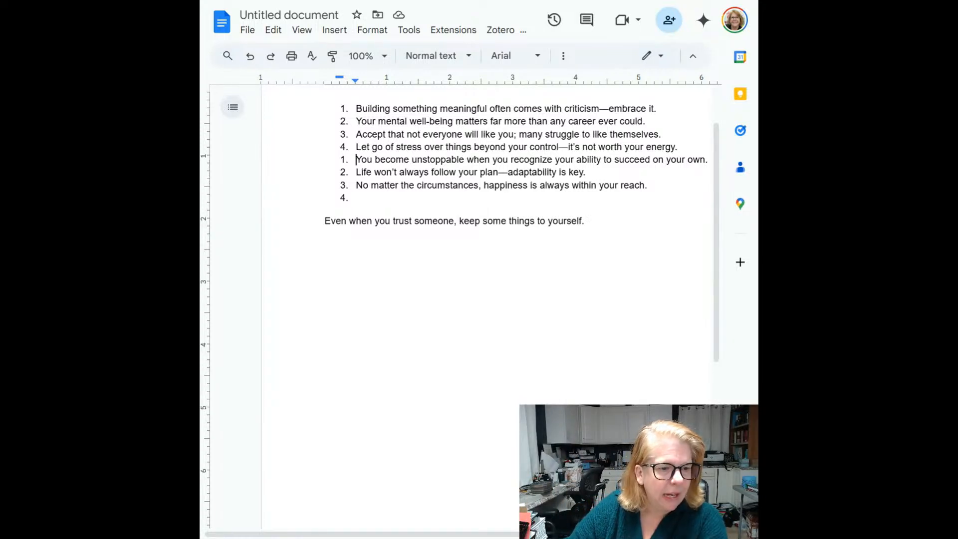
left_click(356, 197)
key("Delete")
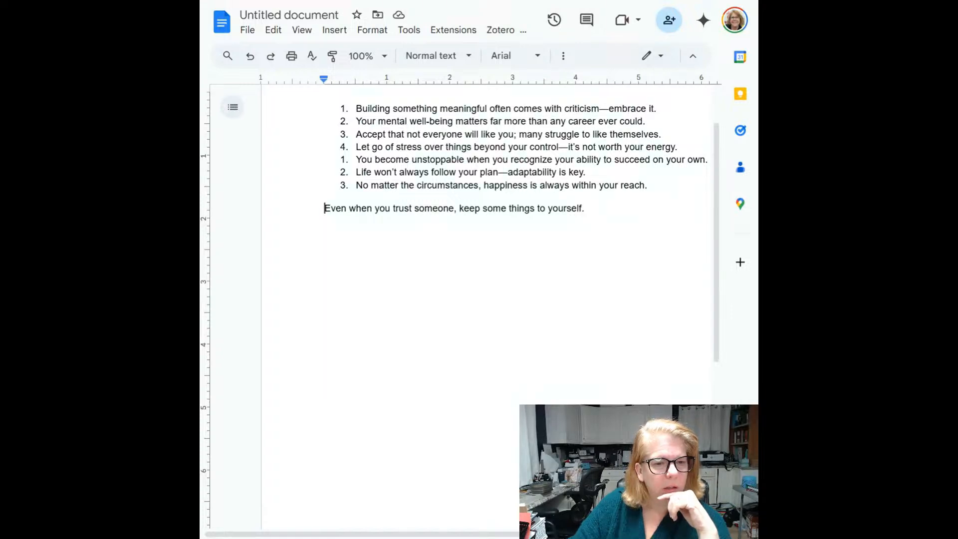
left_click_drag(356, 159, 715, 170)
key("BackSpace")
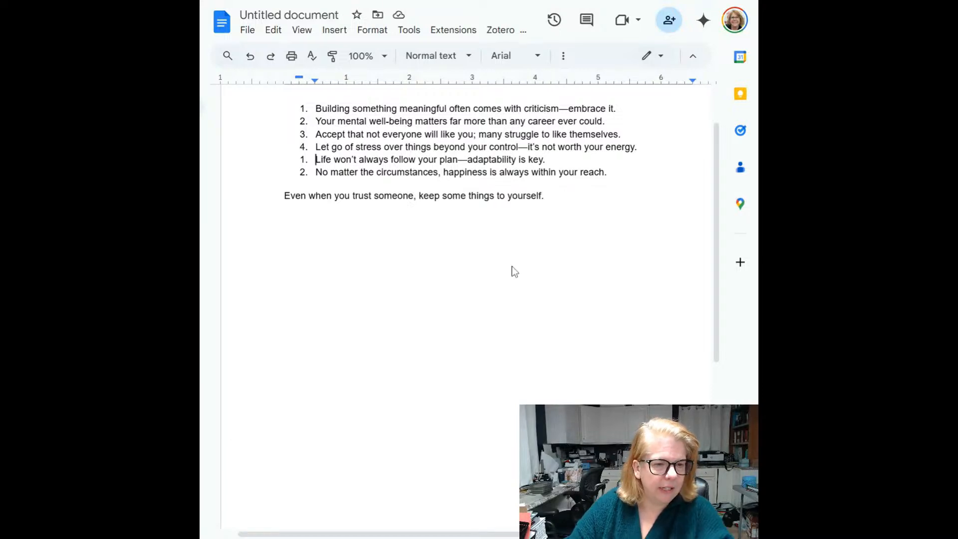
Add the closing line "Prioritizing your mental health is far more important than any career." and delete the list item about mental well-being
left_click(623, 210)
key("Return")
type("Prioritizing your mental health is far more important than any career.")
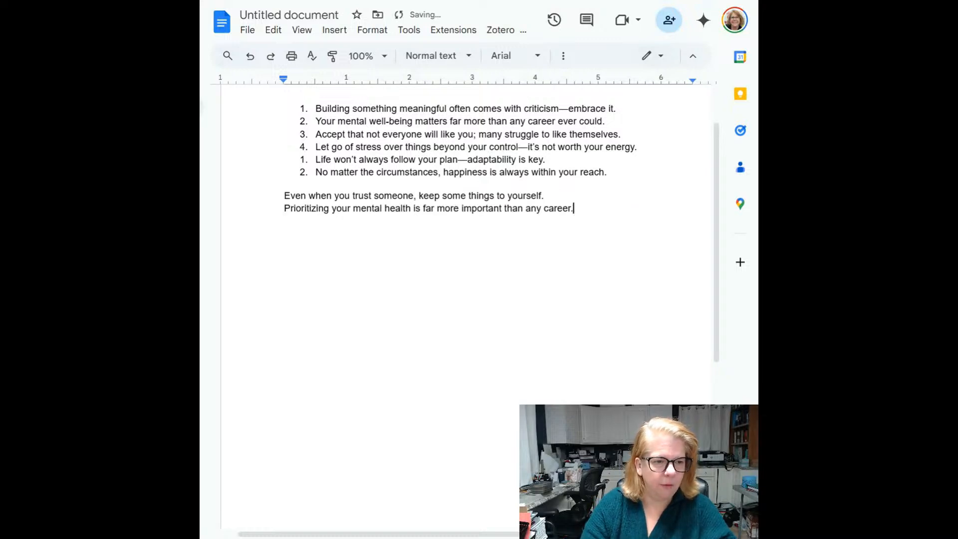
triple_click(713, 121)
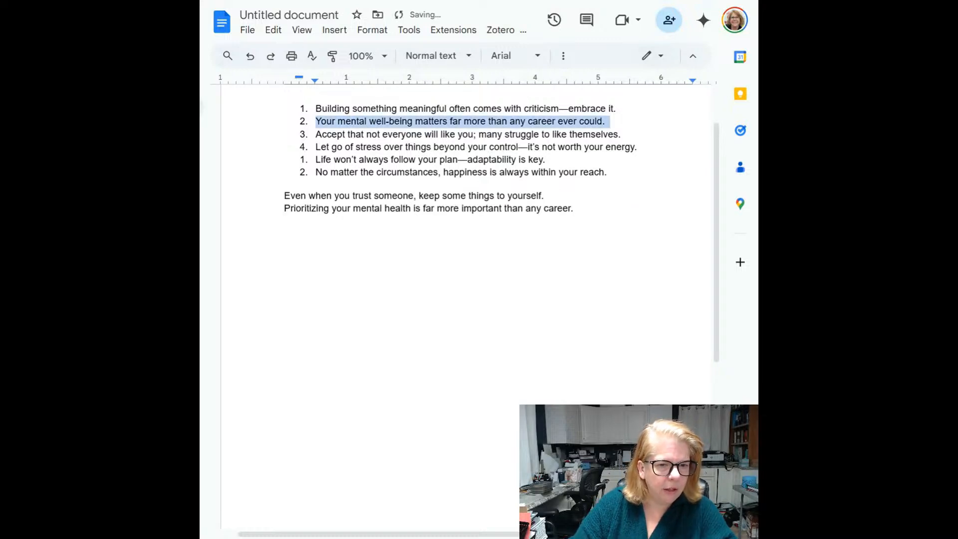
key("BackSpace")
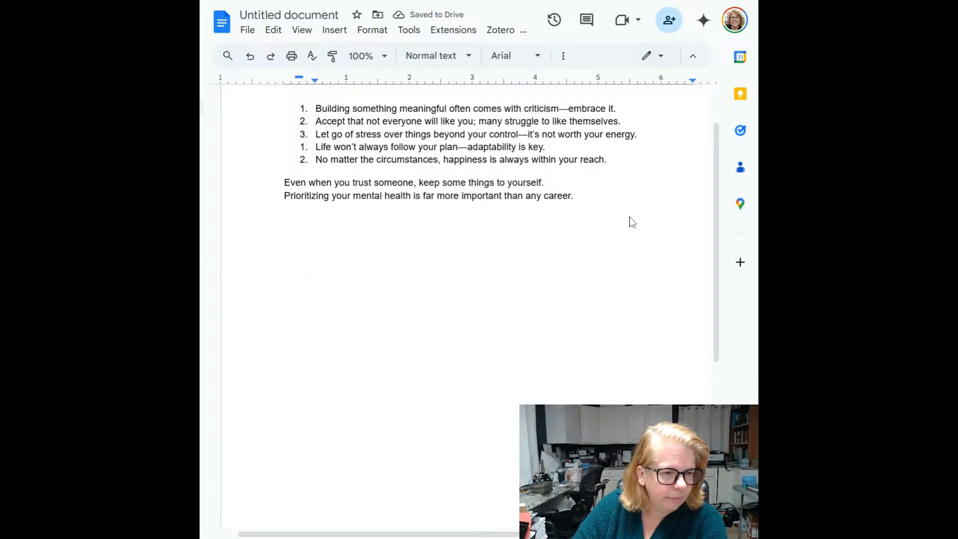
Clear the formatting of all the remaining list items and the two lines below them
left_click(601, 210)
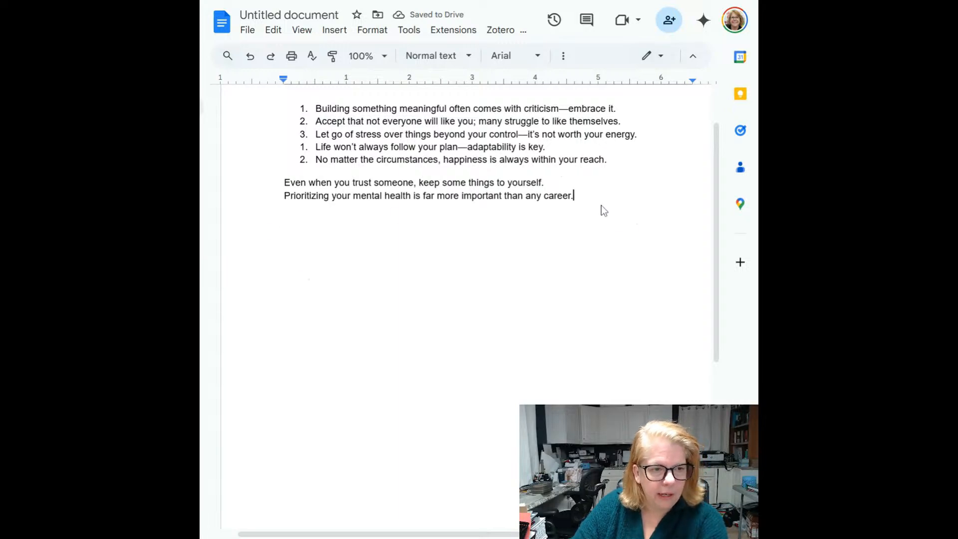
left_click_drag(603, 211, 316, 106)
left_click(273, 31)
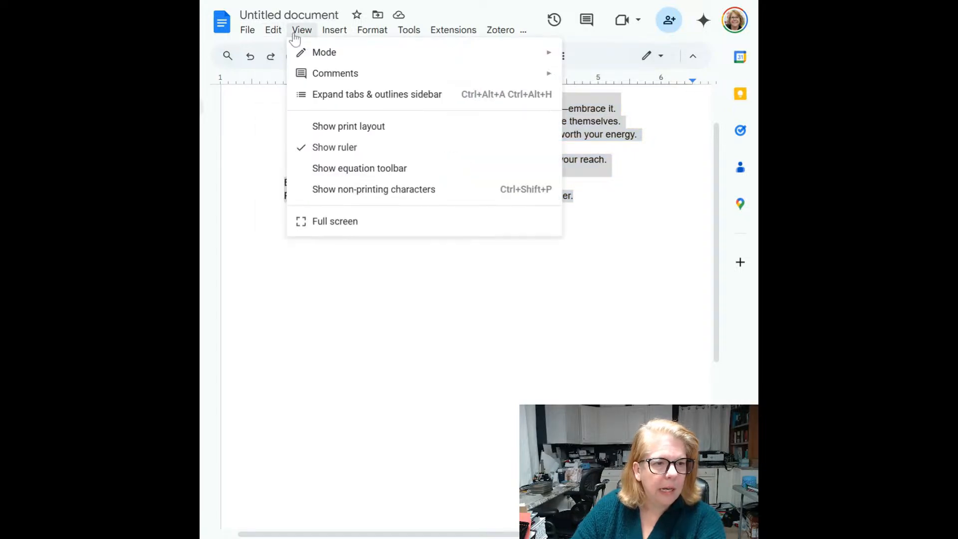
mouse_move(344, 38)
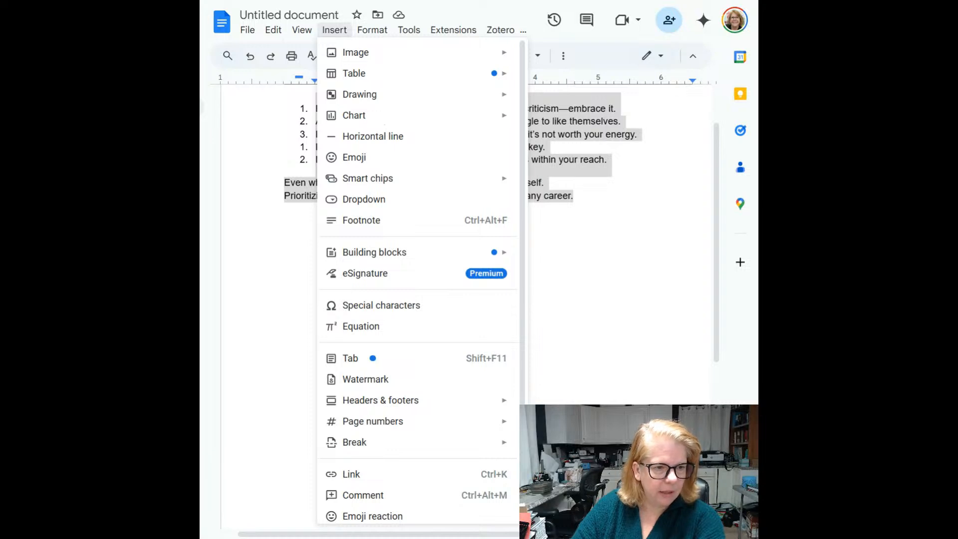
mouse_move(373, 38)
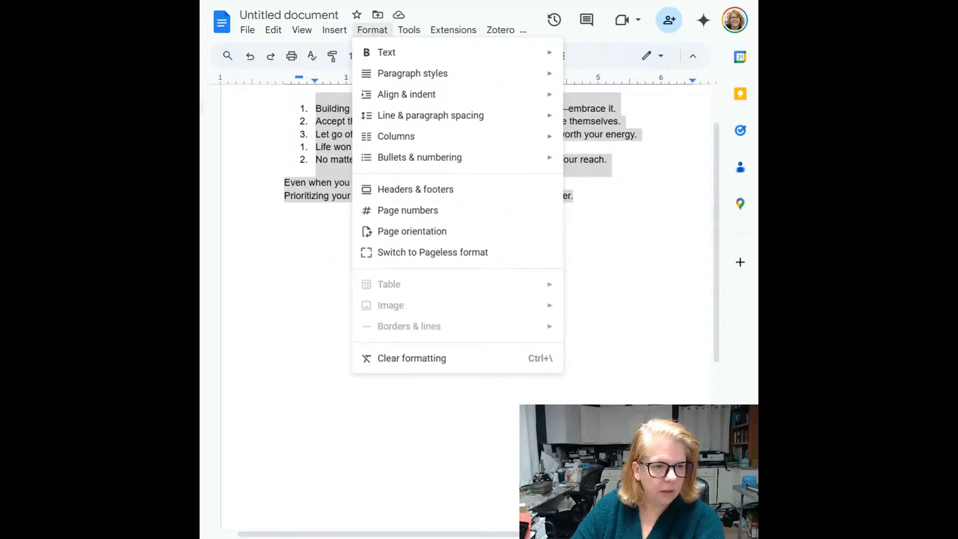
mouse_move(428, 161)
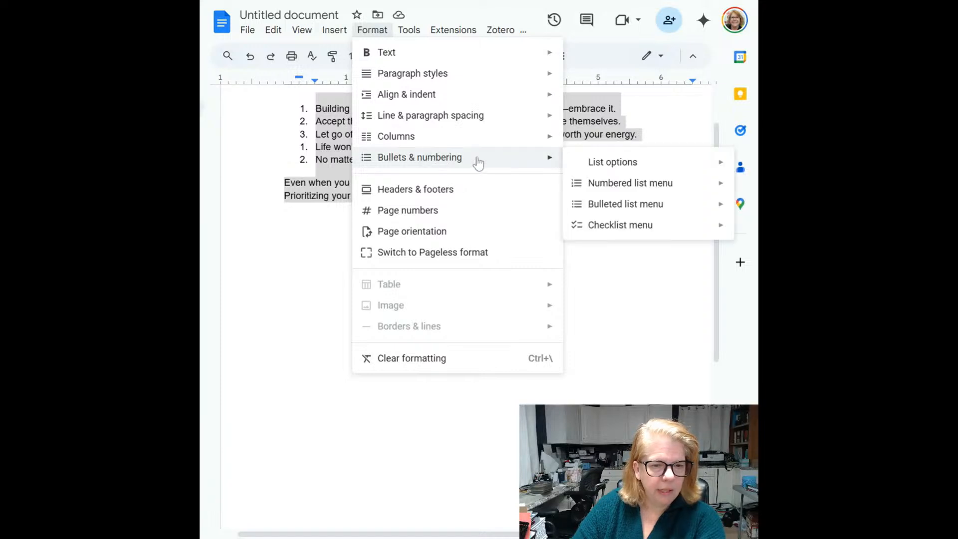
mouse_move(604, 173)
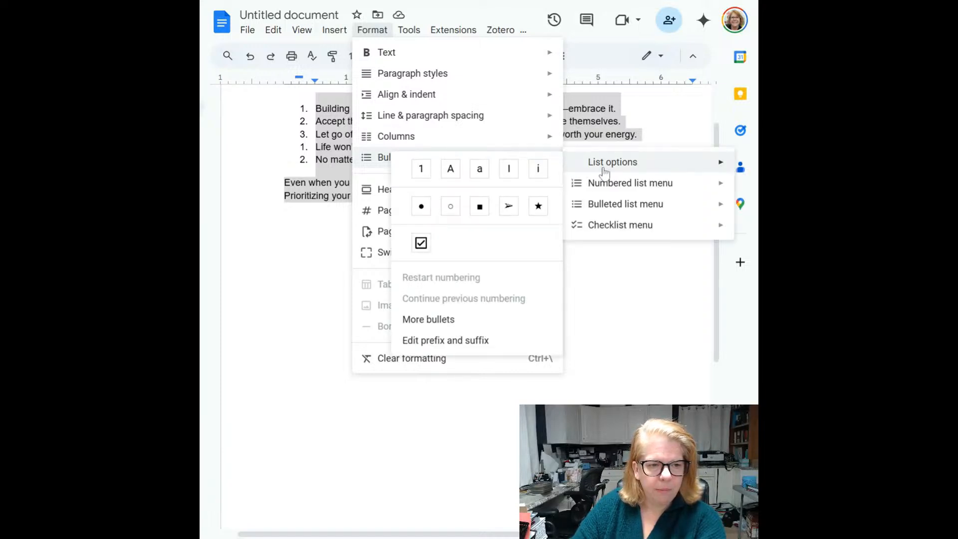
mouse_move(588, 192)
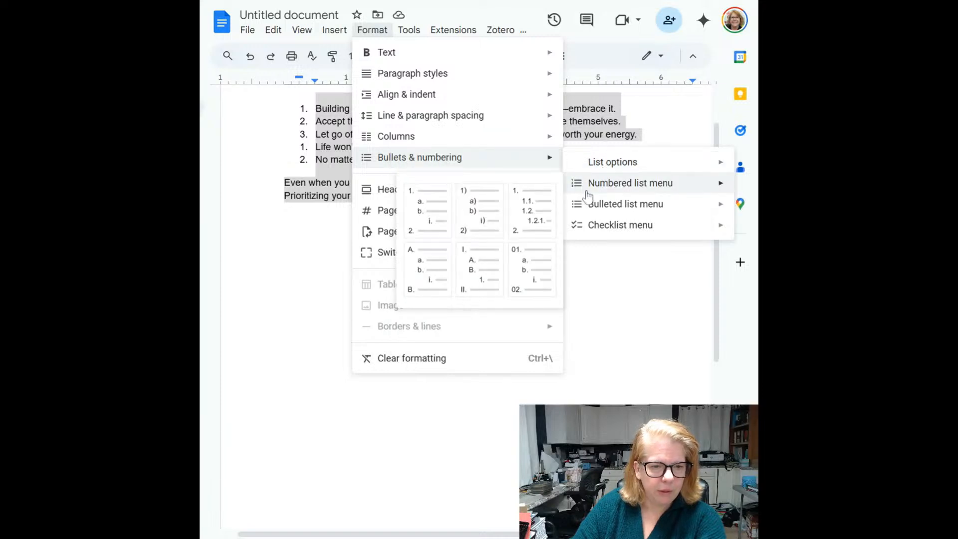
left_click(417, 366)
left_click(414, 174)
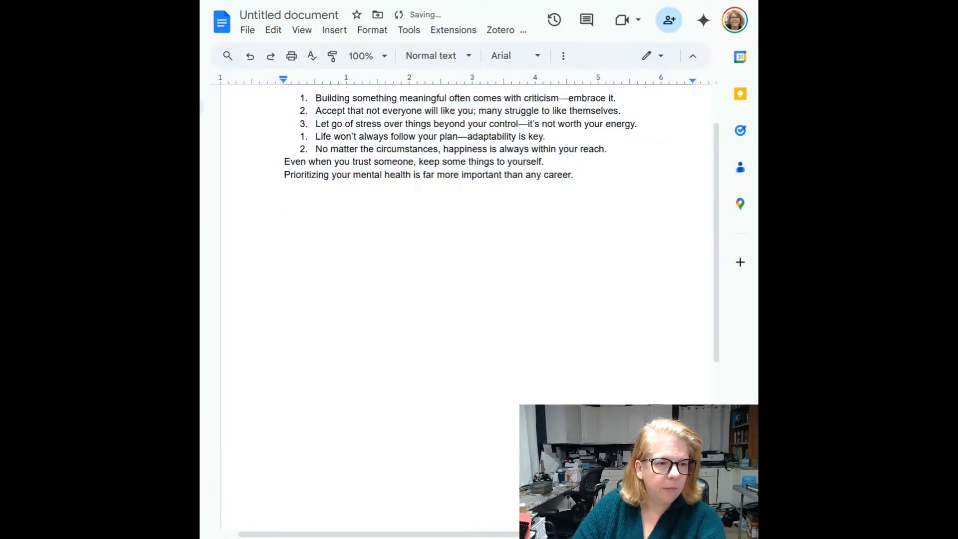
Remove the list numbers from all five numbered sentences, keeping their text
left_click(315, 98)
key("BackSpace")
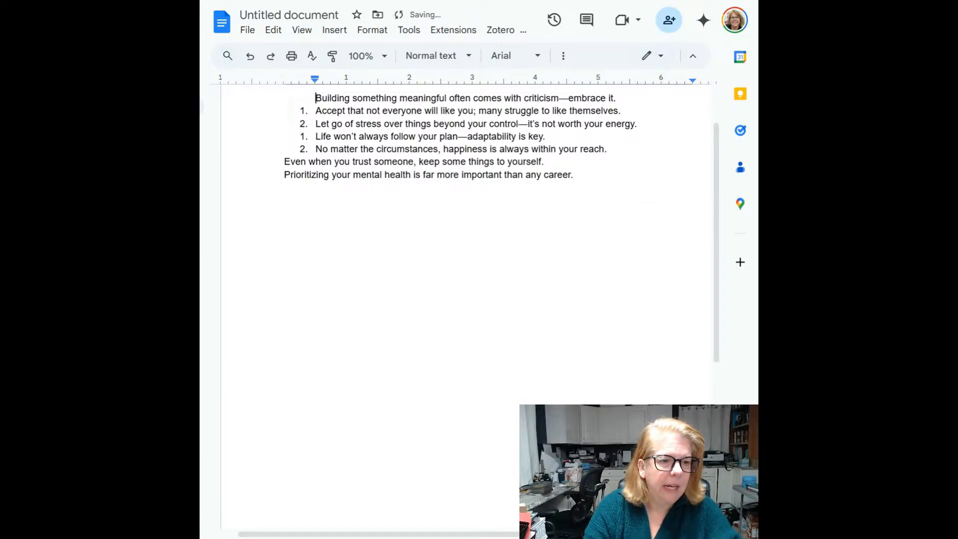
left_click(315, 111)
key("BackSpace")
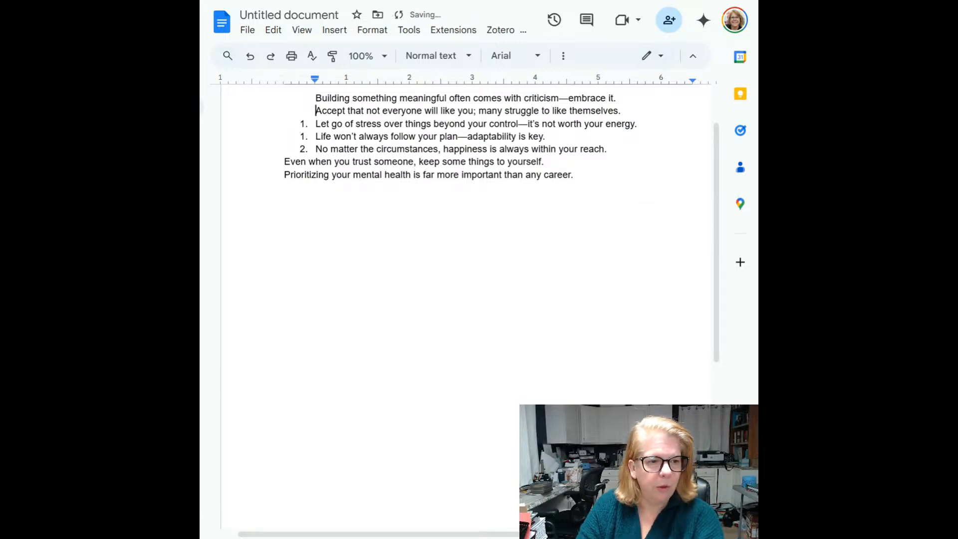
key("Down")
key("BackSpace")
key("Down")
key("BackSpace")
key("Down")
key("BackSpace")
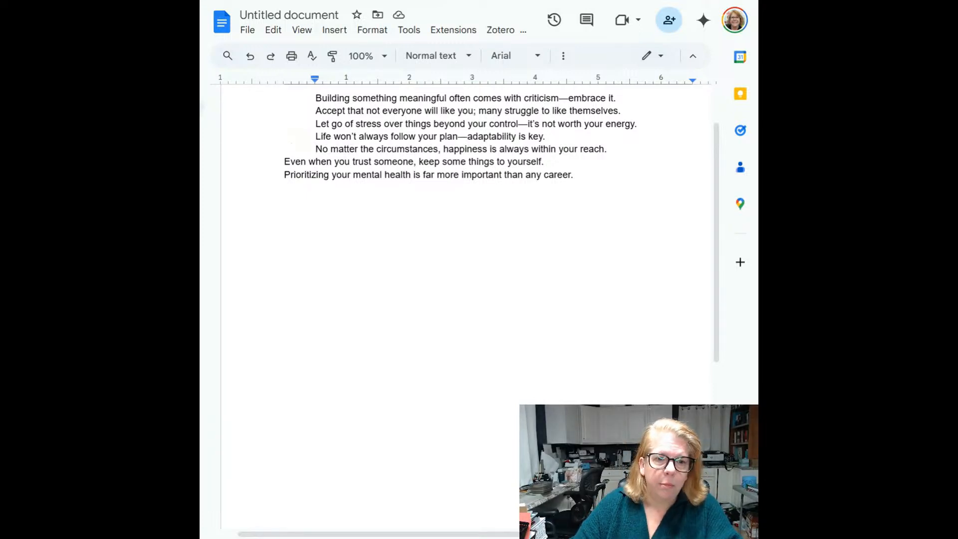
Copy all the sentences in the document, from "Building something meaningful" through "Prioritizing your mental health"
left_click_drag(573, 175, 315, 98)
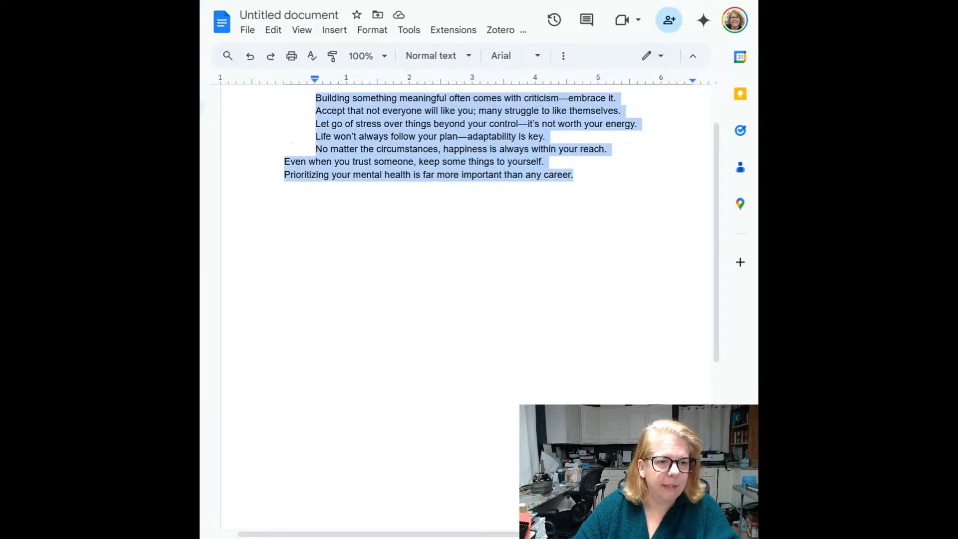
right_click(357, 99)
left_click(413, 137)
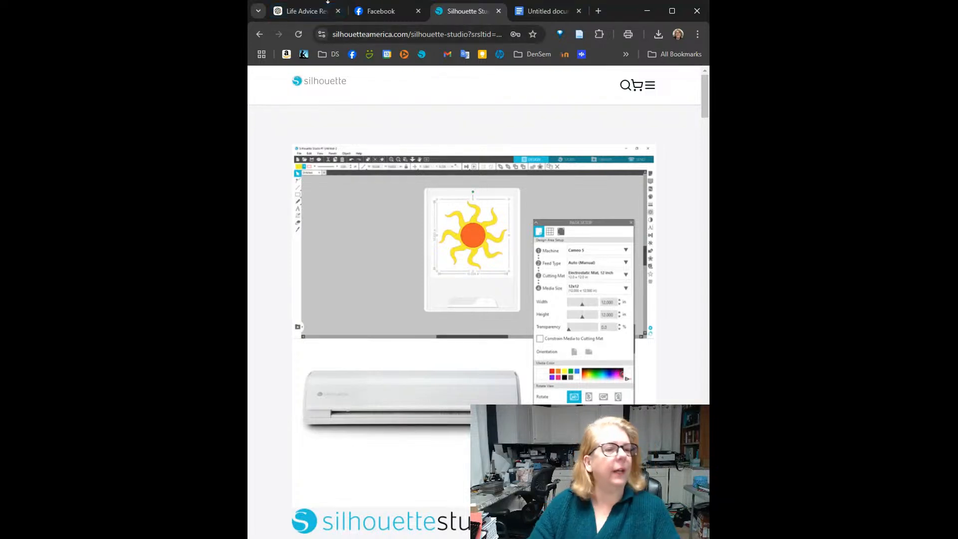
View the MAC 64-bit and Windows 64-bit download options on the Silhouette Studio web page
scroll(523, 360, "down", 3)
scroll(524, 359, "down", 3)
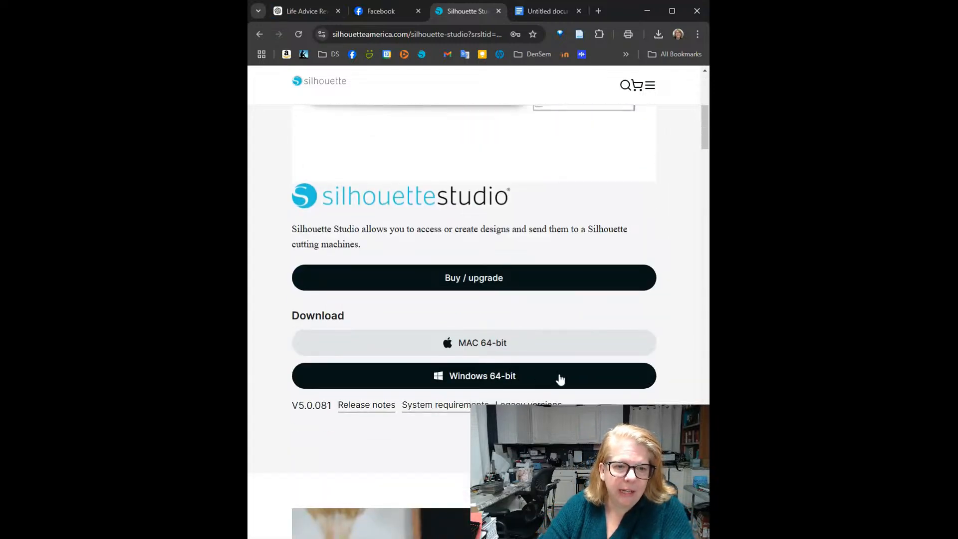
Switch to Silhouette Studio and enlarge its window around the blank Untitled-4 page
scroll(559, 379, "up", 6)
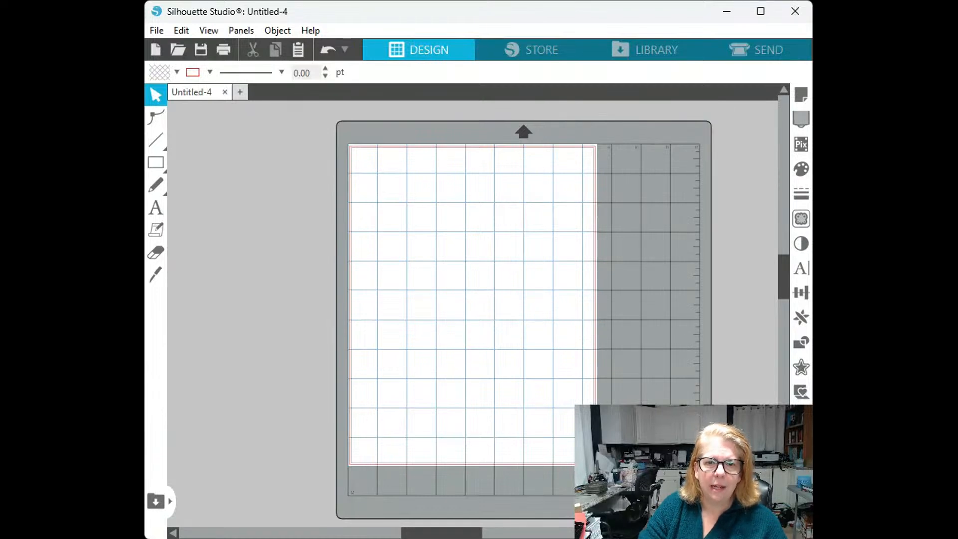
left_click_drag(812, 69, 846, 69)
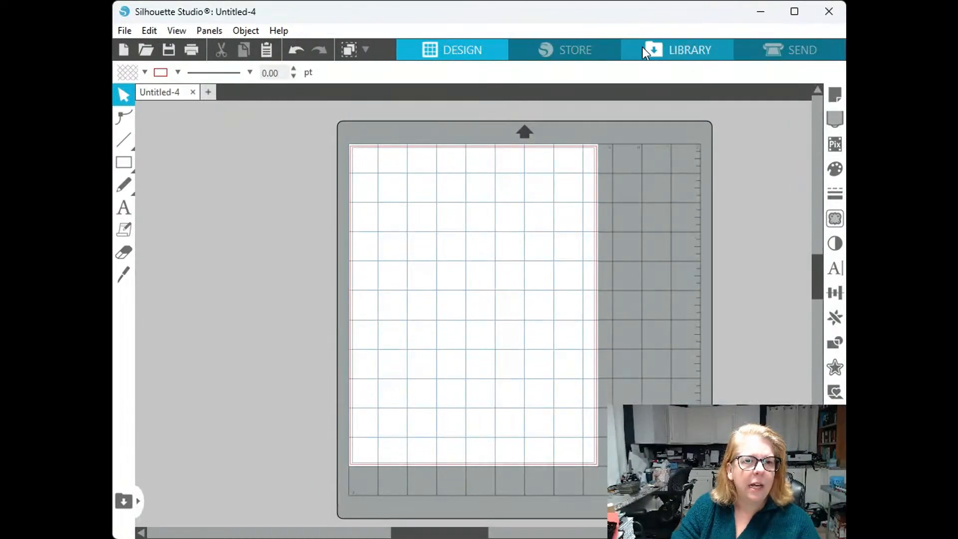
left_click_drag(647, 4, 647, 0)
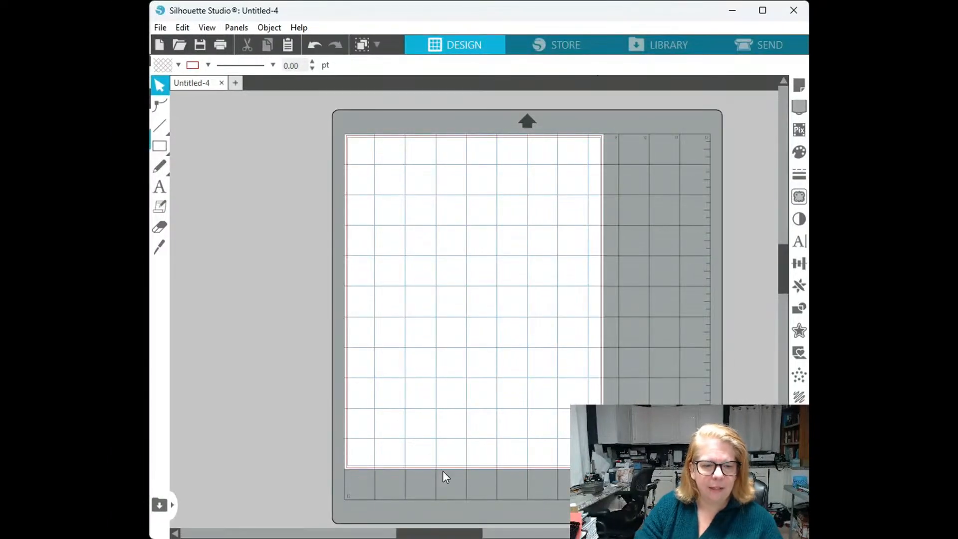
left_click_drag(512, 537, 507, 538)
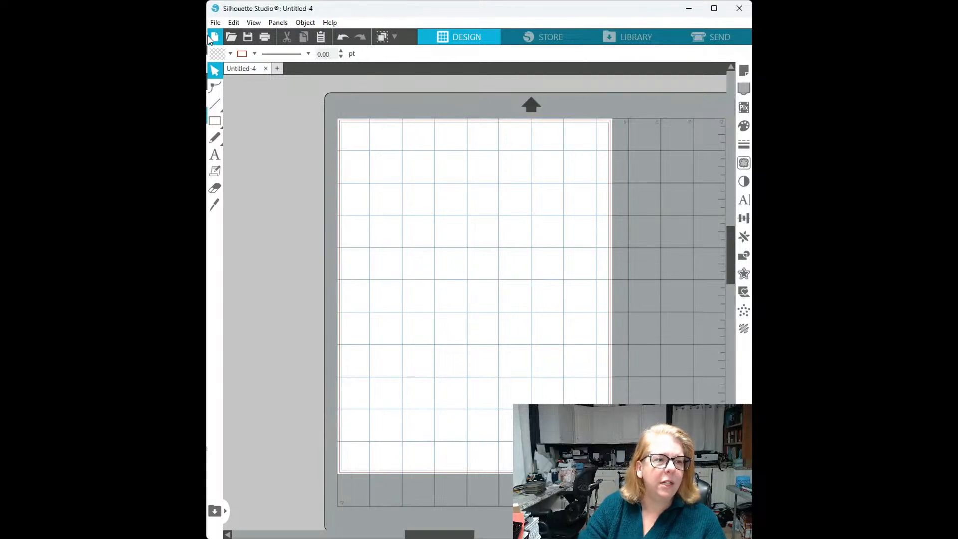
Paste the copied sentences as a text object near the page's upper-left corner and shift it slightly down and left
left_click(215, 158)
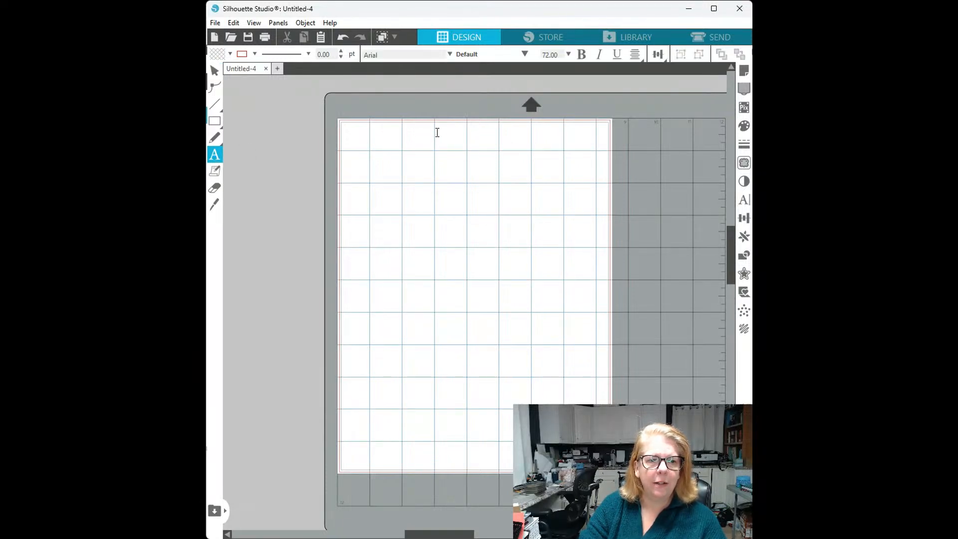
left_click(362, 144)
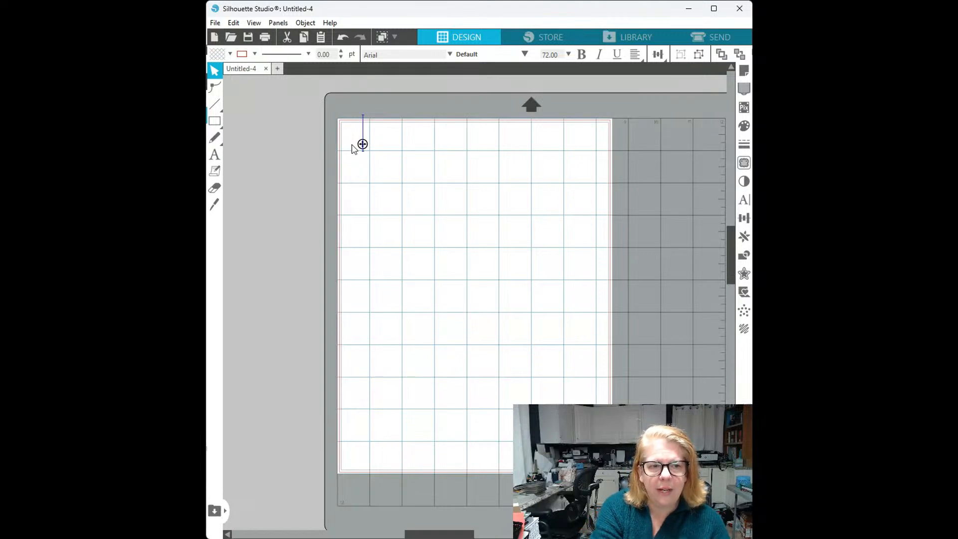
key("i")
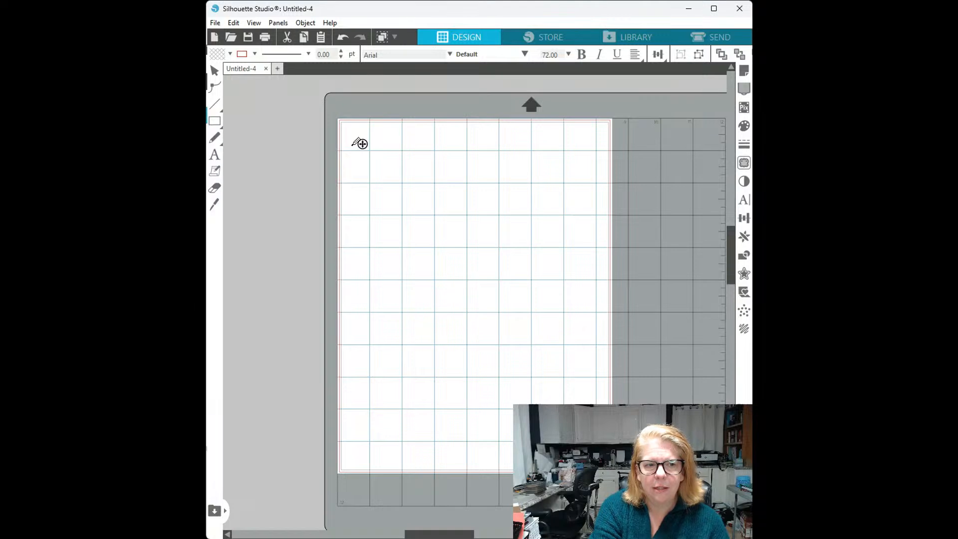
key("ctrl+v")
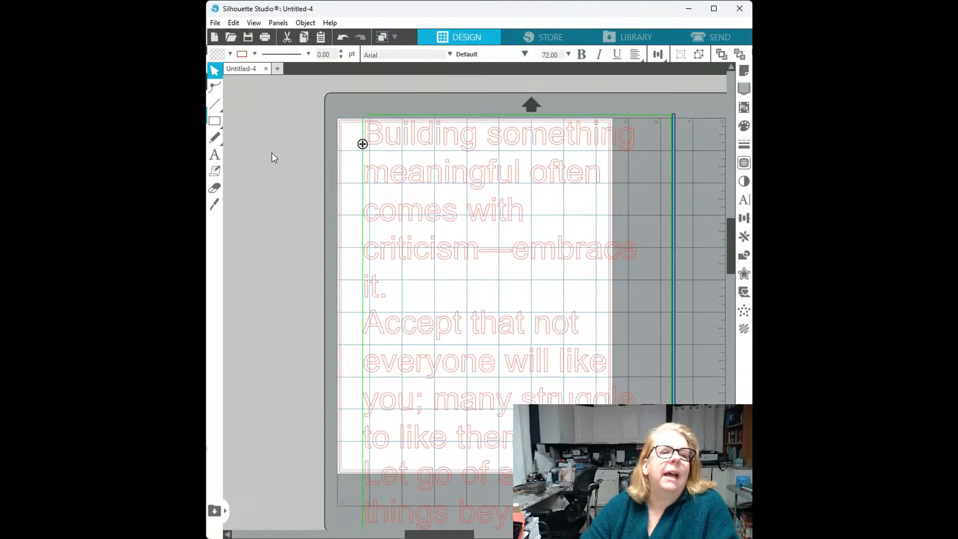
left_click(343, 155)
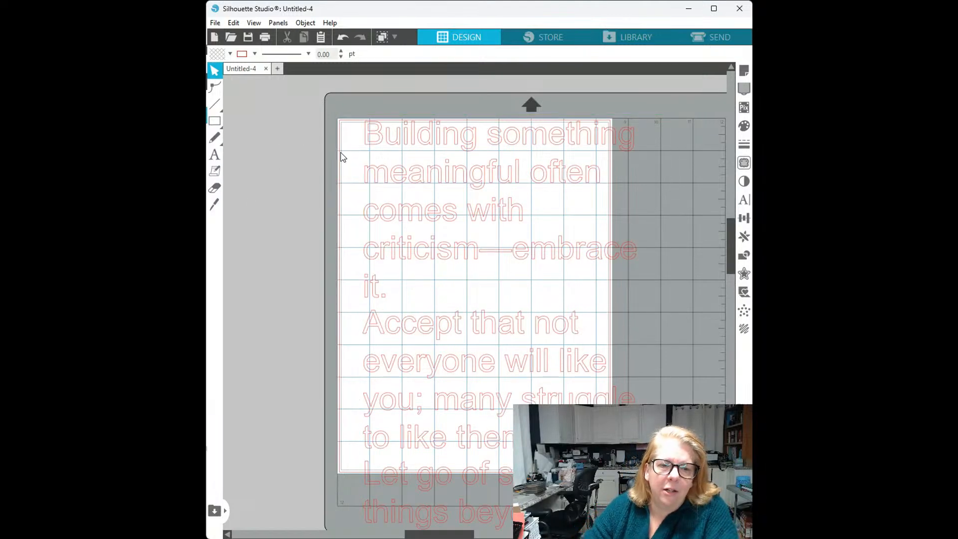
left_click(512, 185)
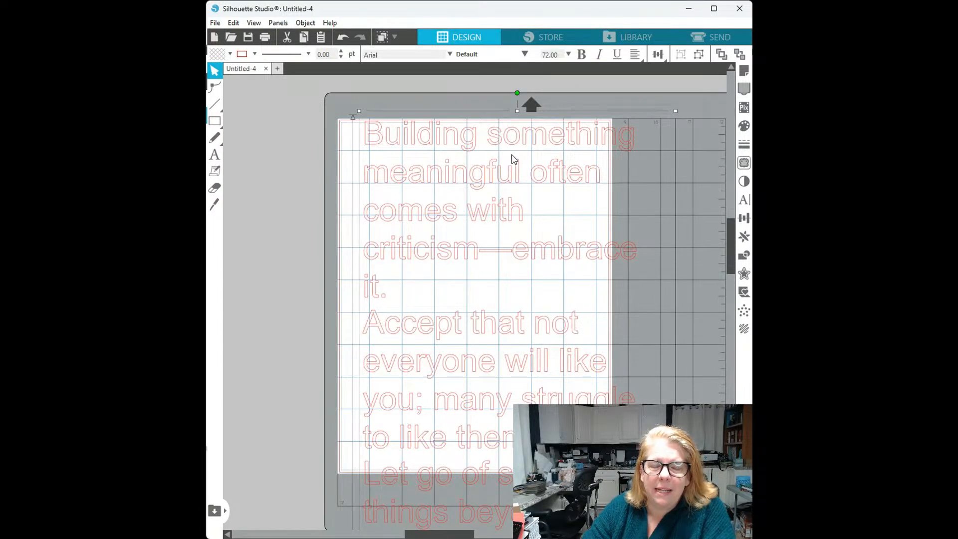
left_click_drag(509, 139, 500, 151)
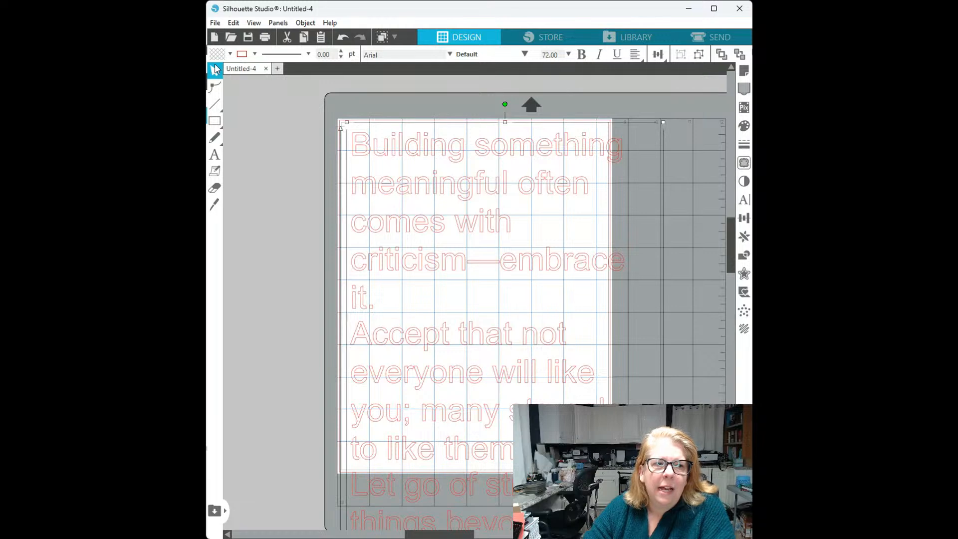
Try red and purple fill colours on the pasted text
left_click(231, 54)
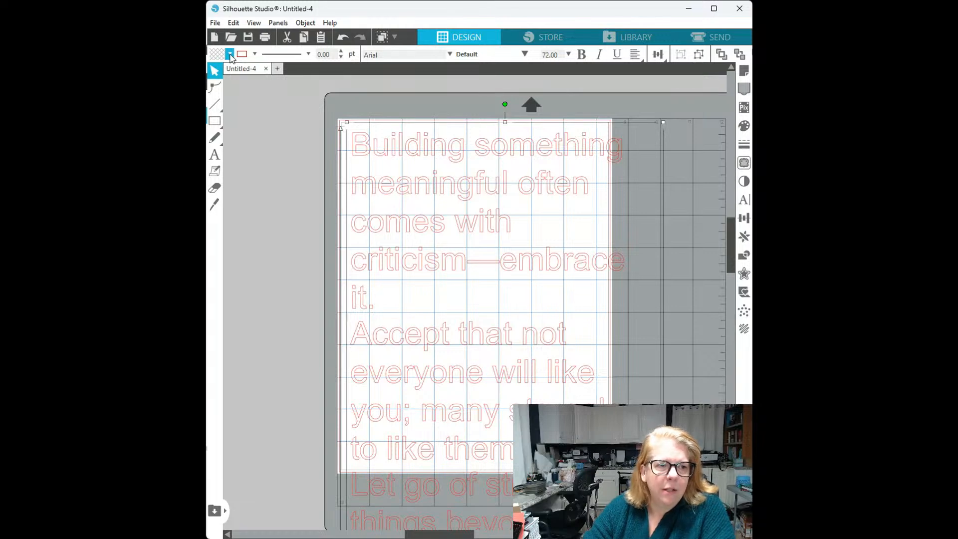
left_click(258, 79)
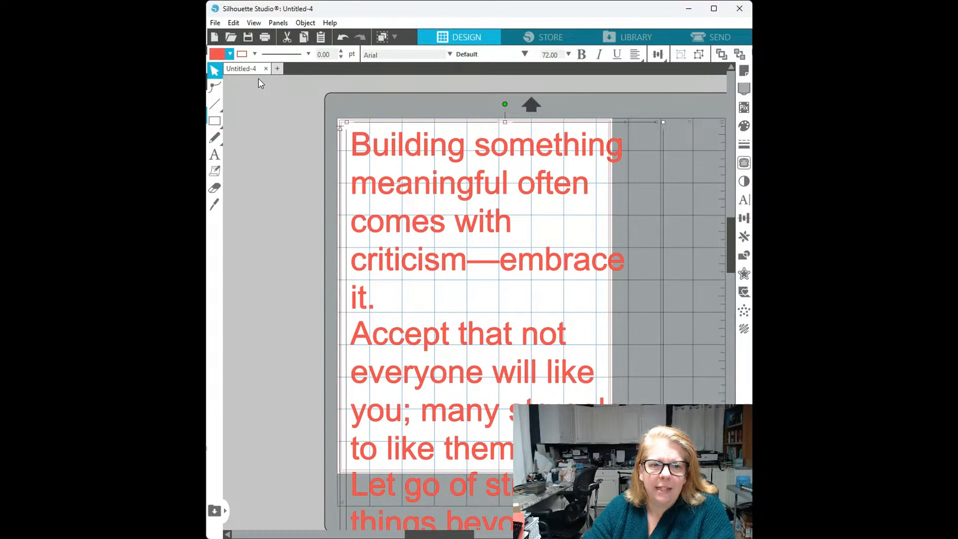
left_click(230, 55)
left_click(247, 107)
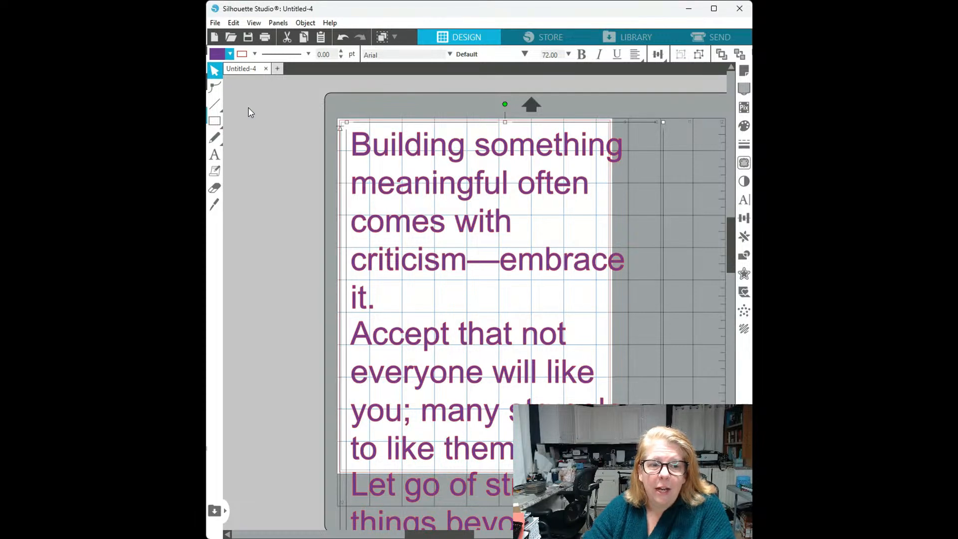
Fill the text with black and set its line thickness to 1.75 pt
left_click(240, 69)
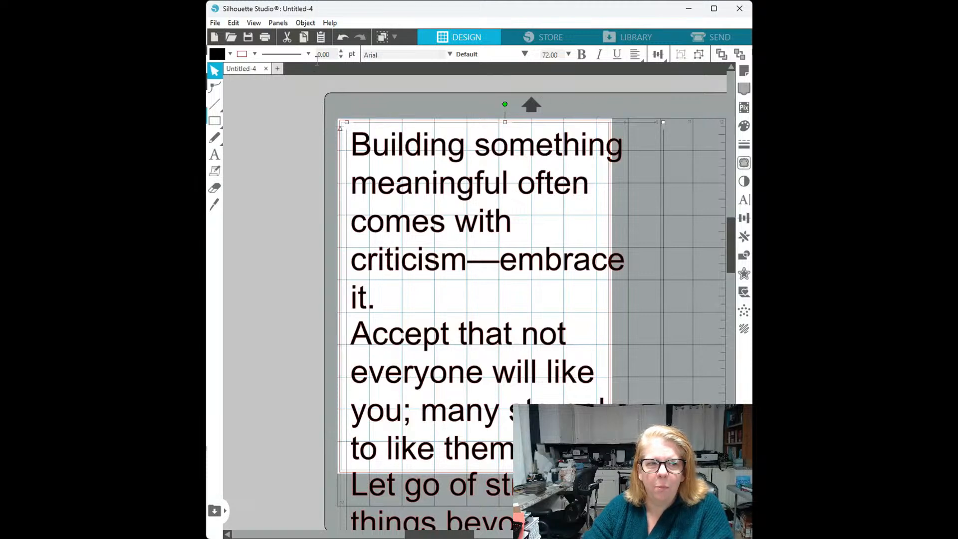
left_click(341, 52)
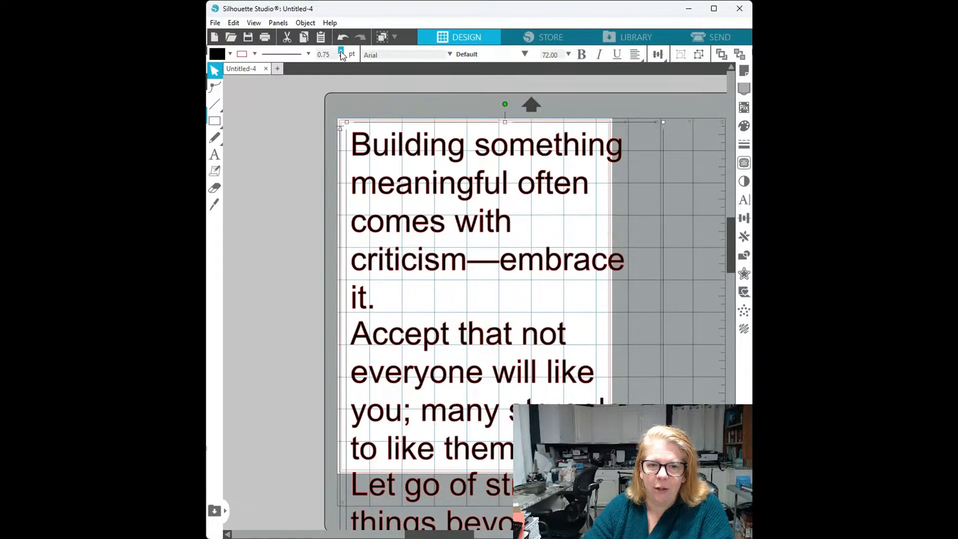
left_click(341, 51)
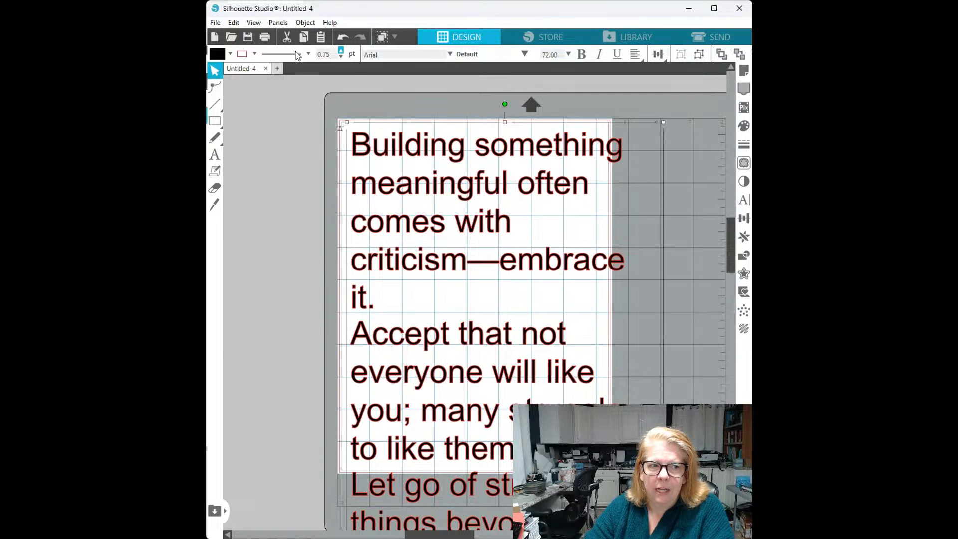
Try a red fill on the outlined text to compare it with the line colour, and return the fill to black
left_click(230, 55)
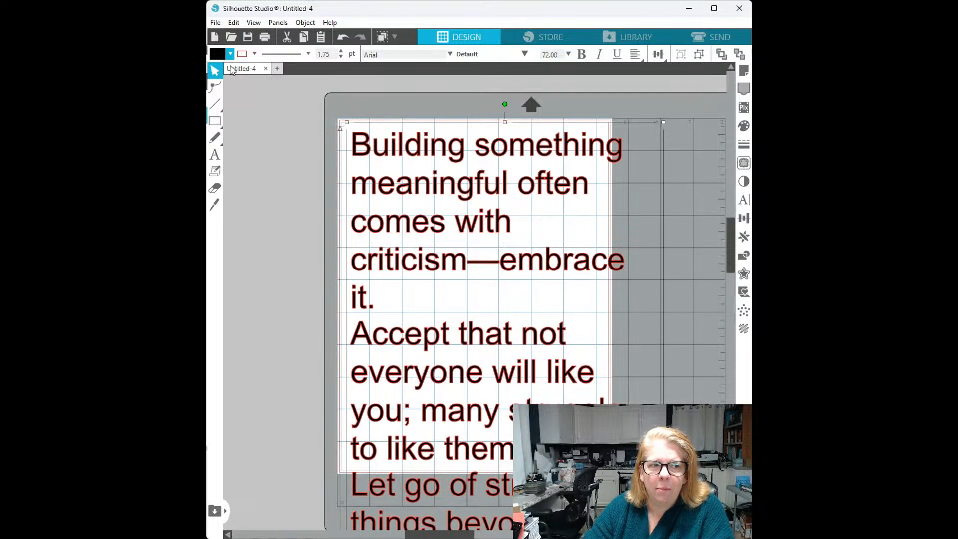
left_click(261, 76)
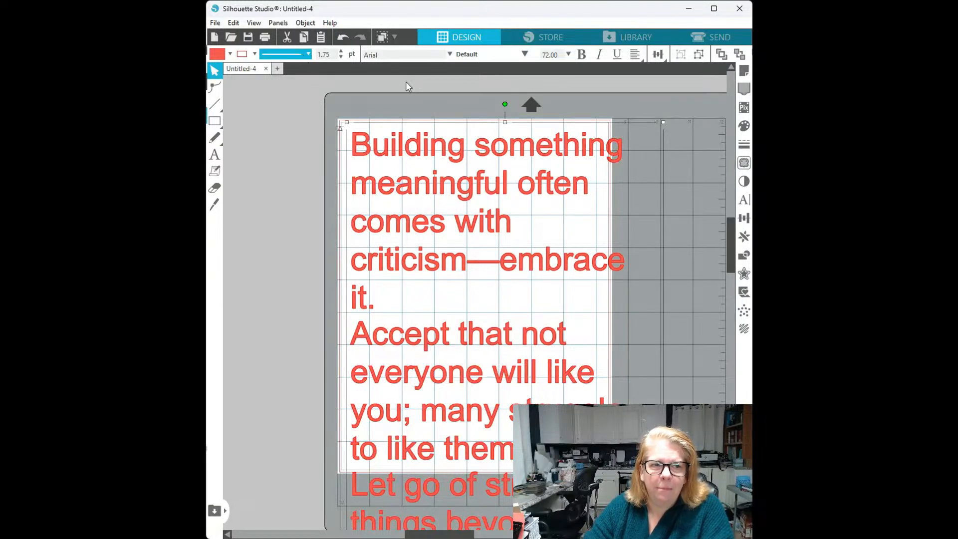
left_click(305, 98)
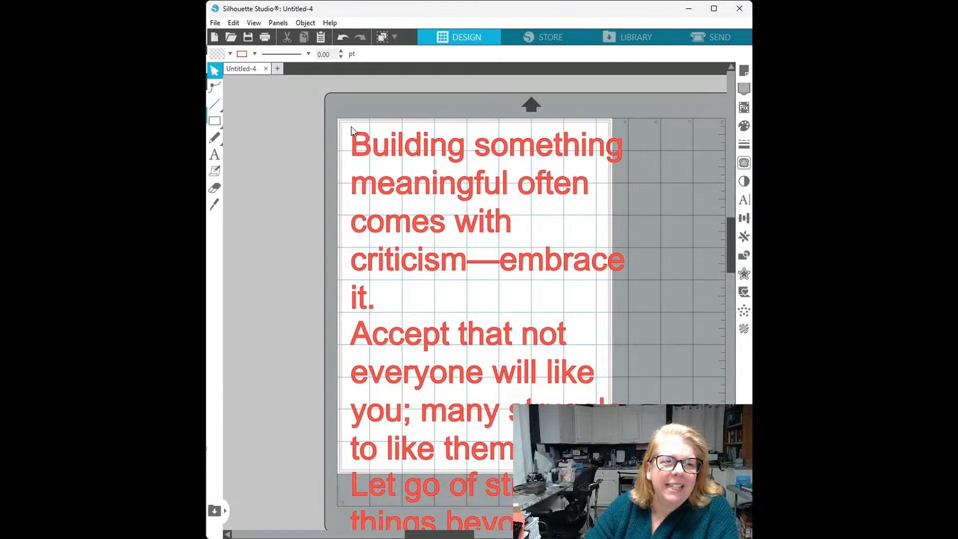
left_click(392, 145)
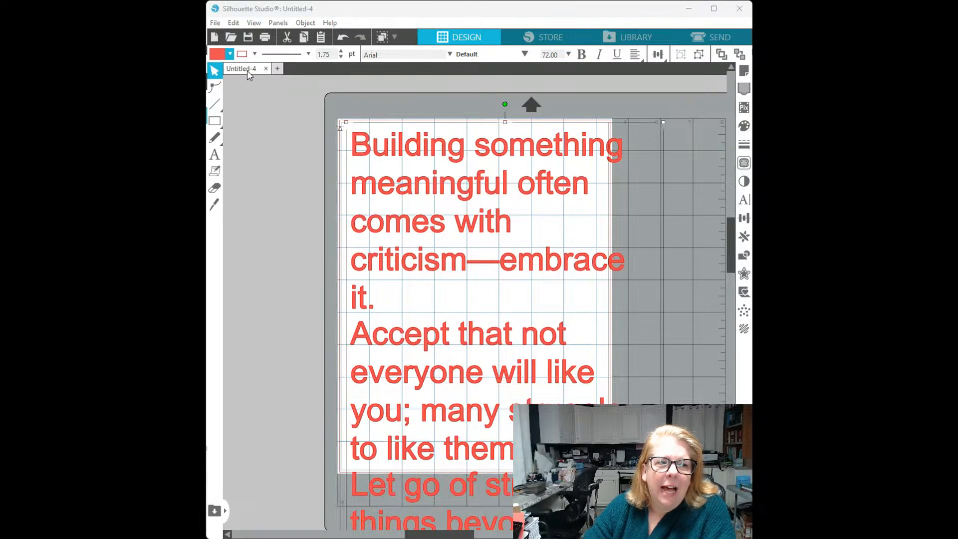
left_click(246, 104)
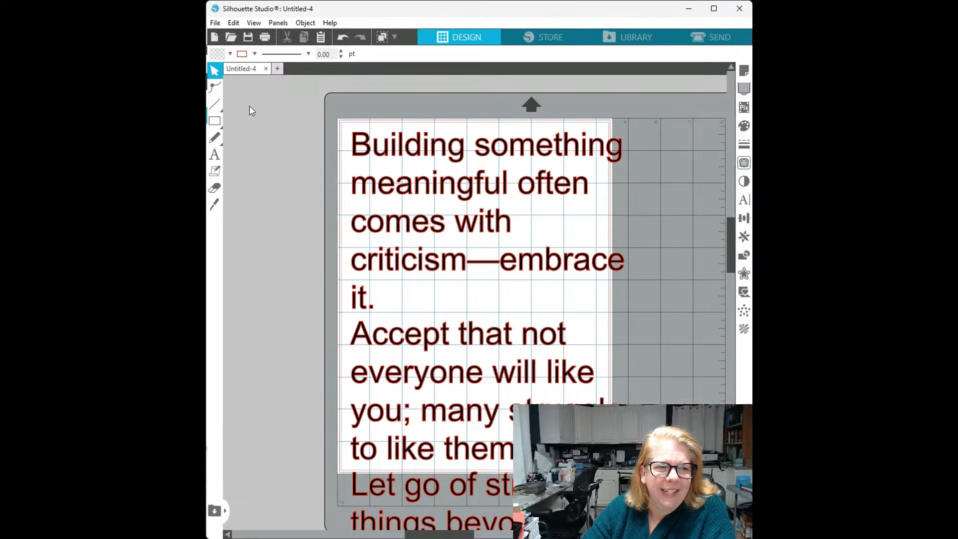
Change the font of the whole text block to Antara Script
left_click(448, 145)
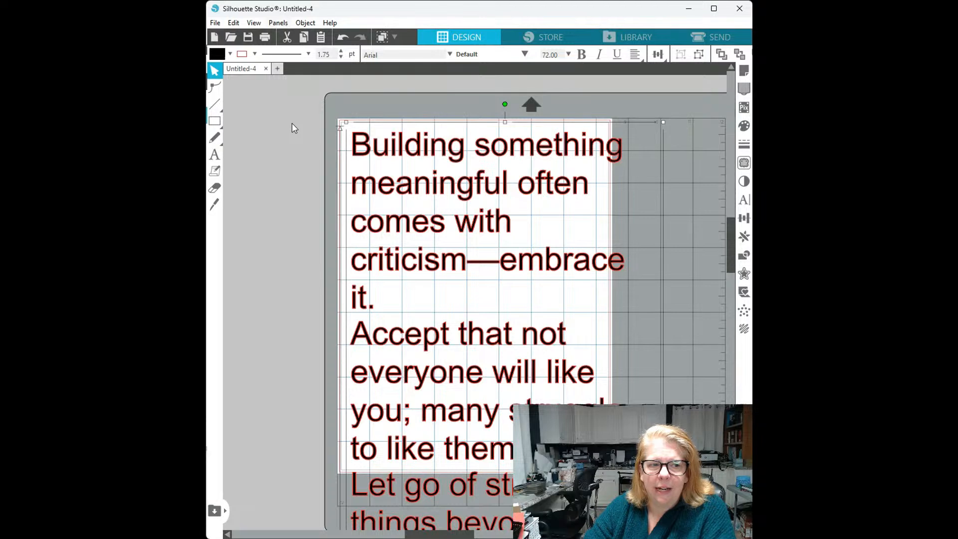
key("alt+Tab")
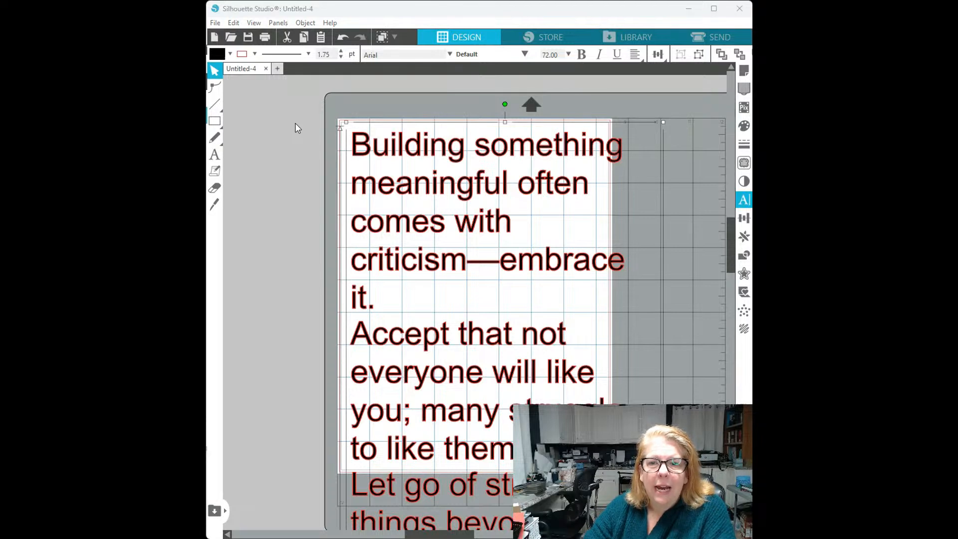
key("alt+Tab")
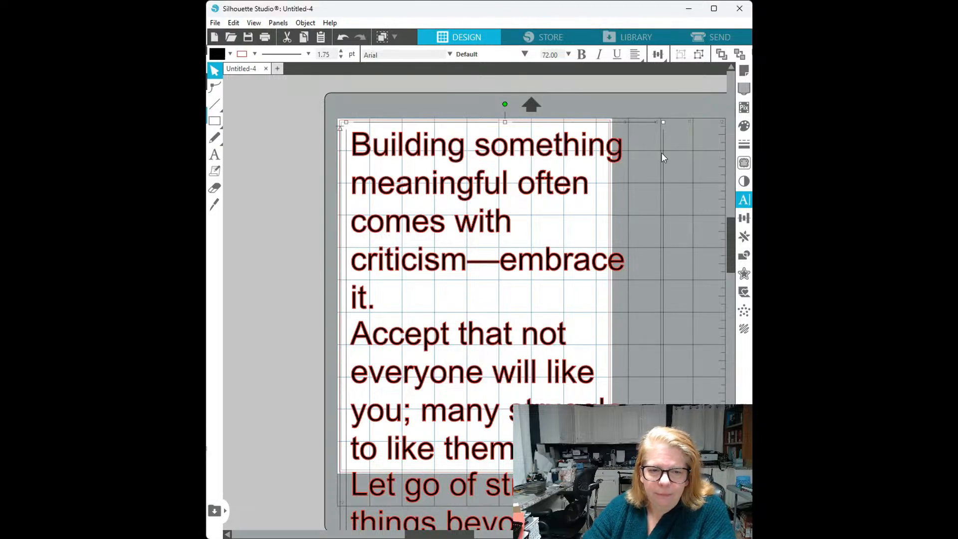
key("alt+Tab")
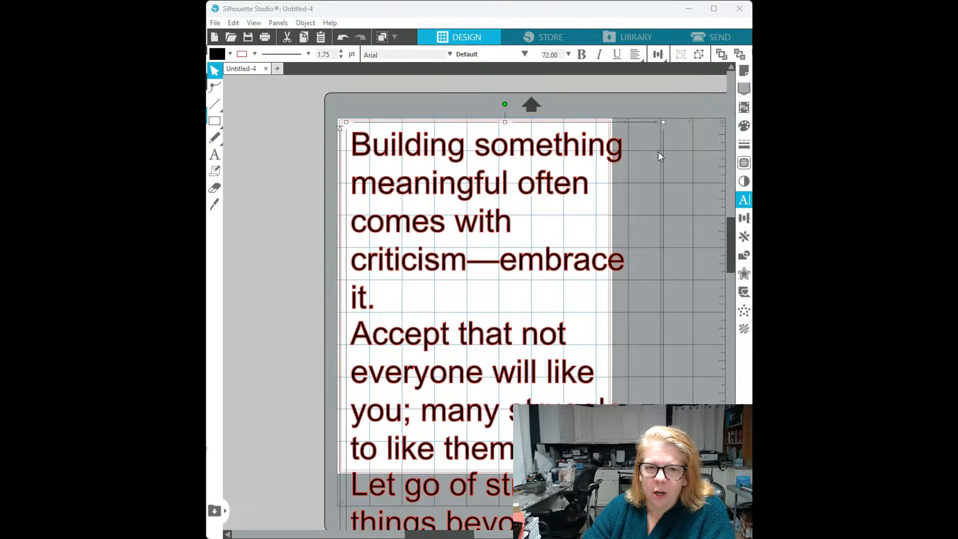
key("Up")
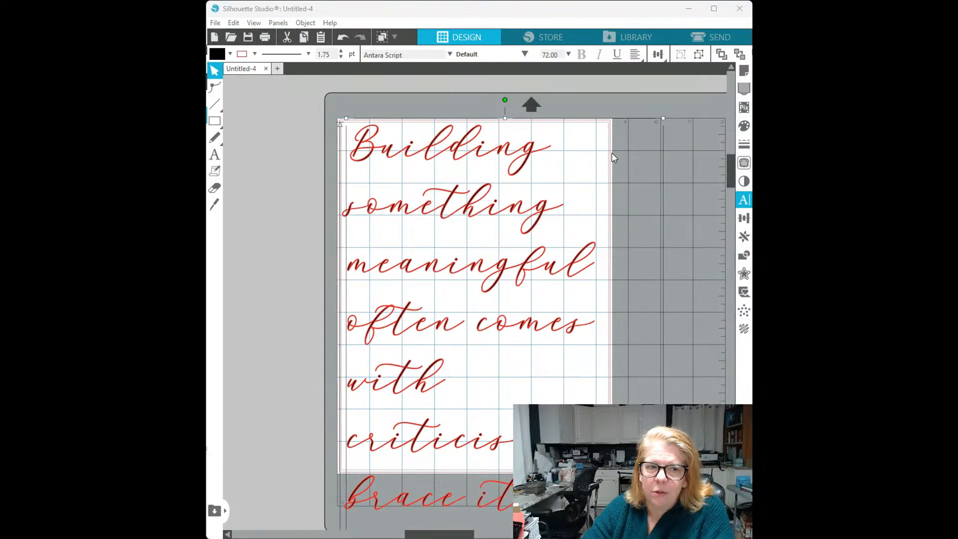
Set the text's line colour to black and its font size to 14 pt
key("alt+Tab")
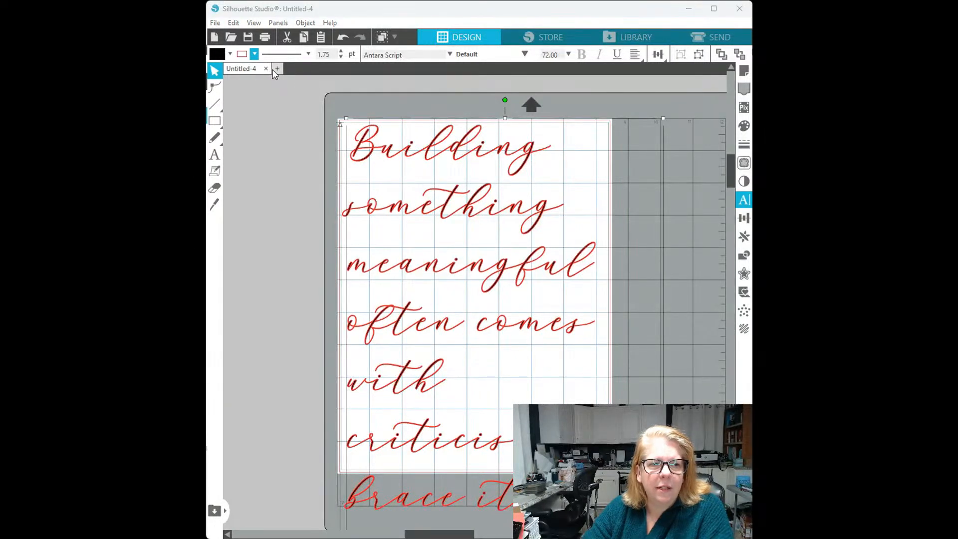
left_click(273, 75)
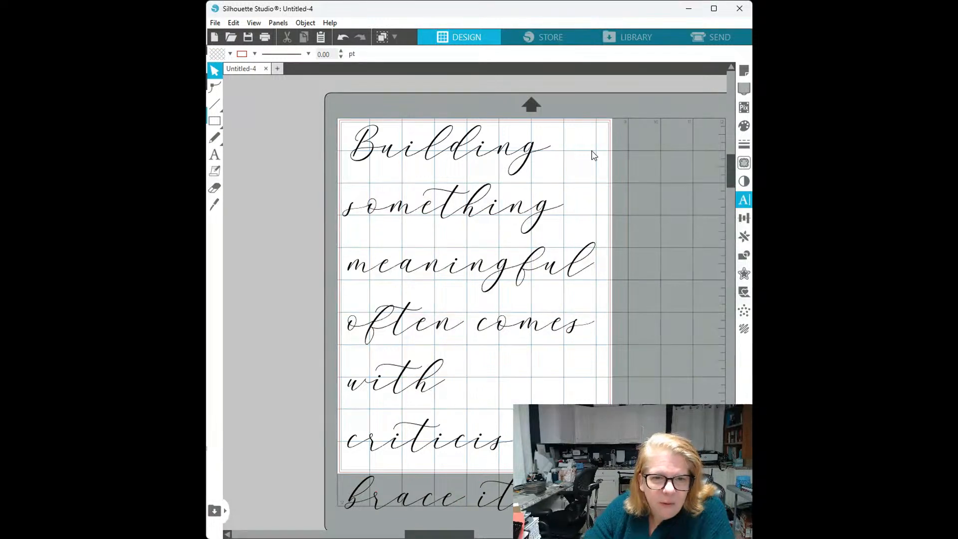
left_click(421, 149)
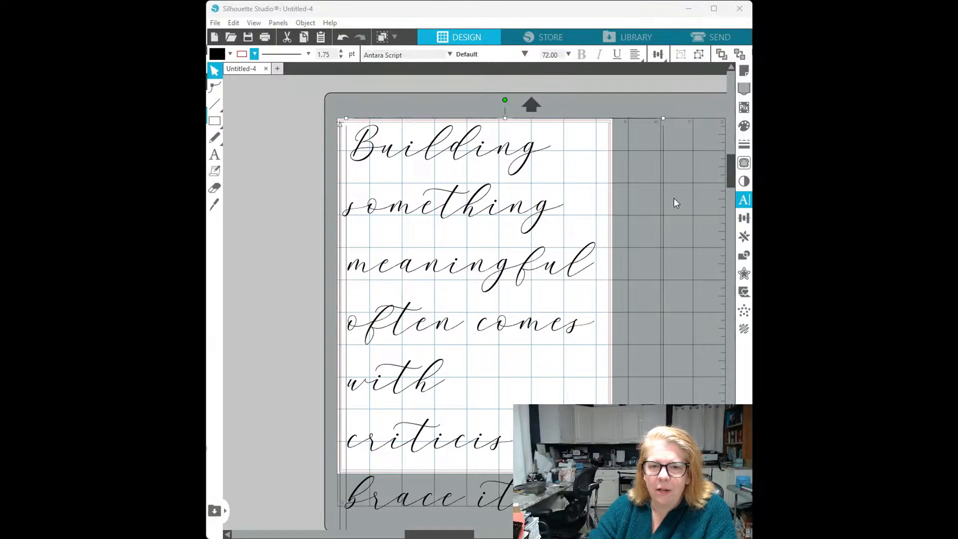
key("Return")
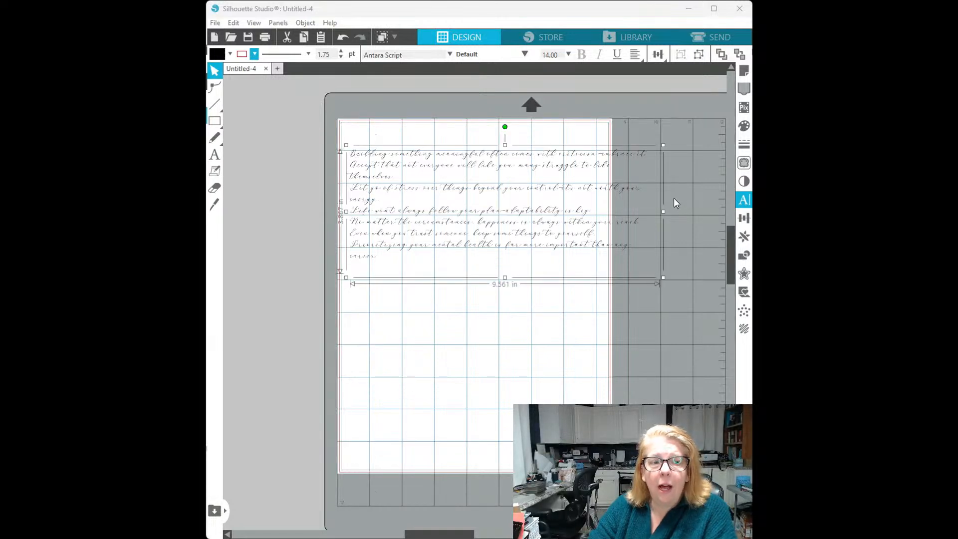
left_click(548, 299)
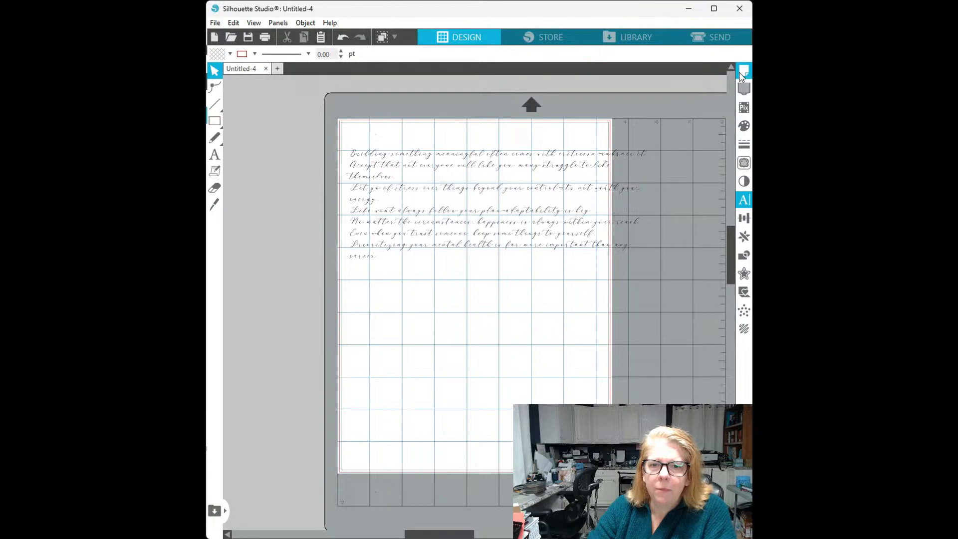
Try to narrow the text object to about 6.85 in by stretching its side inward, and undo the resize
left_click(520, 194)
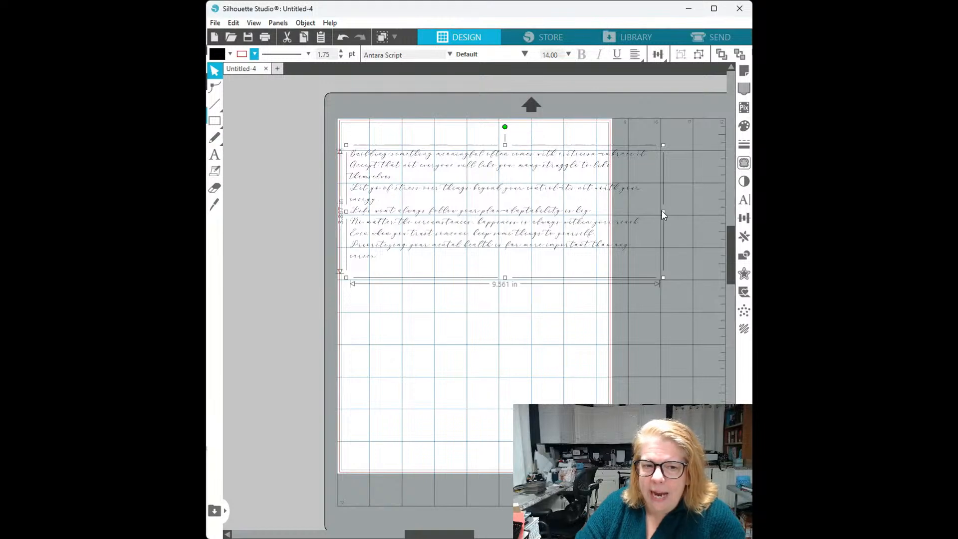
left_click_drag(662, 211, 576, 211)
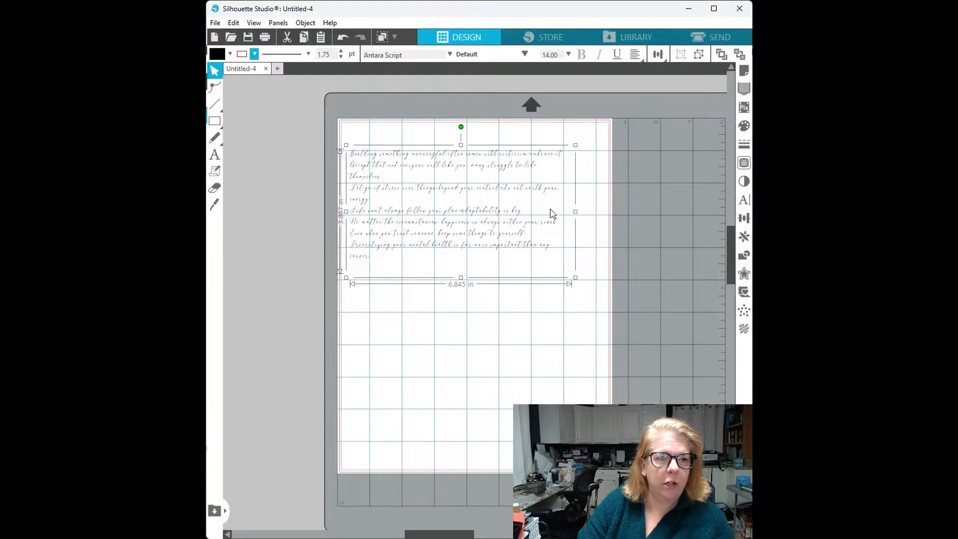
left_click(342, 38)
left_click(342, 37)
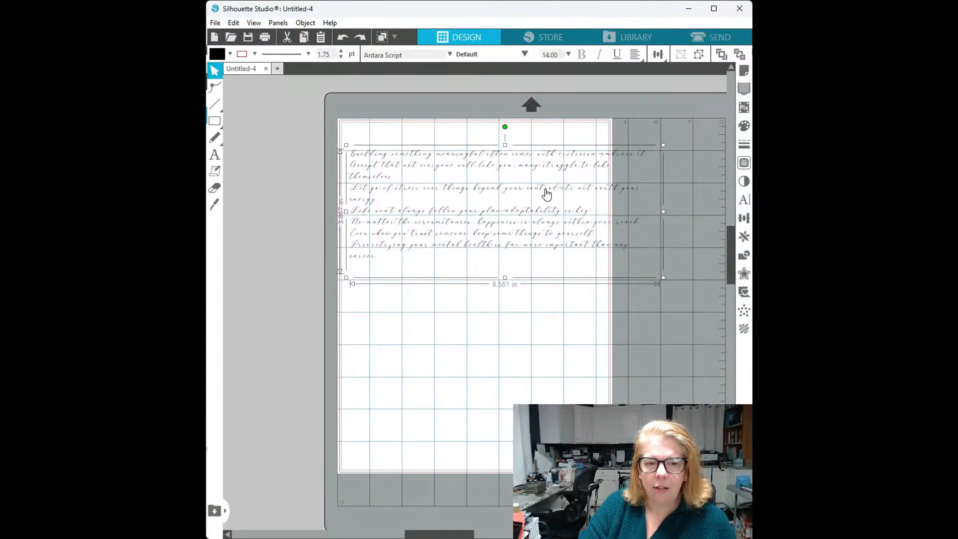
Narrow the text's wrapping boundary inward so all the sentences wrap within the page width
double_click(545, 193)
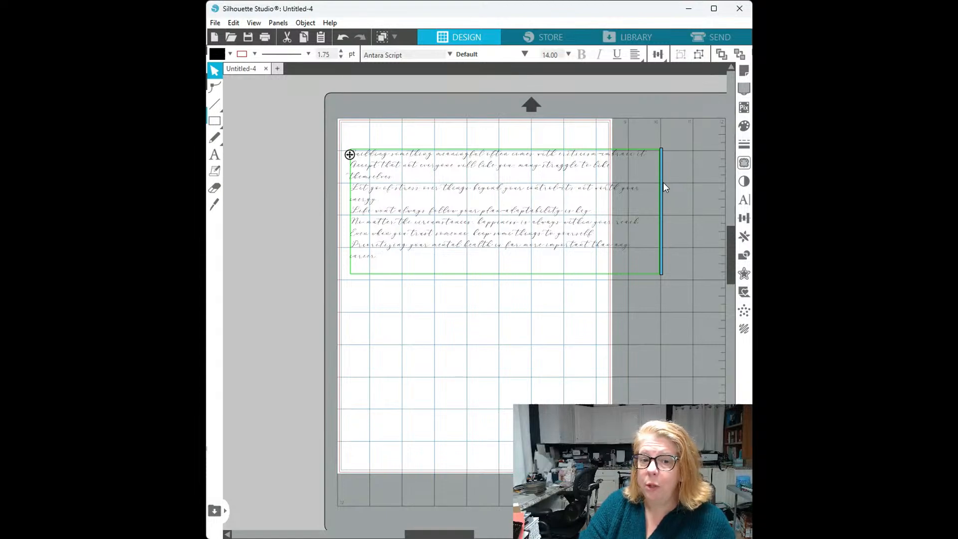
left_click_drag(657, 180, 598, 184)
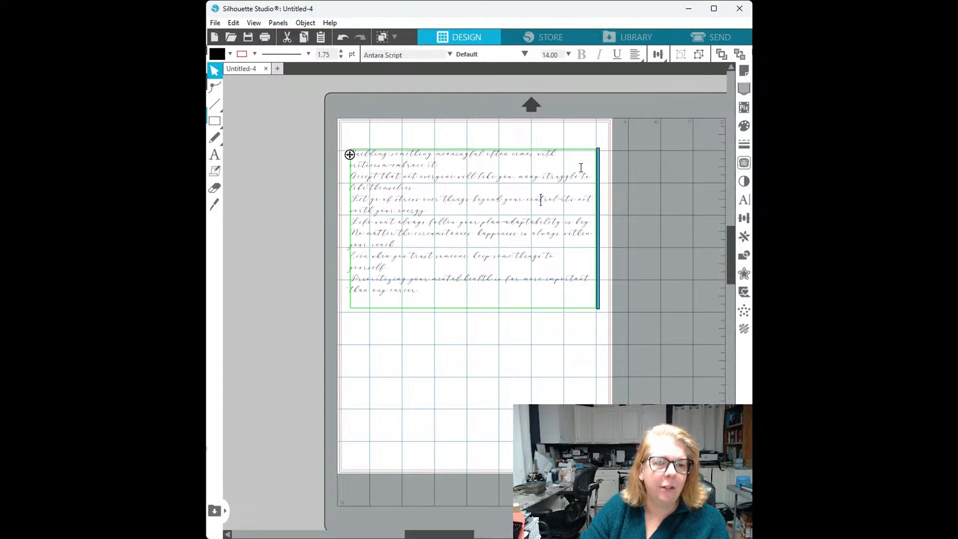
left_click(509, 337)
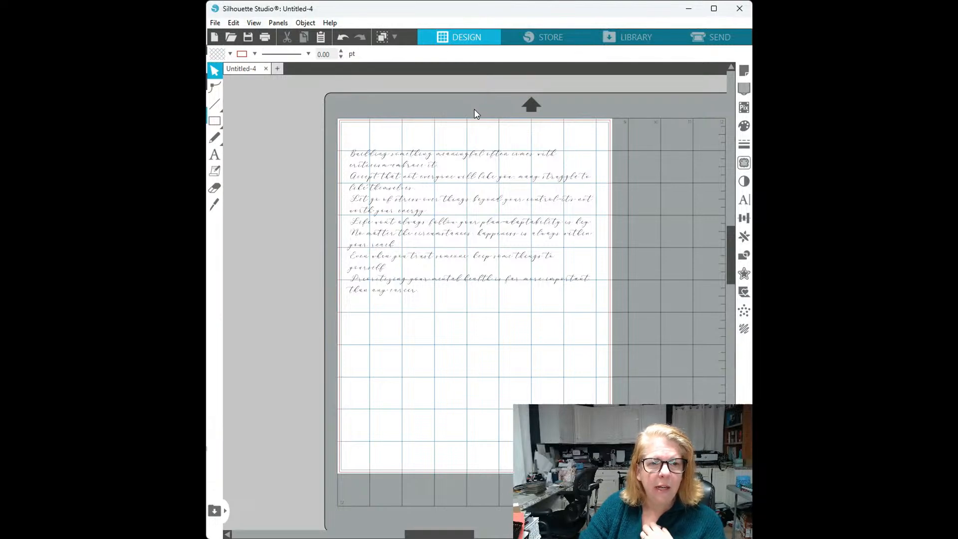
Insert blank lines before the sentences starting "Even when you trust someone" and "Prioritizing your mental health"
scroll(474, 109, "up", 3)
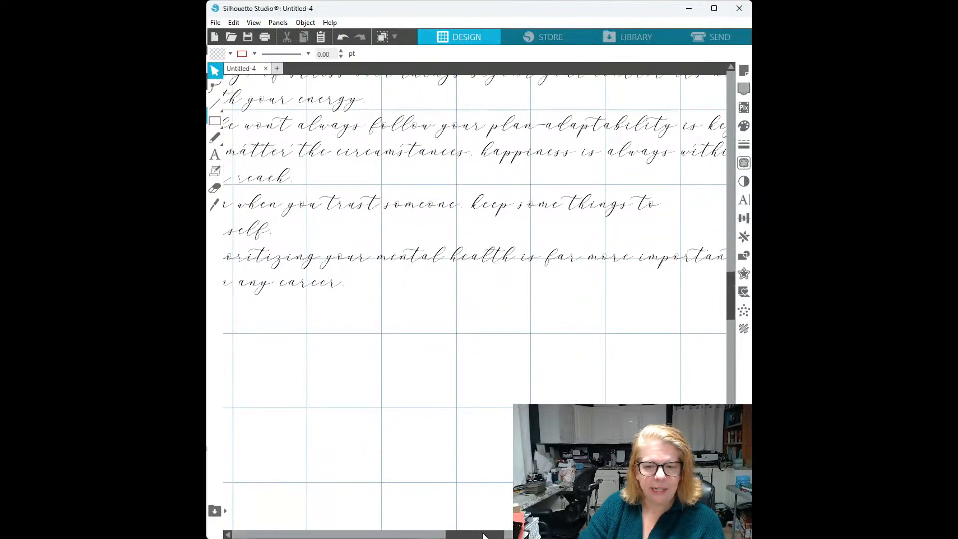
left_click_drag(482, 534, 450, 503)
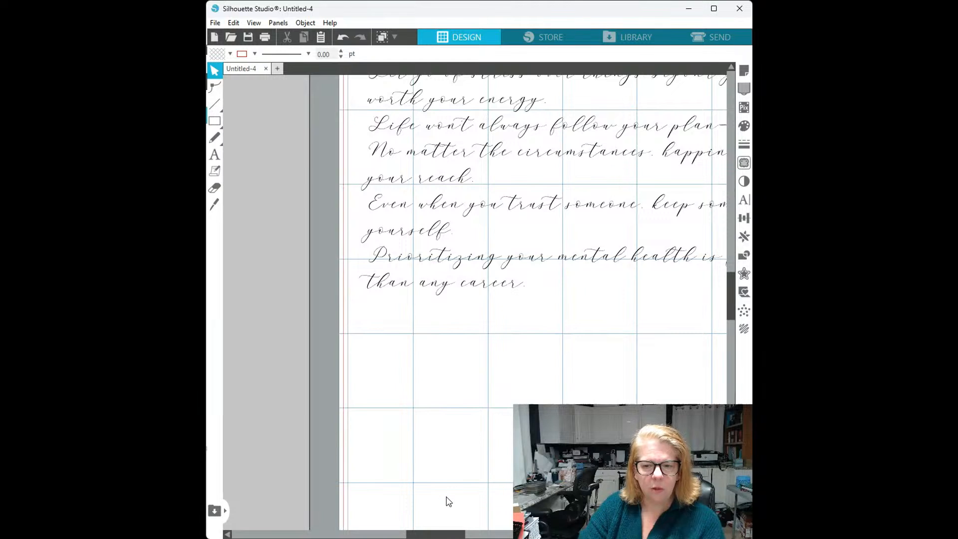
mouse_move(433, 535)
left_mouse_down()
mouse_move(419, 534)
mouse_move(438, 534)
left_mouse_up()
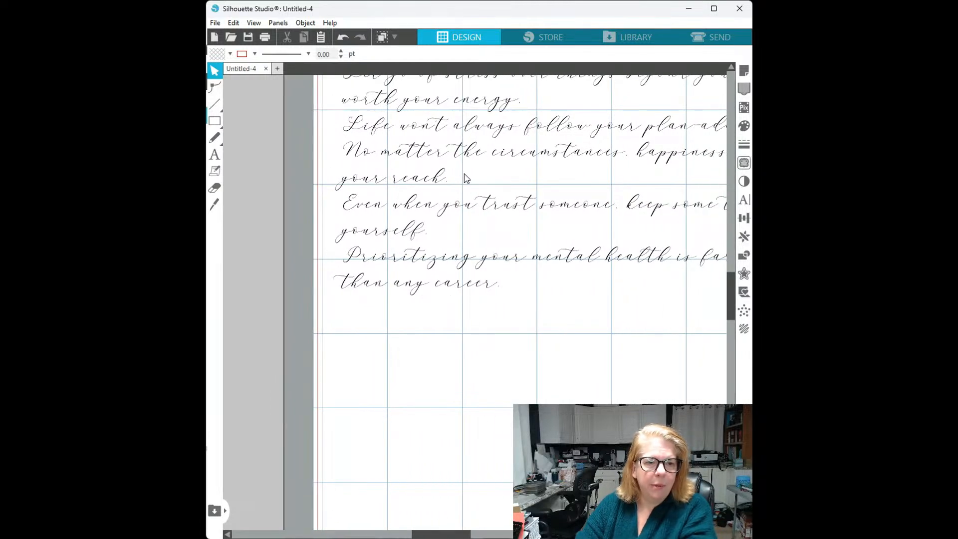
double_click(465, 175)
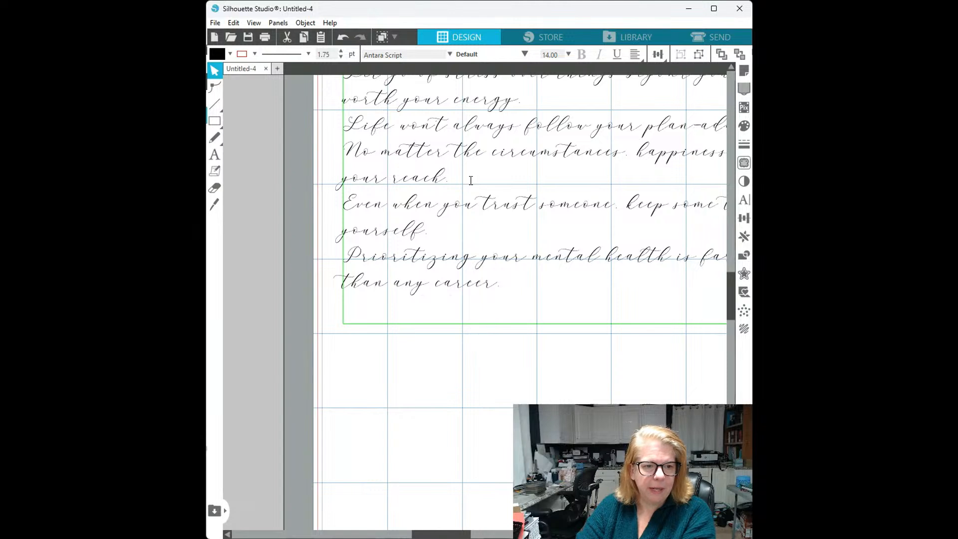
key("Return")
left_click(459, 248)
key("Return")
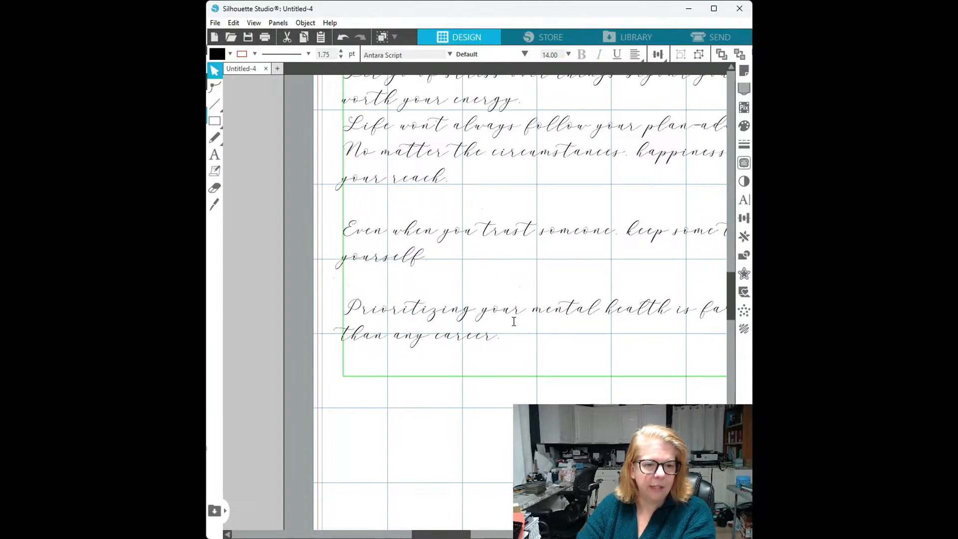
Insert blank lines before the sentences starting "No matter the circumstances", "Life won't always" and "Let go of stress"
scroll(524, 236, "up", 1)
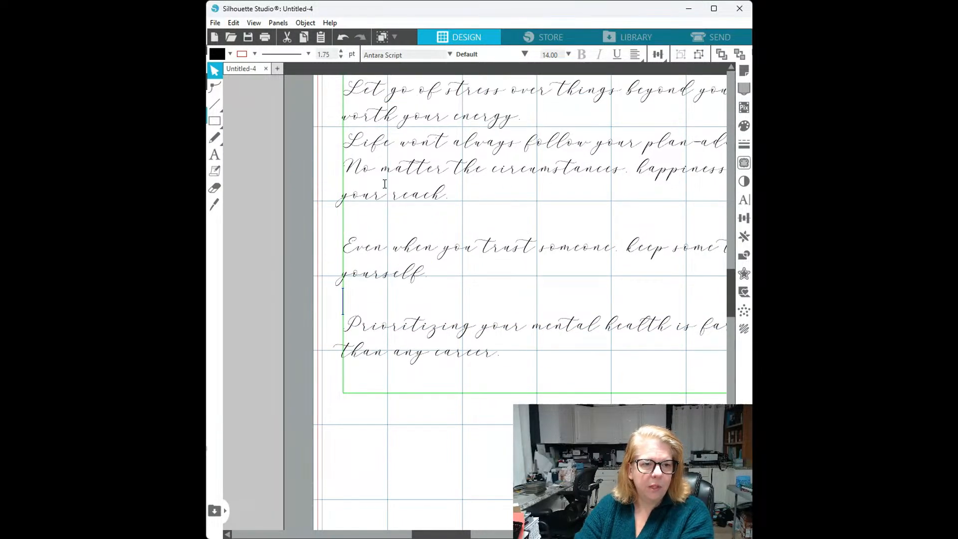
left_click(344, 168)
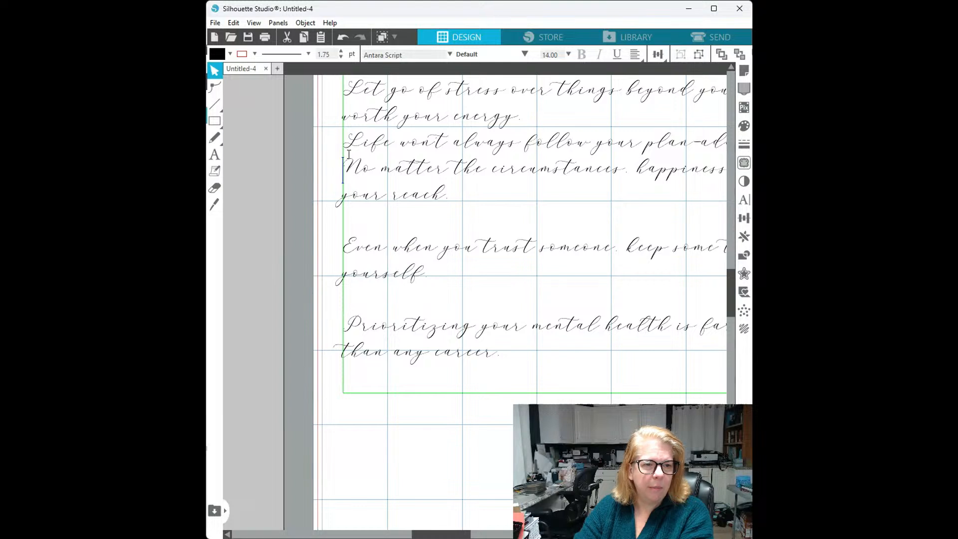
key("Return")
left_click(352, 144)
key("Return")
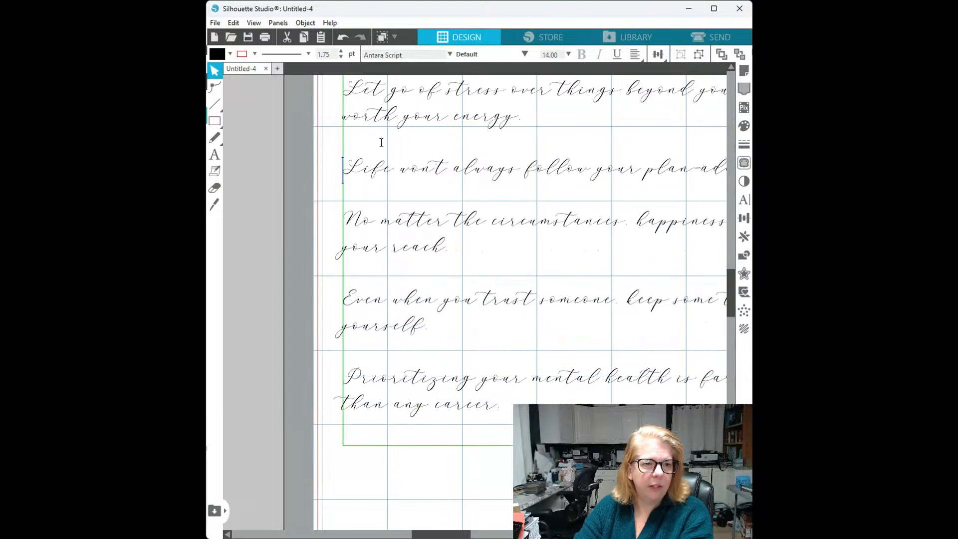
scroll(352, 120, "up", 2)
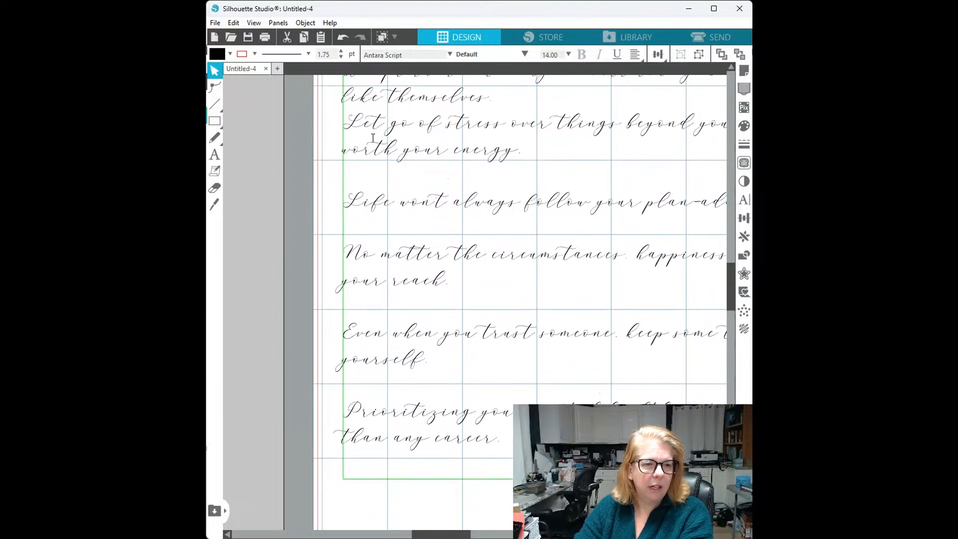
left_click(354, 118)
key("Return")
Insert a blank line before the sentence starting "Accept that not everyone" and finish editing the text
scroll(365, 137, "up", 1)
scroll(364, 138, "up", 1)
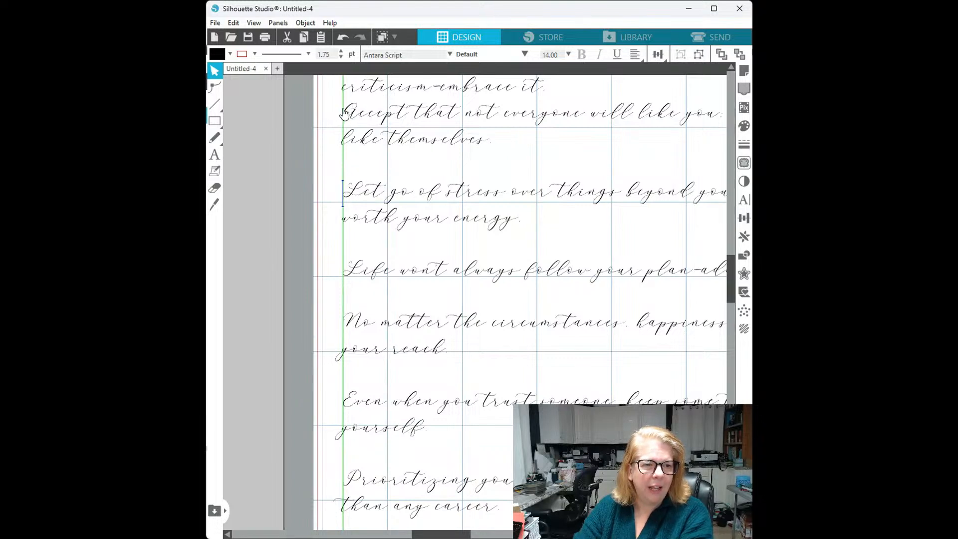
left_click_drag(352, 107, 395, 107)
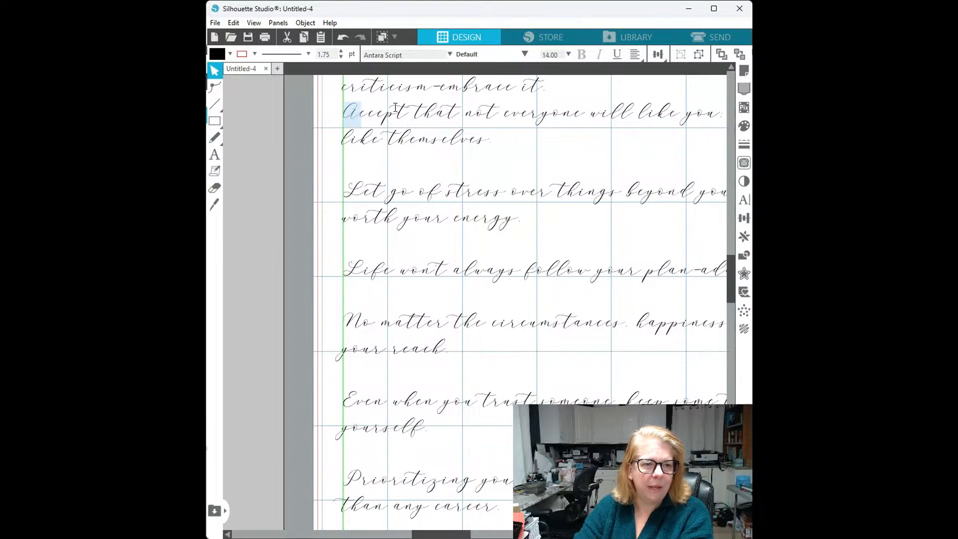
key("Left")
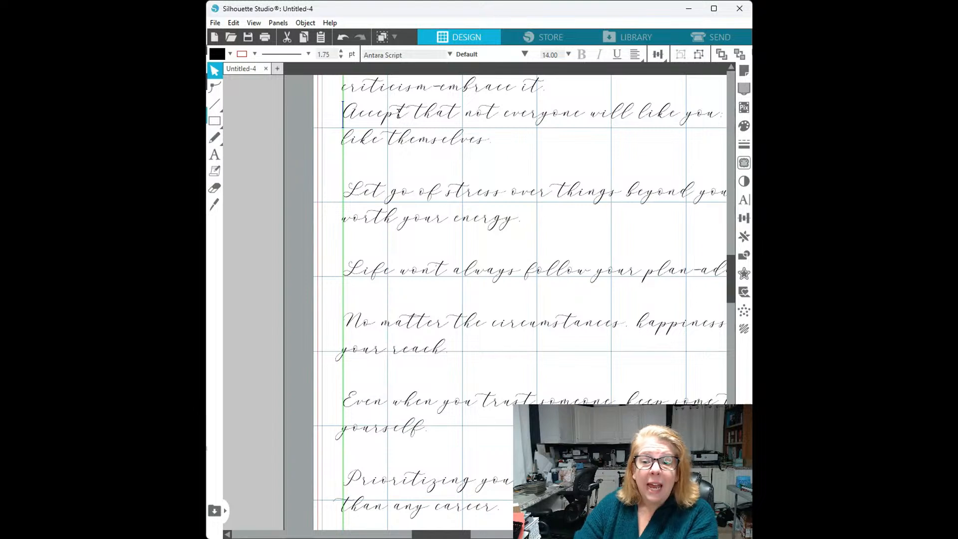
key("Return")
scroll(413, 118, "up", 3)
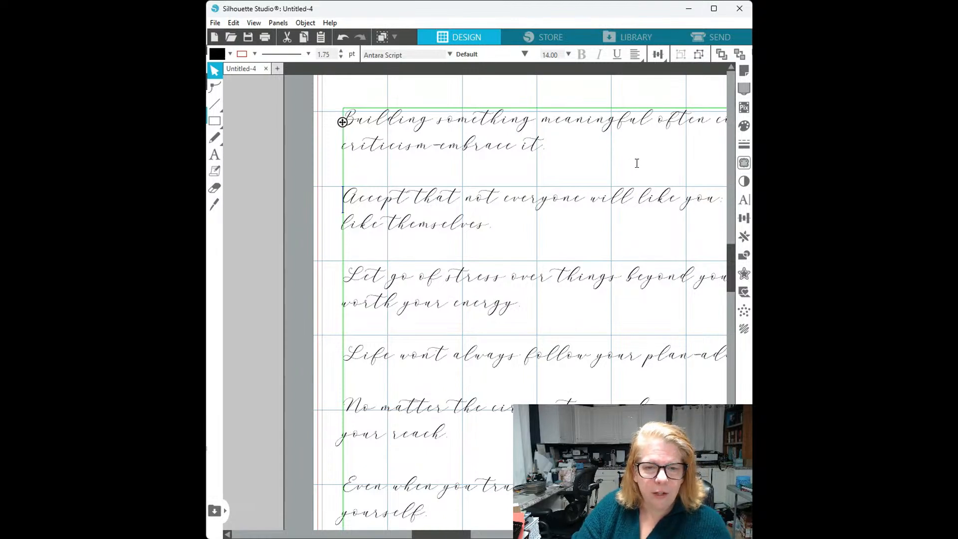
left_click_drag(638, 154, 654, 120)
left_click(647, 75)
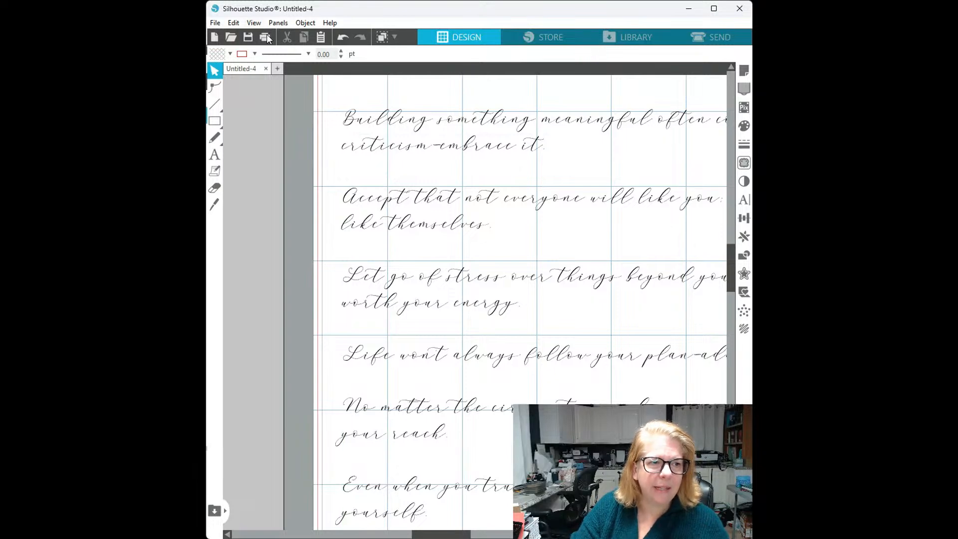
scroll(469, 95, "down", 2)
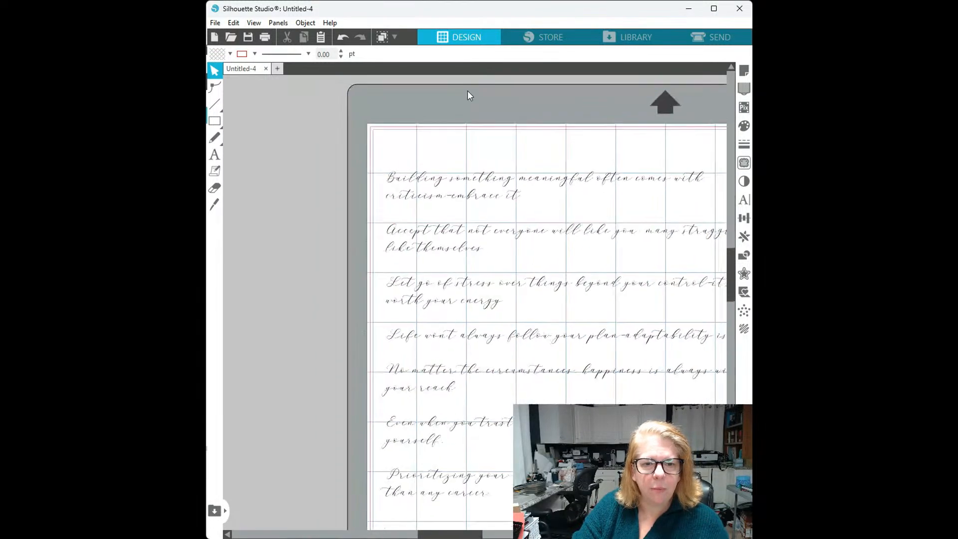
mouse_move(466, 535)
left_mouse_down()
mouse_move(538, 535)
mouse_move(481, 535)
left_mouse_up()
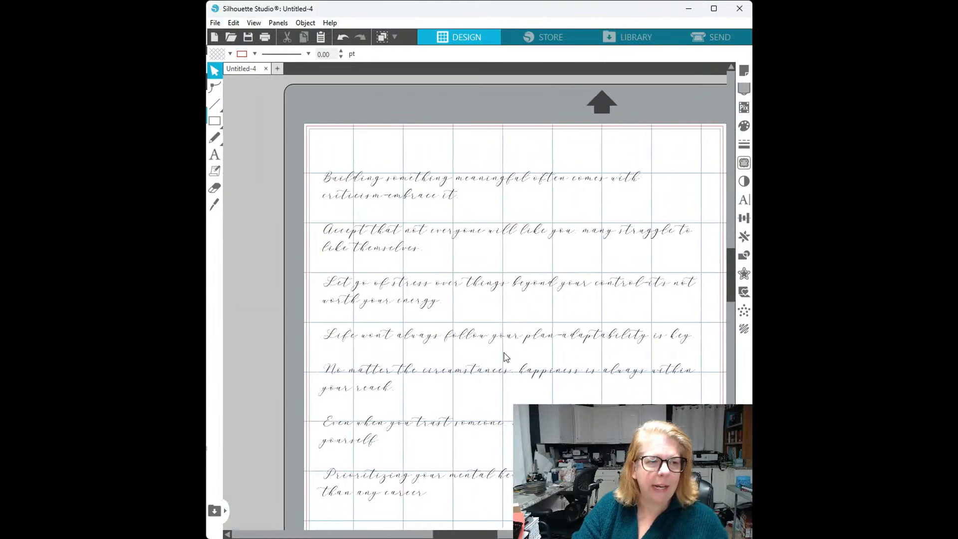
Create a new blank drawing
left_click(214, 38)
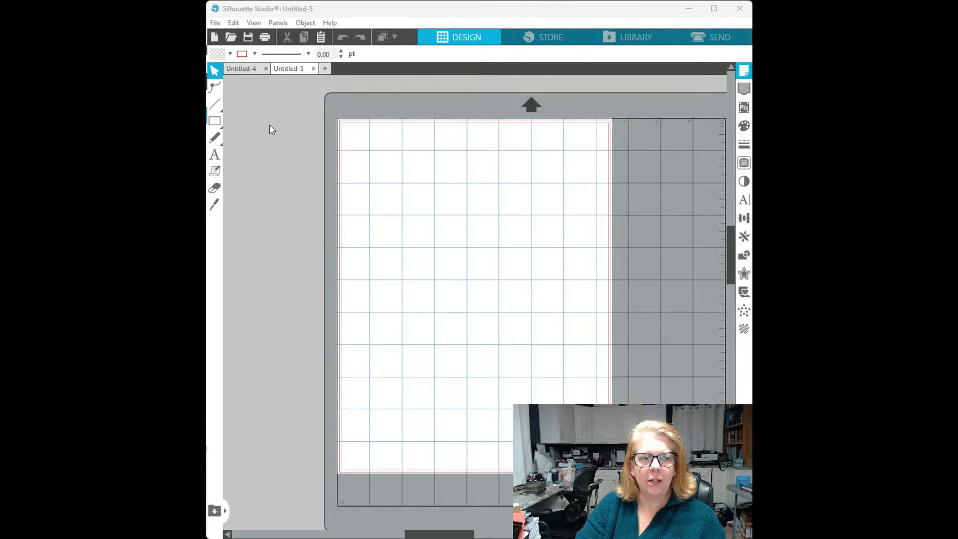
Try drawing an ellipse, a five-sided polygon and a rounded rectangle on the page, and undo all three shapes
key("e")
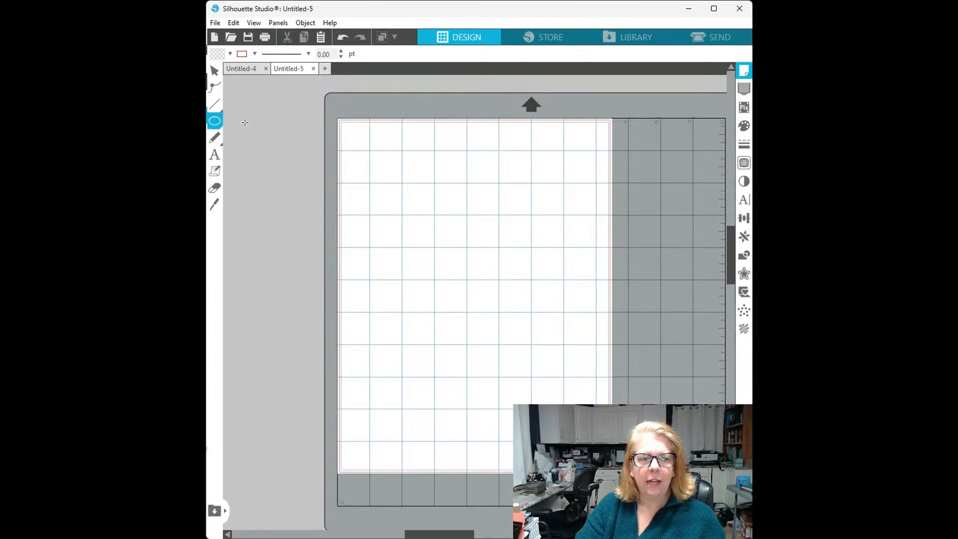
left_click_drag(387, 172, 487, 295)
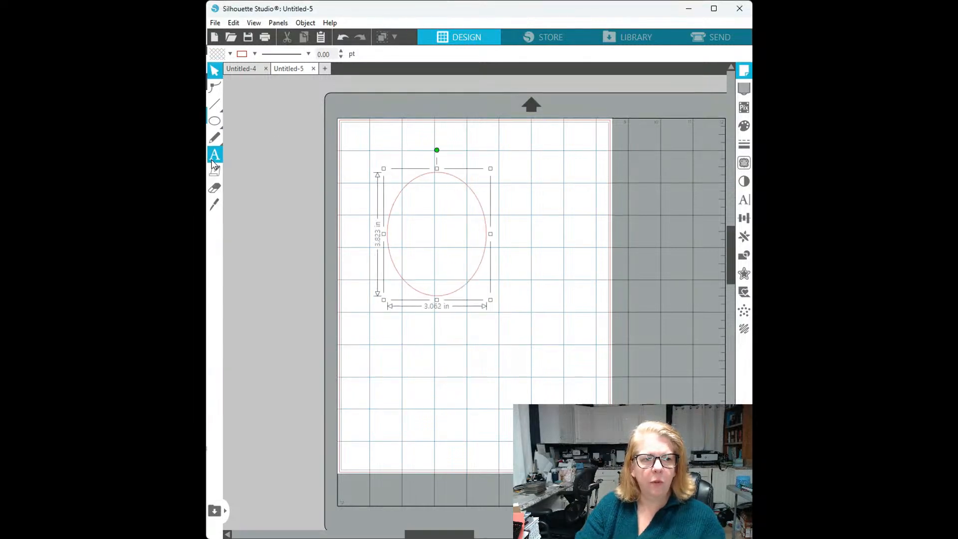
left_click(286, 122)
left_click_drag(417, 173, 393, 207)
left_click(220, 124)
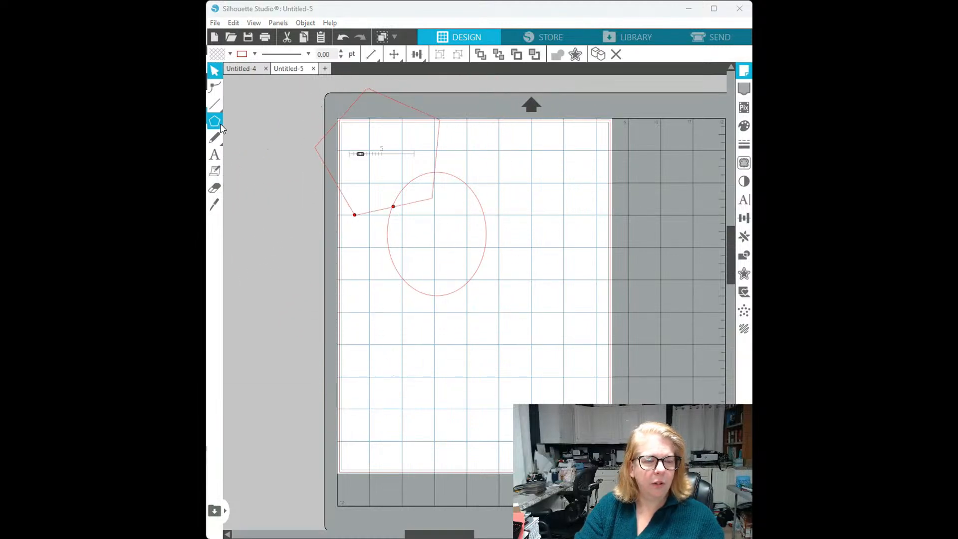
key("shift+r")
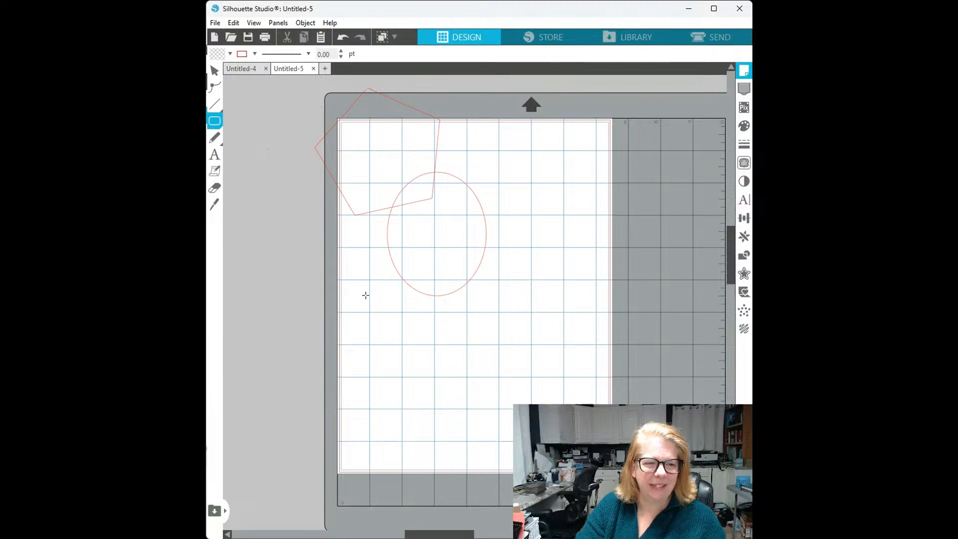
left_click_drag(342, 231, 552, 396)
left_click(215, 70)
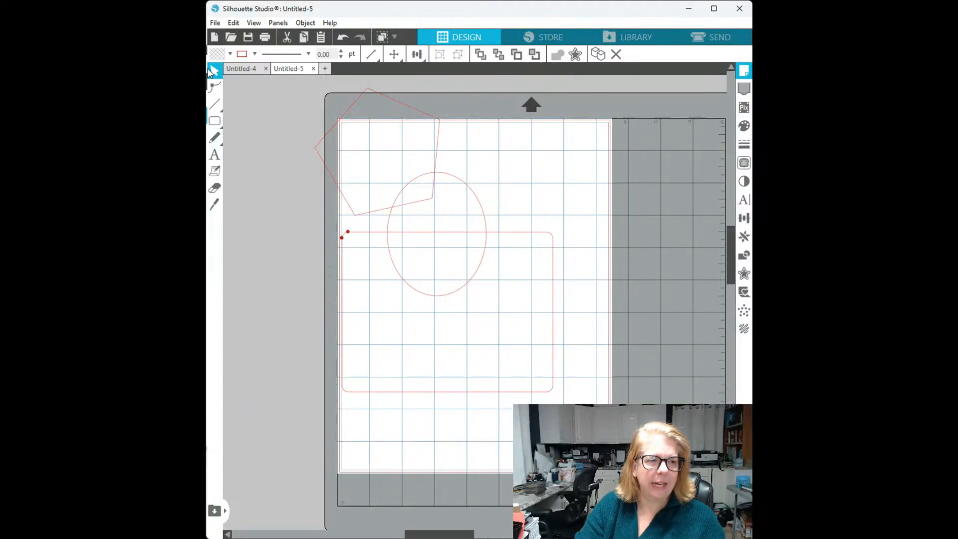
left_click(341, 39)
left_click(340, 39)
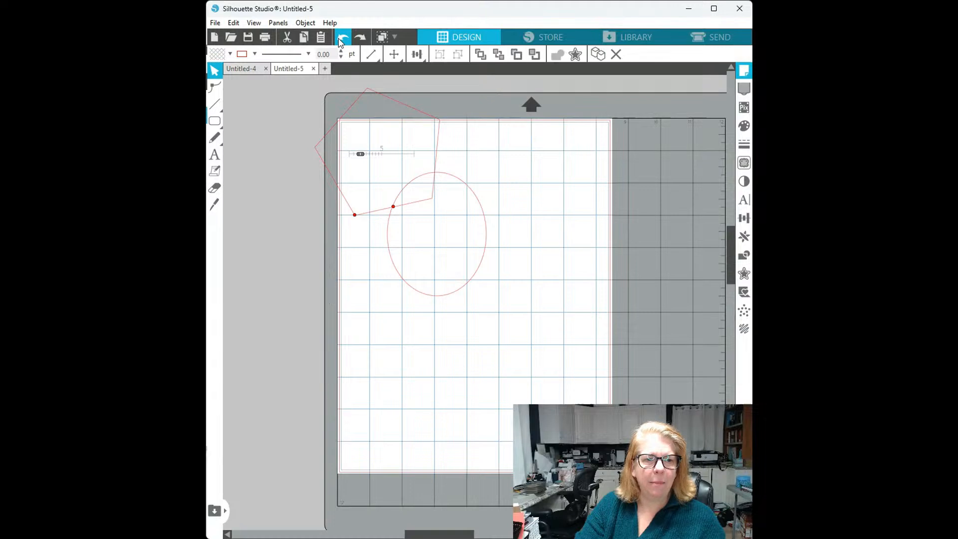
left_click(341, 39)
left_click(341, 39)
left_click(341, 39)
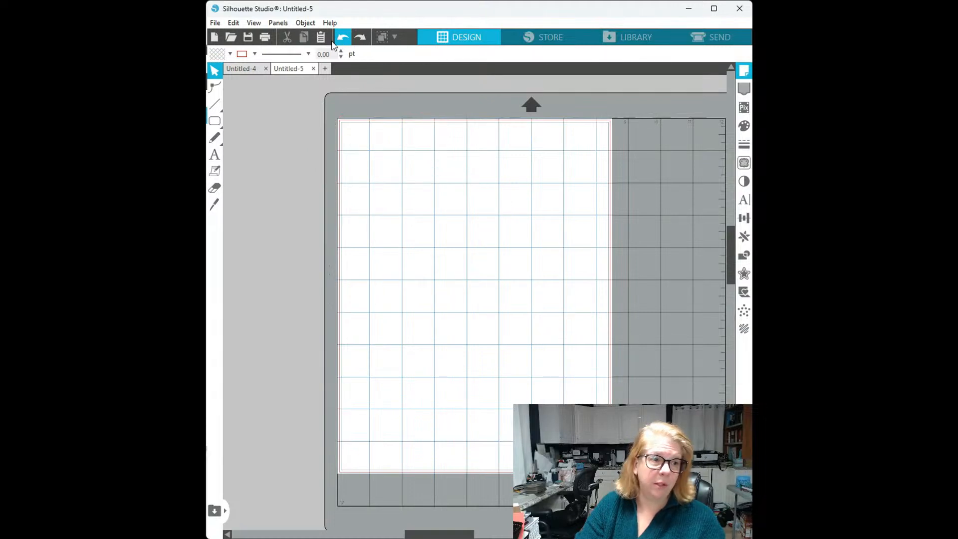
Draw a plain rectangle about 4.76 in wide and 6.38 in high in the upper-left part of the page
left_click(214, 120)
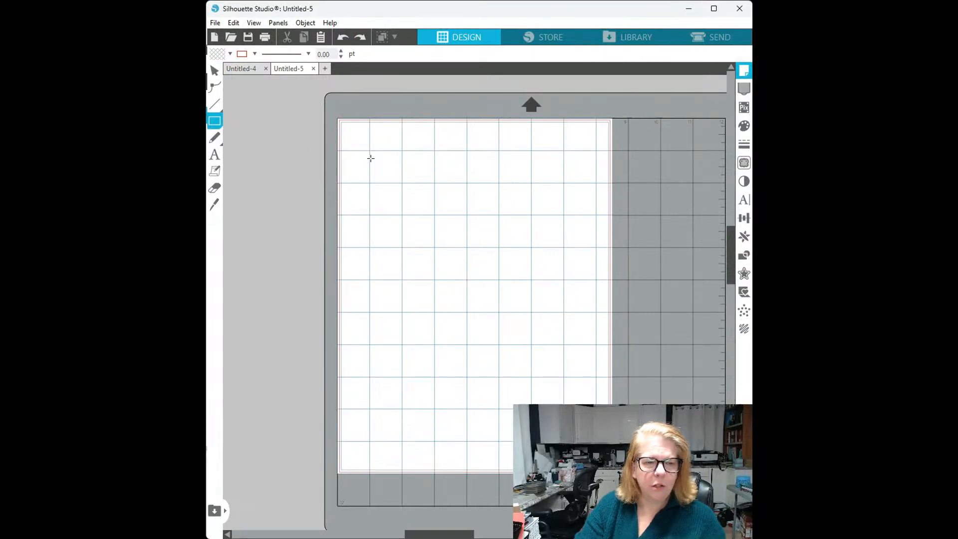
left_click_drag(354, 135, 509, 344)
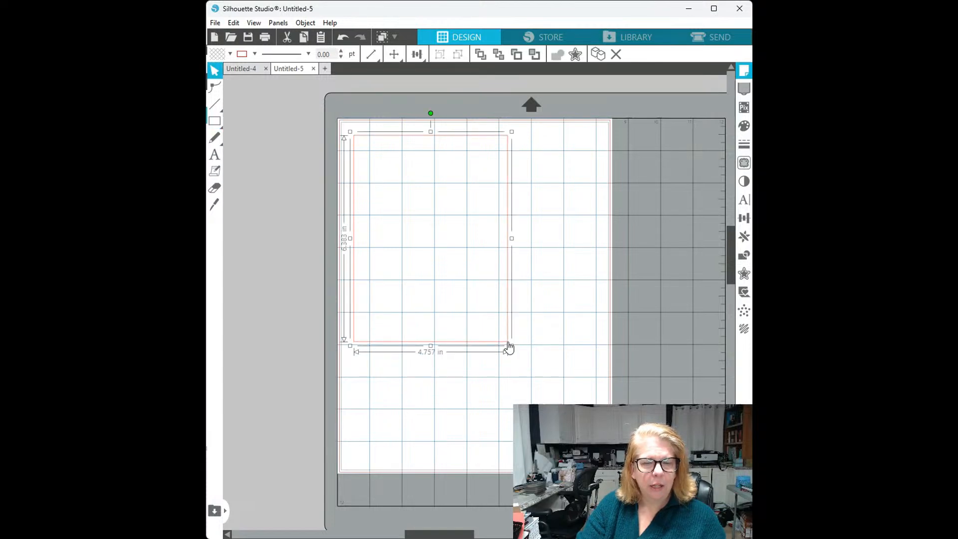
Maximize the window, unlock the rectangle's aspect ratio, and resize it to 4 in wide by 6 in high
left_click(713, 8)
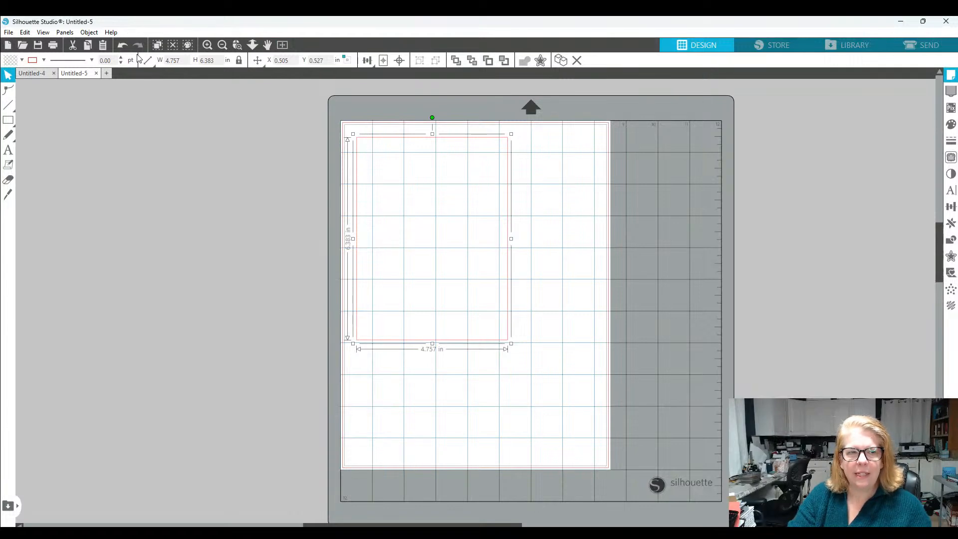
left_click(238, 60)
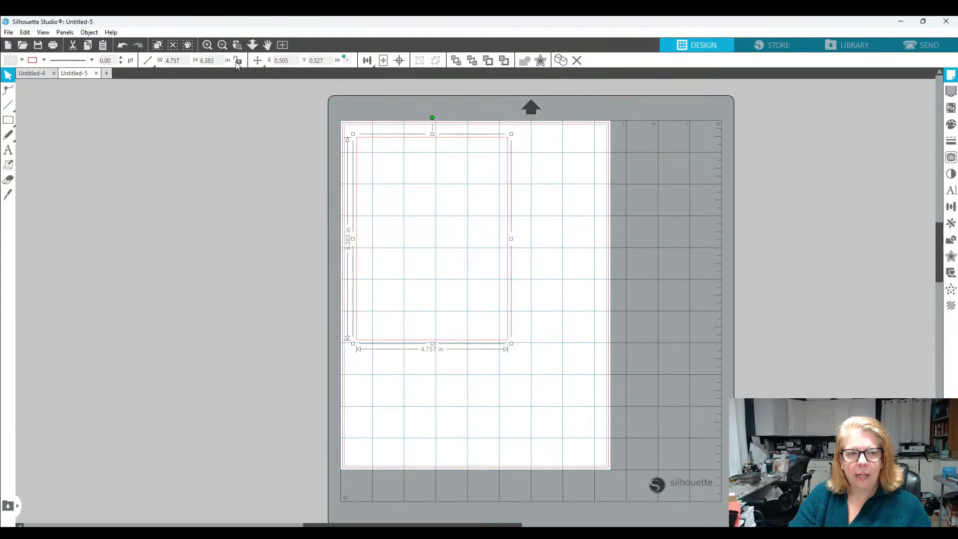
double_click(186, 61)
type("4")
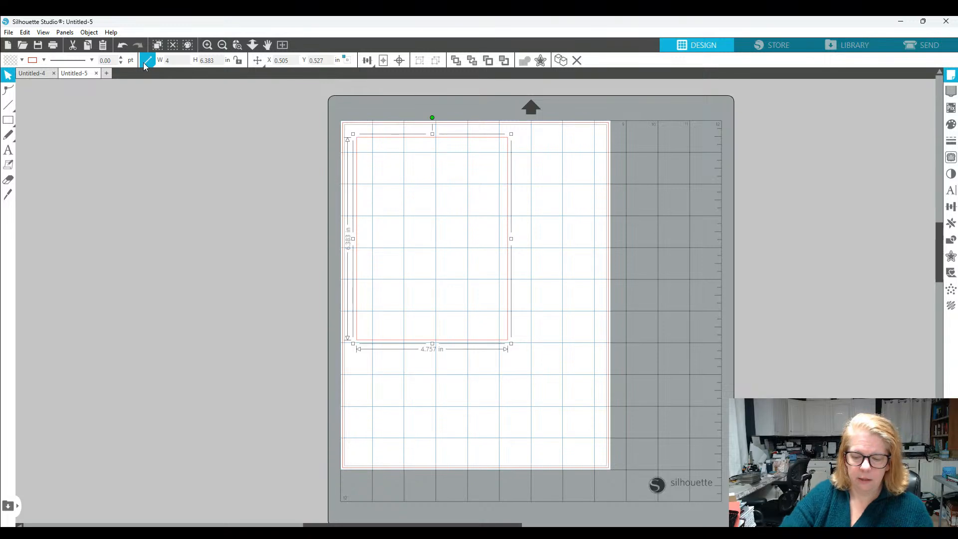
type(".")
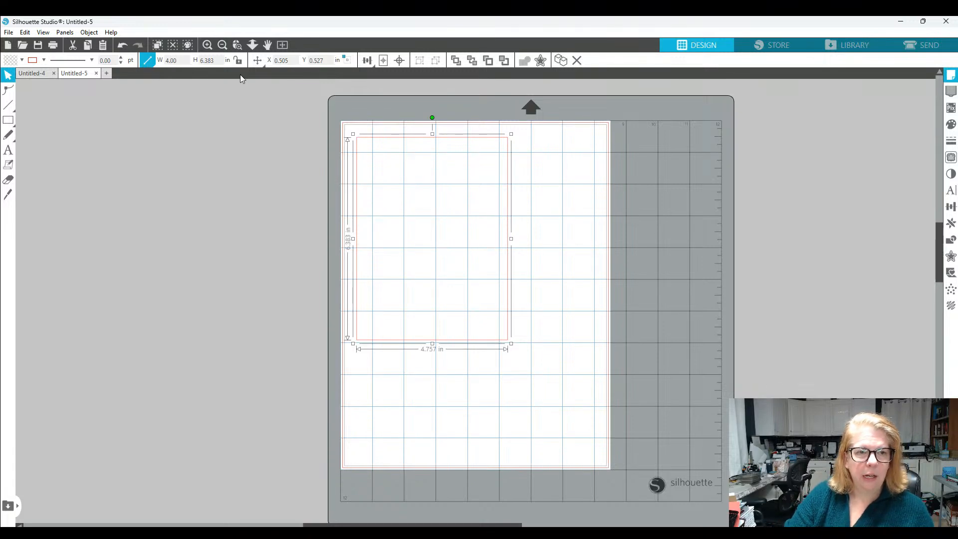
double_click(218, 61)
type("6.0")
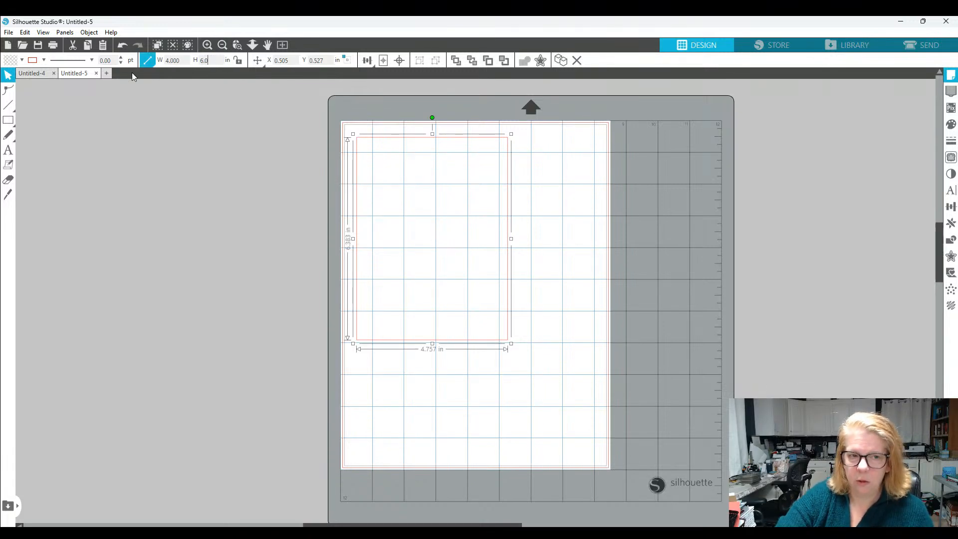
key("Return")
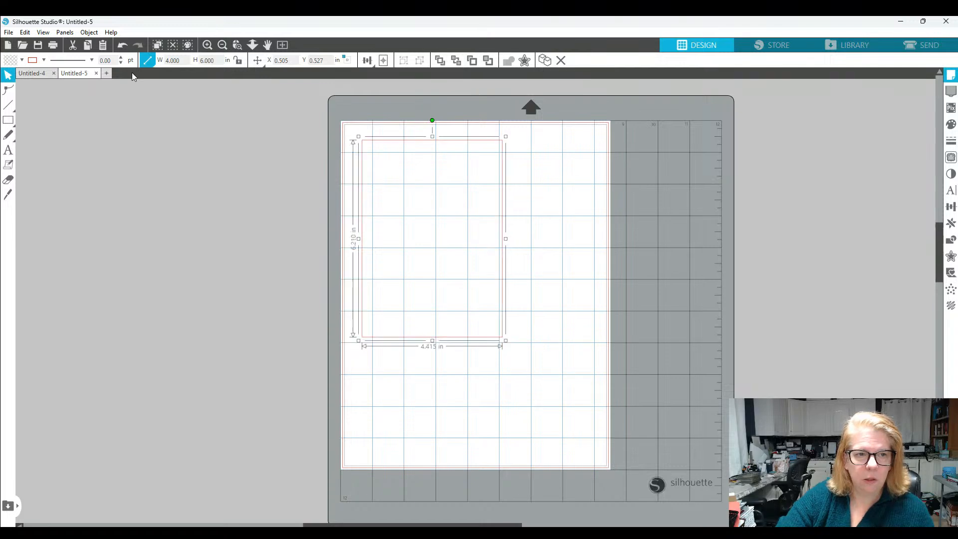
Restore the window to its smaller size and reselect the 4 x 6 in rectangle
left_click(923, 22)
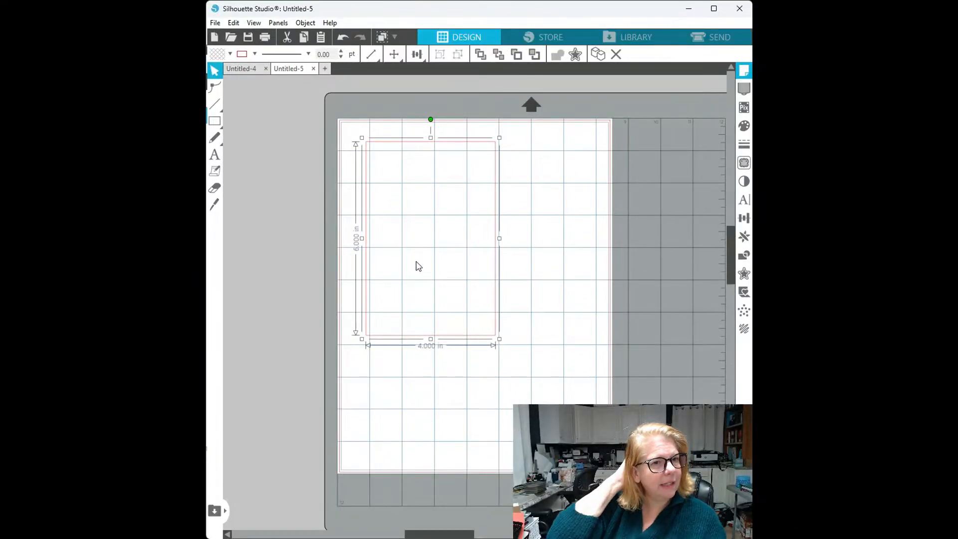
left_click(293, 187)
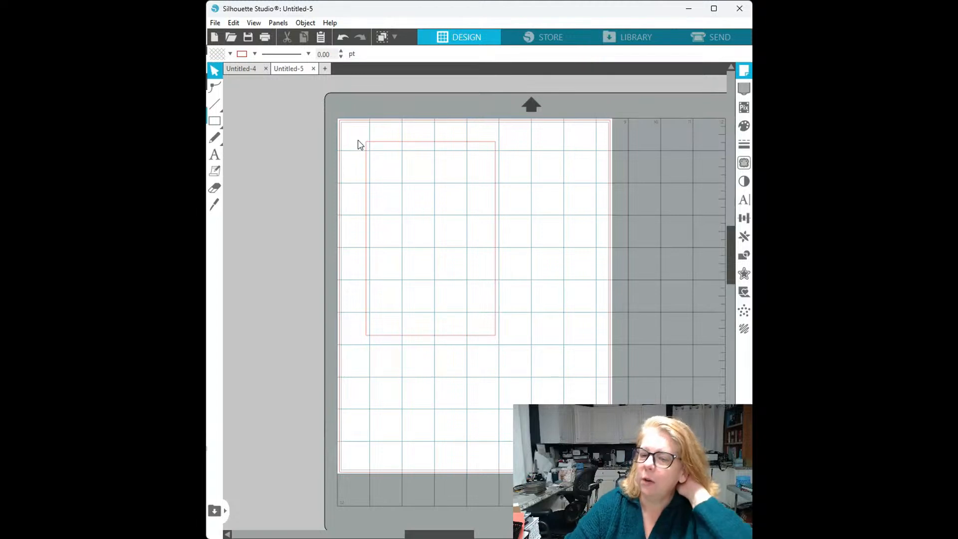
left_click(452, 143)
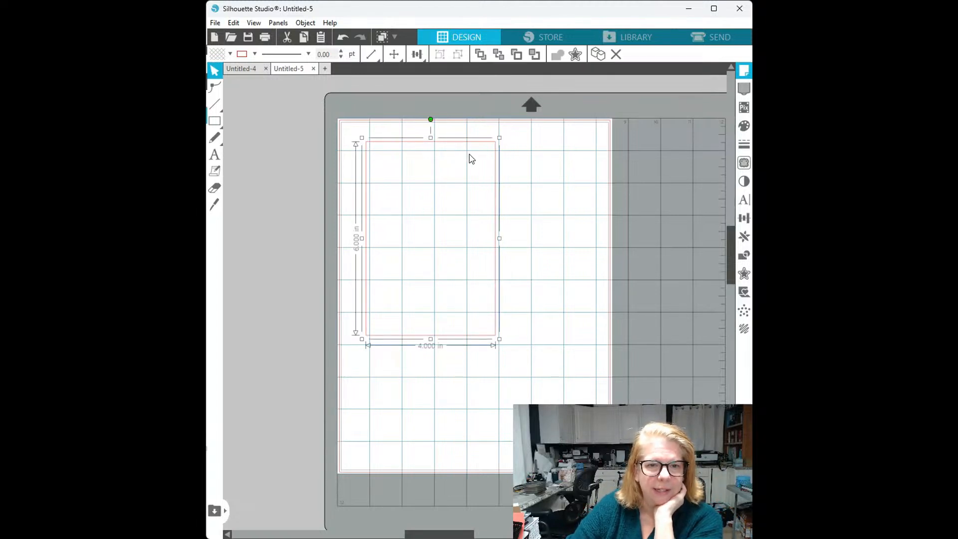
Try a red fill with a black 2 pt outline on the rectangle, and undo these changes
left_click(229, 56)
left_click(226, 69)
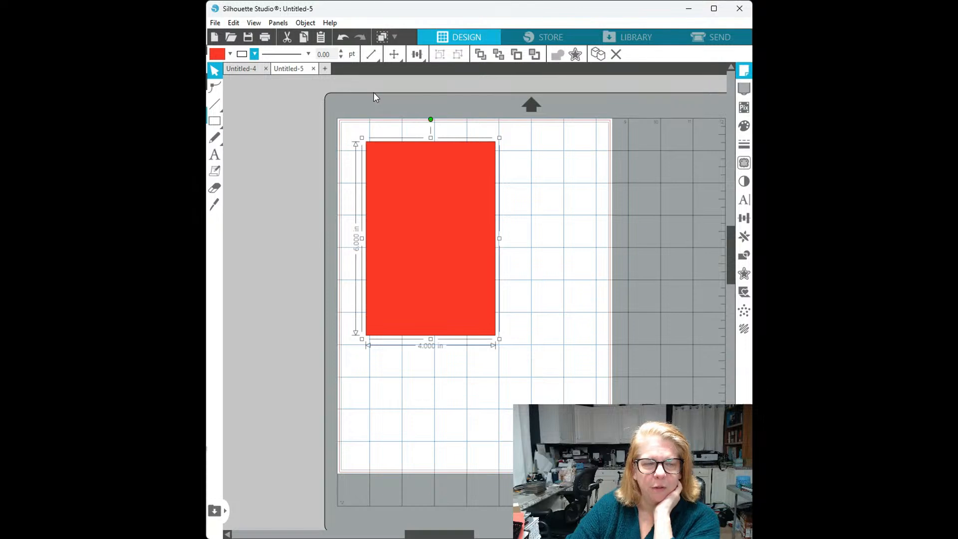
double_click(327, 57)
type("2")
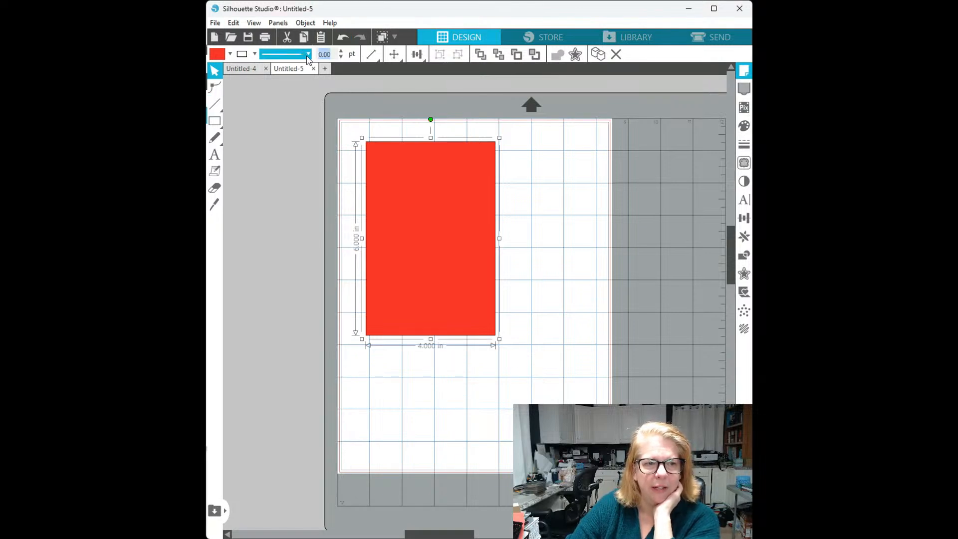
key("Return")
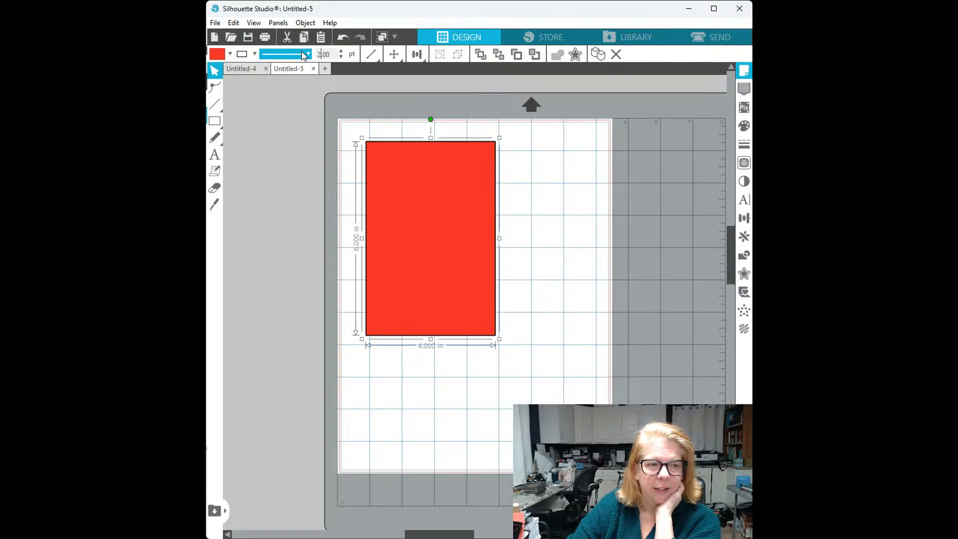
left_click(293, 154)
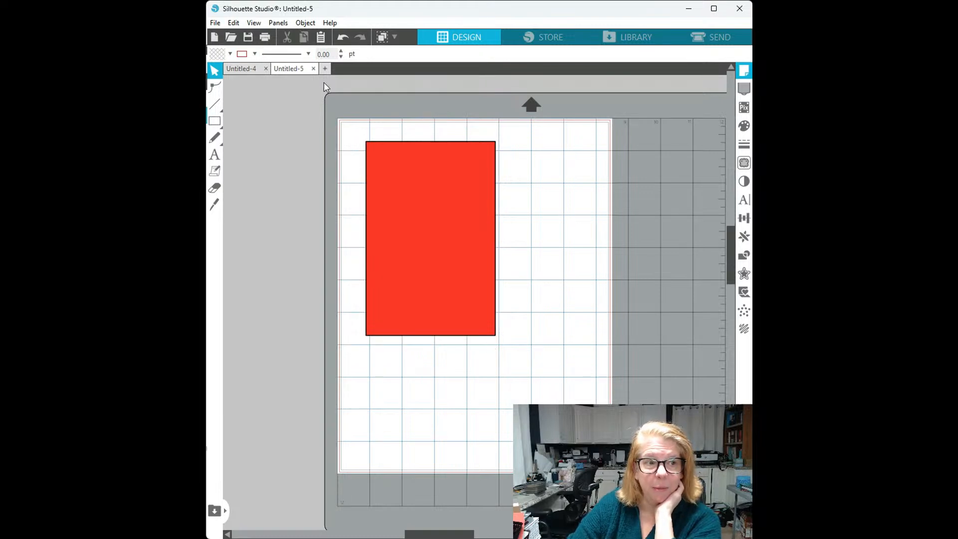
left_click(342, 39)
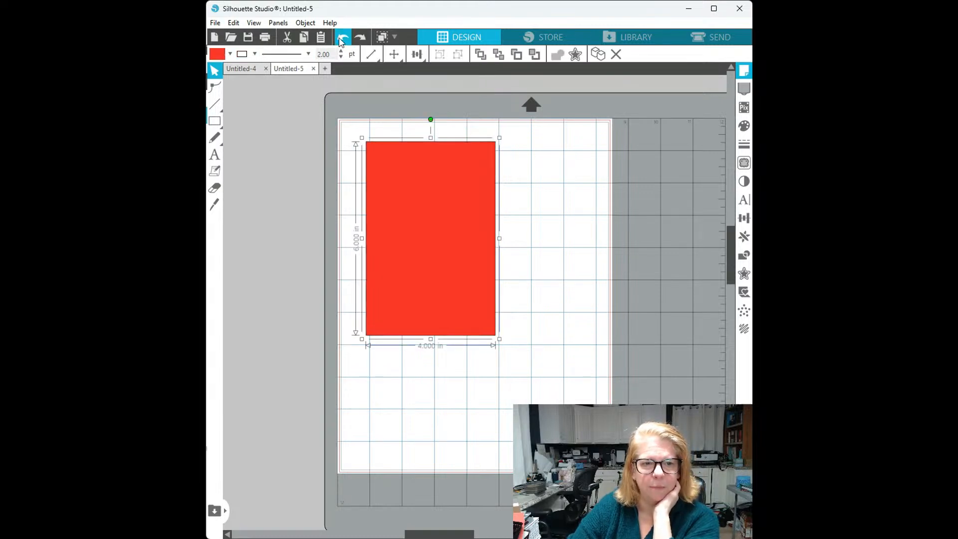
left_click(341, 39)
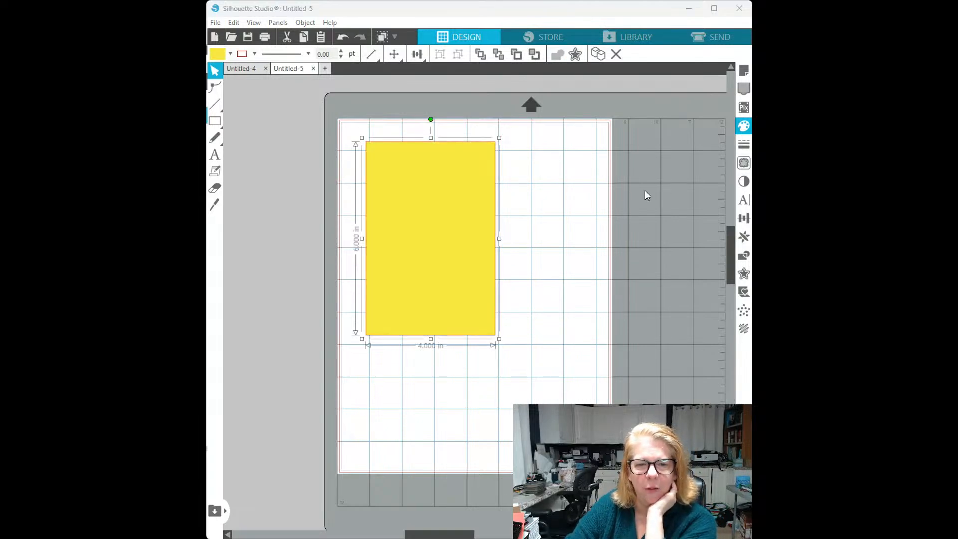
Try light and dark purple solid fills on the rectangle, varying the dark purple fill's transparency and returning it to opaque
left_click(648, 186)
left_click(615, 208)
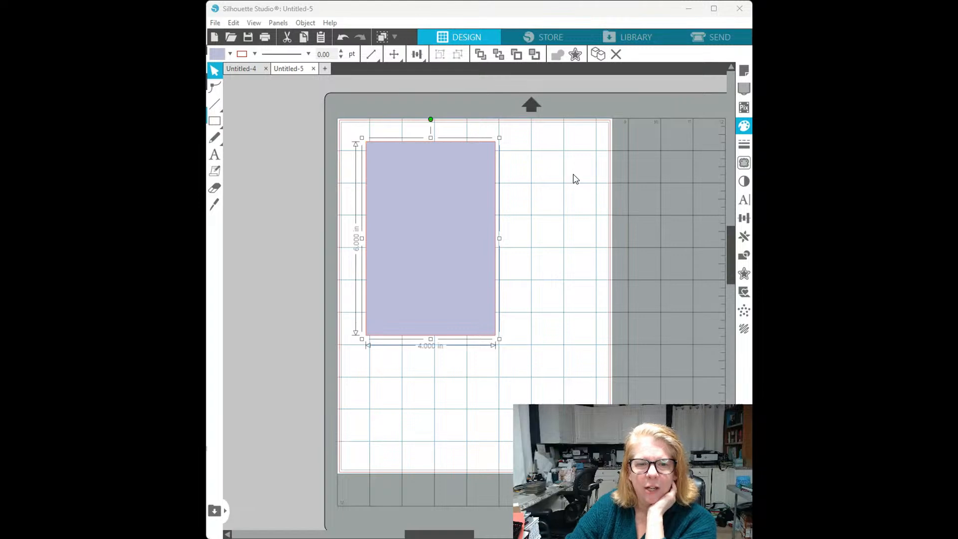
left_click(607, 173)
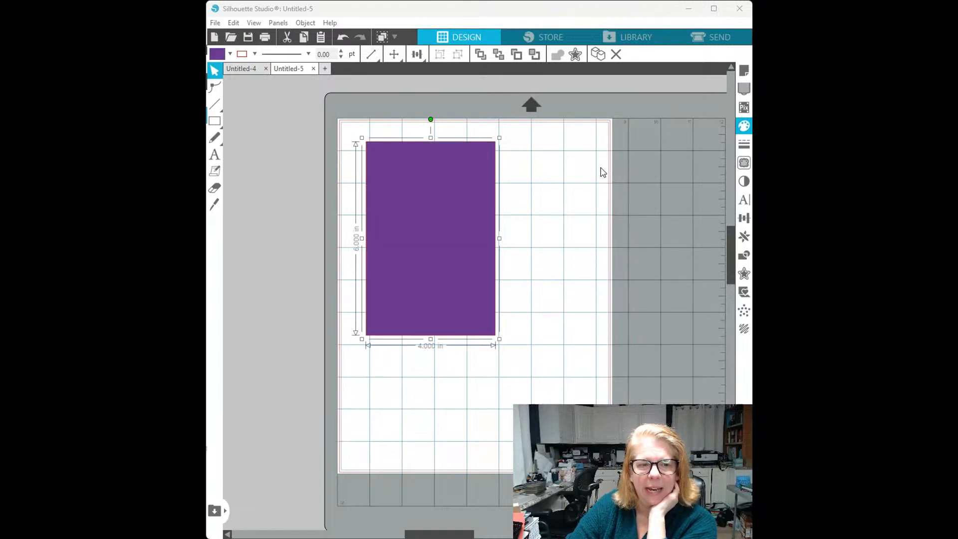
left_click(626, 239)
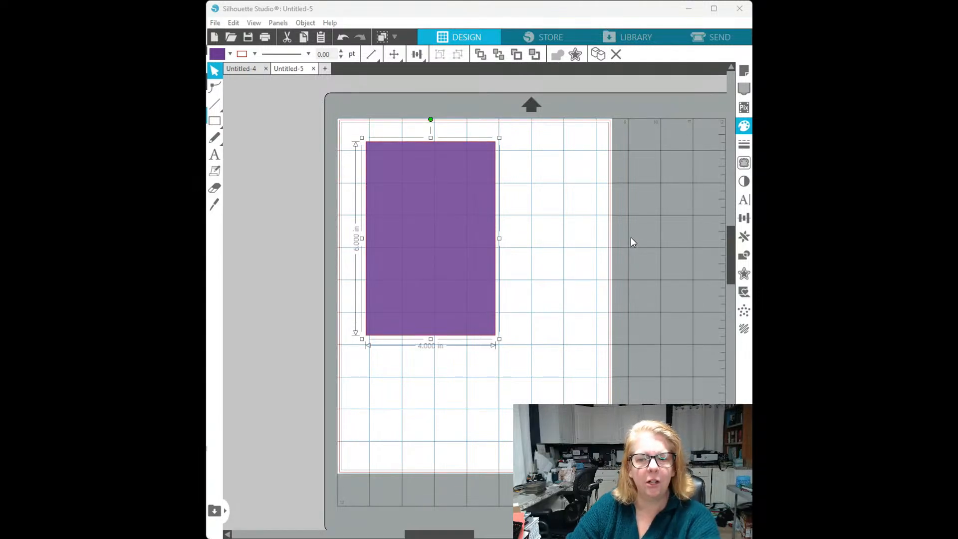
left_click(630, 237)
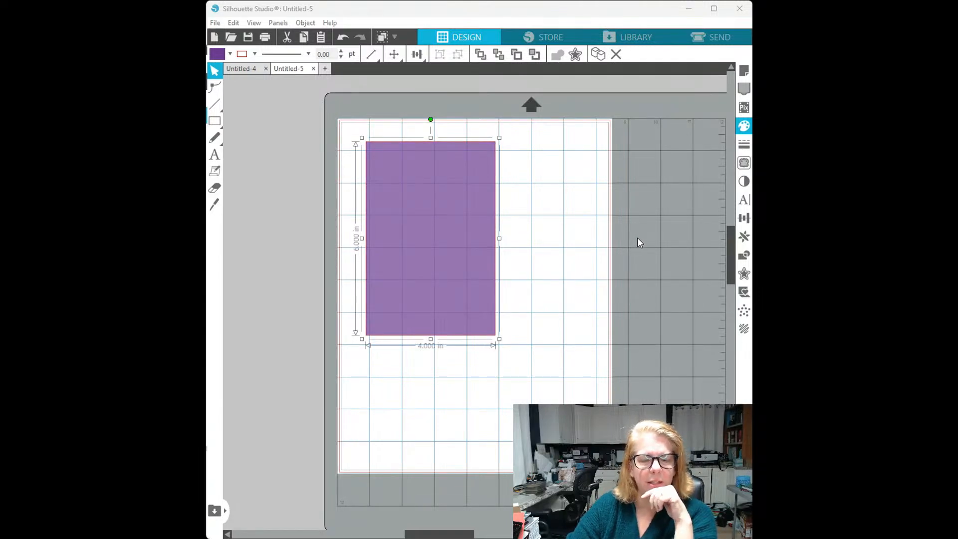
left_click_drag(638, 238, 623, 239)
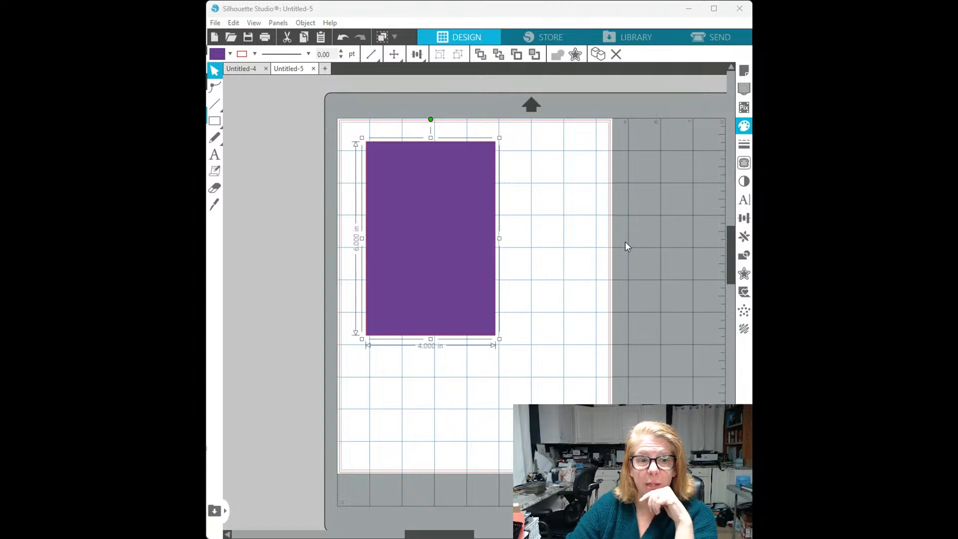
mouse_move(624, 242)
left_mouse_down()
mouse_move(656, 241)
mouse_move(620, 246)
left_mouse_up()
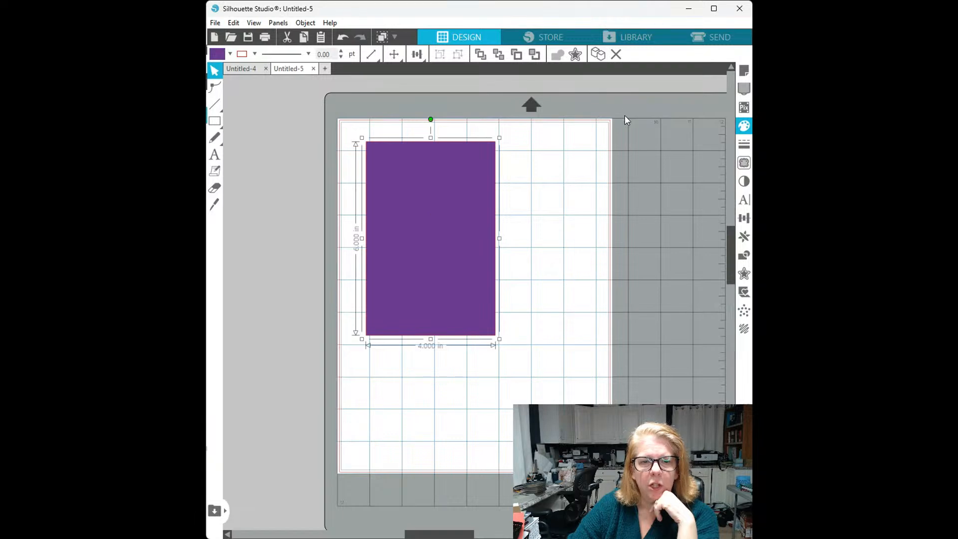
Try orange, purple, pink, rainbow-striped and smooth rainbow gradient fills on the rectangle, adjusting the pink gradient's transparency
left_click(616, 128)
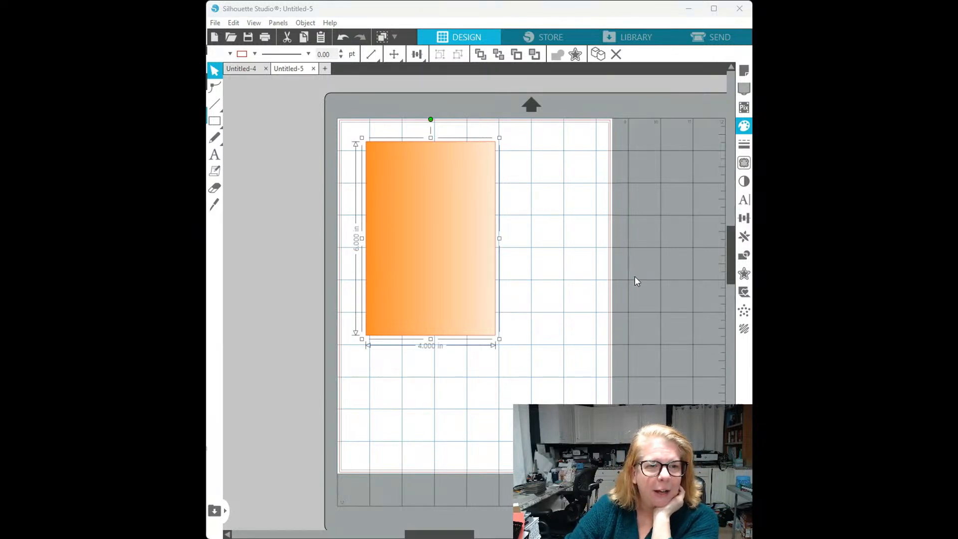
left_click(619, 142)
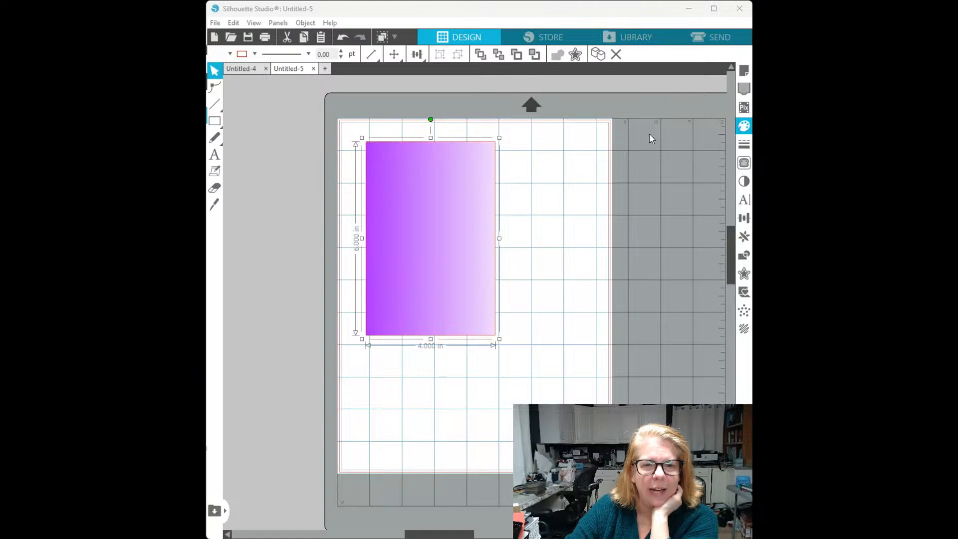
left_click(629, 141)
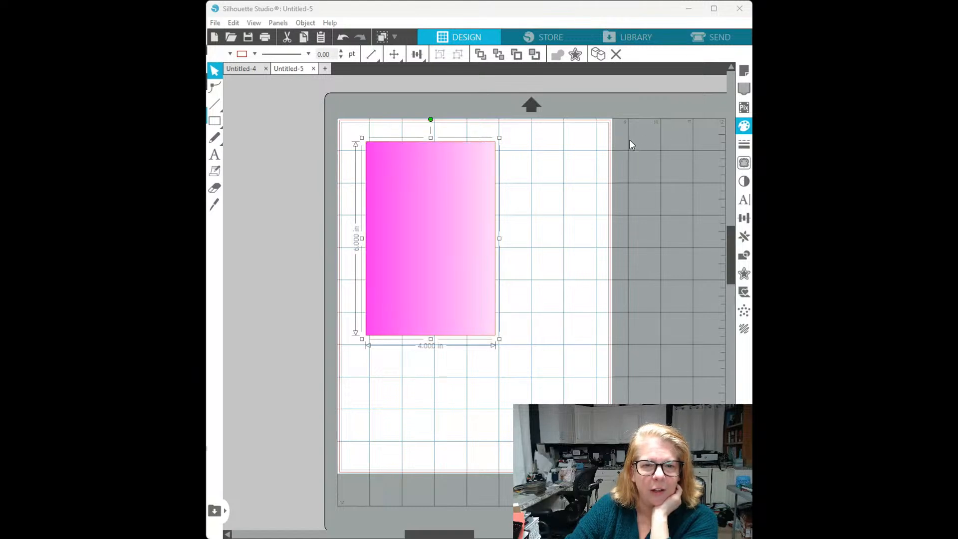
left_click(624, 280)
left_click_drag(624, 275, 603, 278)
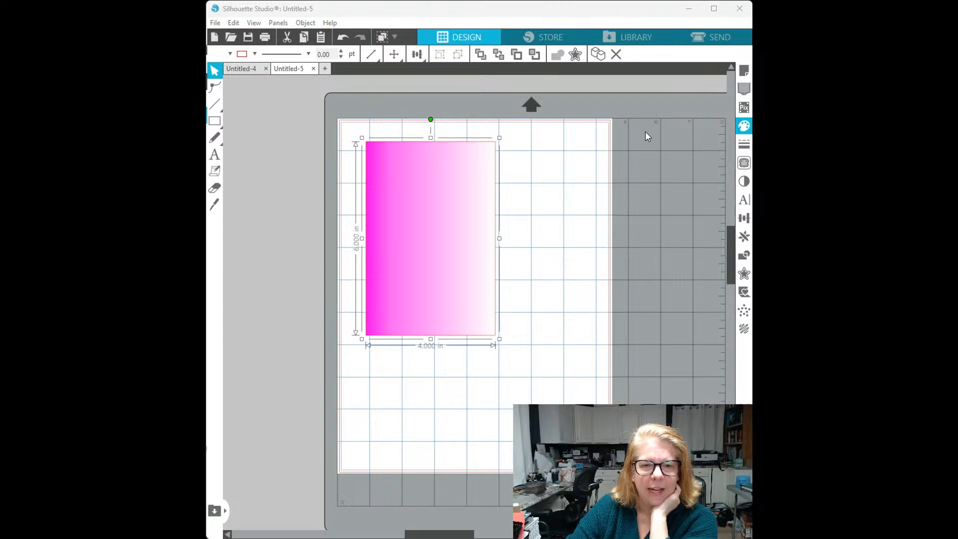
left_click(636, 175)
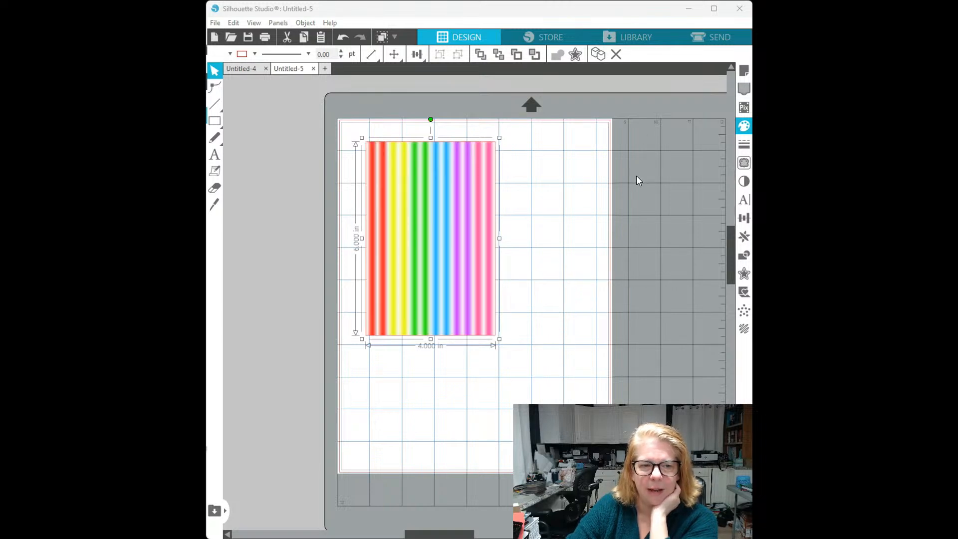
left_click(601, 177)
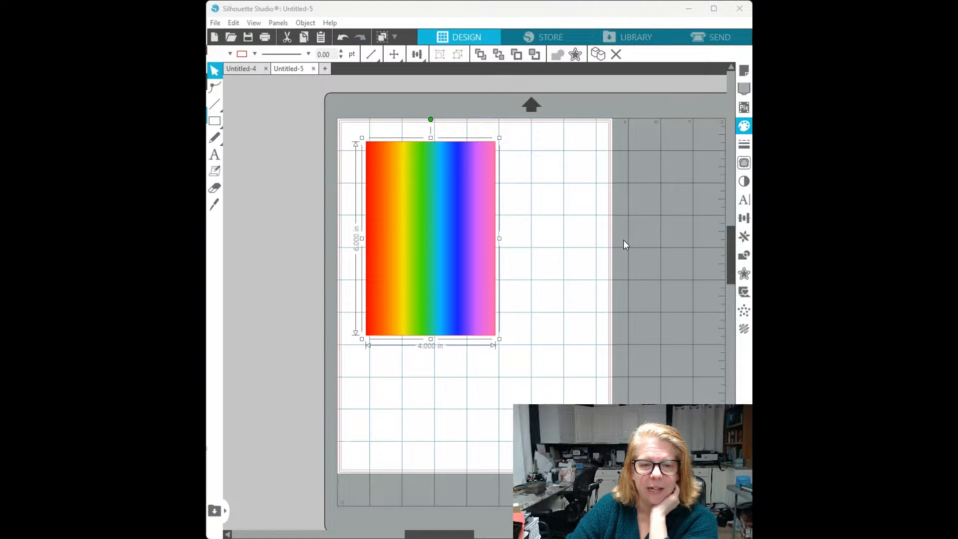
mouse_move(625, 240)
left_mouse_down()
mouse_move(653, 244)
mouse_move(629, 238)
left_mouse_up()
Fill the rectangle with a blue-to-white gradient and make the fill partly transparent
left_click(697, 184)
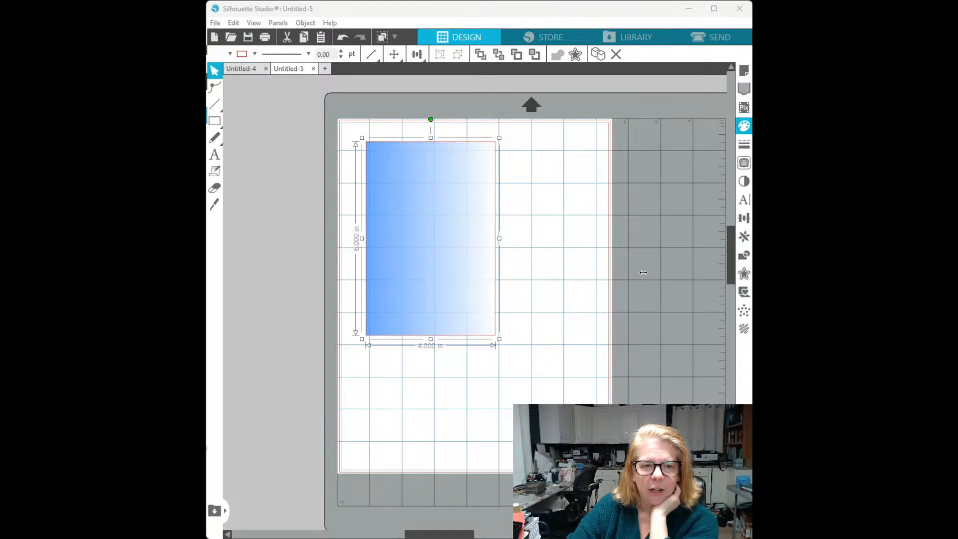
mouse_move(643, 280)
left_mouse_down()
mouse_move(670, 282)
mouse_move(655, 282)
left_mouse_up()
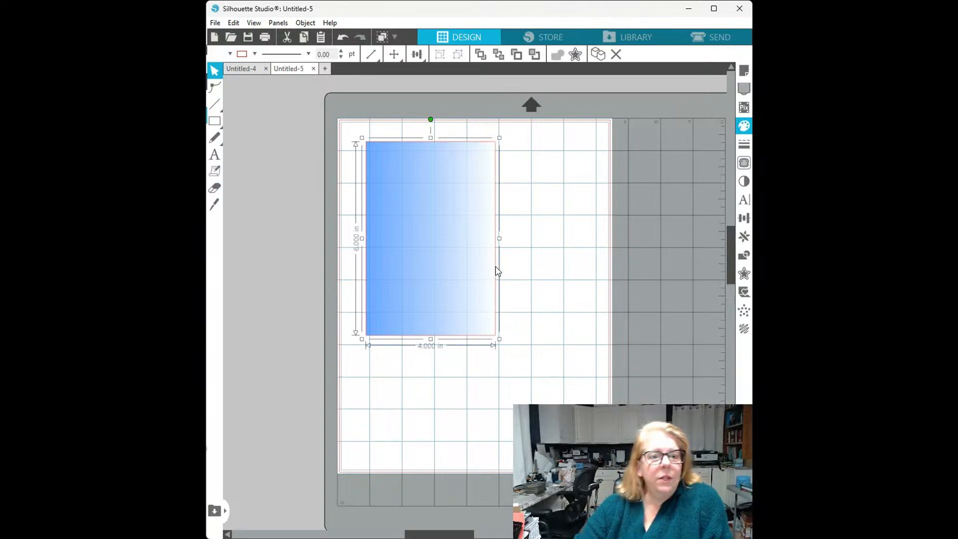
Try replicating the gradient rectangle to the right, below and left into a two-by-two block, and undo the copies
left_click(746, 236)
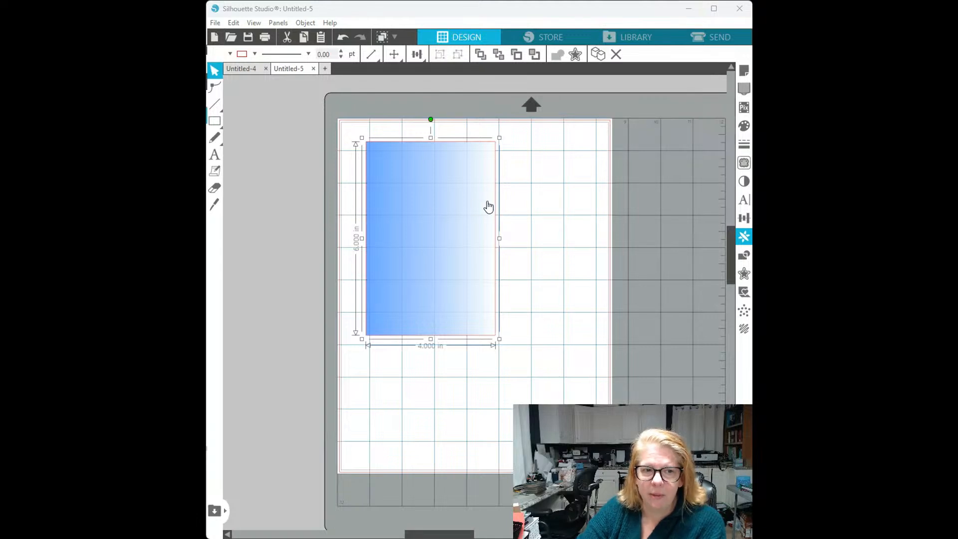
key("ctrl+d")
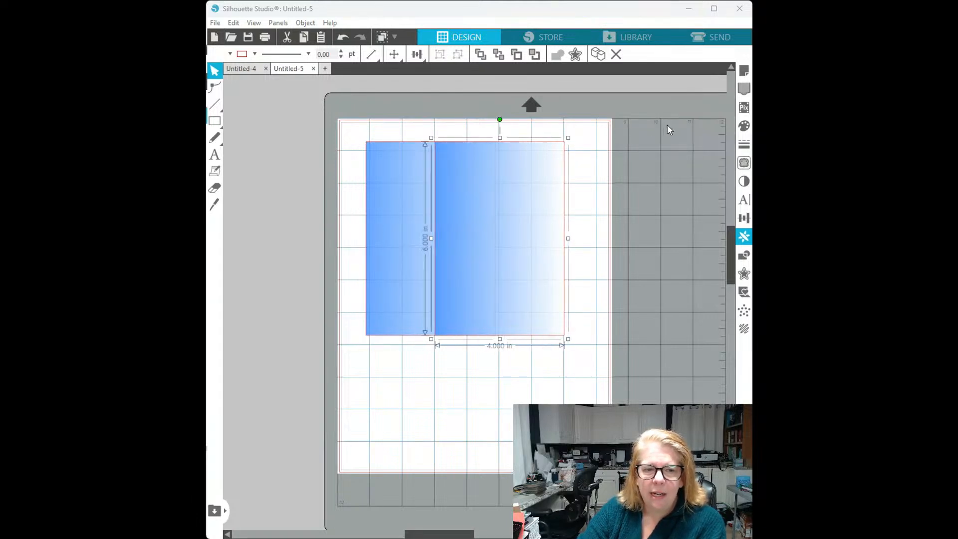
key("ctrl+Down")
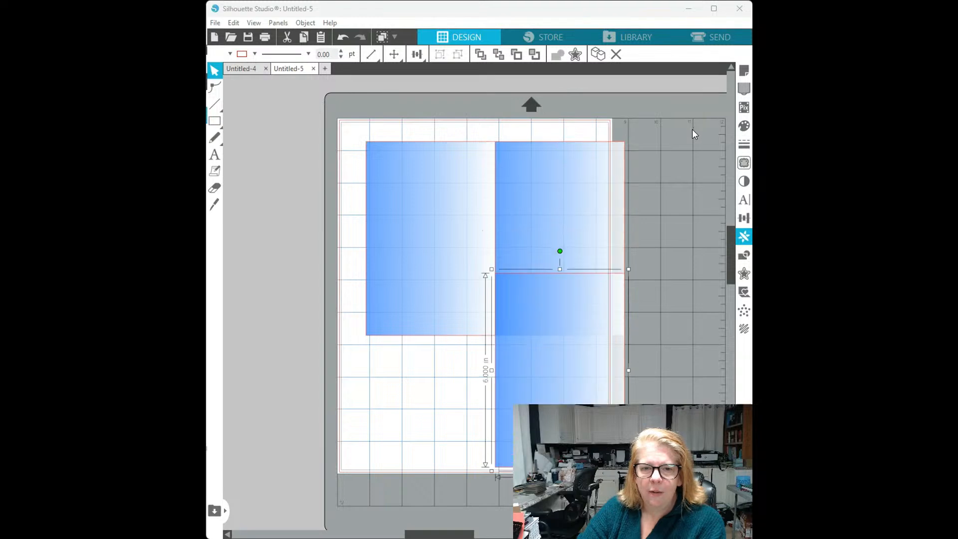
key("ctrl+Left")
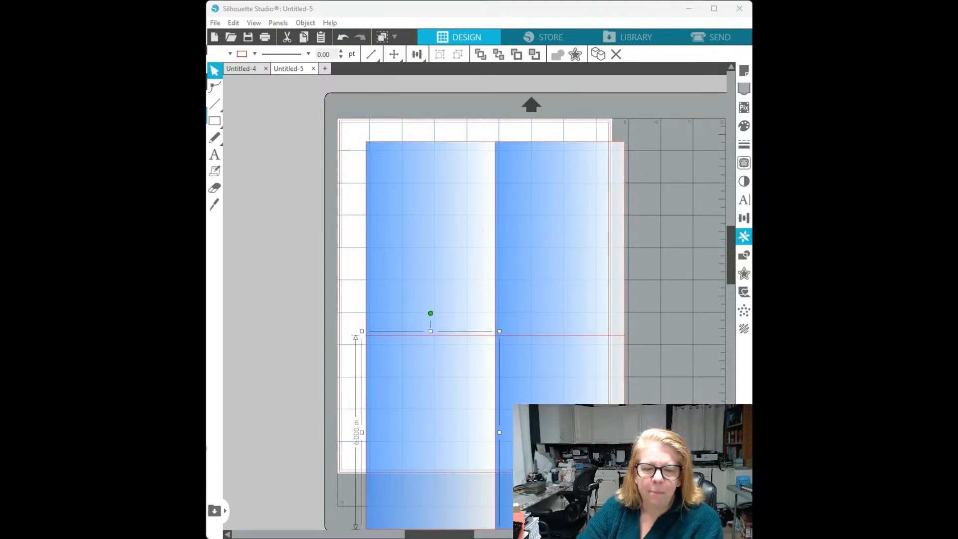
left_click(343, 37)
left_click(343, 37)
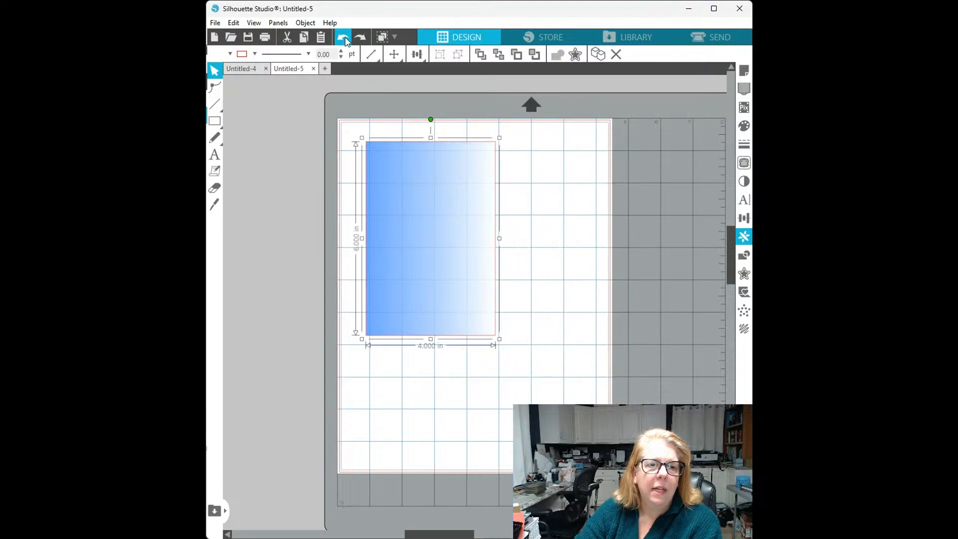
Try replicating the rectangle as rotated copies about its centre, and undo the copies
left_click(642, 217)
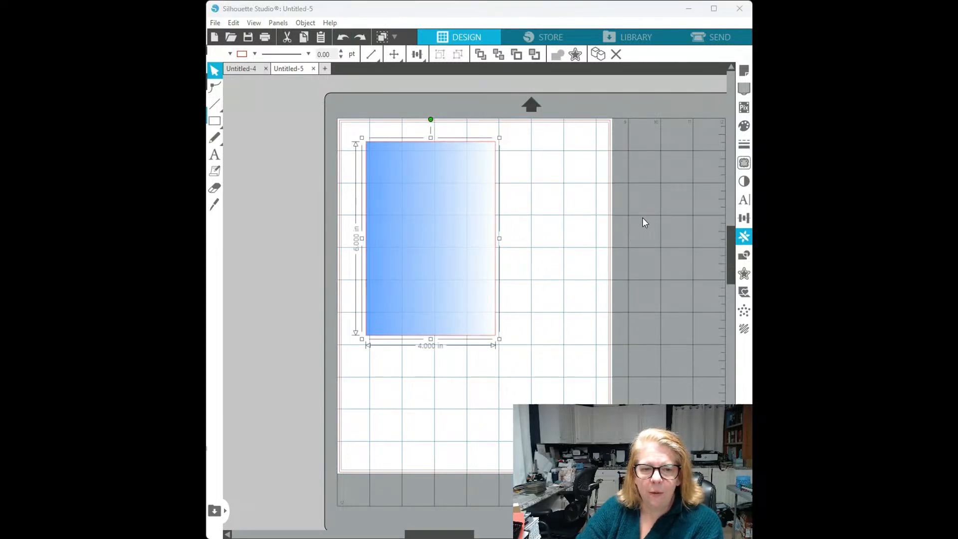
left_click(671, 227)
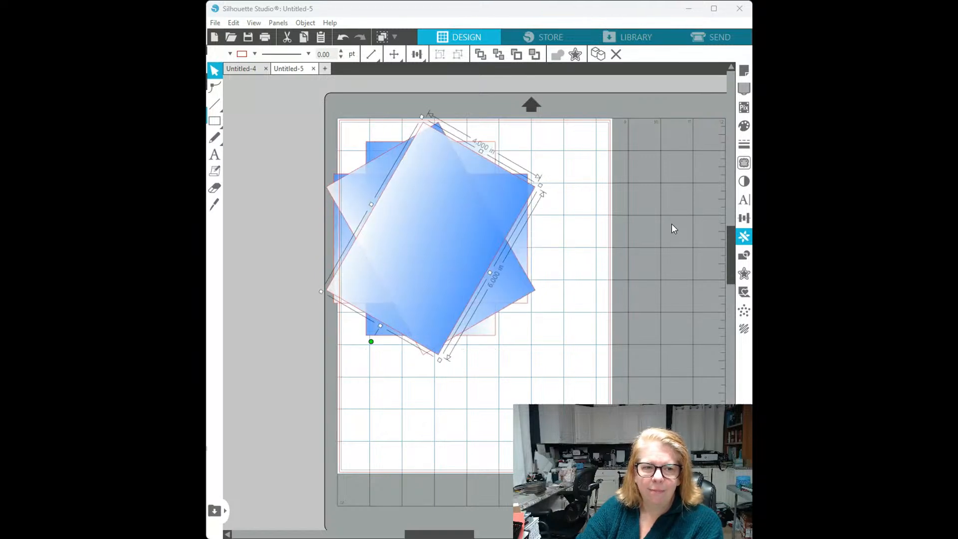
left_click(344, 38)
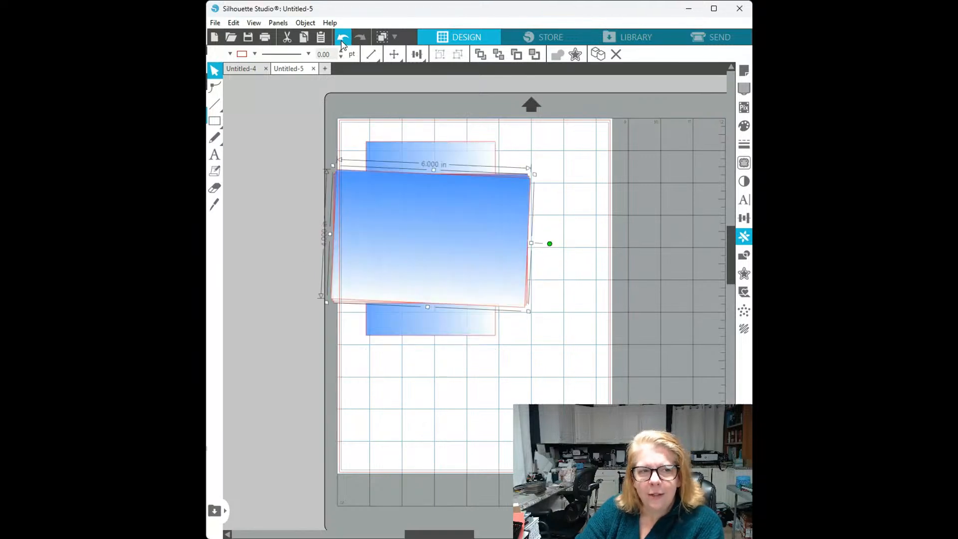
left_click(344, 38)
Move the gradient rectangle to the page's upper-left corner and replicate it once directly to the right
left_click_drag(410, 212, 388, 198)
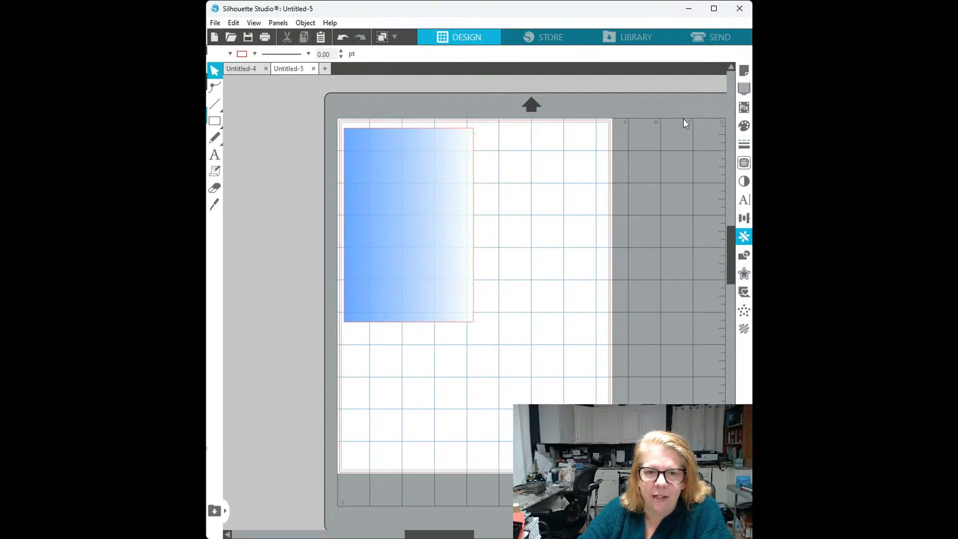
left_click(429, 194)
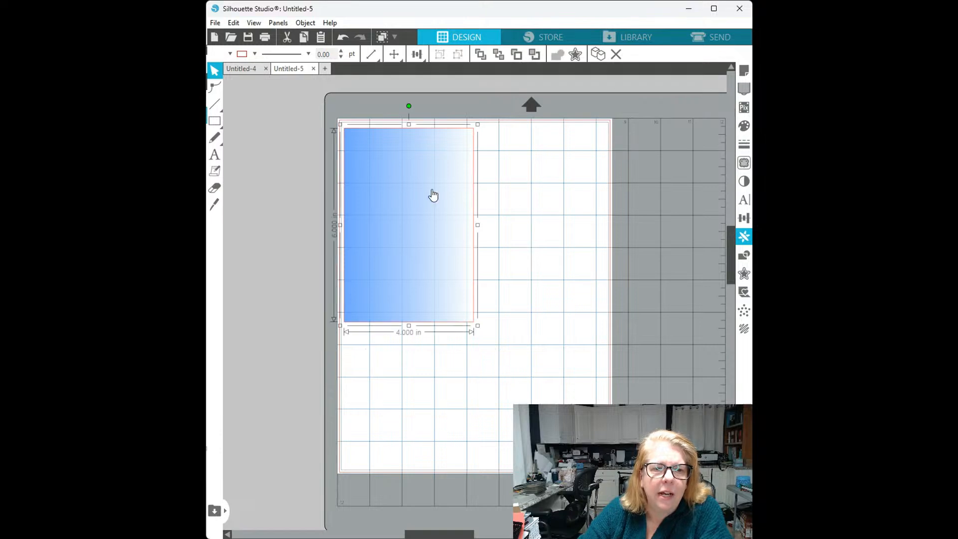
key("ctrl+d")
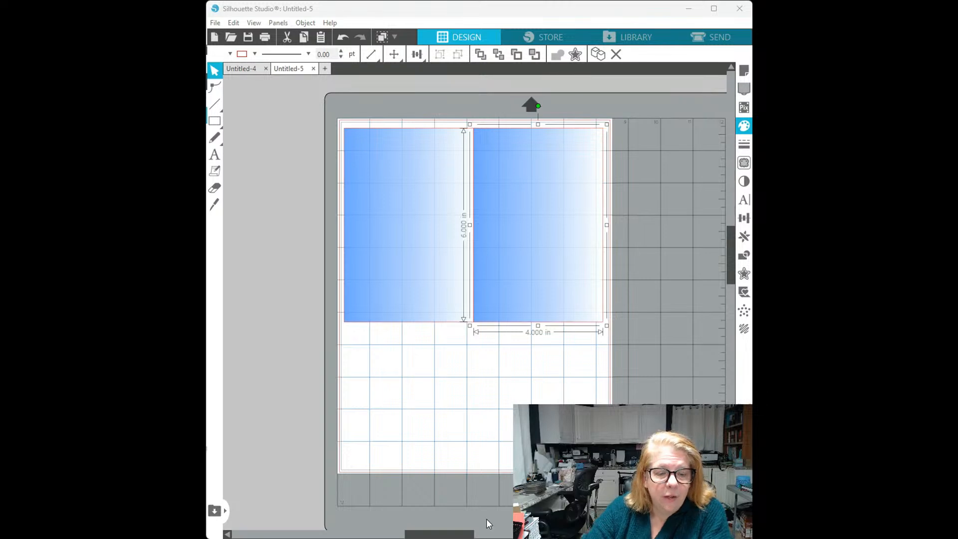
left_click_drag(454, 536, 480, 536)
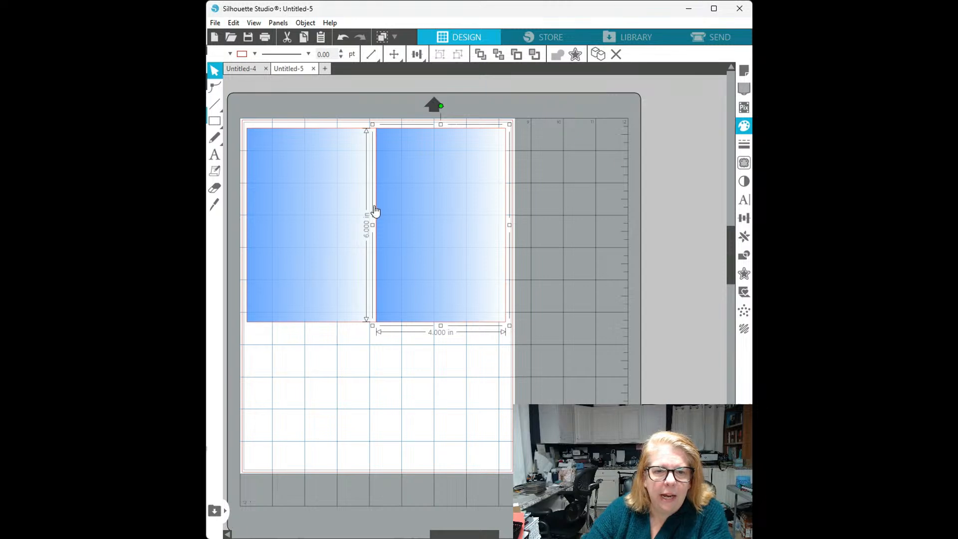
Fill the right-hand rectangle with the blue diamond pattern, adjust the pattern's scale, and rotate the pattern to a slant
left_click(638, 159)
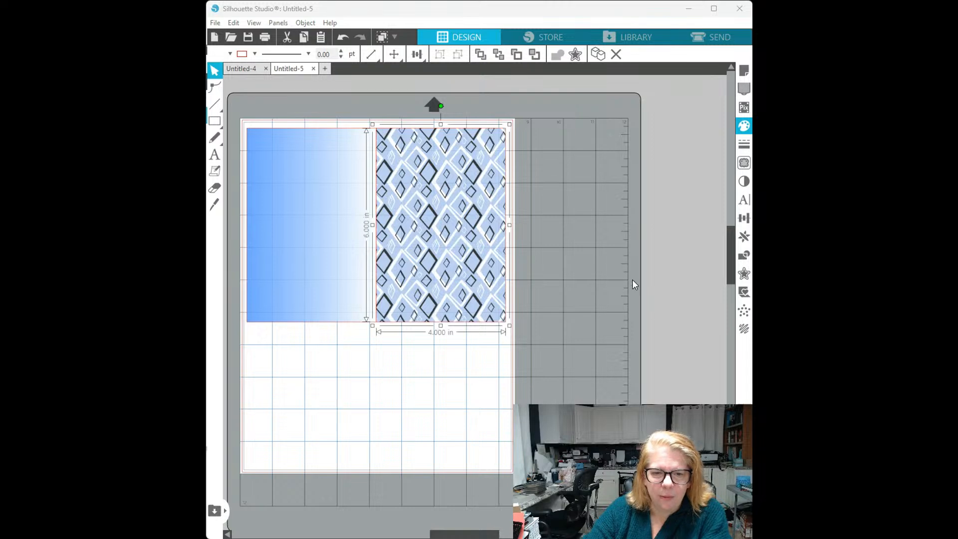
key("ctrl+z")
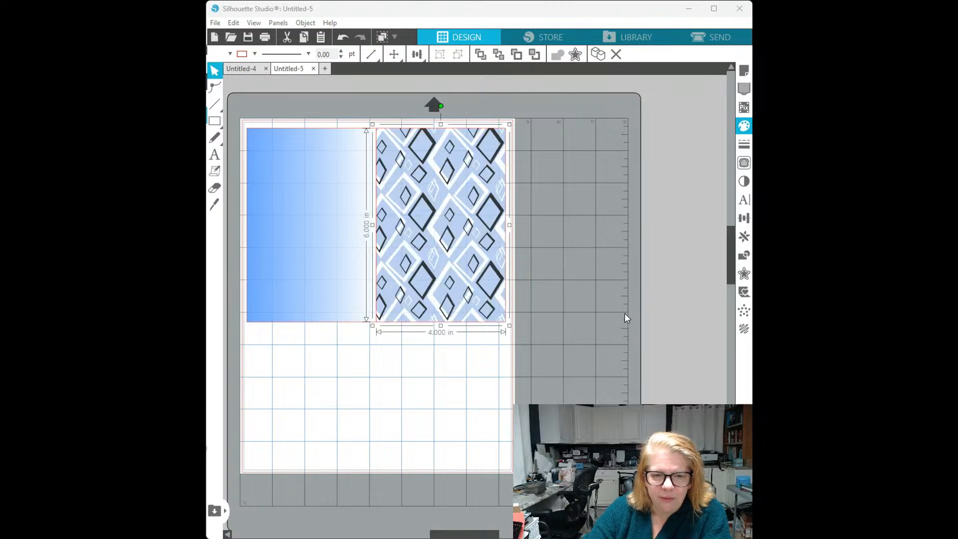
key("ctrl+z")
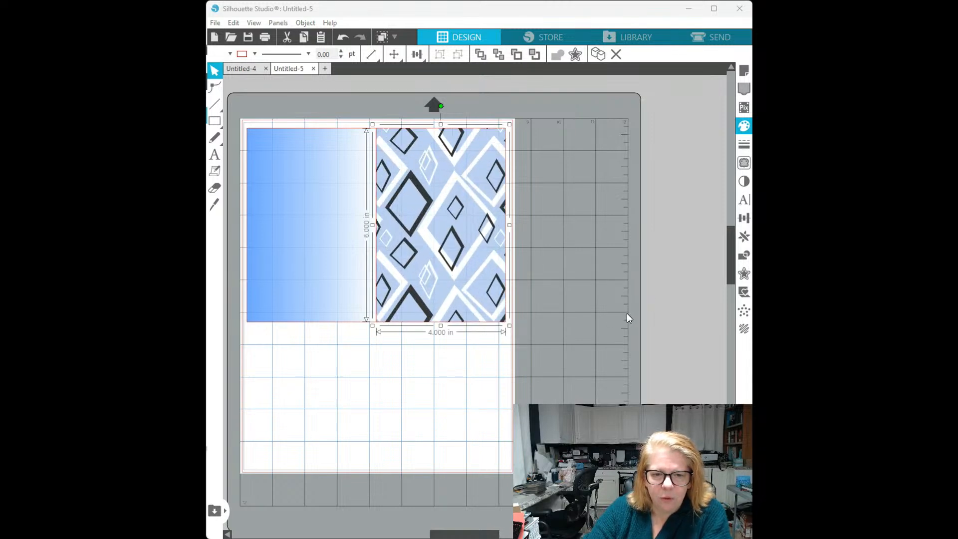
left_click_drag(627, 313, 623, 312)
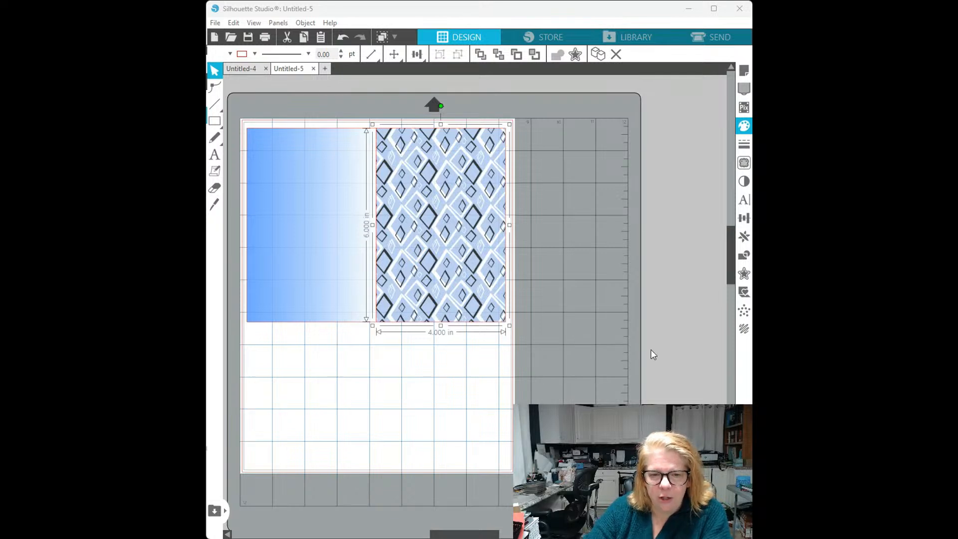
left_click(627, 366)
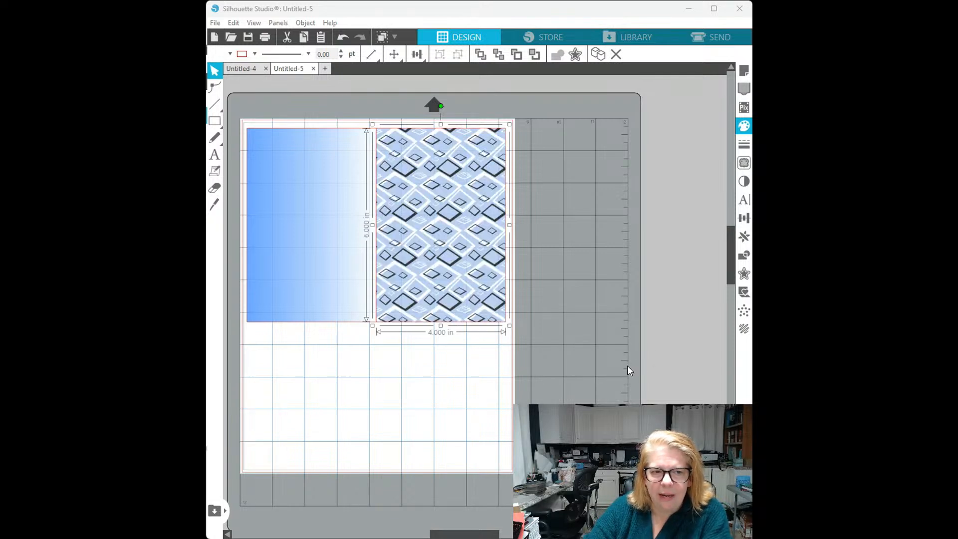
left_click(601, 366)
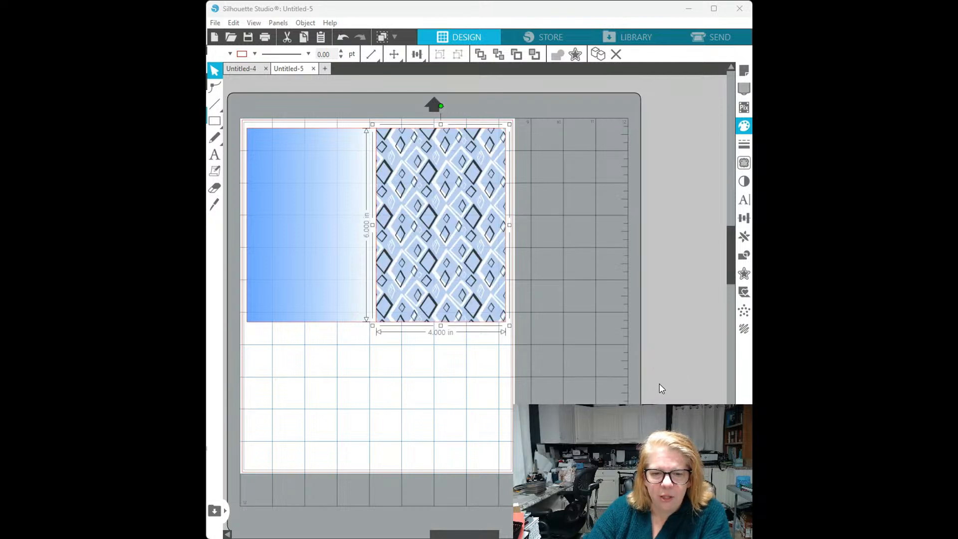
left_click_drag(650, 396, 644, 399)
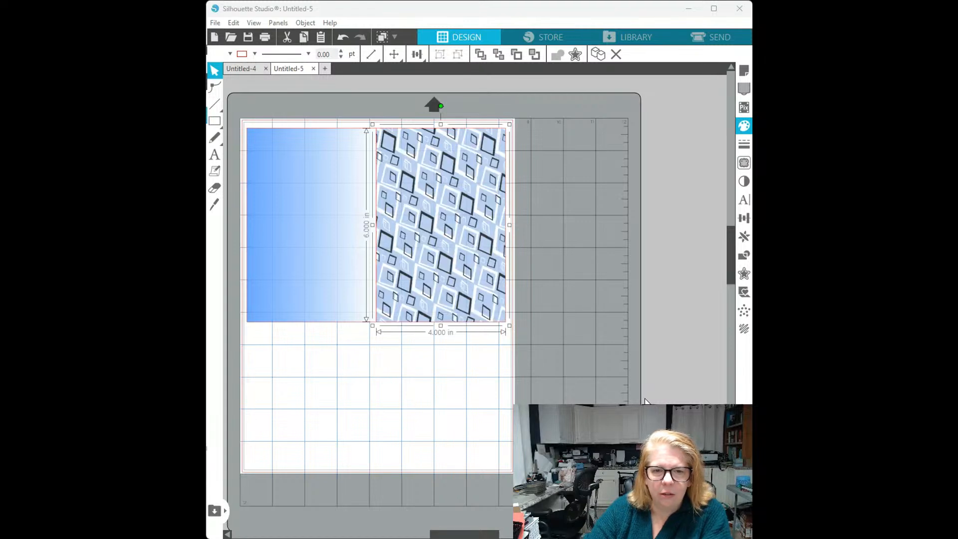
Switch to the browser and look through the Google image results for "woodgrain pattern"
left_click(451, 399)
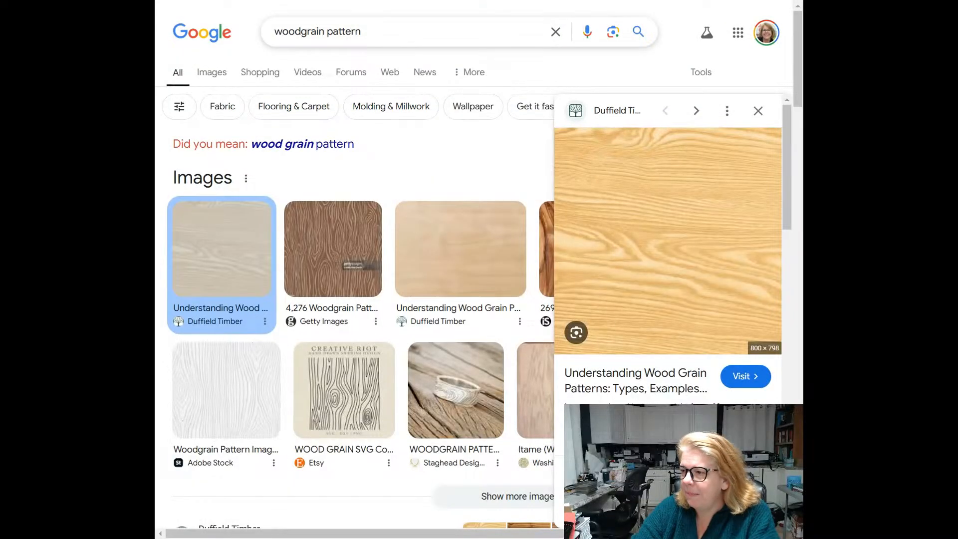
left_click(361, 31)
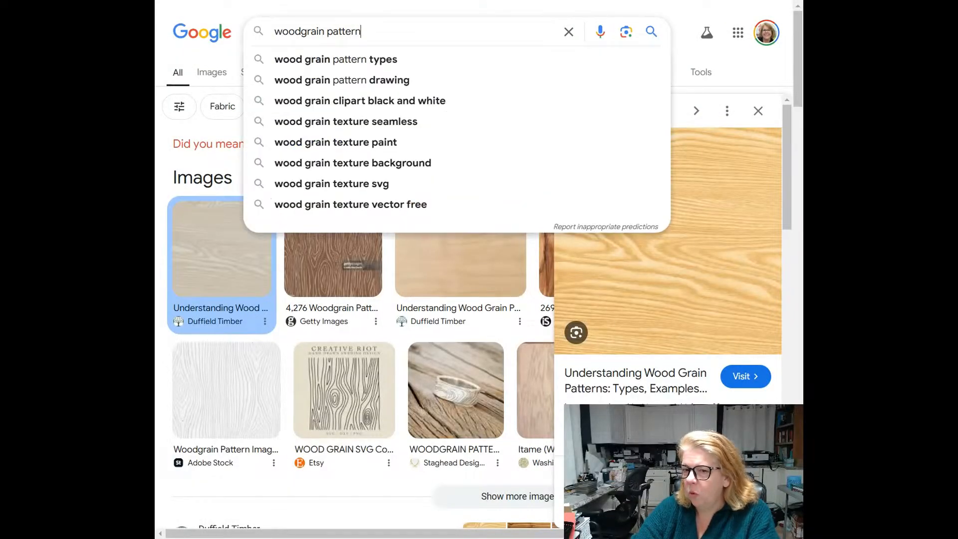
left_click(687, 42)
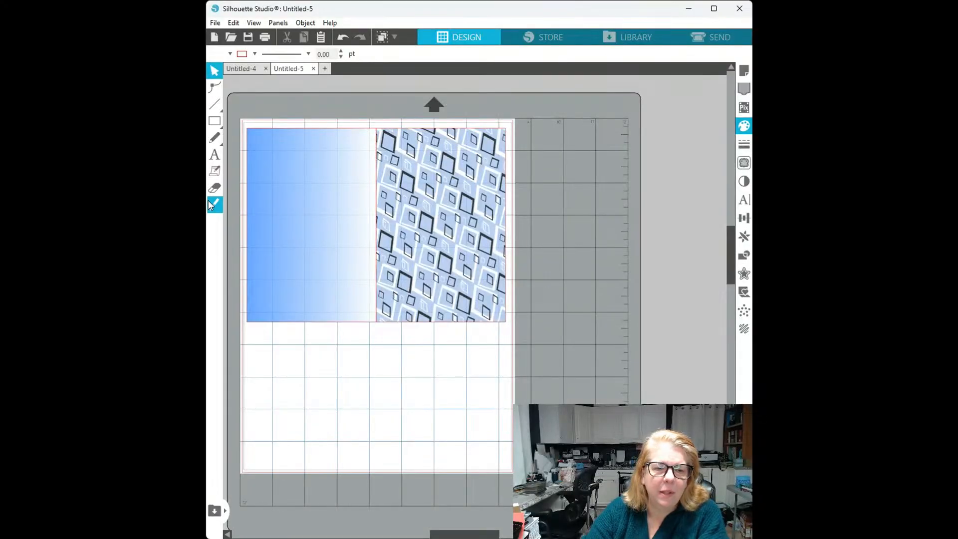
Duplicate the gradient rectangle directly below itself and fill the copy with the American-White-Ash image from the Downloads folder
left_click(332, 261)
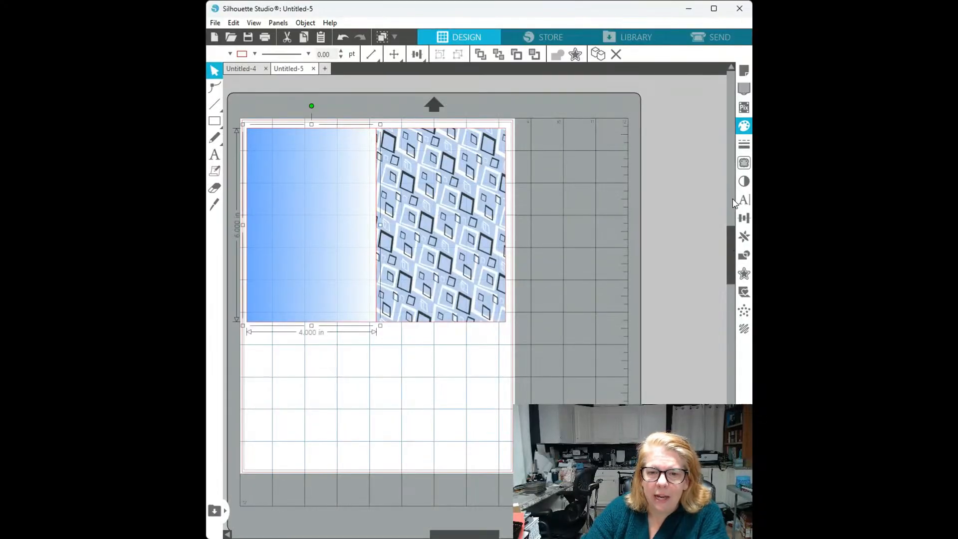
left_click(743, 238)
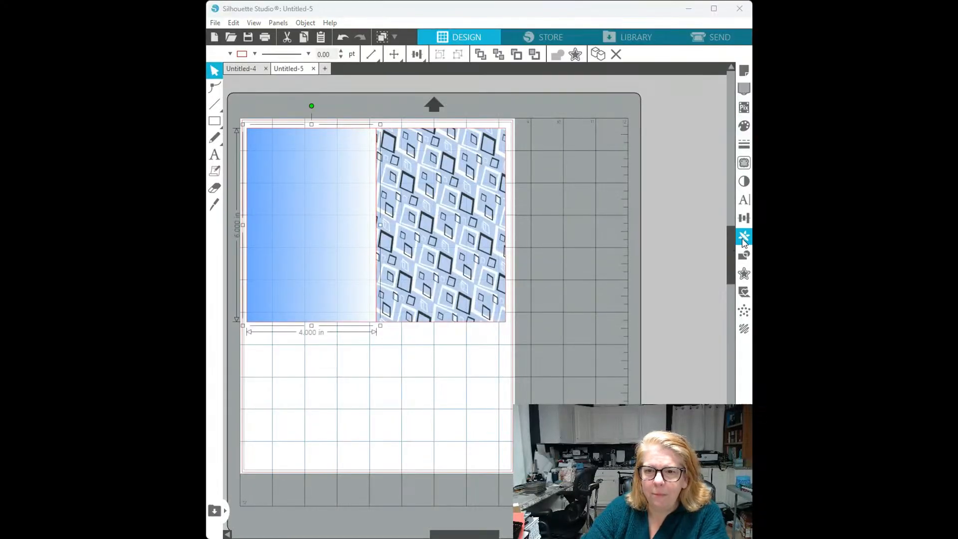
left_click(695, 127)
scroll(544, 310, "down", 3)
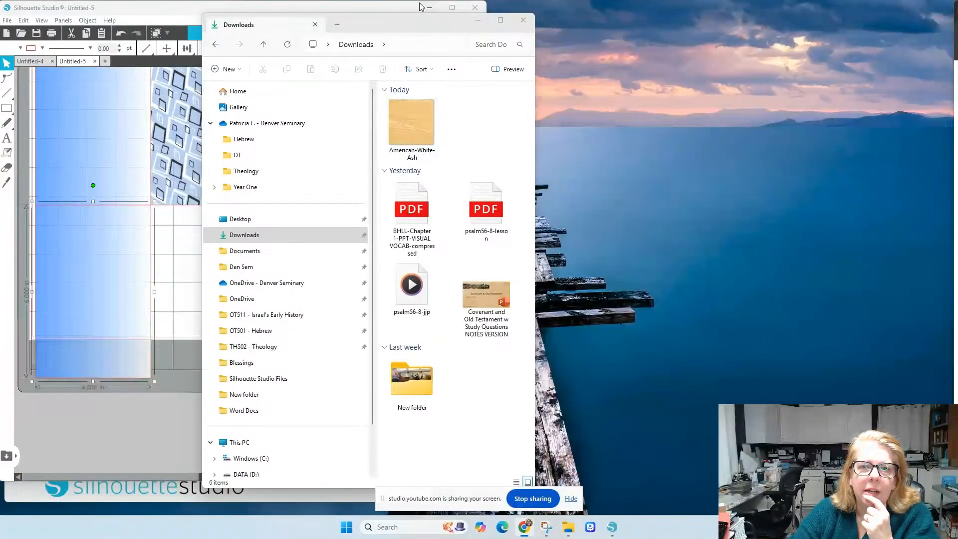
left_click_drag(423, 23, 716, 19)
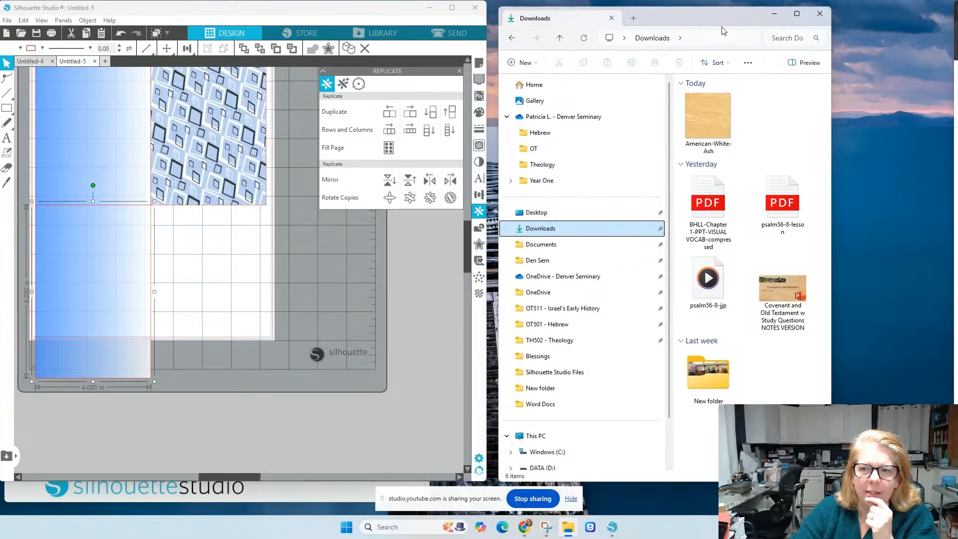
left_click_drag(708, 117, 130, 314)
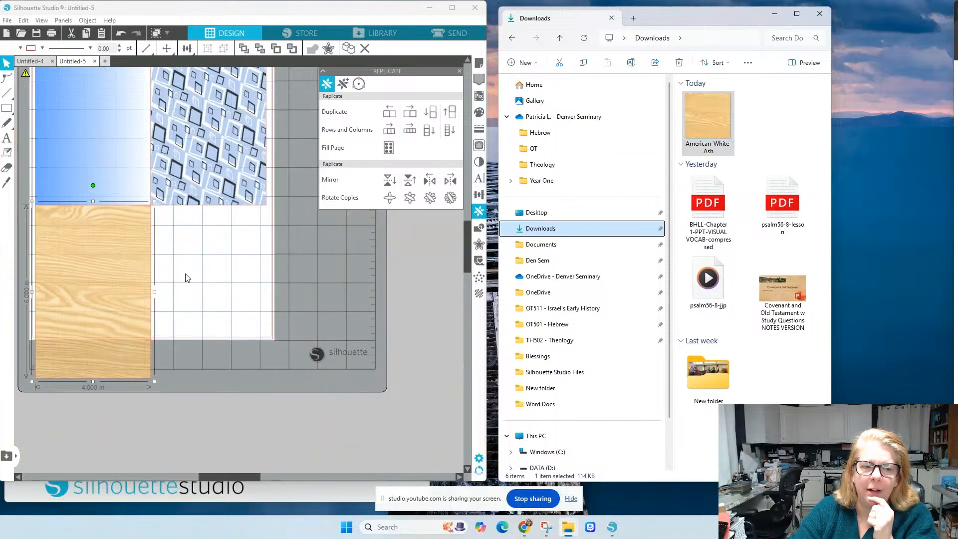
Set the wood-filled rectangle's transparency to 5% and rotate its pattern a quarter turn so the grain runs vertically
left_click(479, 113)
mouse_move(379, 215)
left_mouse_down()
mouse_move(392, 215)
mouse_move(367, 216)
left_mouse_up()
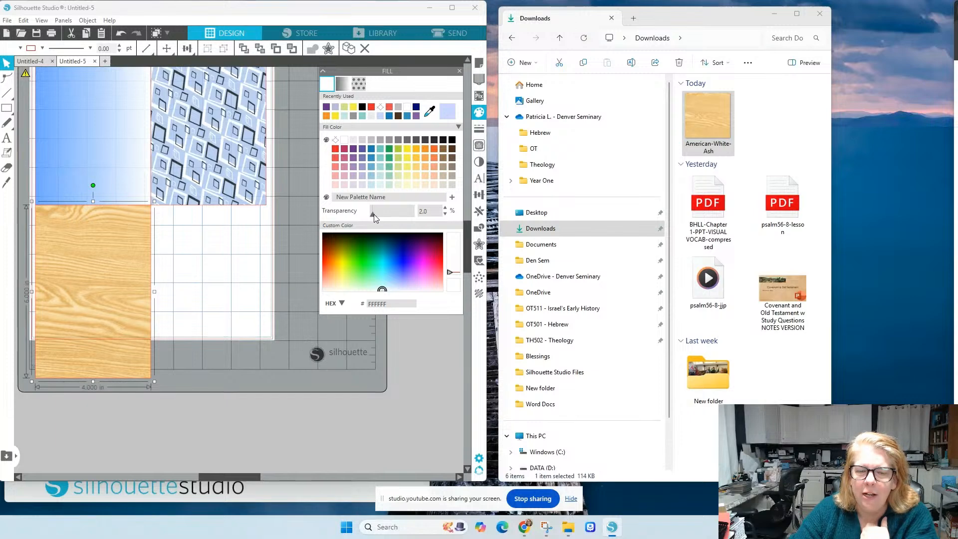
left_click_drag(373, 214, 375, 213)
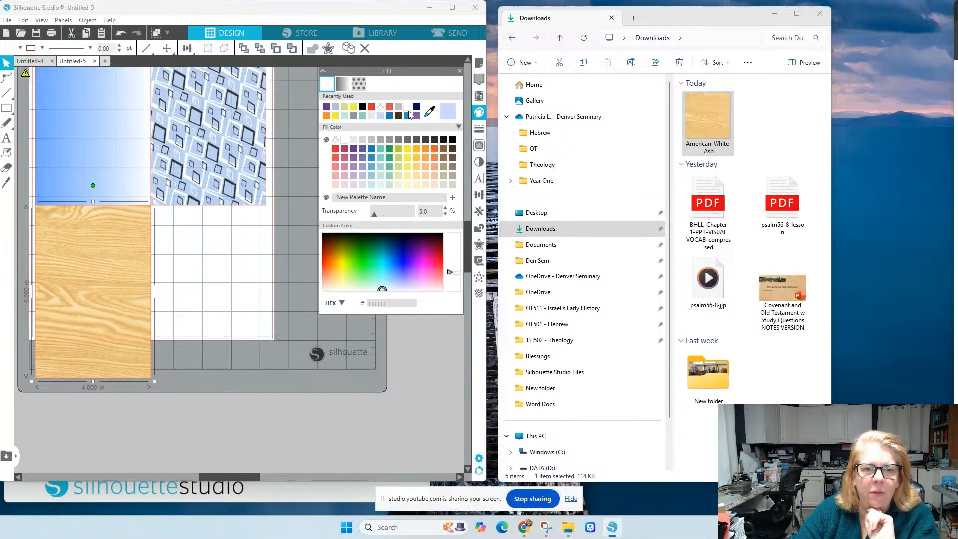
left_click(359, 84)
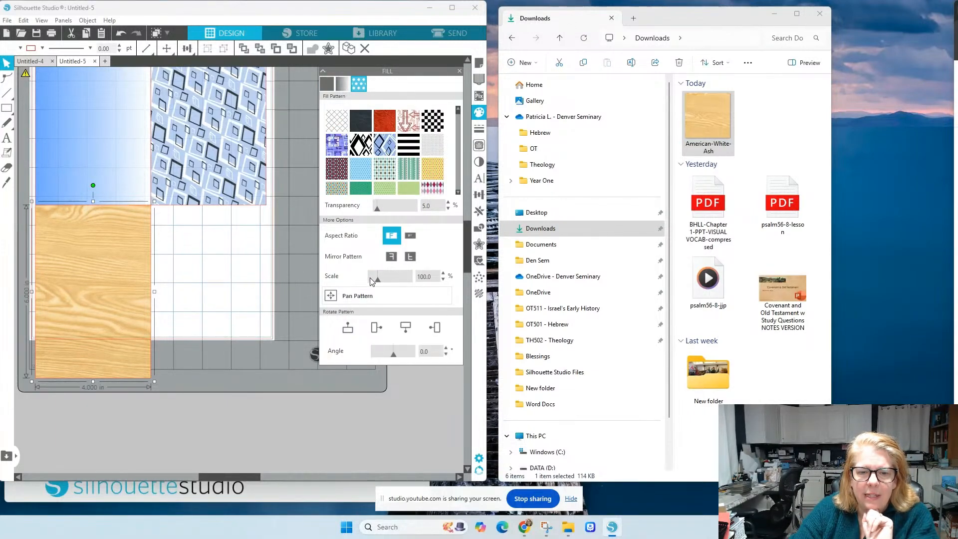
left_click(377, 329)
left_click(204, 269)
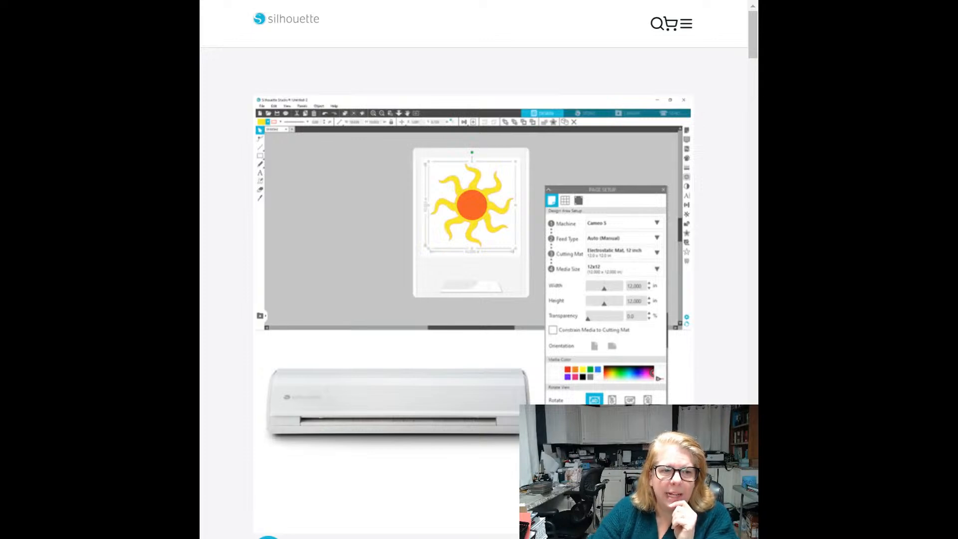
Examine the Silhouette Studio download and version information on the Silhouette website
scroll(514, 436, "down", 8)
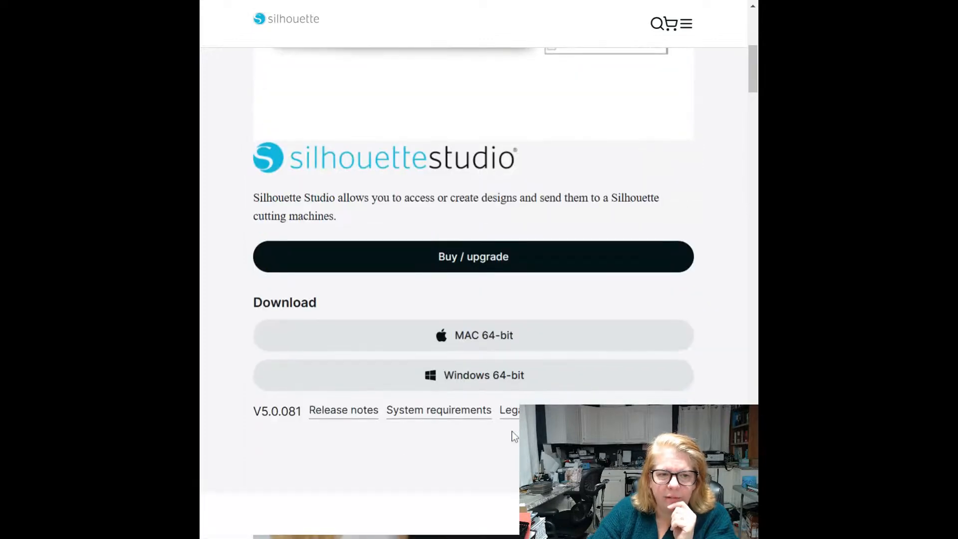
scroll(426, 337, "down", 4)
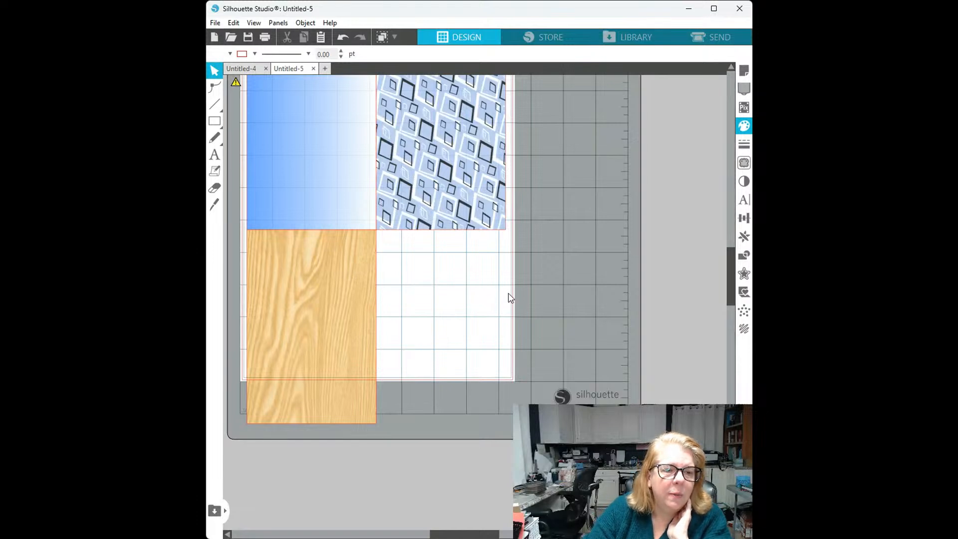
scroll(519, 302, "up", 1)
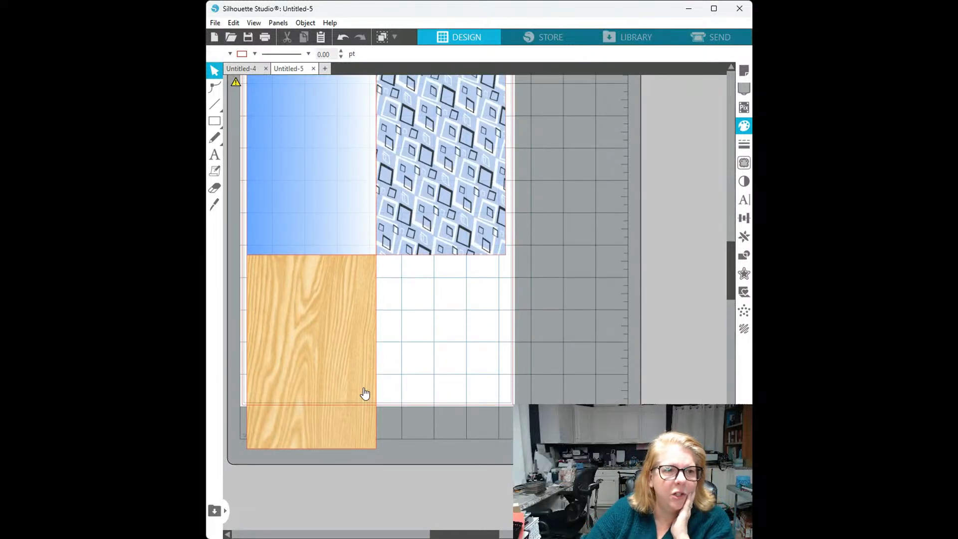
left_click(239, 70)
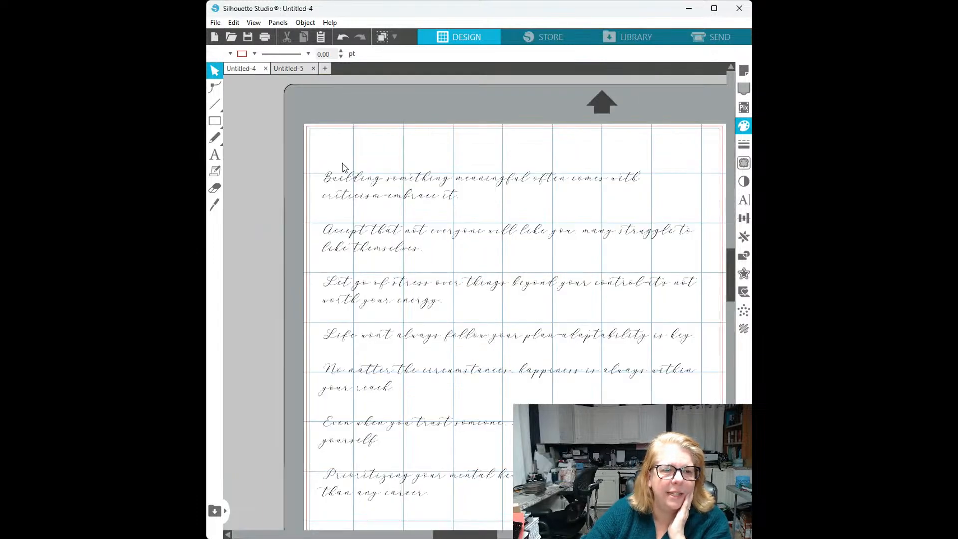
left_click(300, 70)
left_click(479, 180)
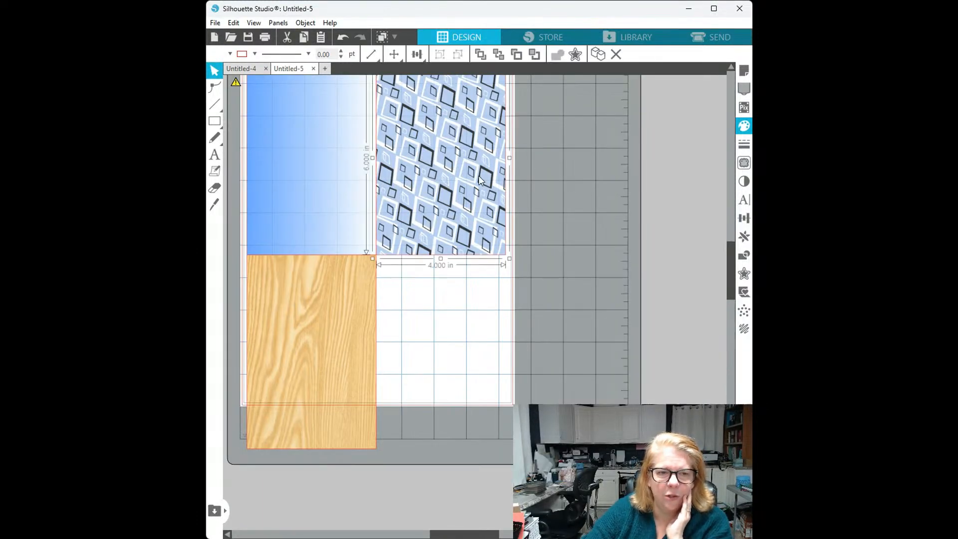
left_click(476, 313)
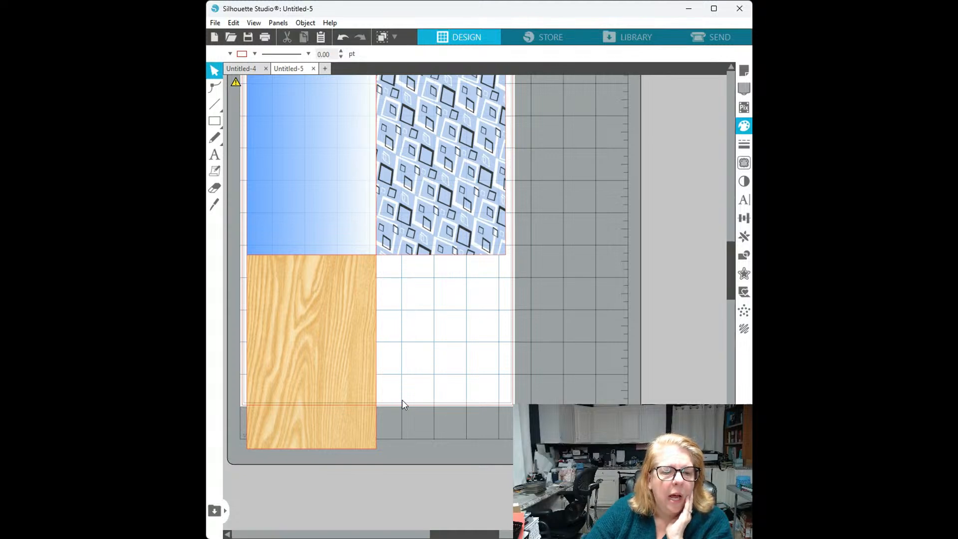
scroll(485, 395, "up", 1)
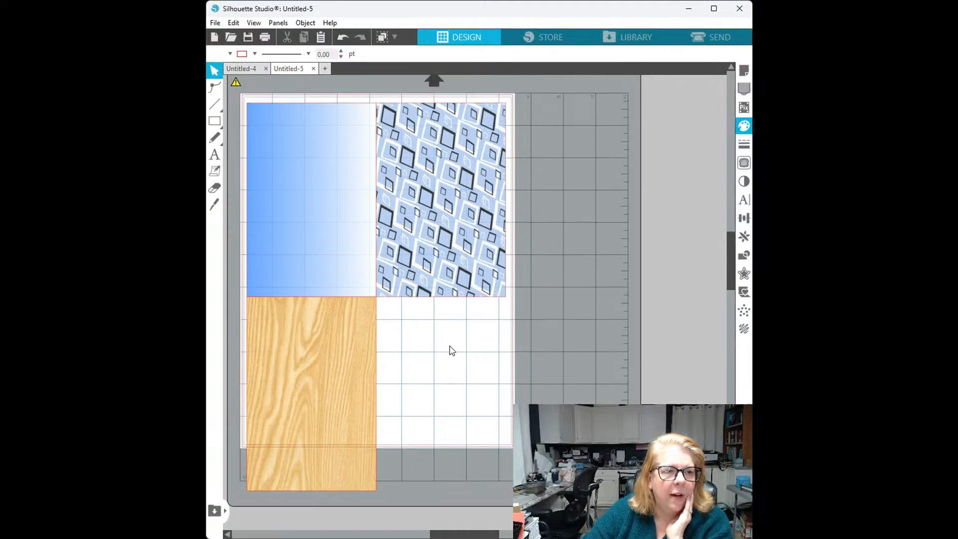
Copy the sentence "Building something meaningful often comes with criticism-embrace it" from Untitled-4 and paste it into Untitled-5
left_click(240, 69)
double_click(403, 197)
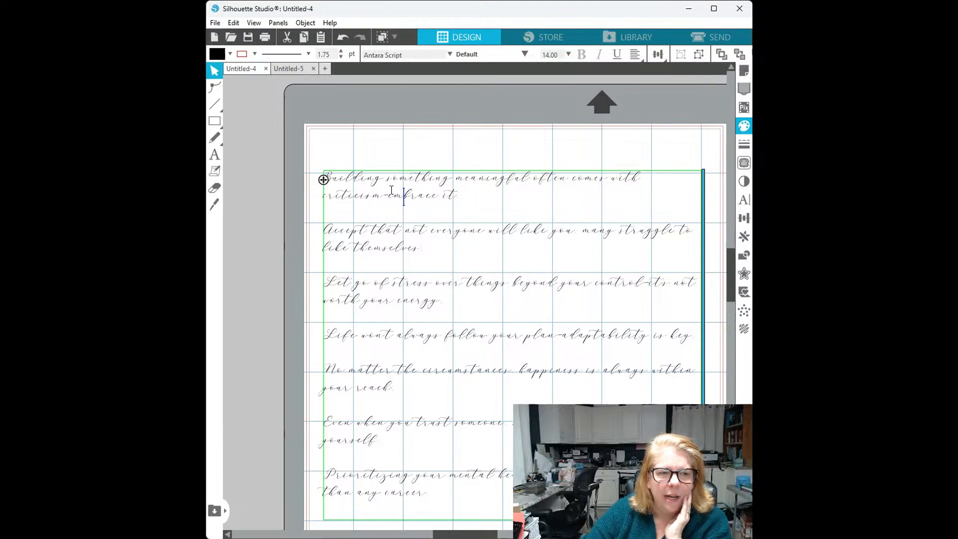
key("ctrl+a")
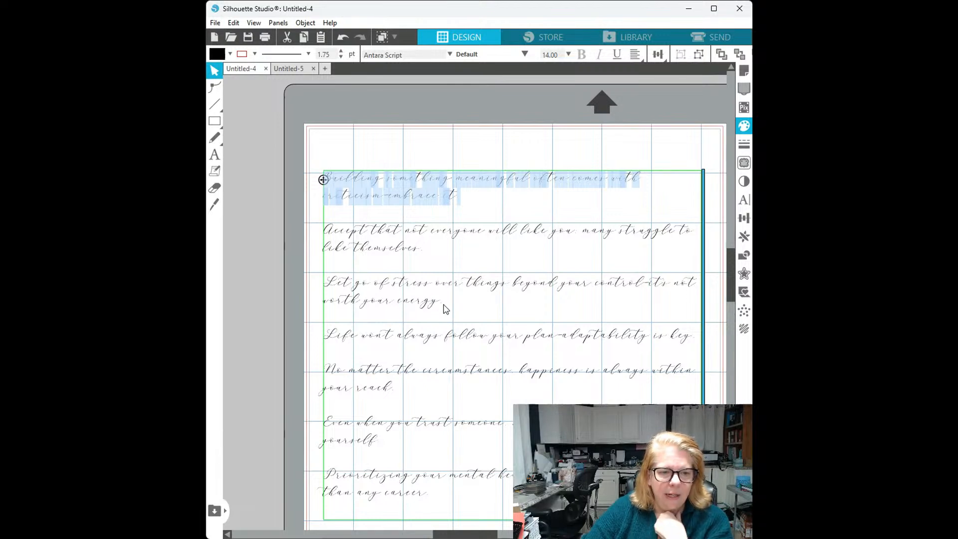
key("BackSpace")
left_click(289, 68)
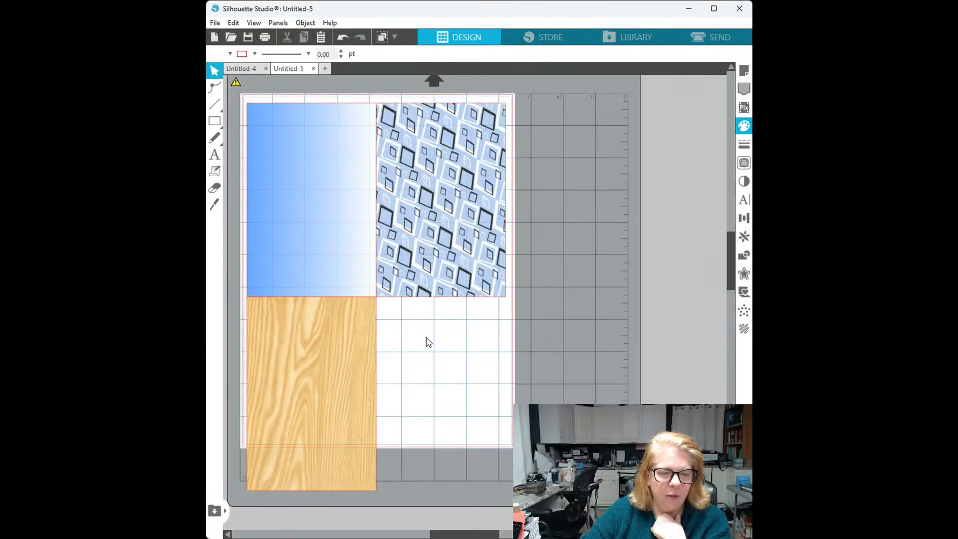
key("ctrl+v")
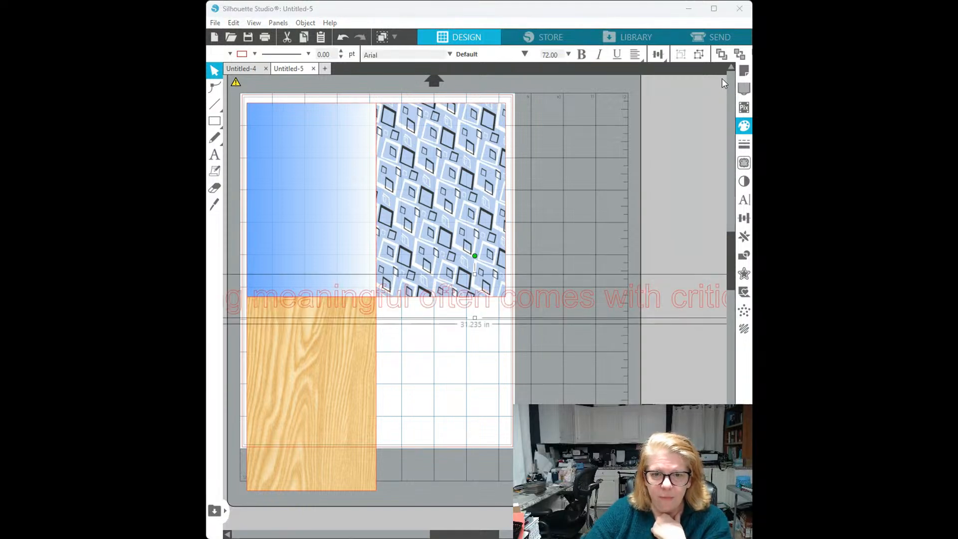
Set the pasted sentence in Antara Script at 18 pt and give it a black fill
left_click(746, 201)
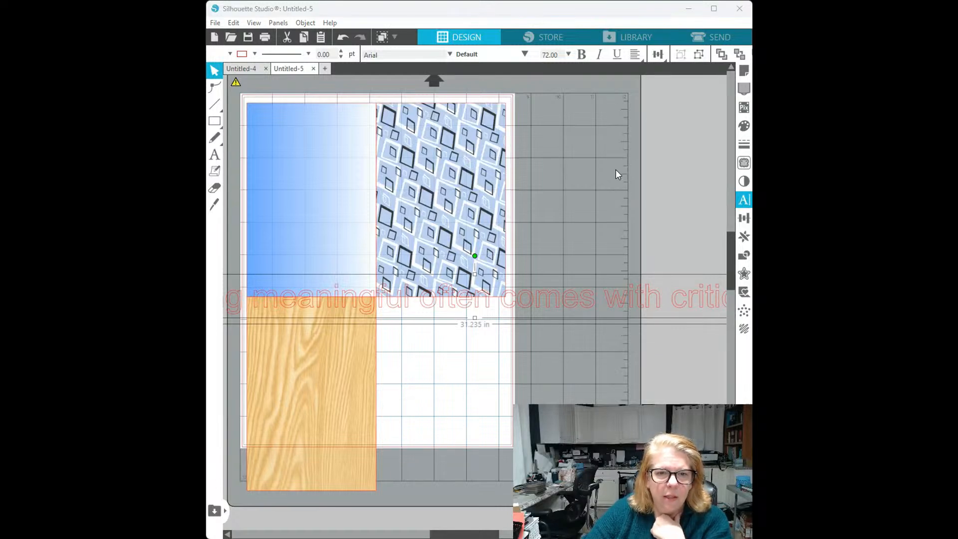
left_click(616, 148)
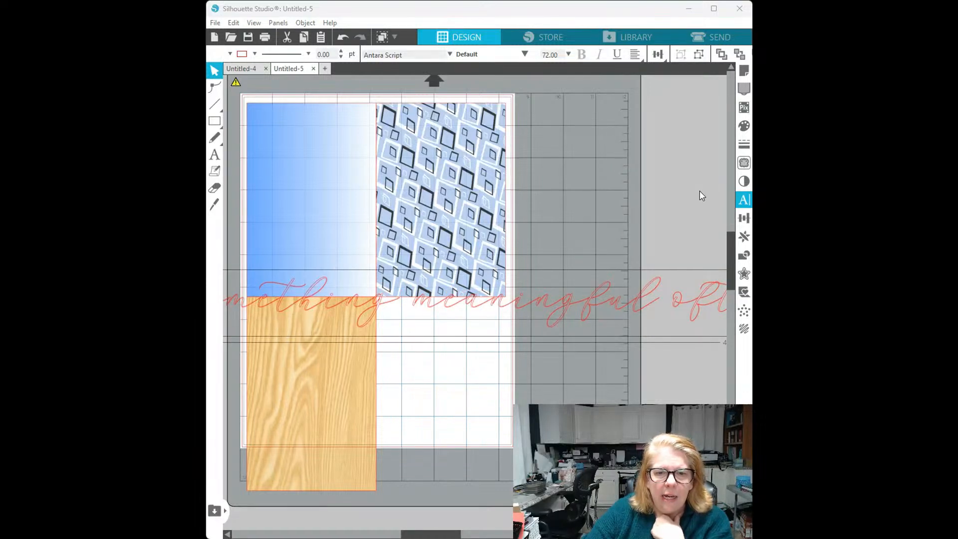
left_click(670, 168)
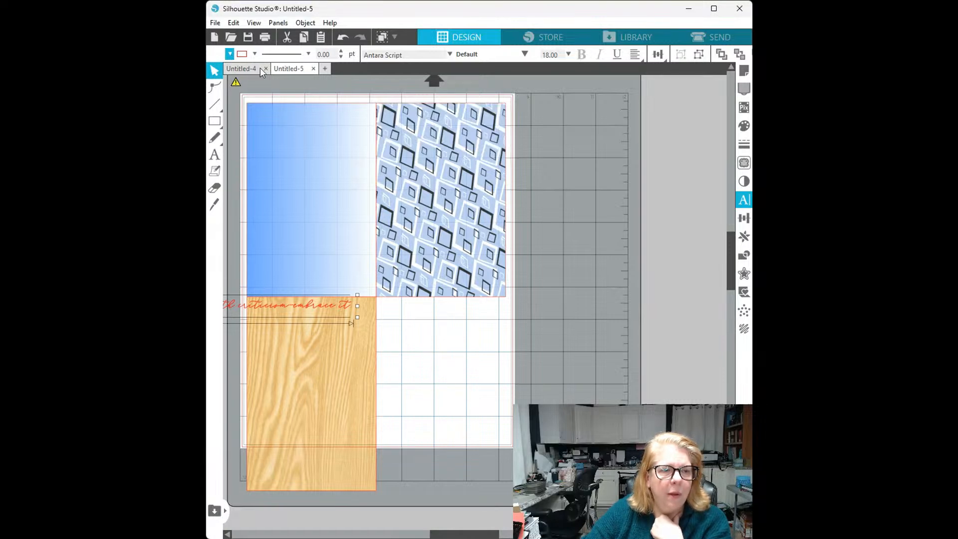
left_click(530, 361)
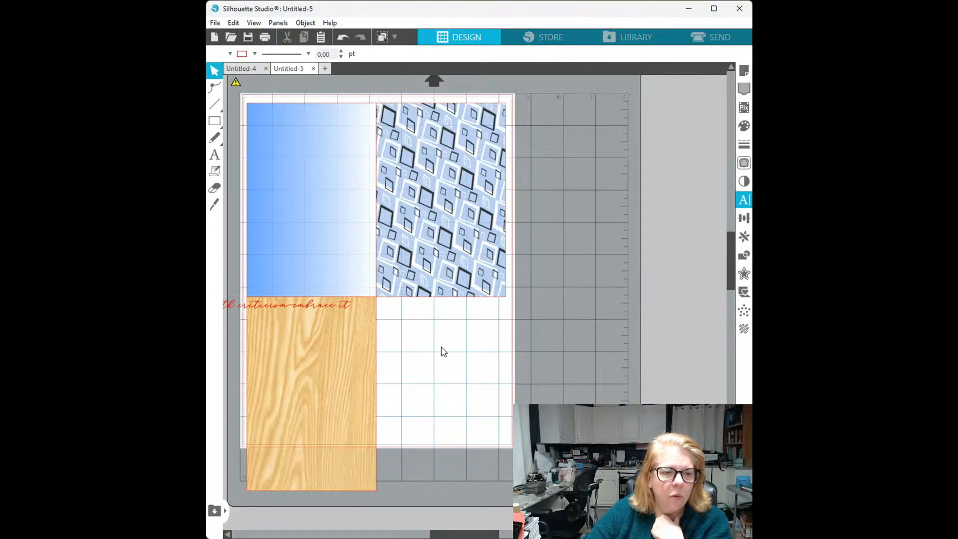
left_click(292, 305)
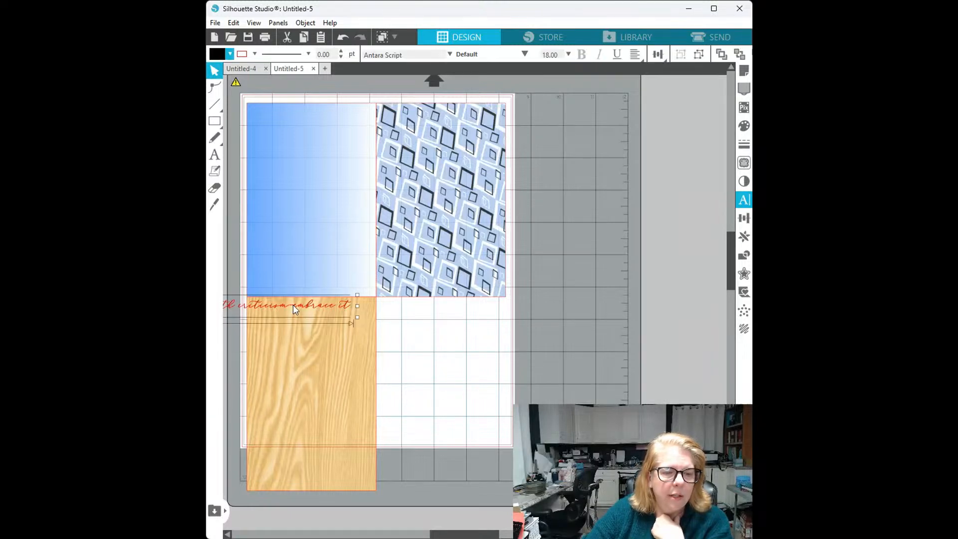
Move the sentence onto the gradient card and narrow its text box to about 2.89 in so it wraps within the card
left_click_drag(292, 304, 595, 172)
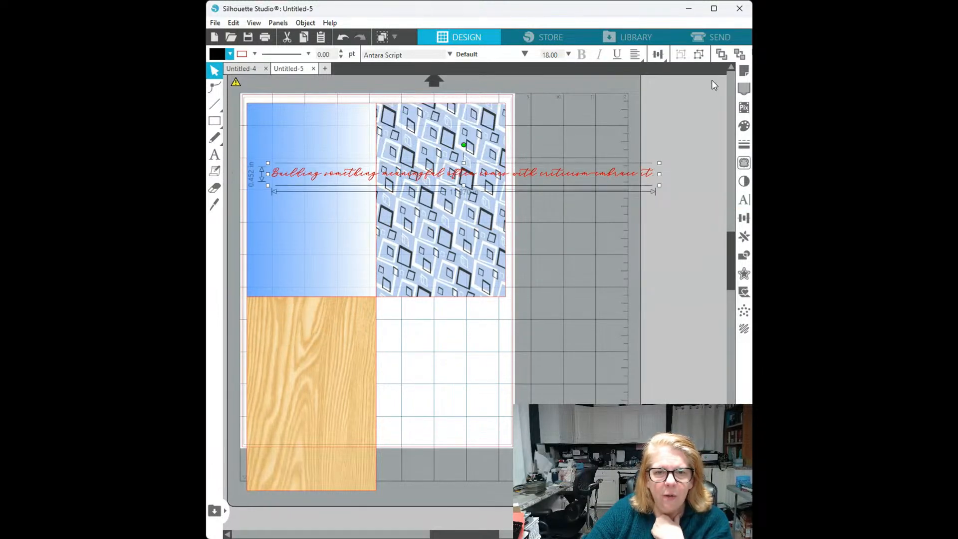
double_click(573, 179)
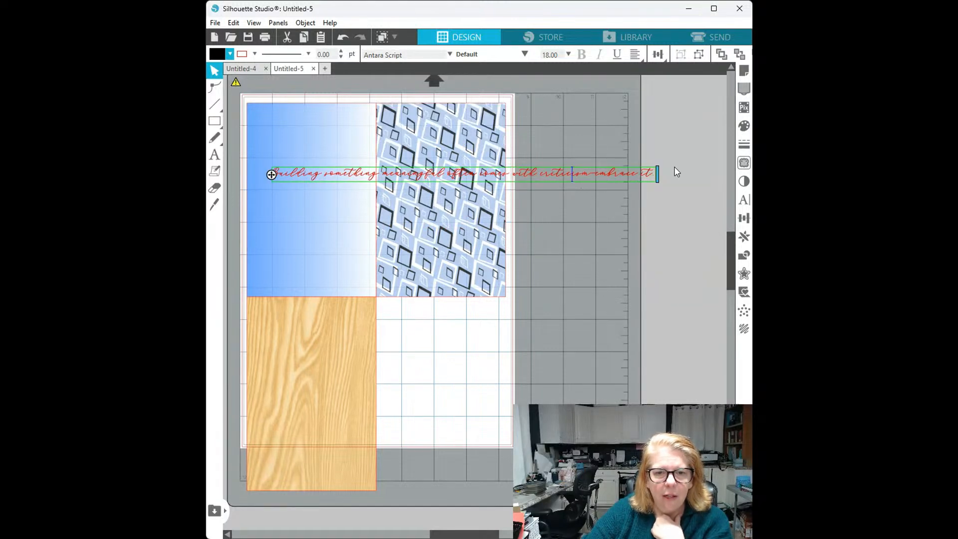
left_click_drag(657, 174, 368, 204)
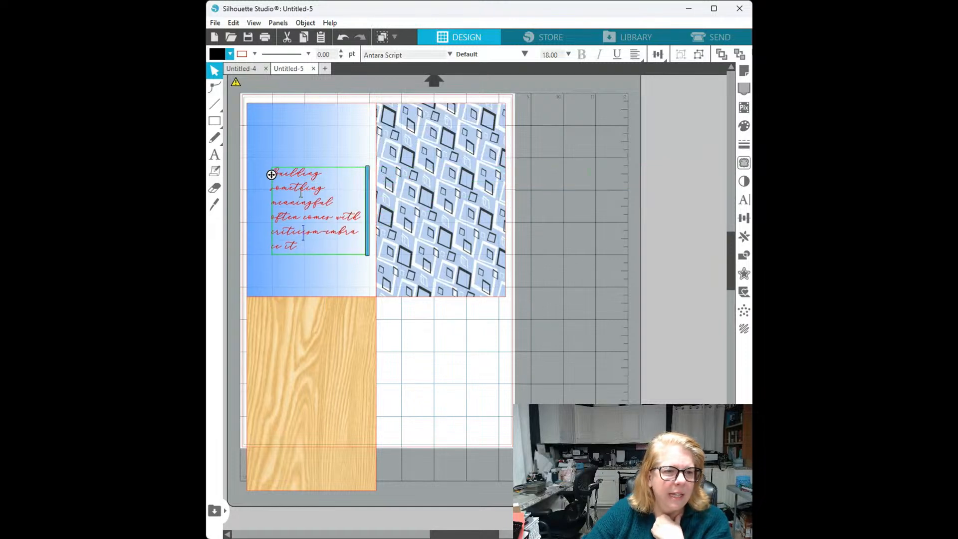
left_click(651, 298)
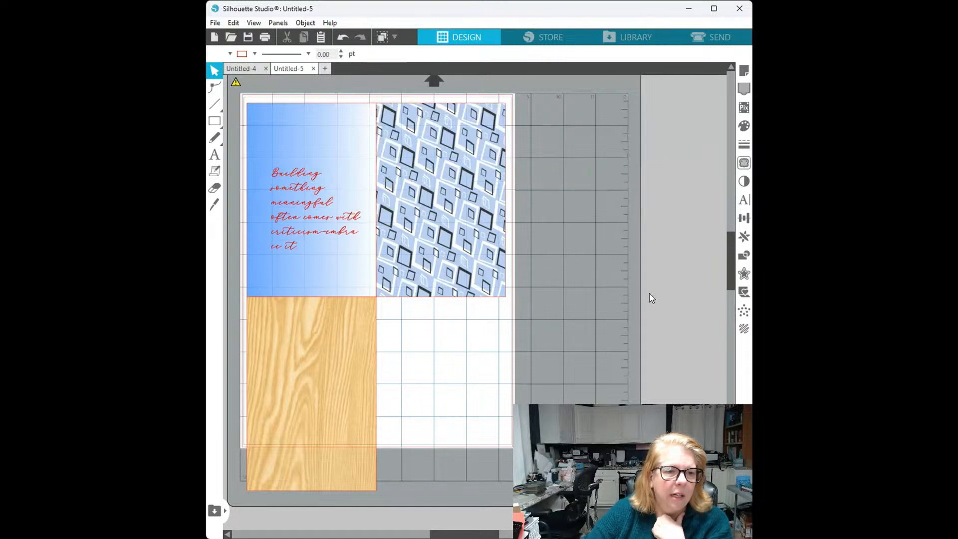
Raise the sentence slightly on the gradient card, center-align its lines, and change its outline color to black
left_click(313, 177)
left_click_drag(313, 177, 313, 158)
left_click(313, 159)
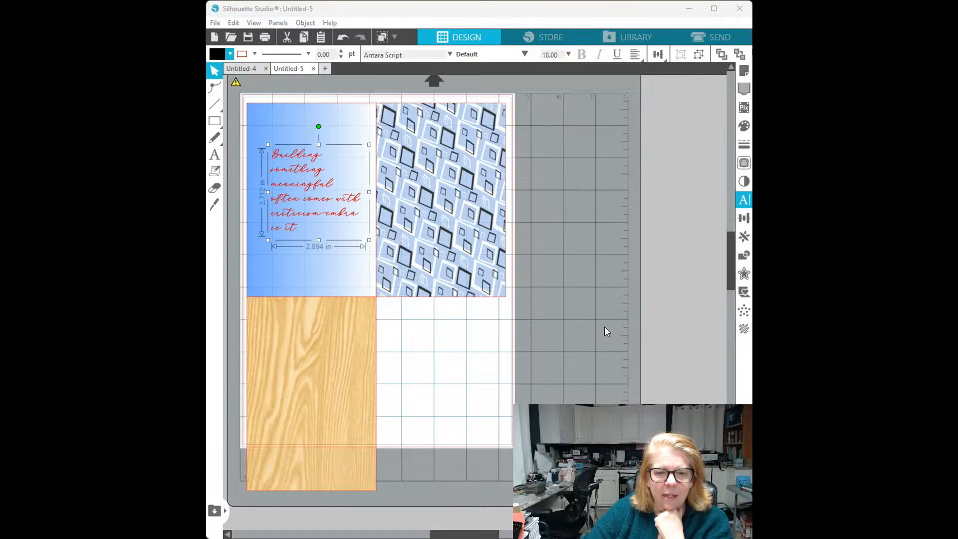
key("ctrl+e")
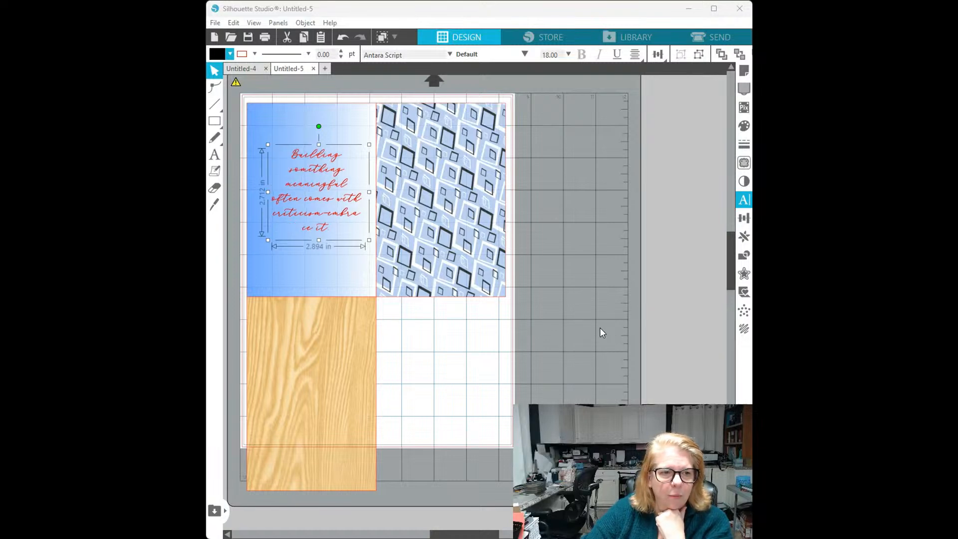
left_click_drag(333, 186, 327, 187)
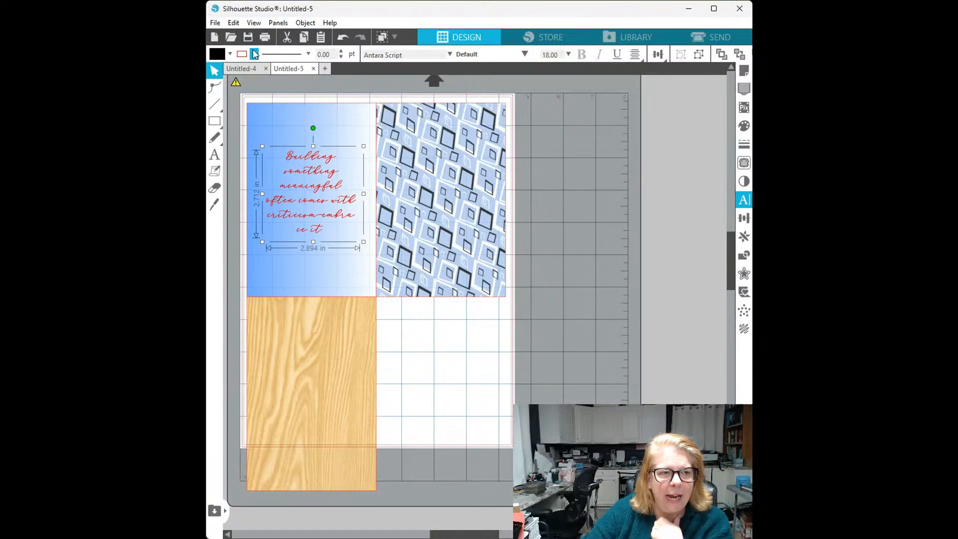
left_click(245, 70)
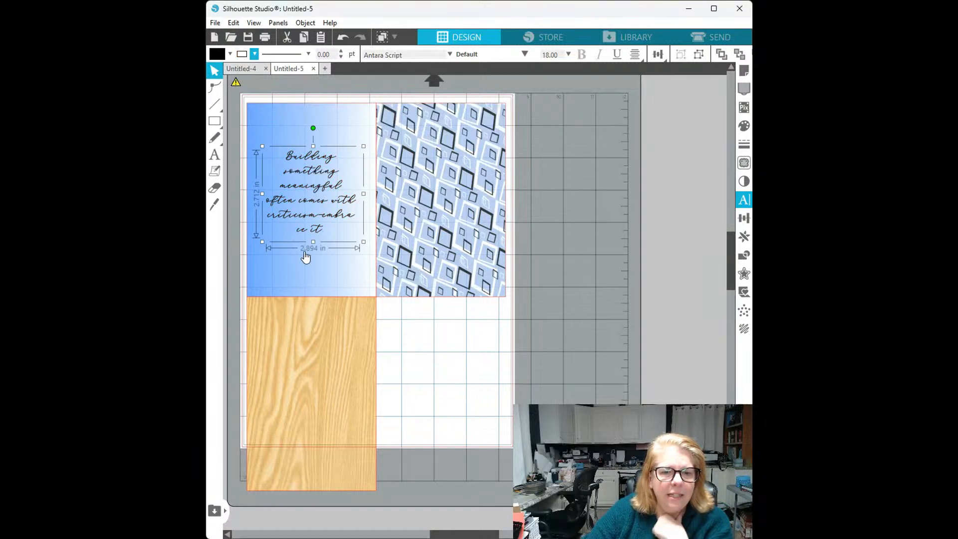
Move the wood-grain and patterned rectangles off the page, leaving only the gradient card on it
left_click(353, 358)
left_click_drag(352, 363, 690, 382)
left_click_drag(446, 150, 667, 380)
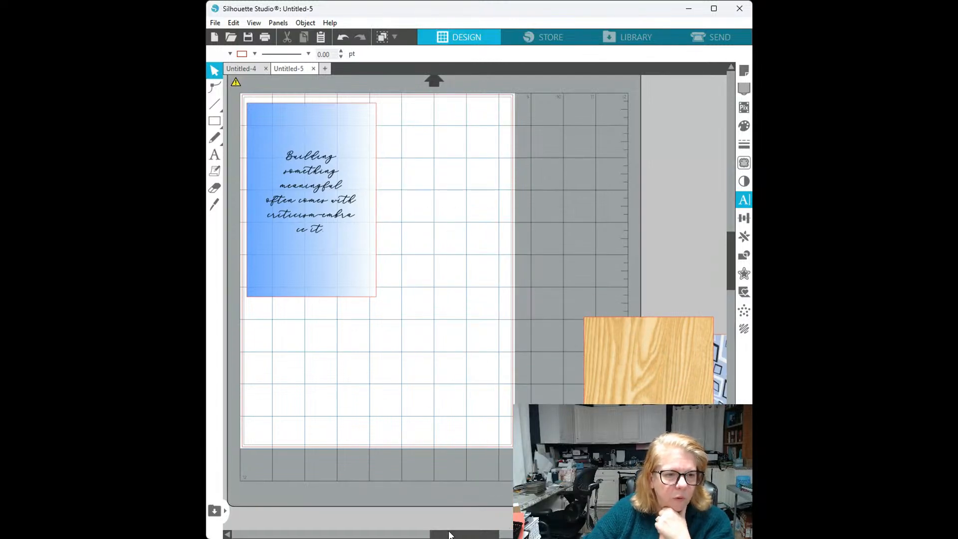
Split "criticism-embrace" in the card's sentence after the hyphen so that "embrace it" sits on its own line
left_click_drag(451, 527, 418, 527)
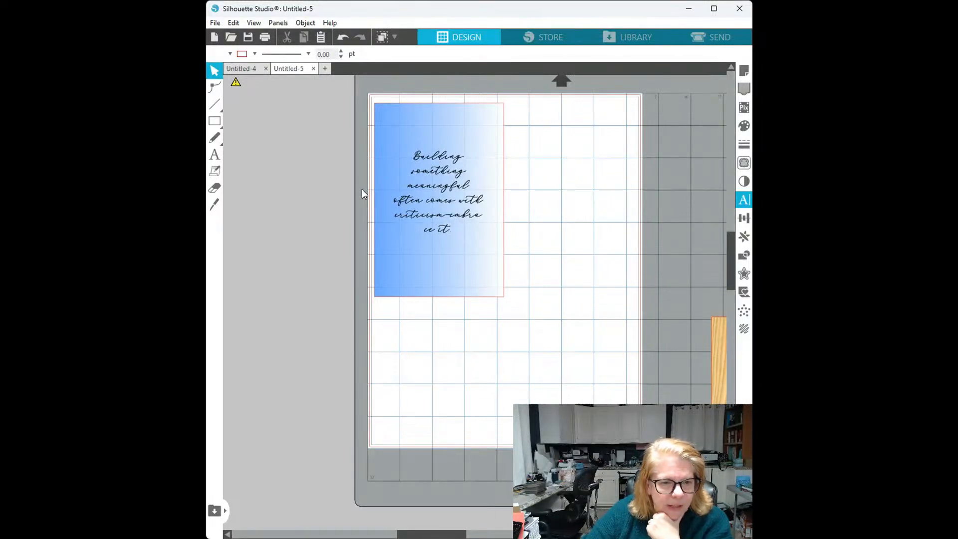
left_click(449, 217)
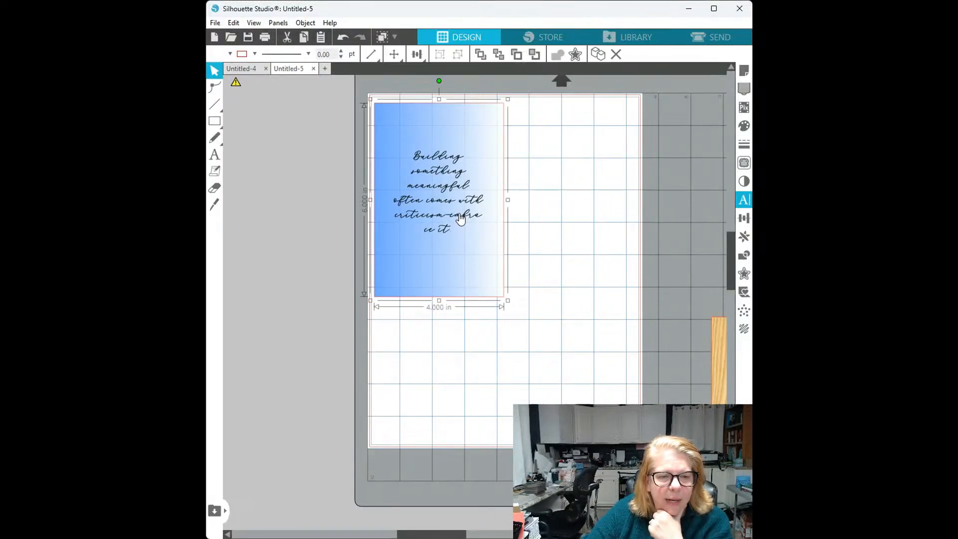
double_click(449, 217)
left_click(447, 213)
double_click(457, 215)
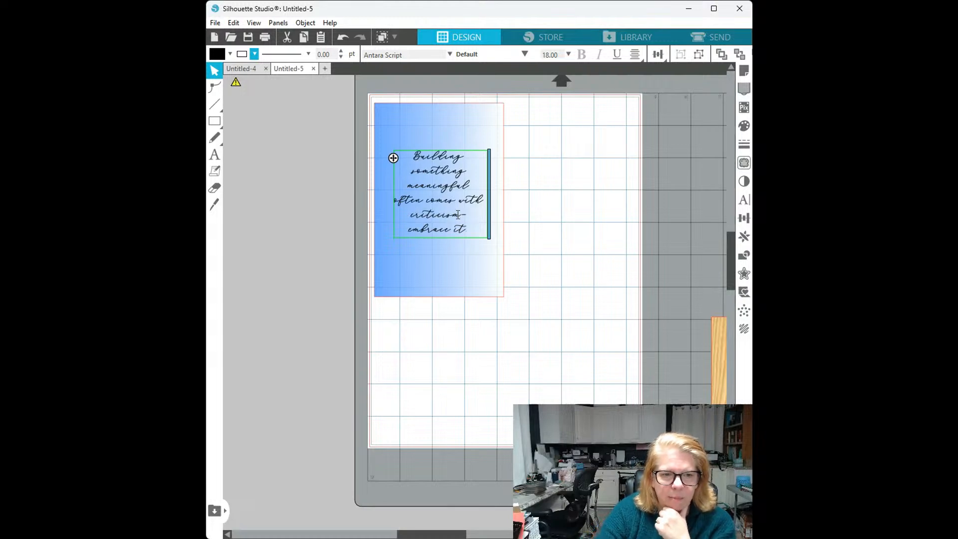
left_click(501, 330)
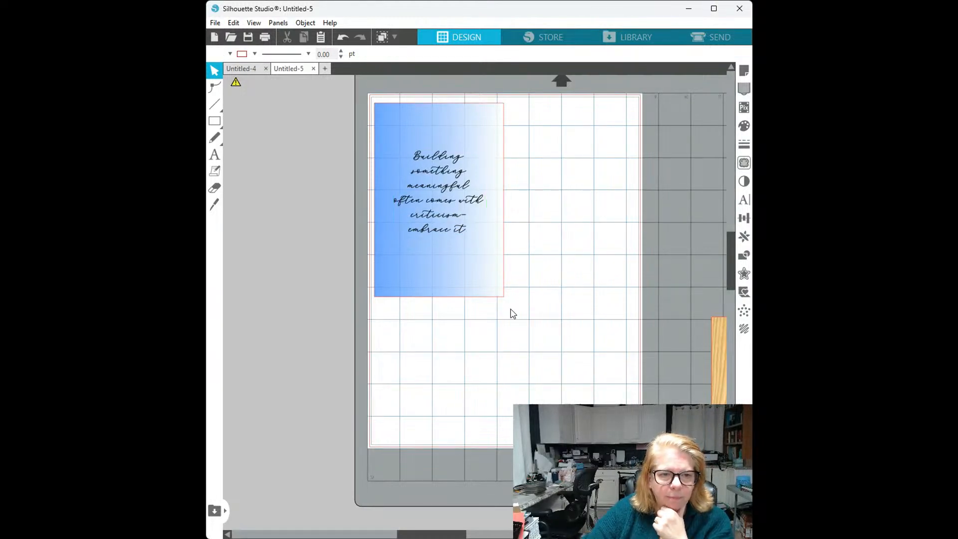
Examine the lettering and layout of the sentence on the gradient card up close
left_click(451, 189)
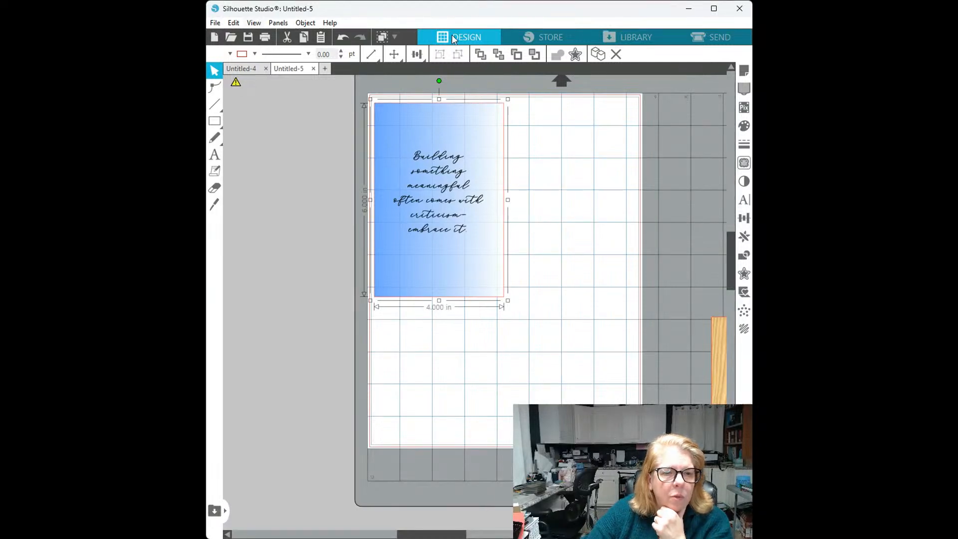
scroll(476, 112, "up", 3)
scroll(488, 262, "up", 1)
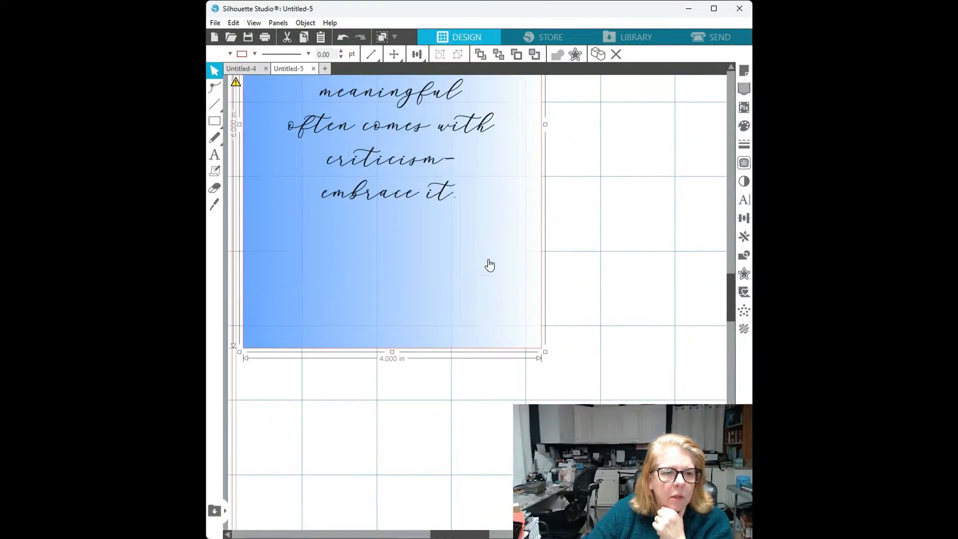
scroll(490, 265, "up", 6)
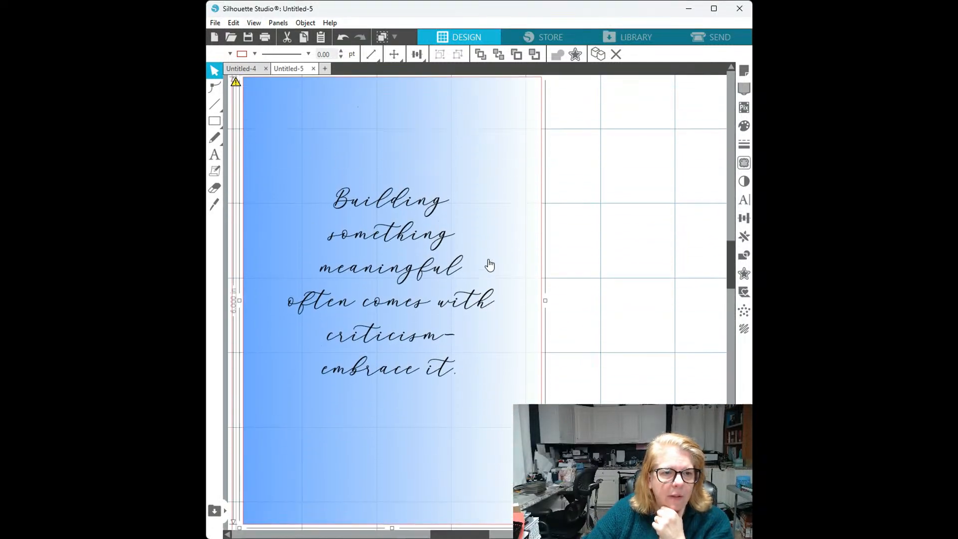
scroll(489, 265, "up", 1)
left_click(441, 211)
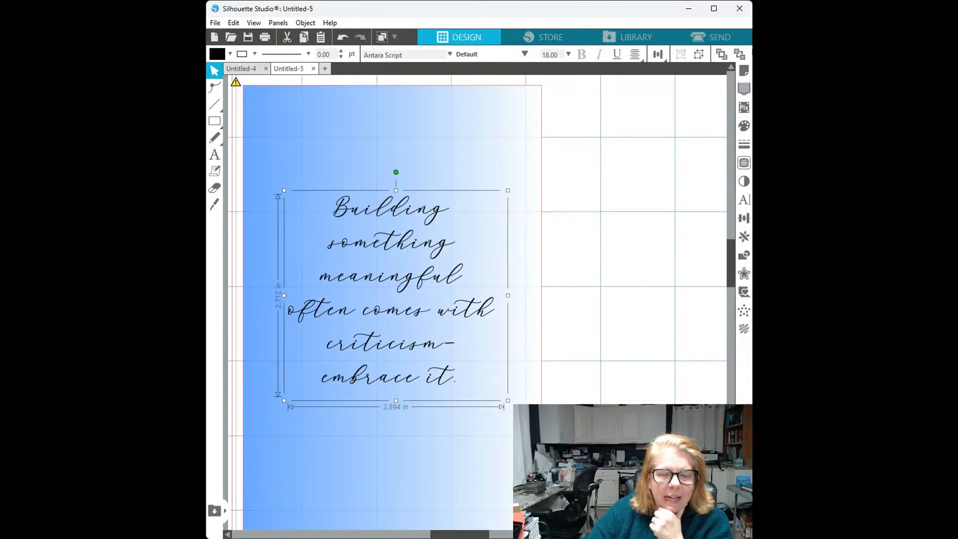
key("Escape")
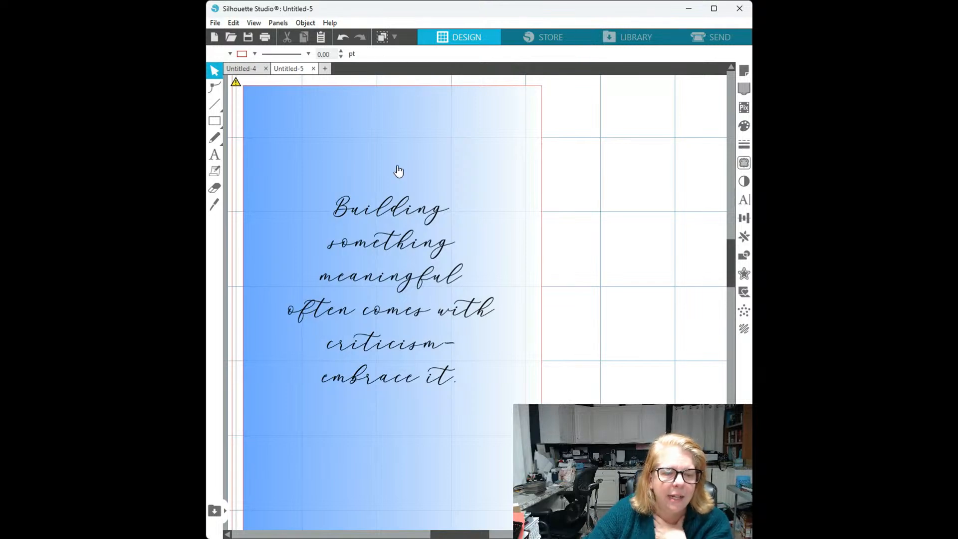
scroll(481, 302, "down", 2)
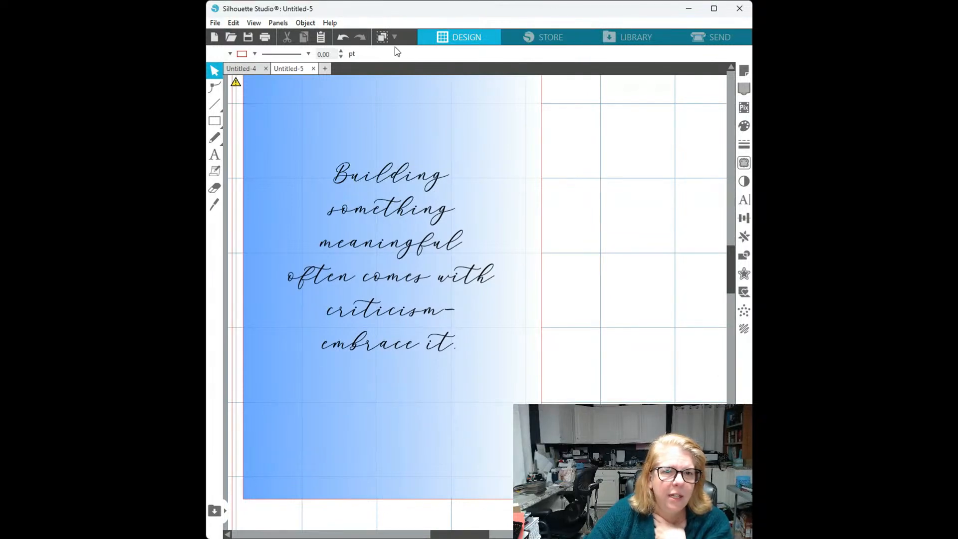
Search the design library for "flower" and add the flower sketches design to the document
left_click(628, 39)
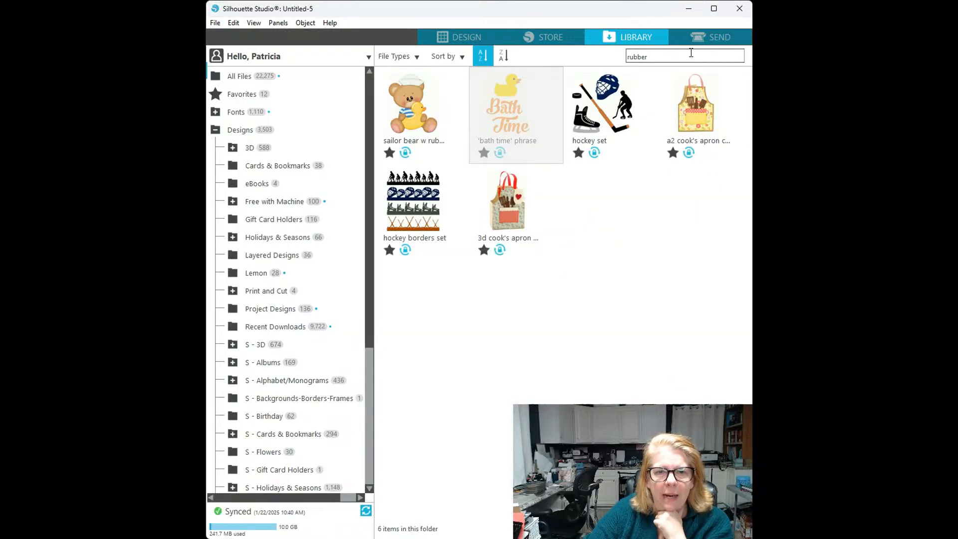
double_click(676, 54)
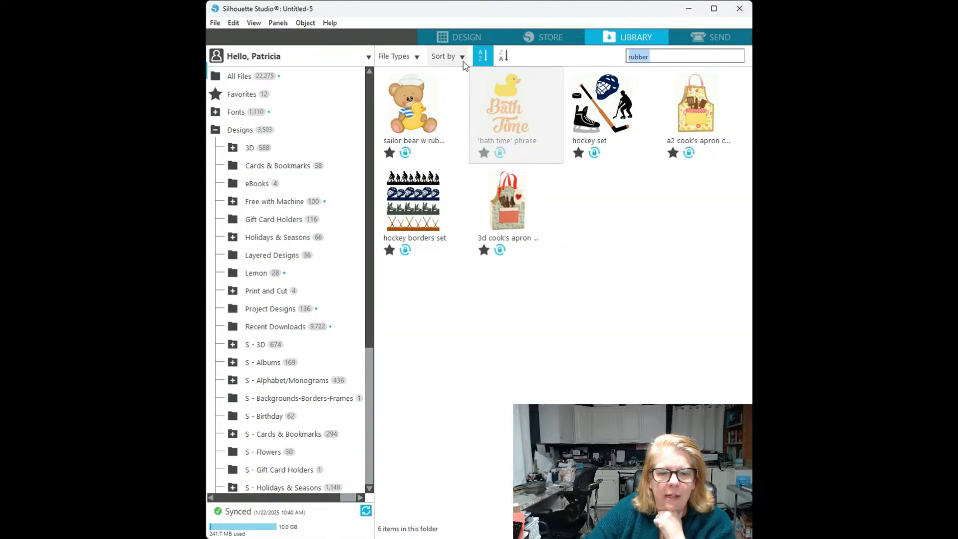
key("BackSpace")
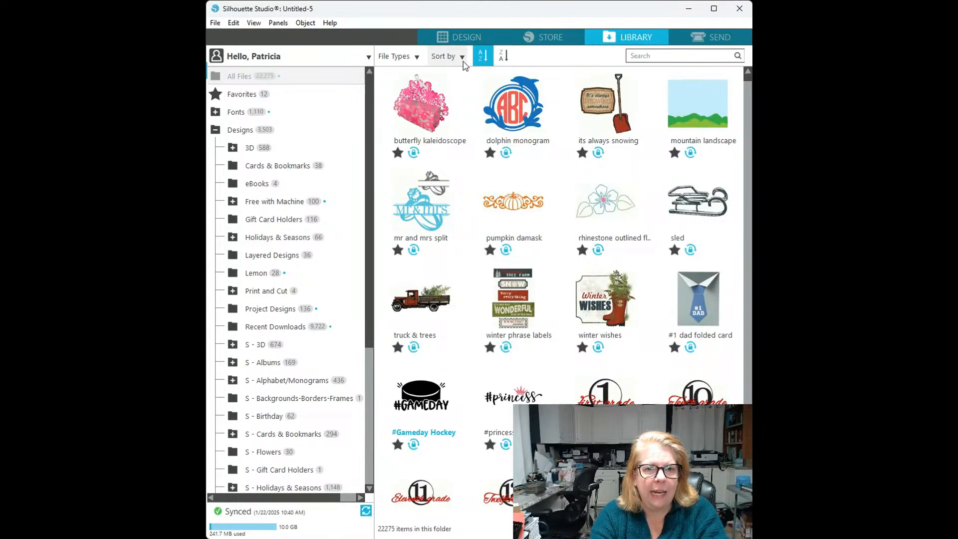
type("flower")
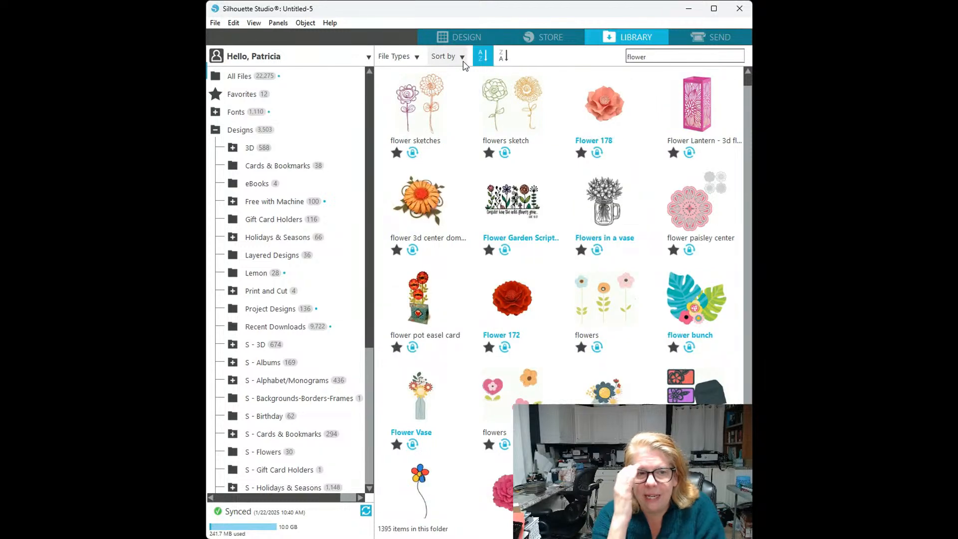
double_click(436, 94)
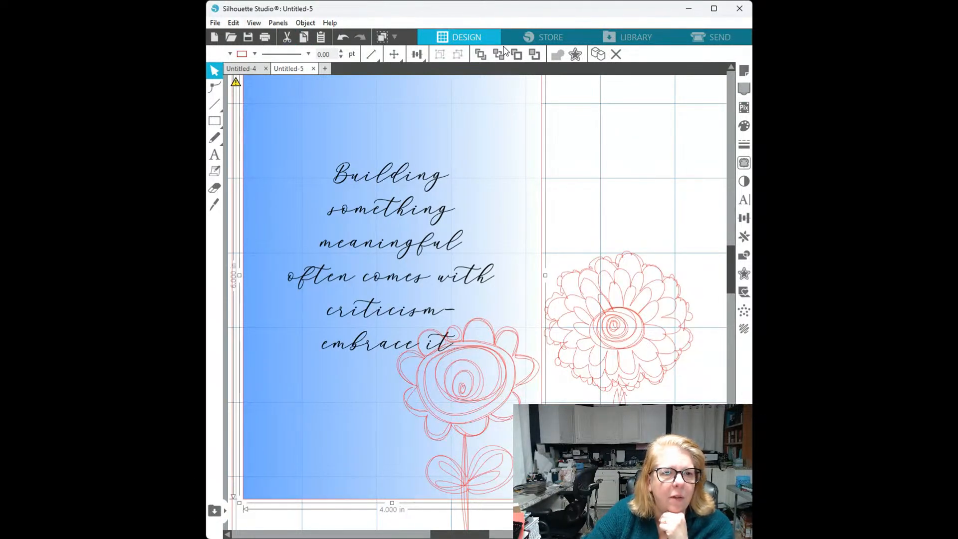
Move the two flower sketches off the gradient card into the empty area beside it
scroll(552, 143, "down", 2)
scroll(590, 184, "down", 1)
scroll(591, 181, "down", 1)
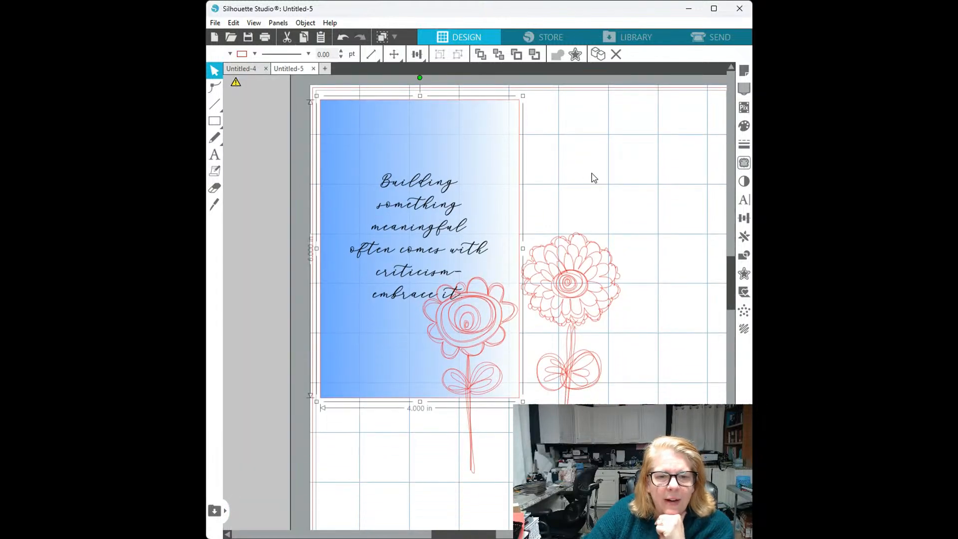
scroll(603, 239, "down", 1)
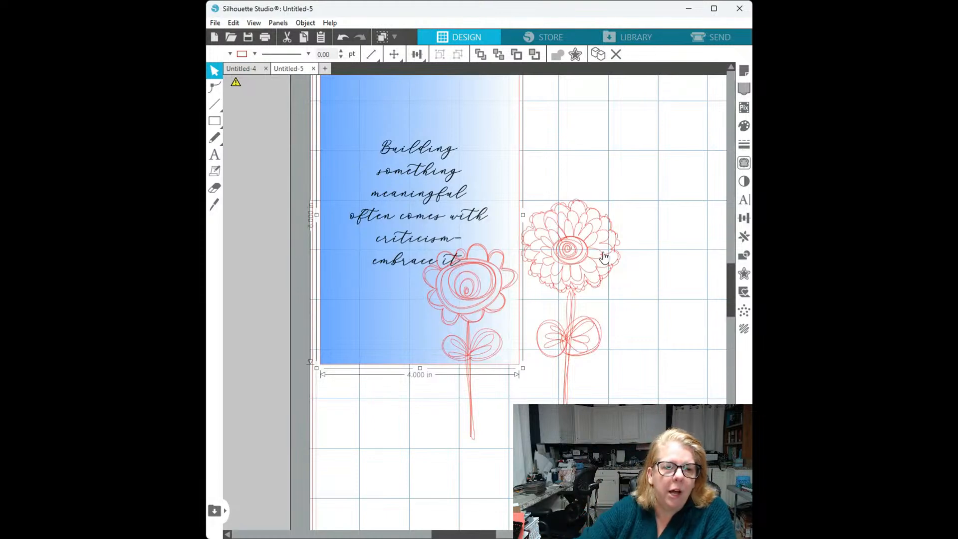
left_click_drag(604, 257, 698, 189)
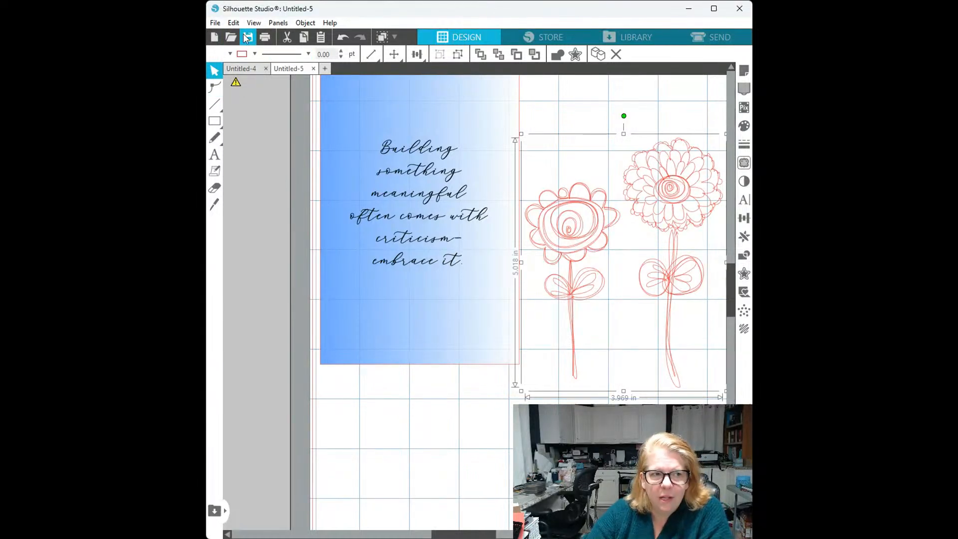
Give the unfilled flower sketches a black outline with a line thickness of 0.50 pt
left_click(237, 110)
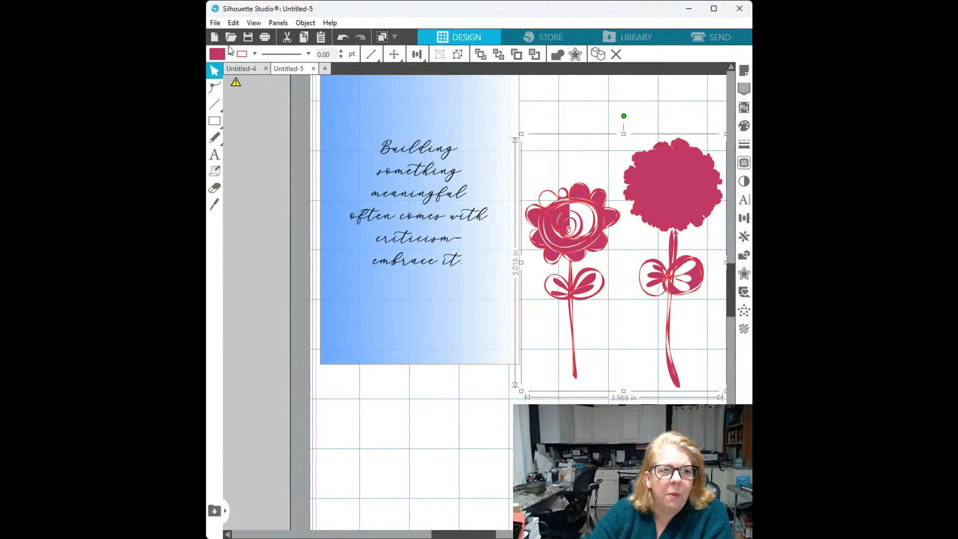
key("ctrl+z")
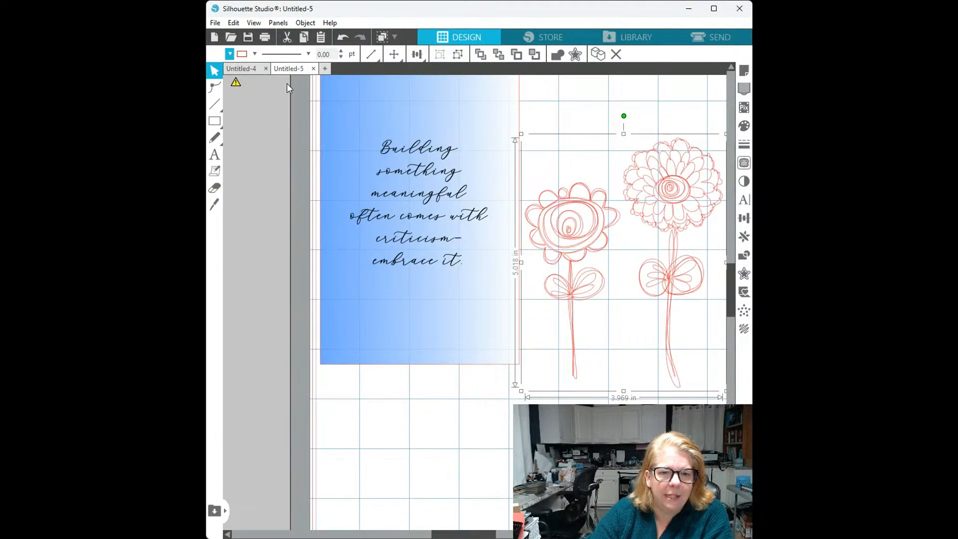
left_click(254, 55)
left_click(266, 69)
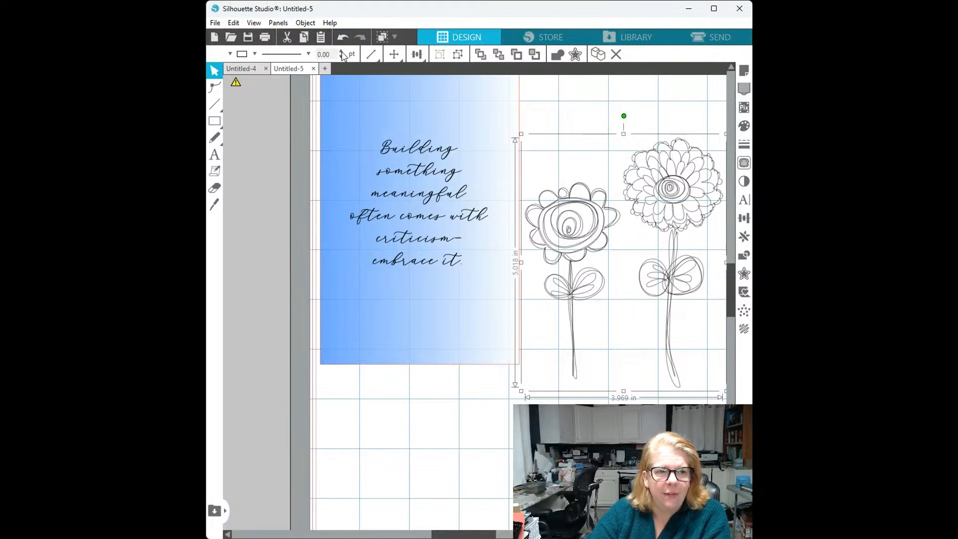
left_click(625, 288)
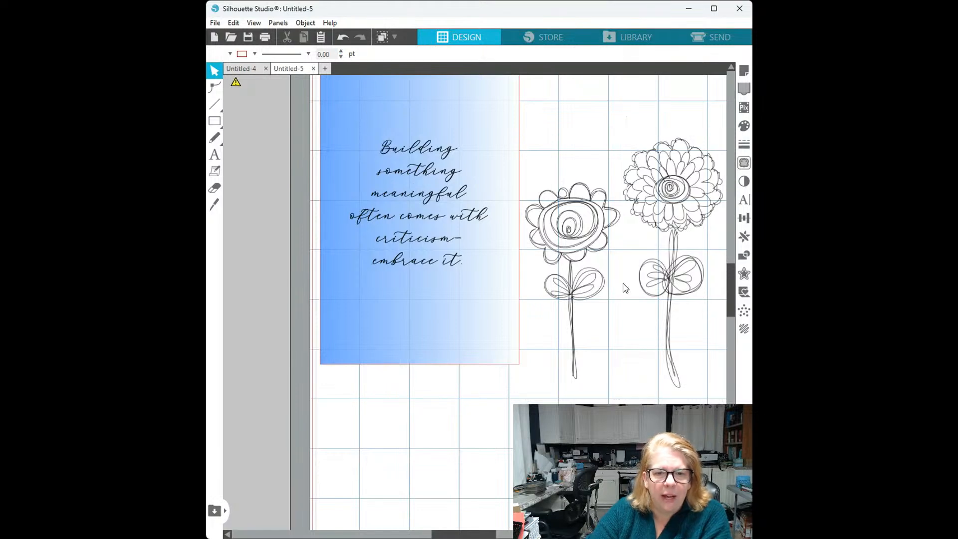
left_click(691, 175)
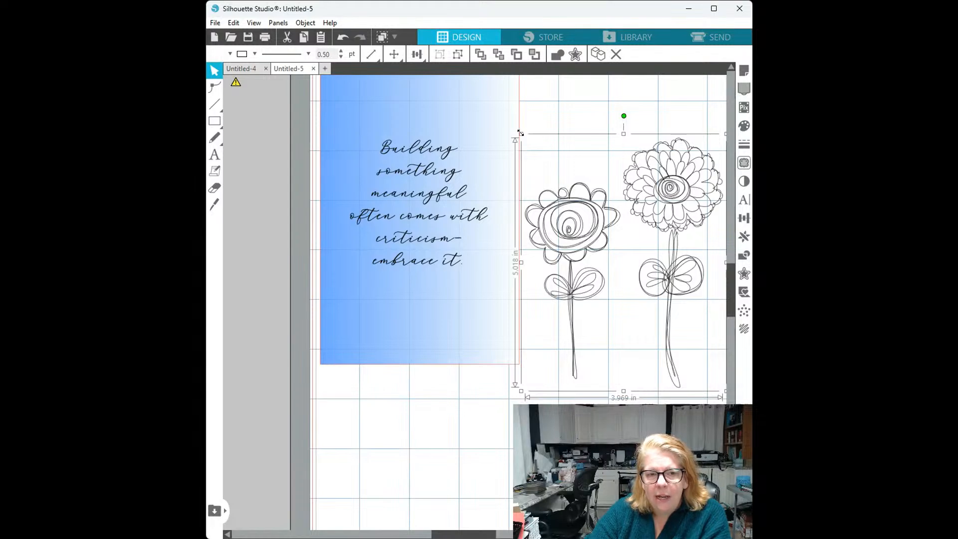
Scale the flower sketches down to about 1.65 x 2.09 in and place them over the gradient card's lower right corner
left_click_drag(521, 137, 636, 280)
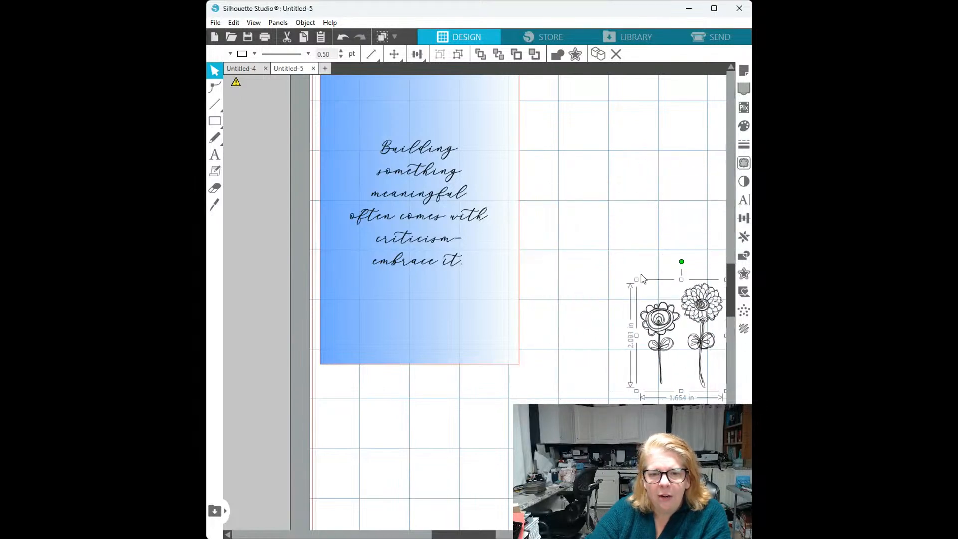
left_click_drag(720, 329, 499, 312)
left_click(572, 288)
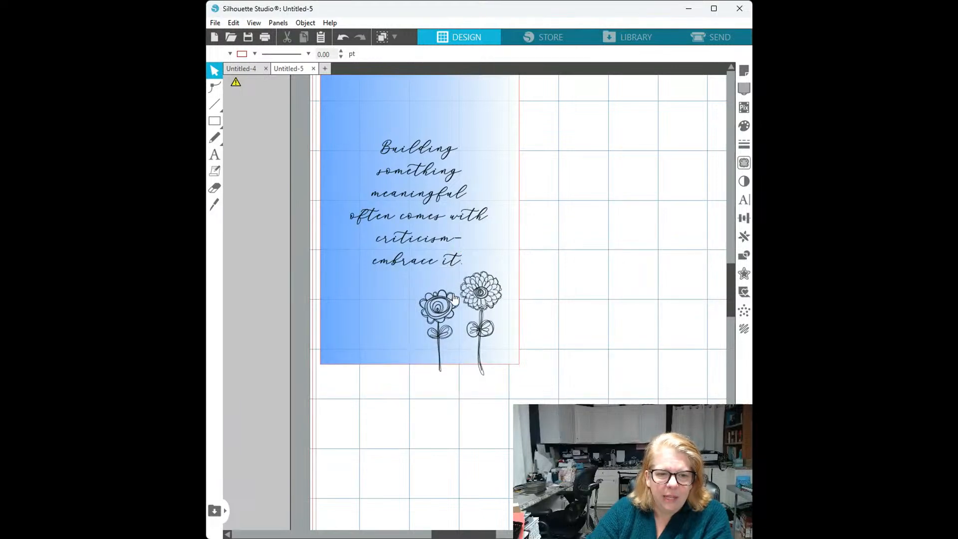
left_click(511, 269)
left_click(649, 276)
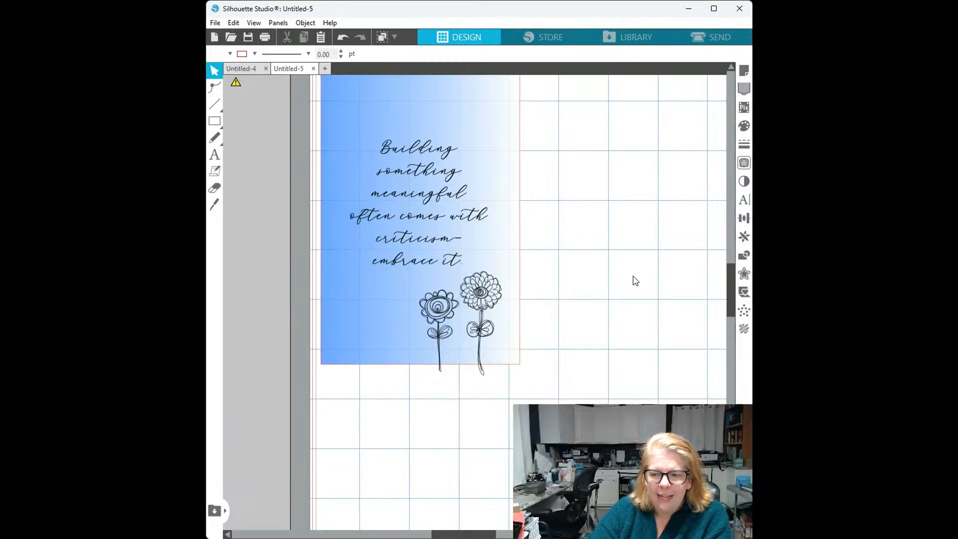
Enlarge the two flower sketches to about 1.90 x 2.40 in and position them at the gradient card's lower right corner
left_click(481, 298)
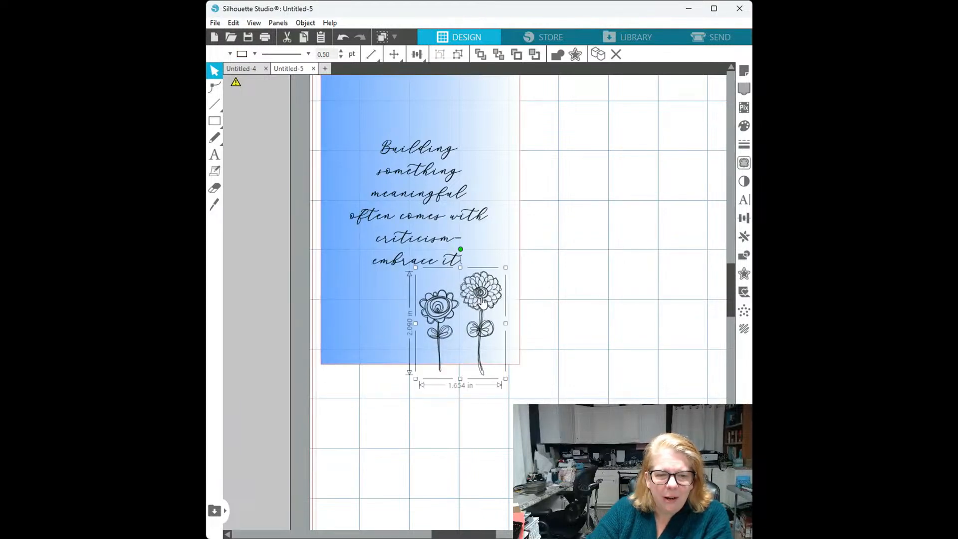
left_click(417, 273)
left_click(432, 292)
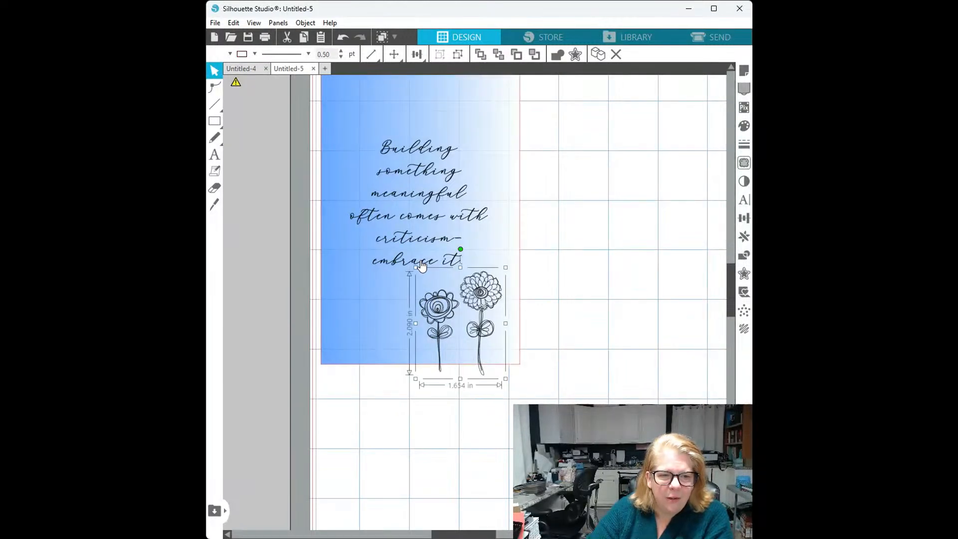
left_click_drag(416, 266, 401, 258)
left_click_drag(467, 278, 476, 288)
left_click(600, 247)
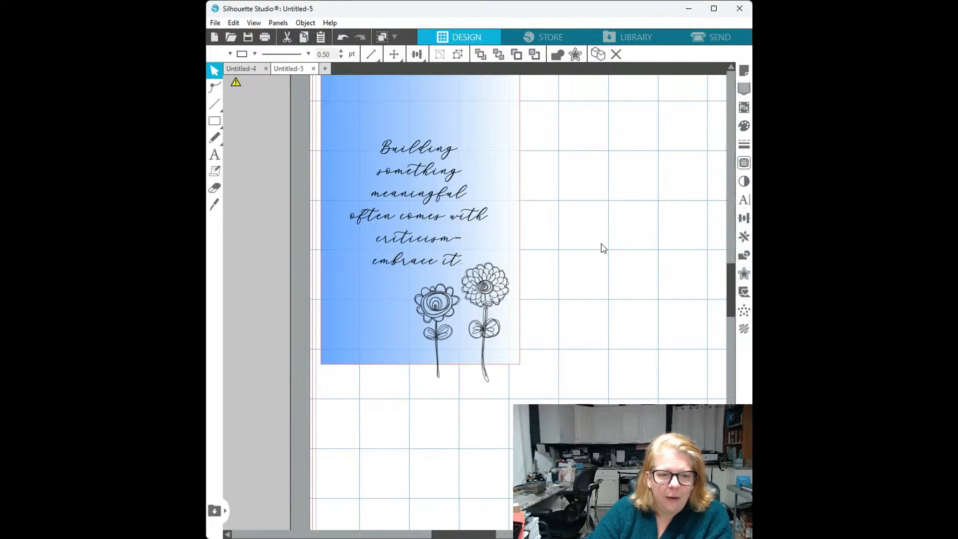
Reduce the line thickness of the two flower sketches on the gradient card
left_click(491, 312)
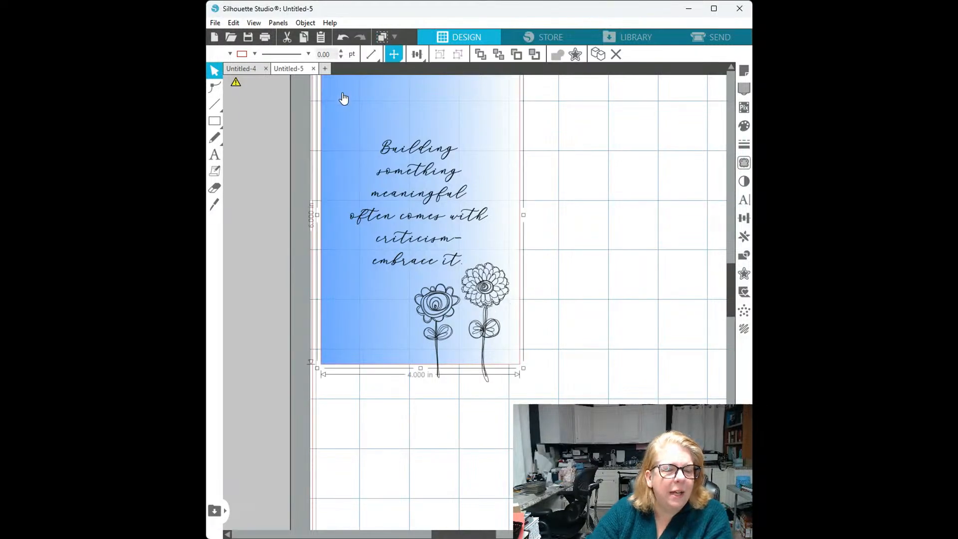
left_click(446, 317)
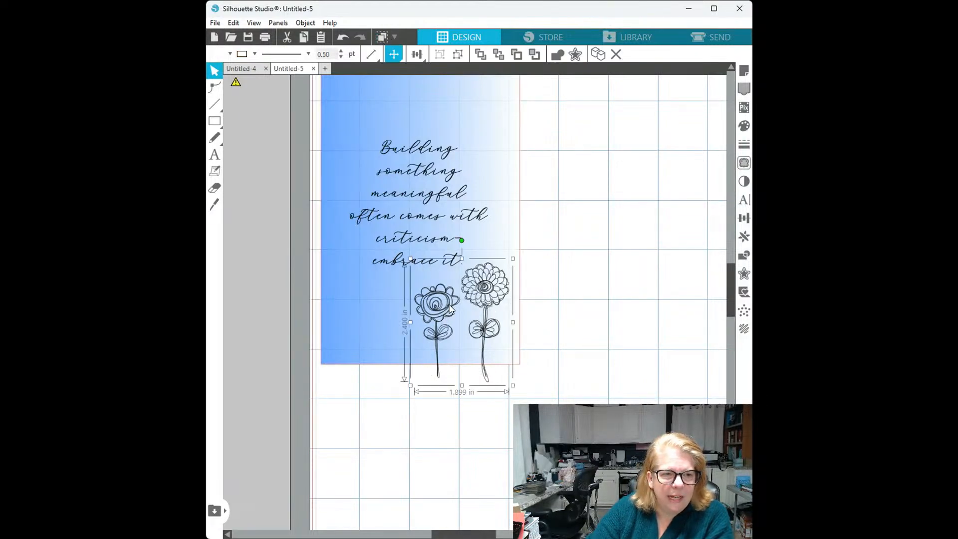
left_click(341, 58)
left_click(641, 172)
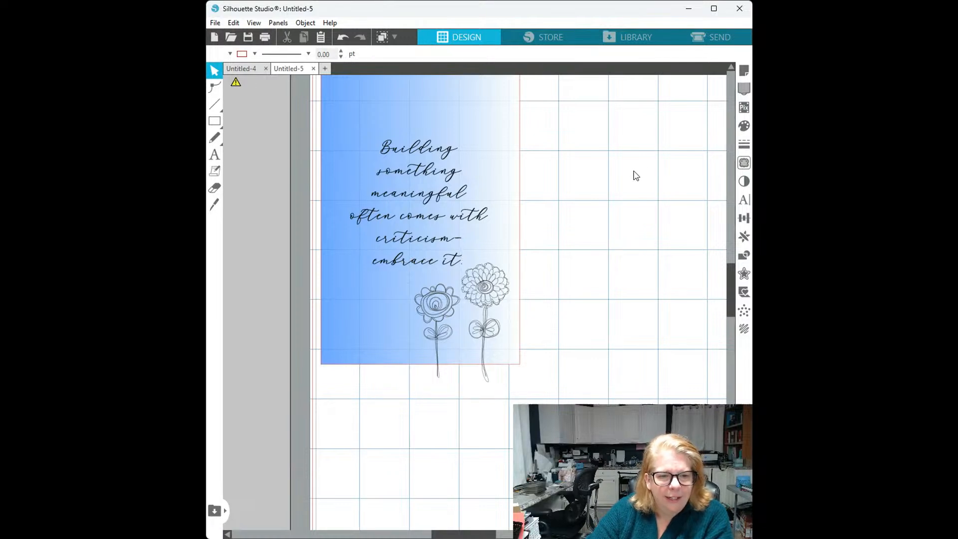
Move the sentence up clear of the flower sketches and center it horizontally on the gradient card
left_click(454, 220)
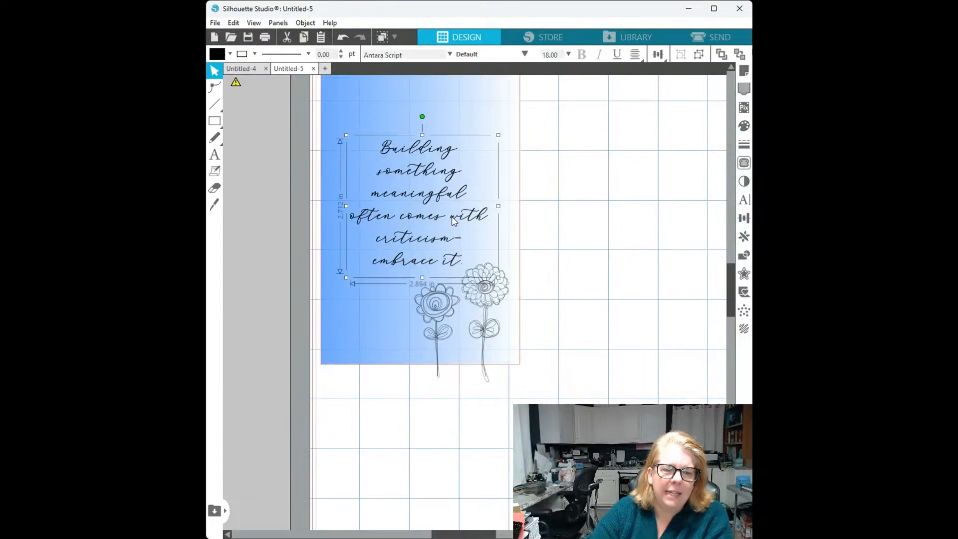
left_click_drag(453, 220, 457, 198)
scroll(573, 197, "up", 3)
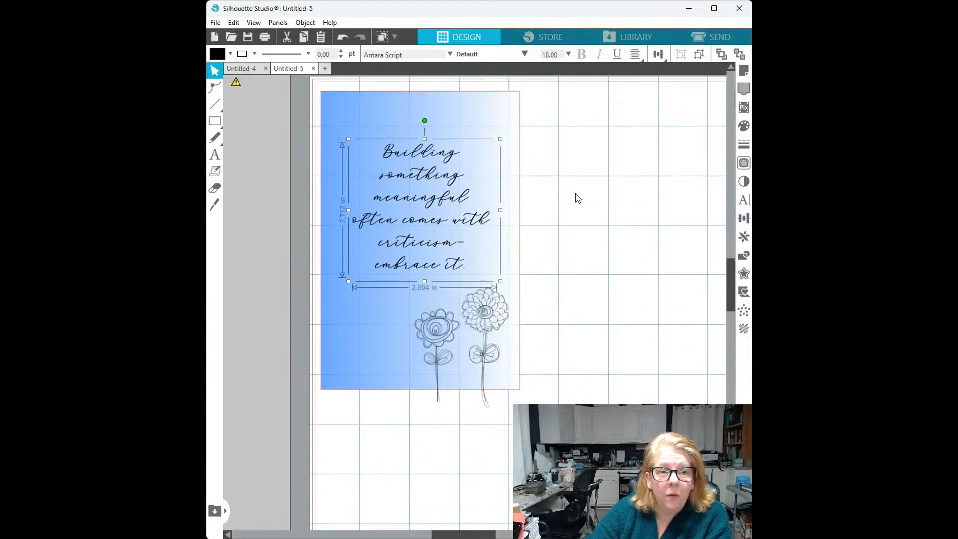
left_click_drag(606, 192, 306, 184)
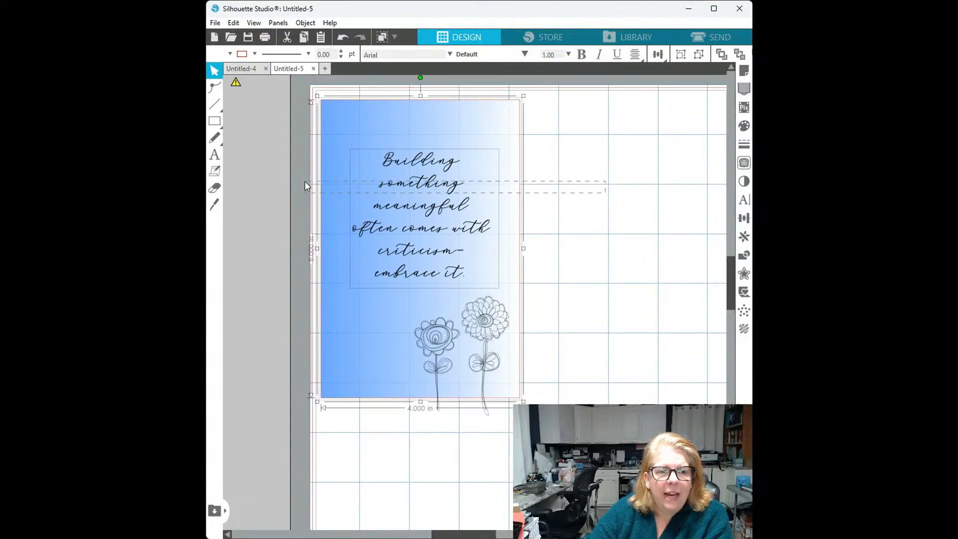
left_click(601, 176)
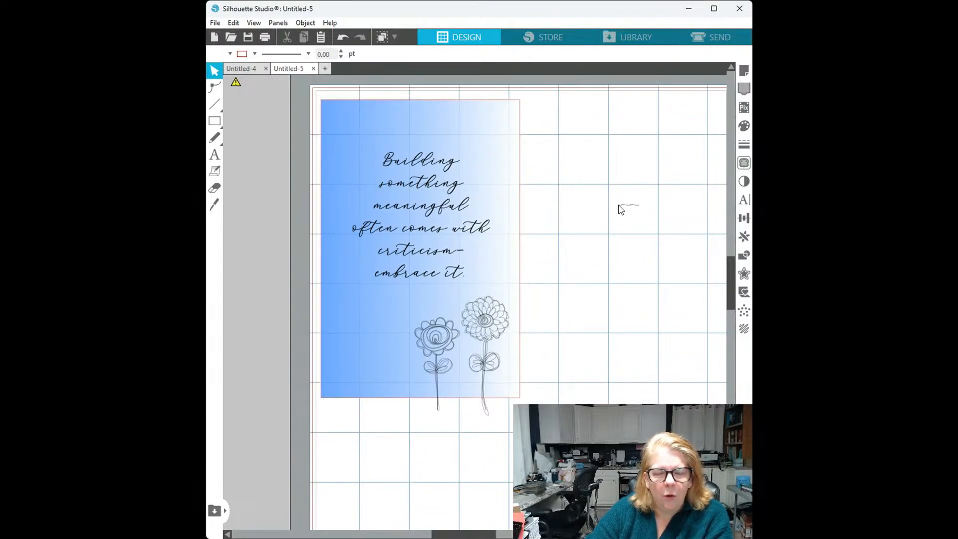
left_click_drag(639, 205, 302, 213)
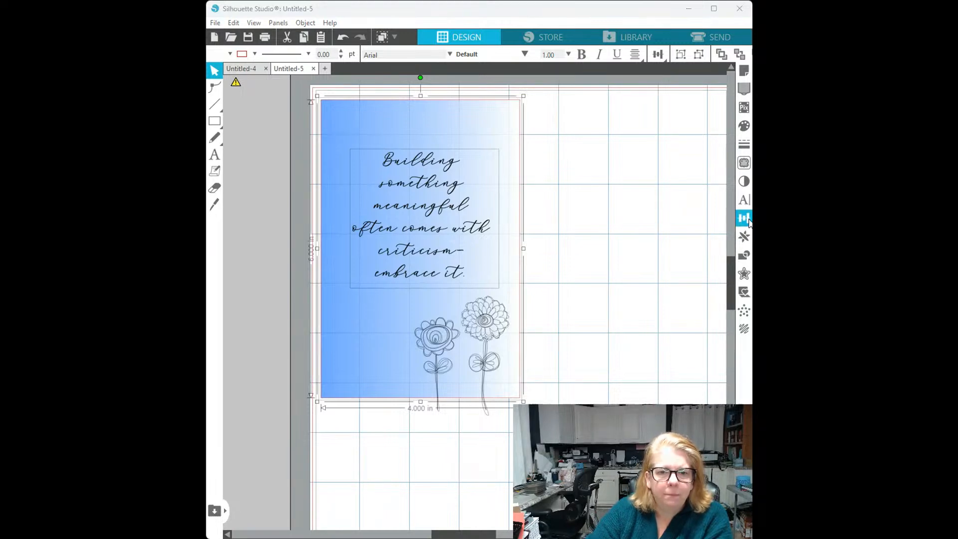
left_click(677, 151)
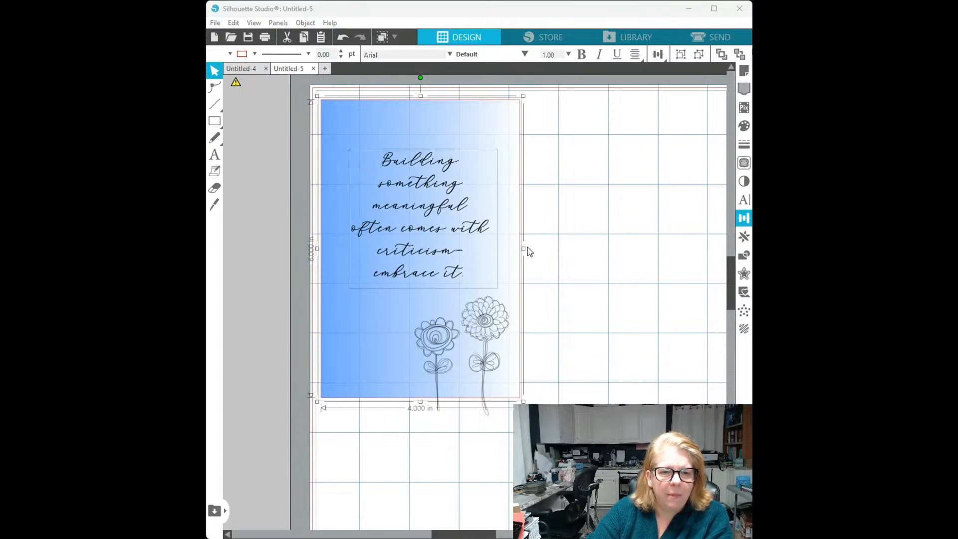
left_click(568, 252)
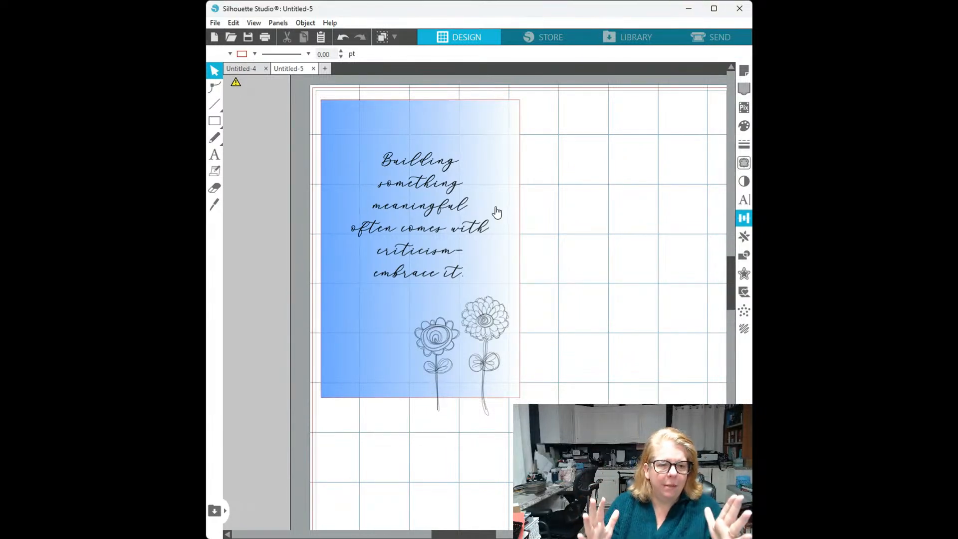
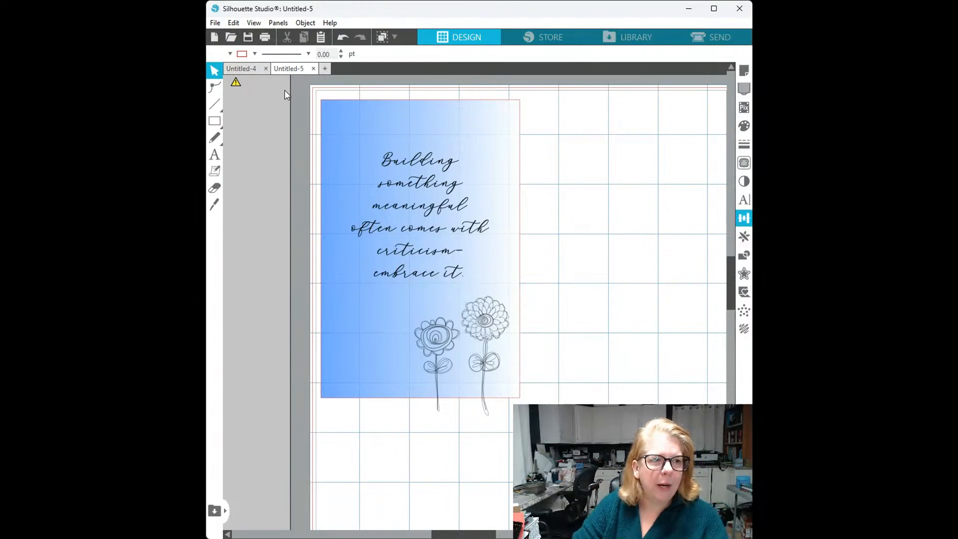
left_click(240, 68)
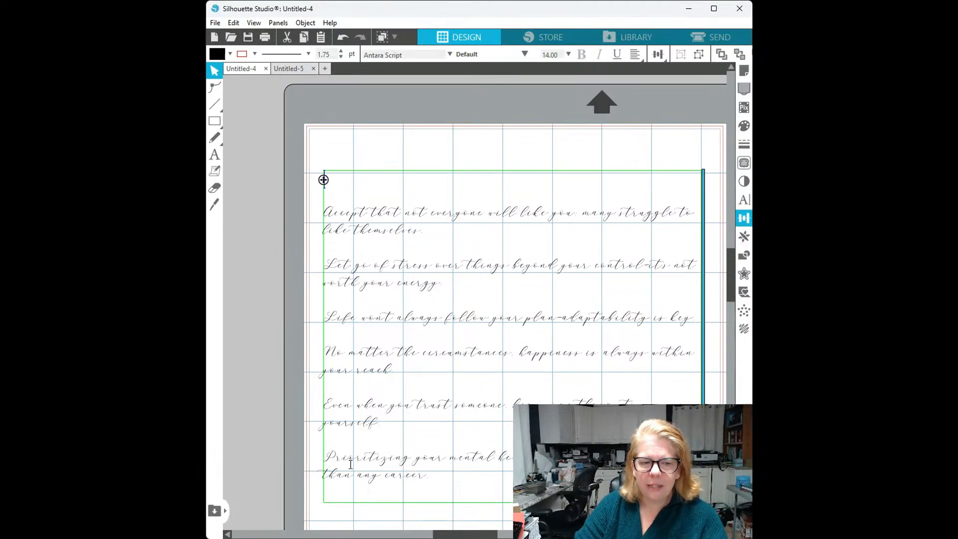
left_click(291, 71)
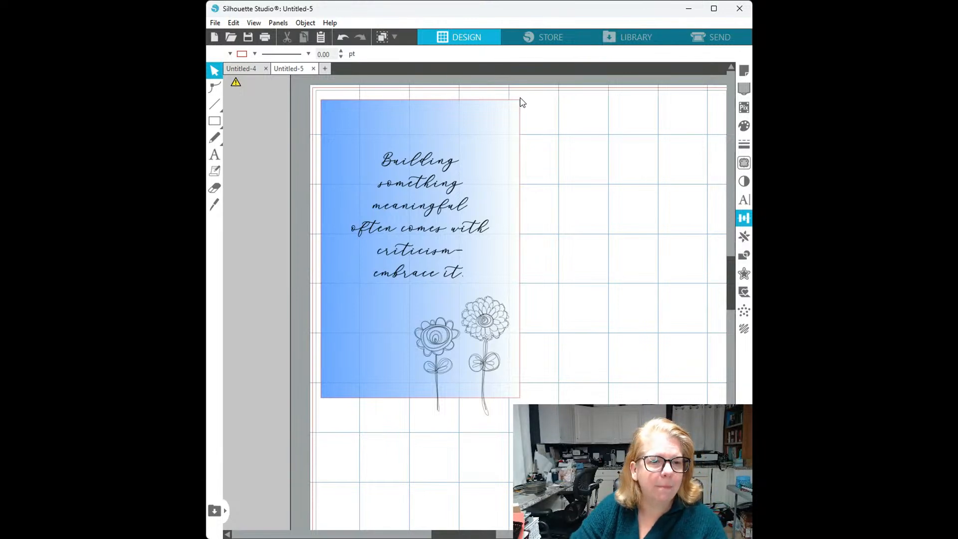
left_click(724, 79)
left_click(502, 136)
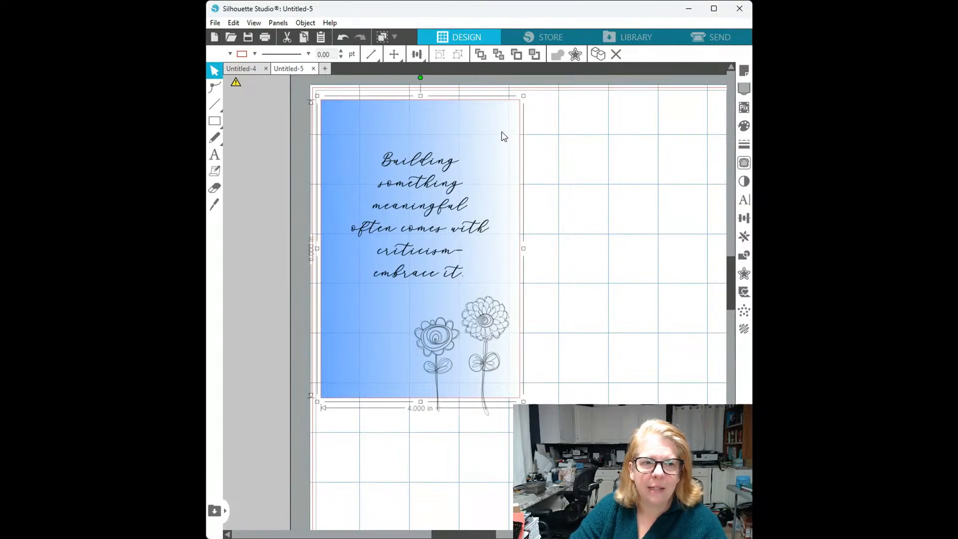
Replicate the gradient card with its sentence, without the flowers, to make a two-by-two grid of cards on the page
left_click(286, 82)
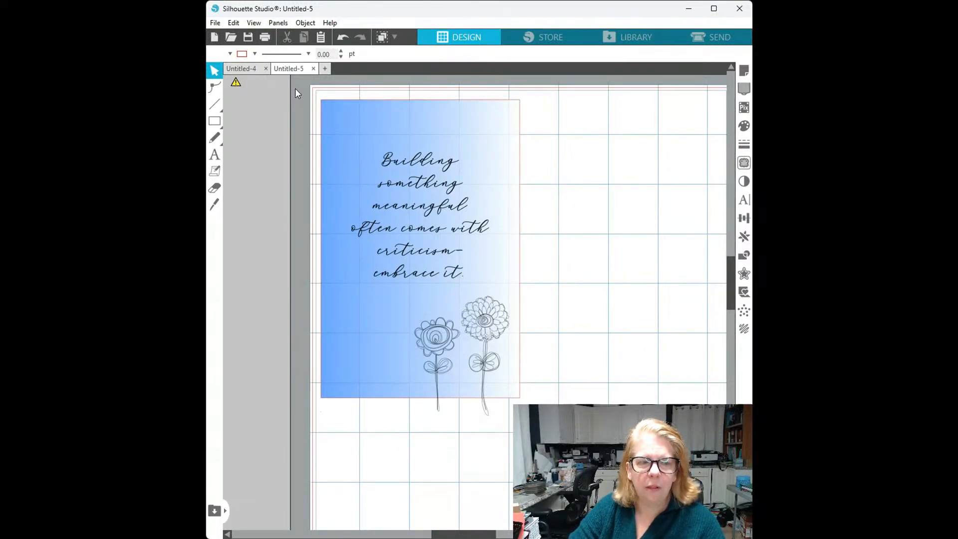
left_click(344, 105)
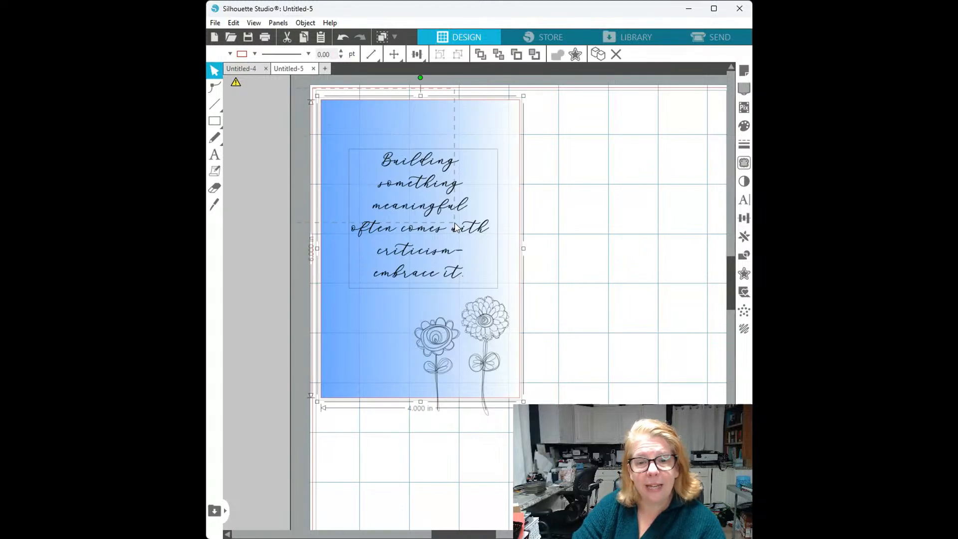
left_click_drag(454, 223, 455, 223)
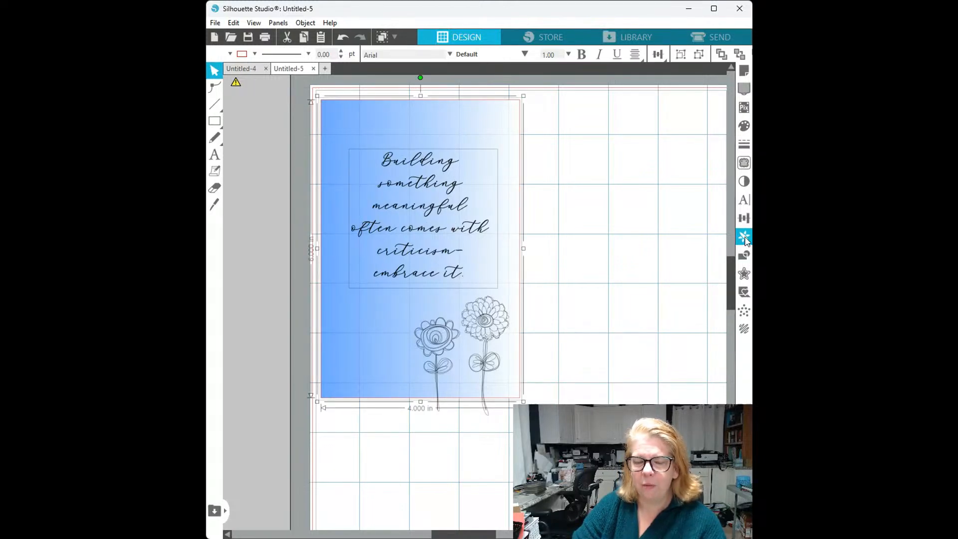
left_click(745, 238)
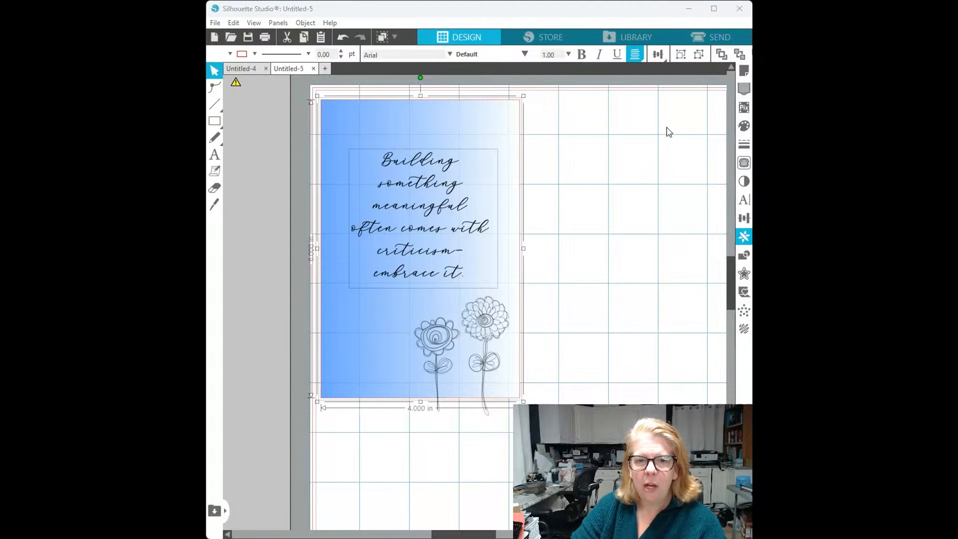
key("ctrl+Right")
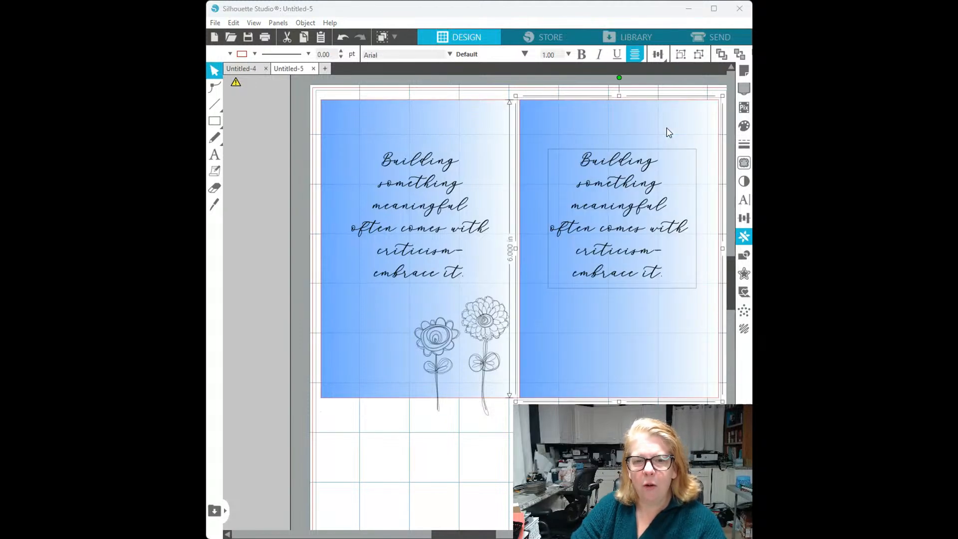
key("ctrl+Down")
key("ctrl+Left")
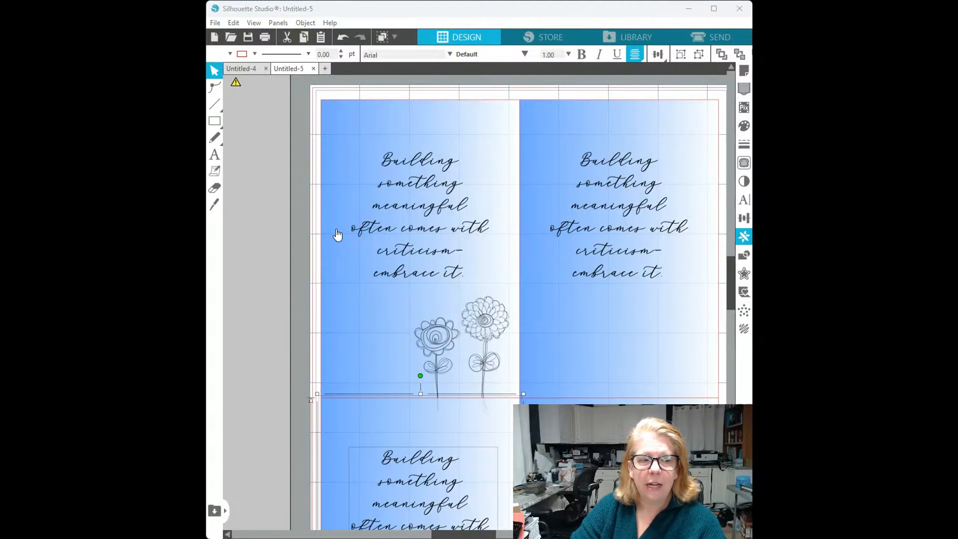
left_click(252, 212)
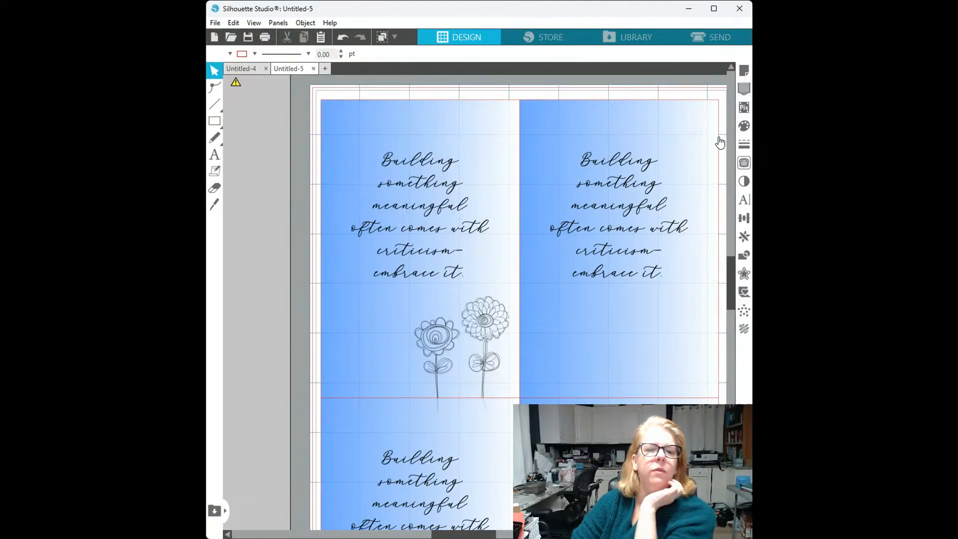
Switch to the web browser and run a Google search for "spring flowers in a field"
left_click(609, 211)
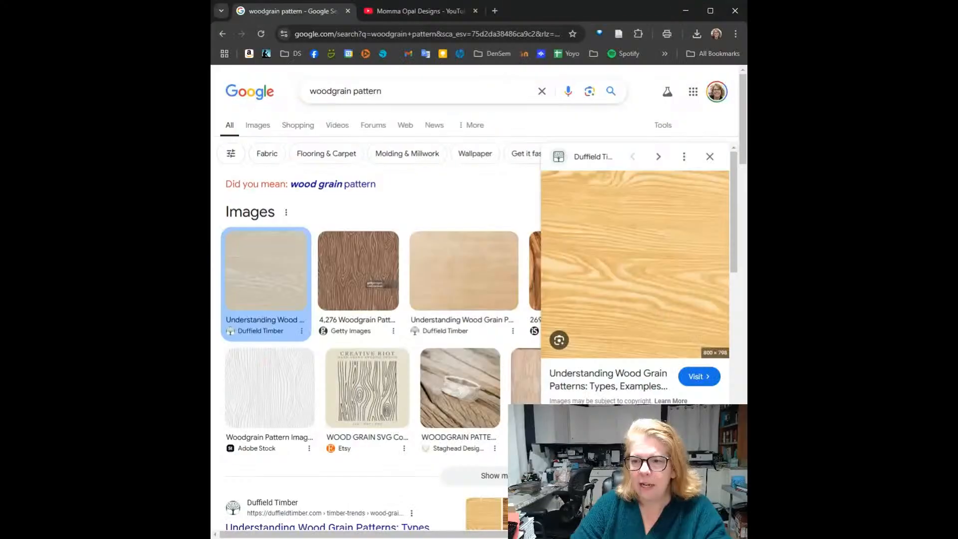
left_click(393, 95)
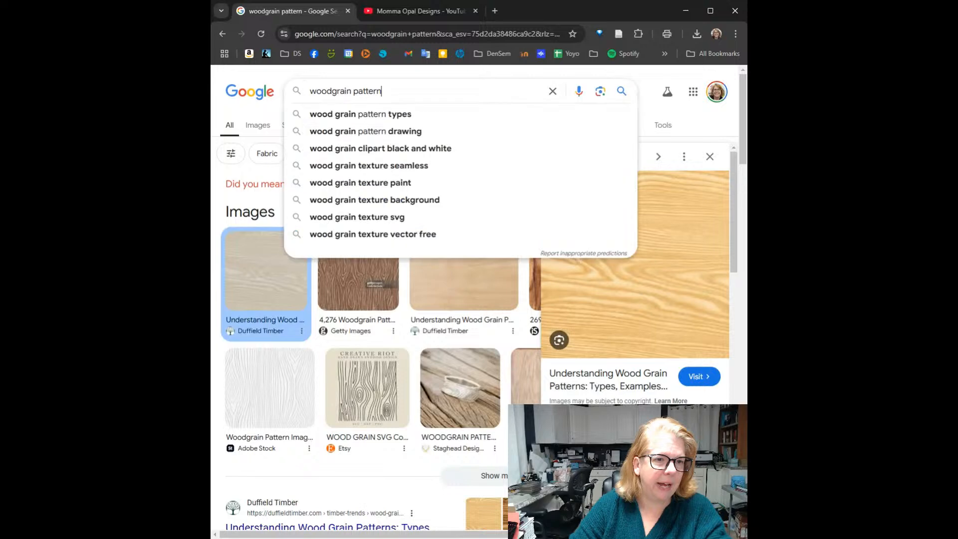
key("ctrl+a")
type("s")
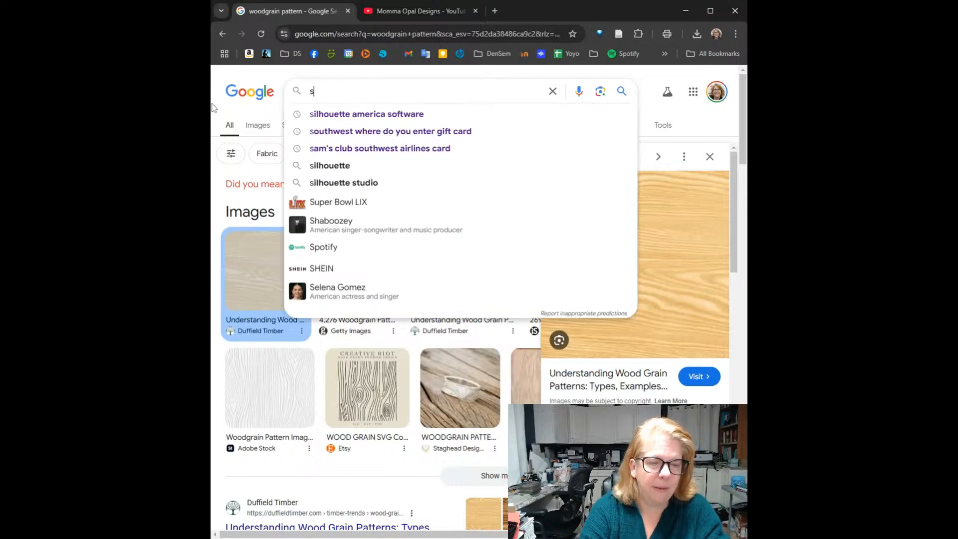
type("pring flowers in a")
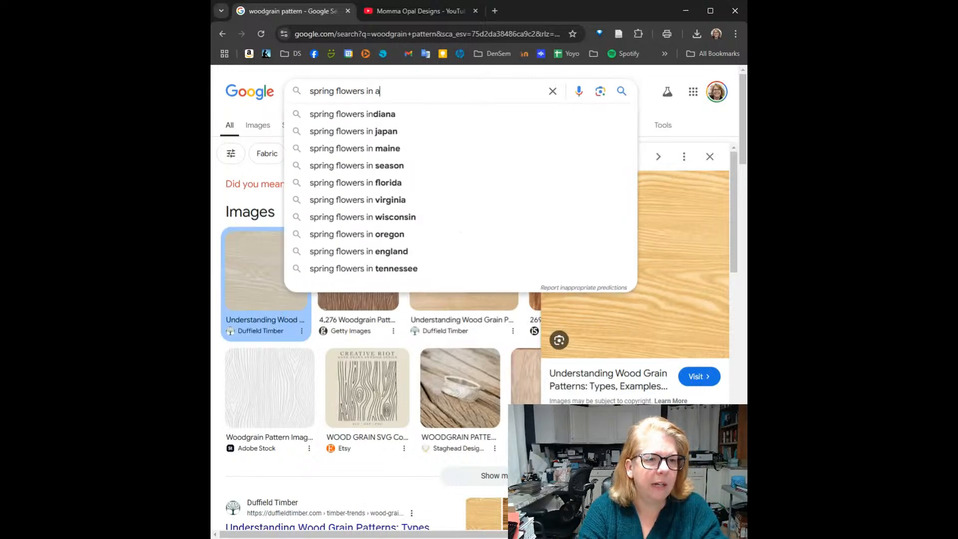
type(" field")
key("Return")
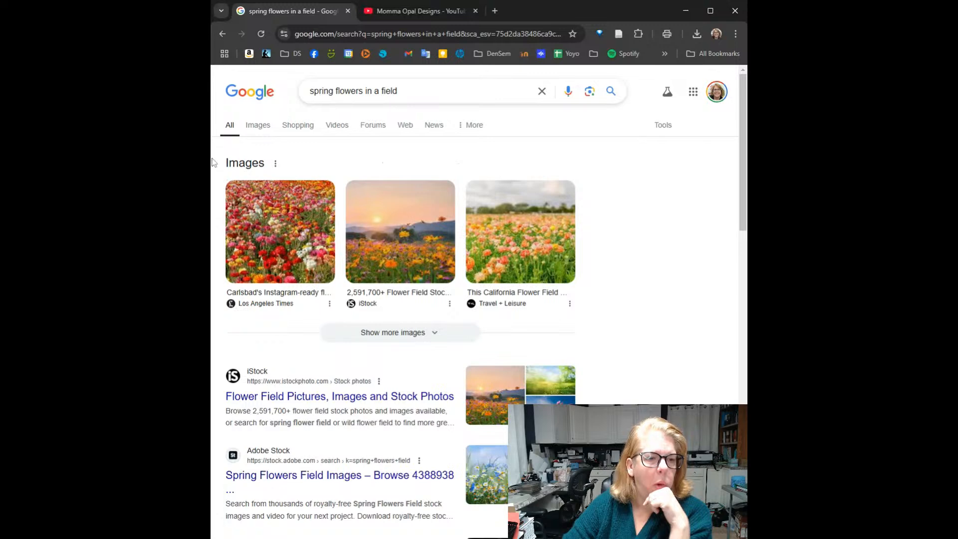
Fill the upper right card with the Los Angeles Times flower field photo and make the fill partly transparent behind the sentence
left_click(305, 261)
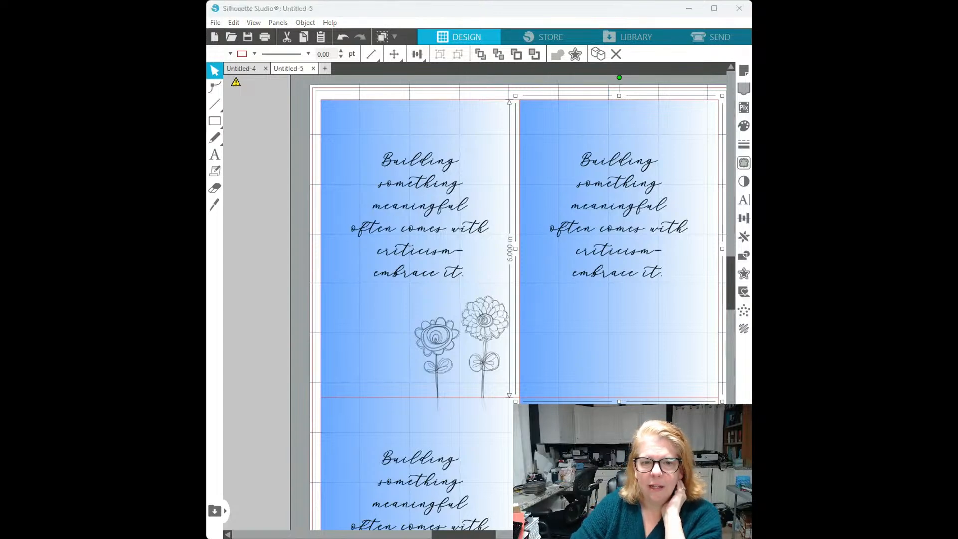
left_click_drag(742, 274, 636, 311)
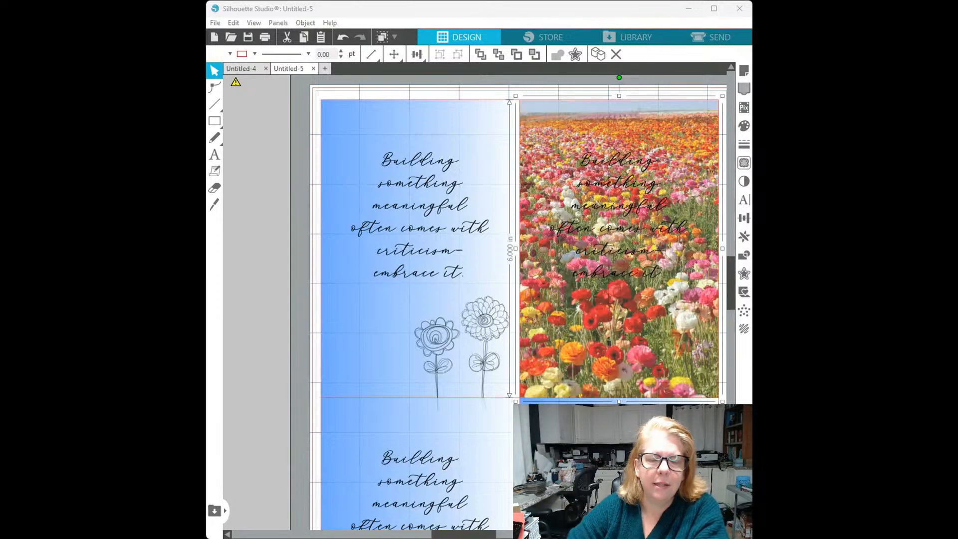
left_click(612, 159)
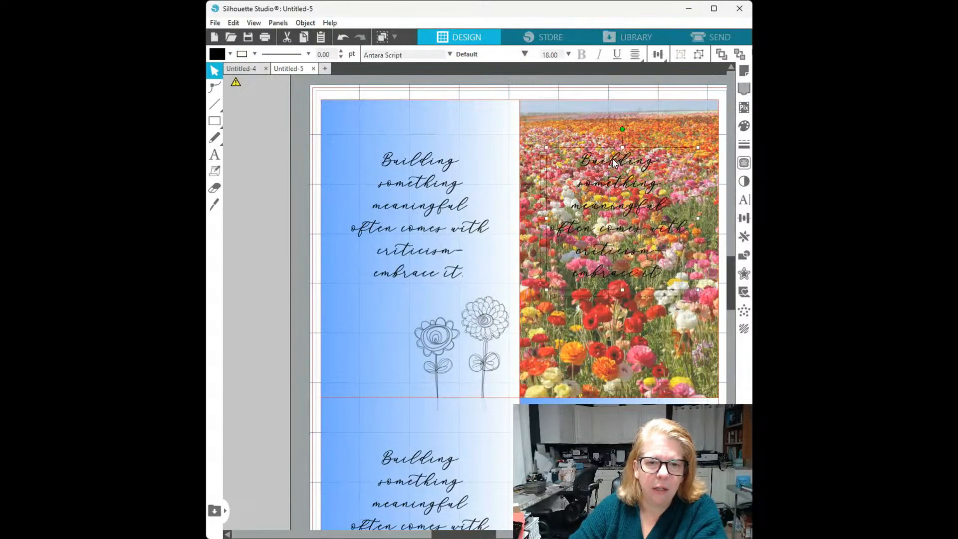
left_click(680, 116)
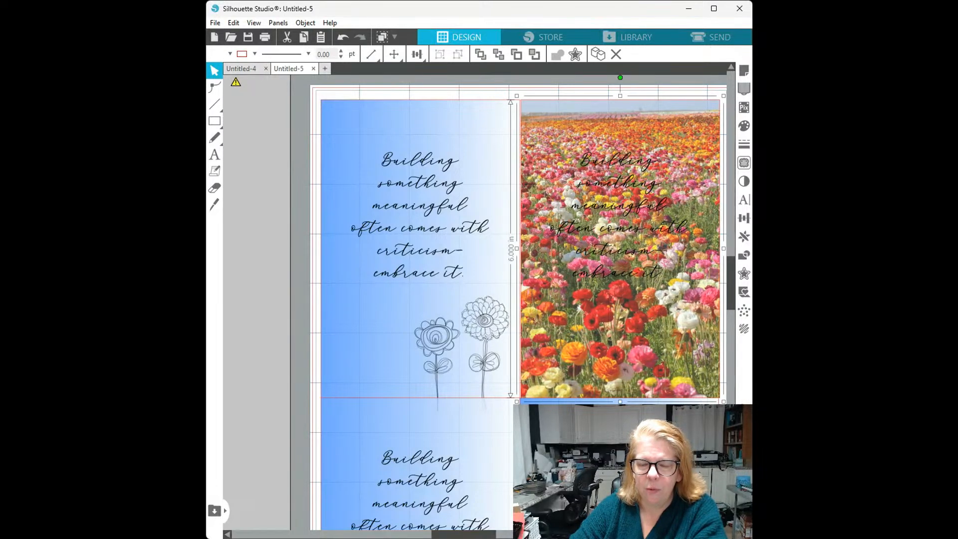
left_click(748, 128)
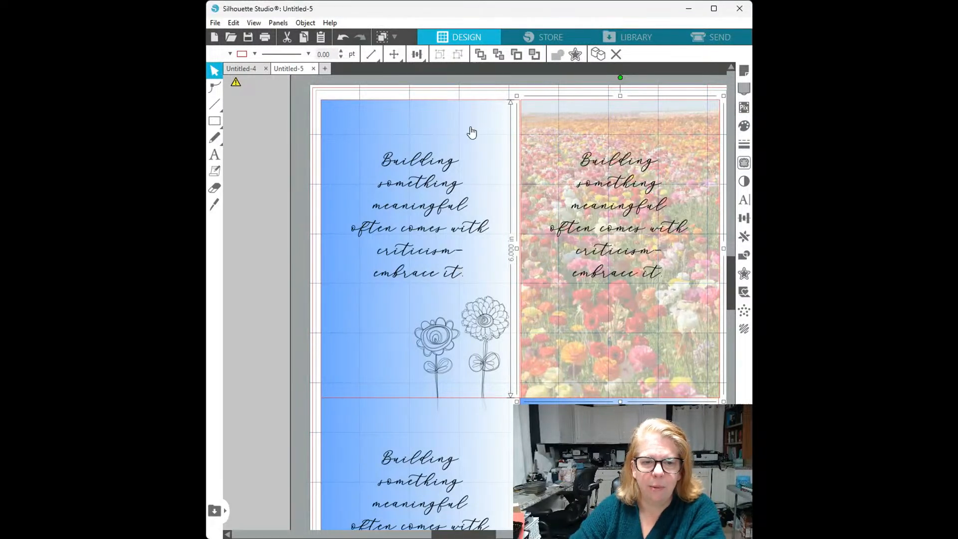
Copy the sentence "Accept that not everyone will like you; many struggle to like themselves." from Untitled-4 and return to Untitled-5
left_click(251, 68)
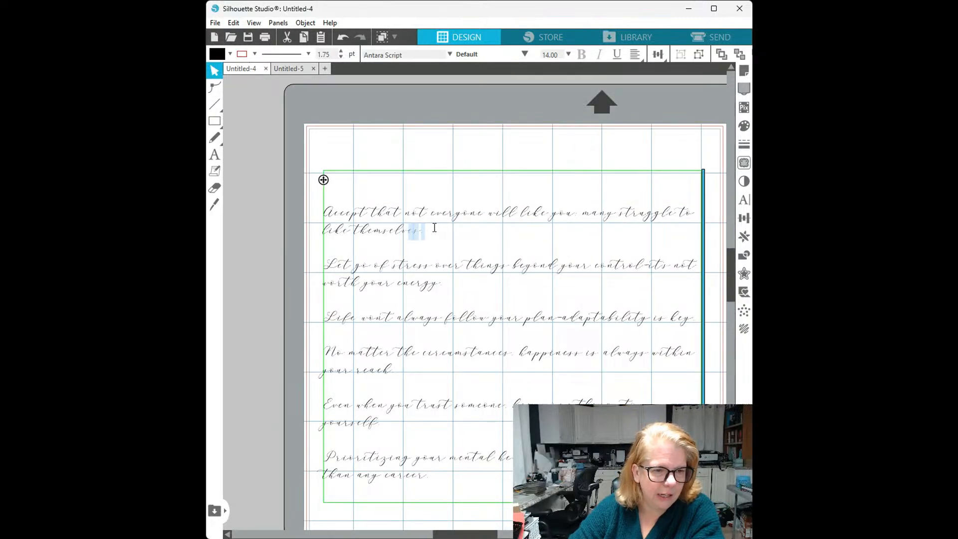
left_click_drag(433, 231, 324, 228)
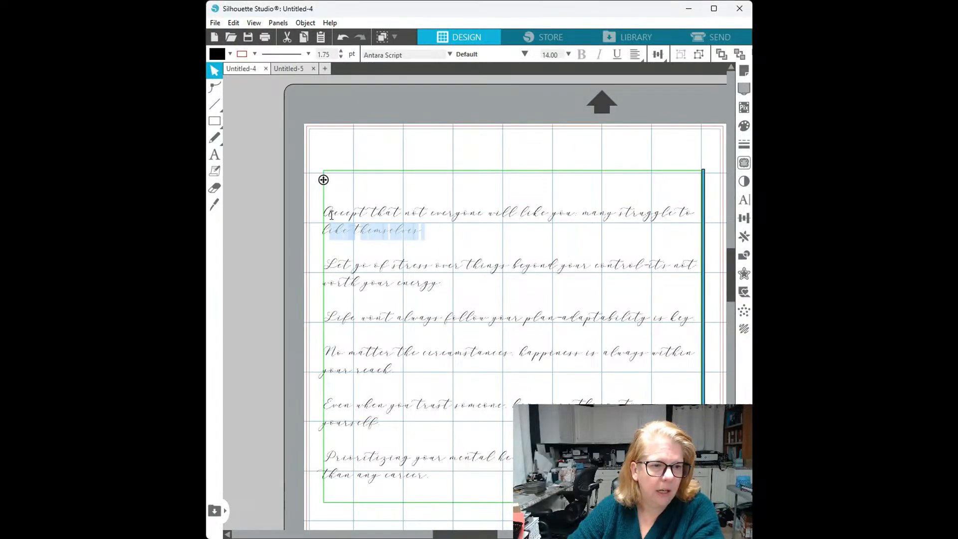
left_click(432, 232)
left_click_drag(424, 232, 351, 216)
key("ctrl+c")
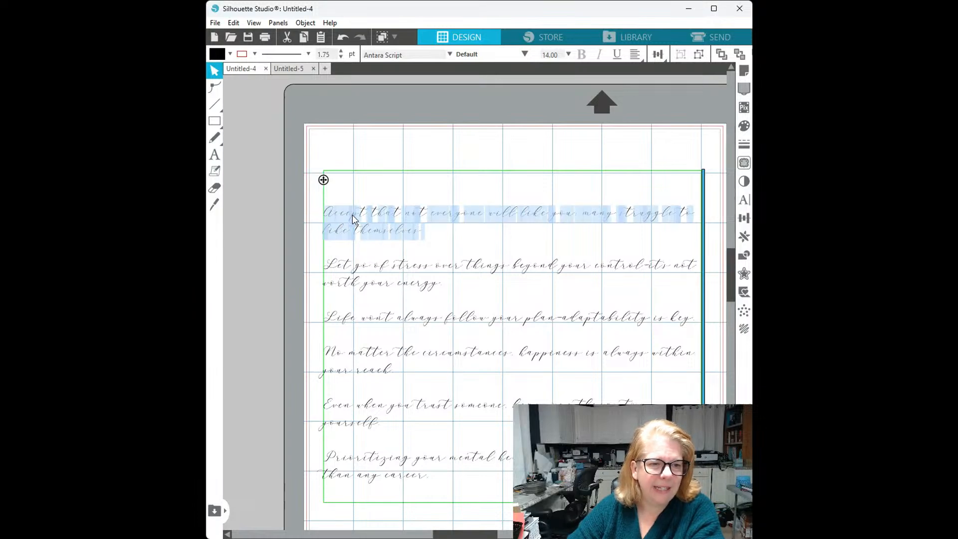
left_click(479, 59)
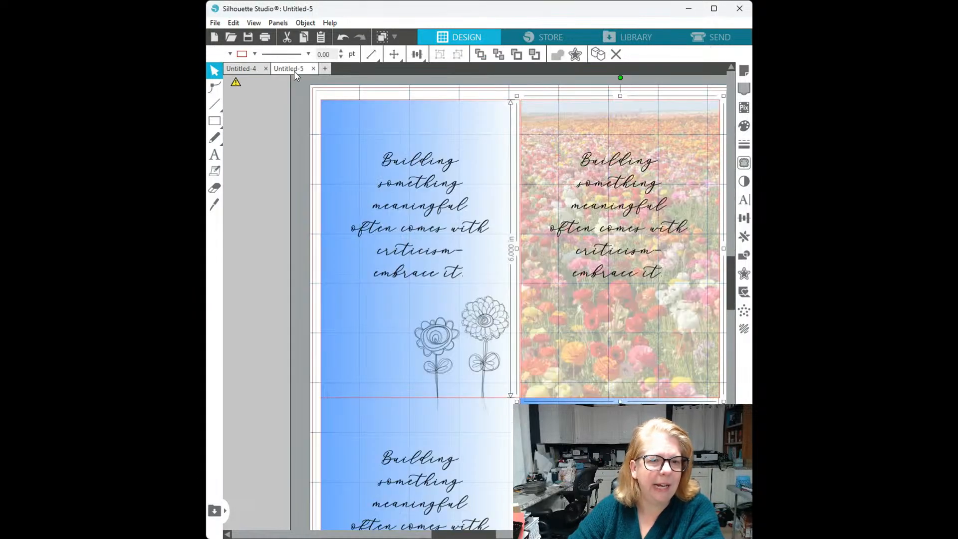
left_click(295, 70)
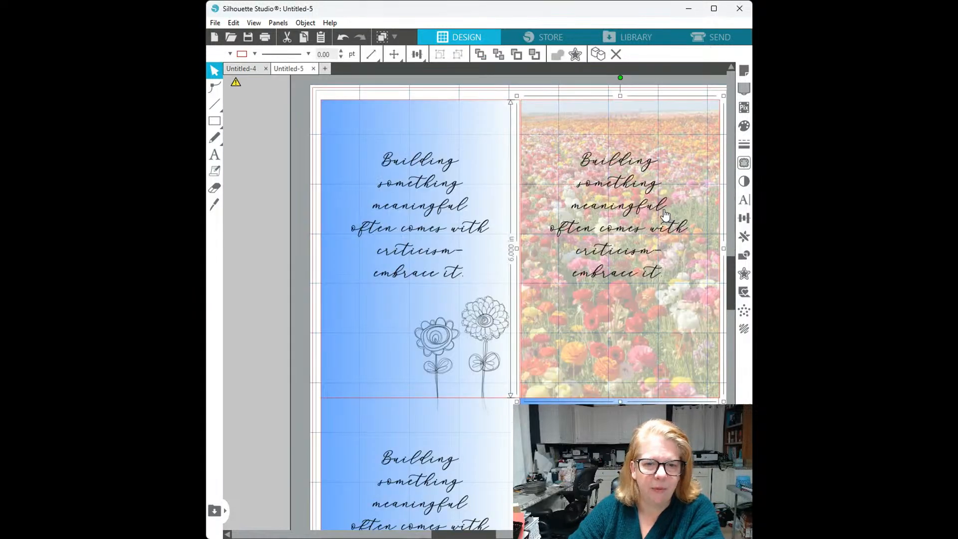
double_click(627, 204)
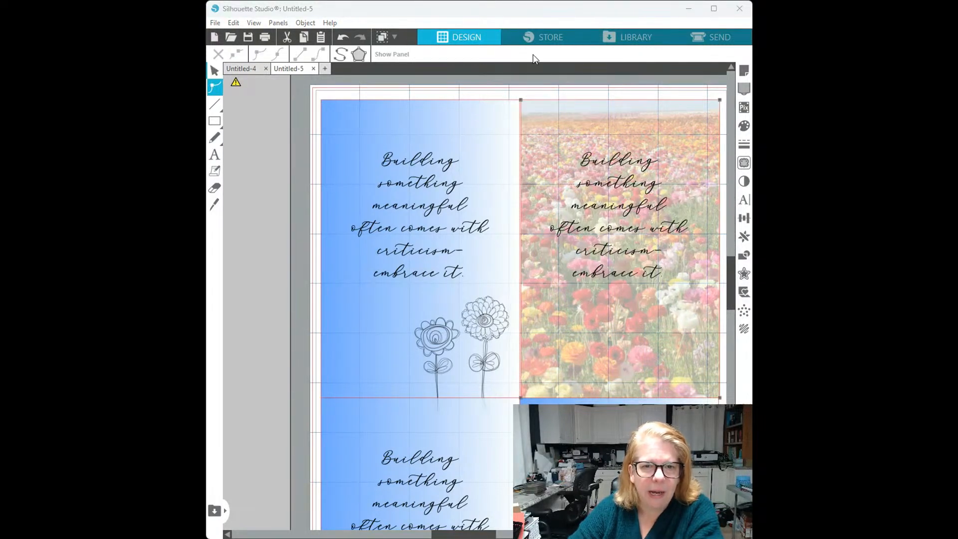
left_click(726, 87)
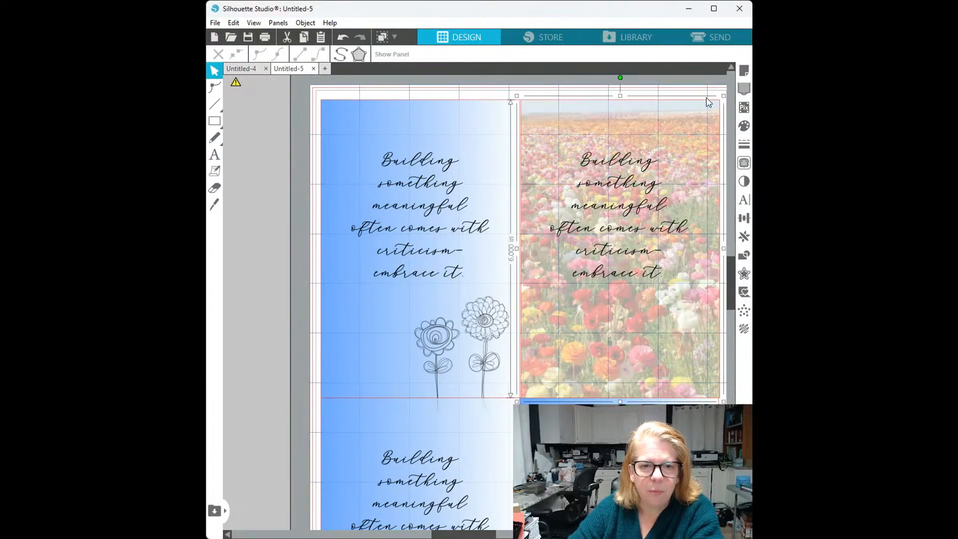
double_click(604, 162)
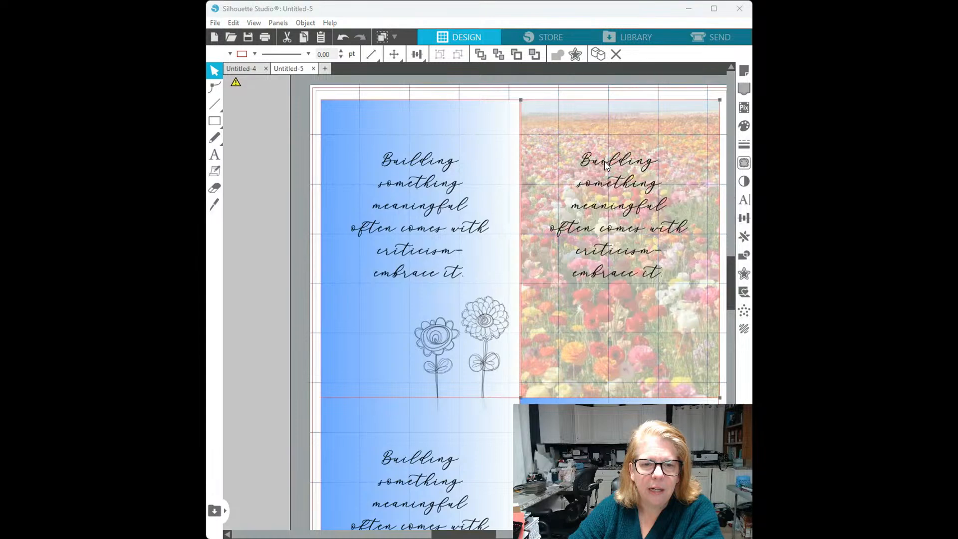
left_click(547, 93)
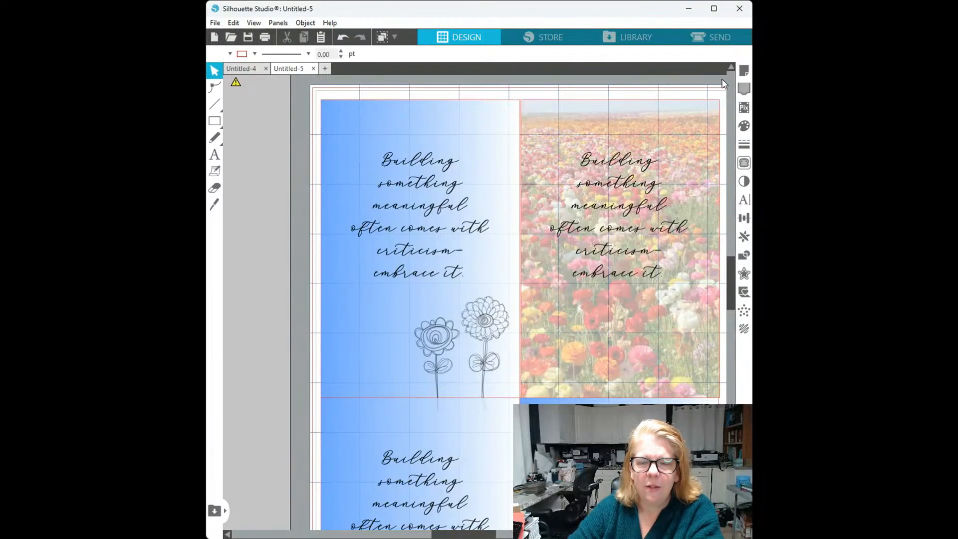
left_click(657, 130)
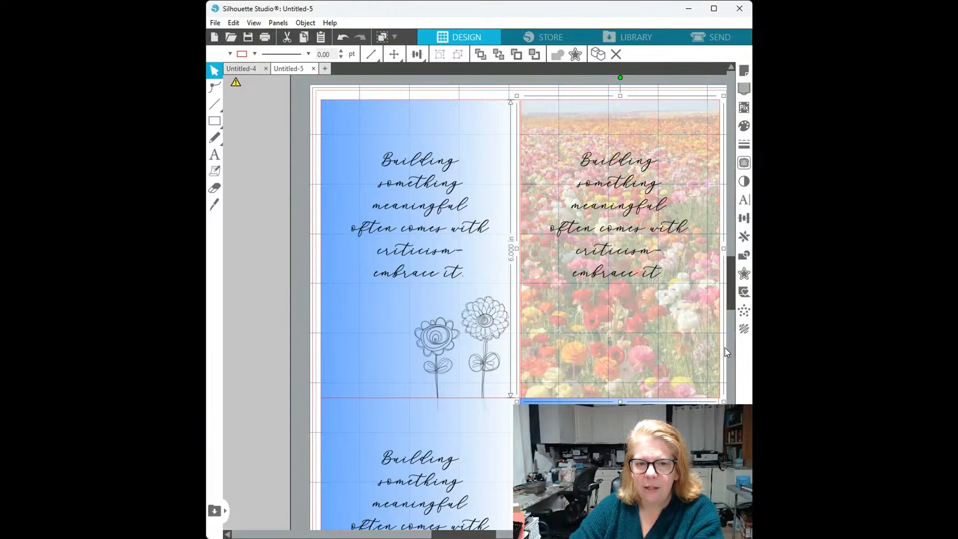
left_click(233, 185)
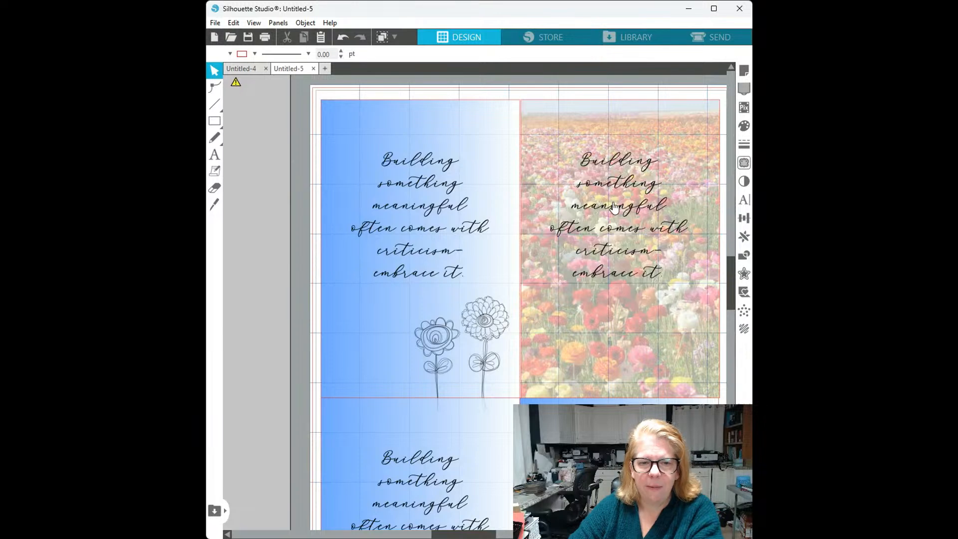
left_click(620, 185)
double_click(620, 185)
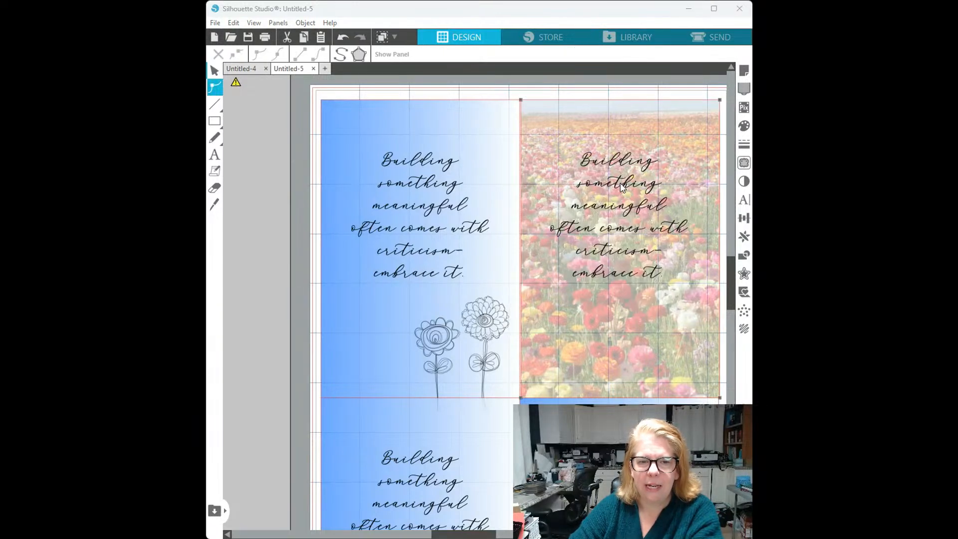
left_click(724, 84)
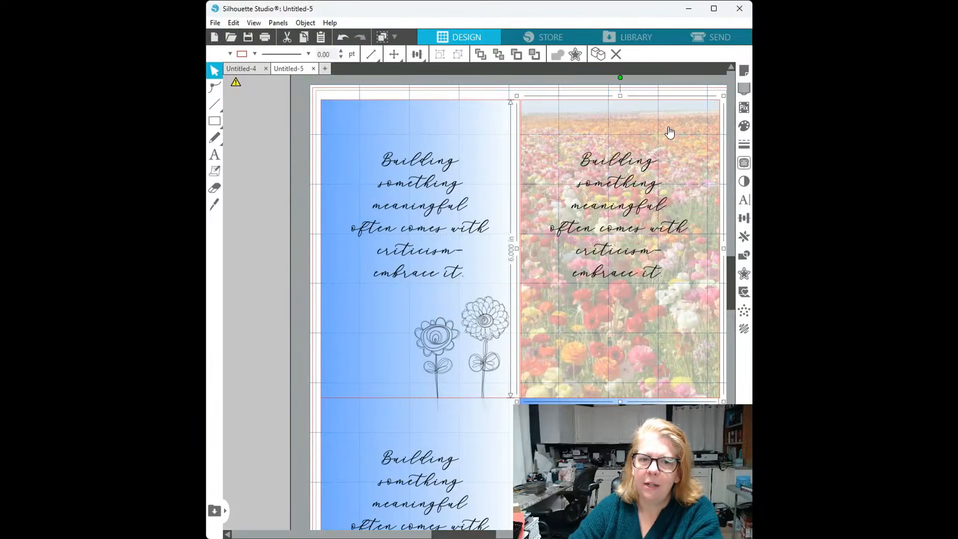
Move the flower photo card off its sentence toward the page's left side and replace that sentence with the copied one
left_click_drag(666, 132, 325, 156)
left_click(620, 197)
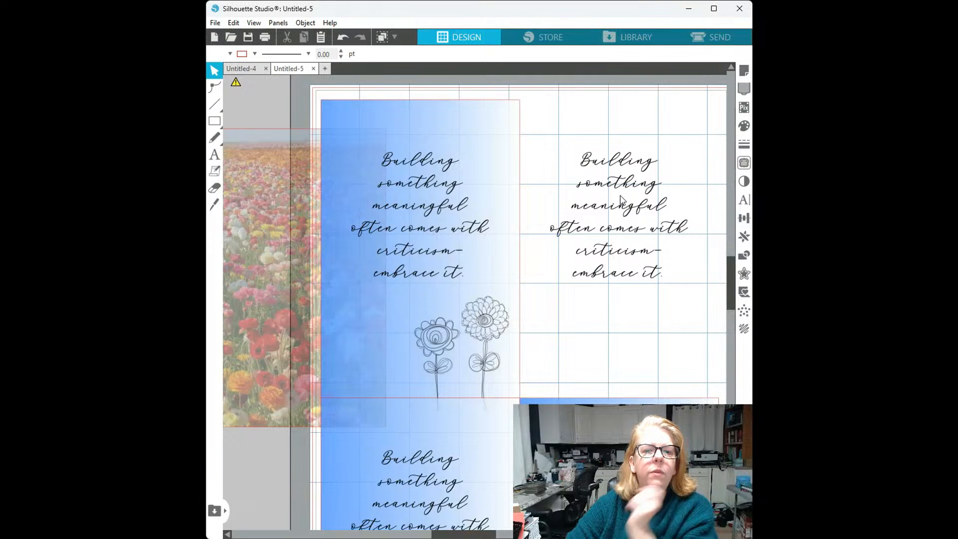
left_click(627, 180)
double_click(627, 191)
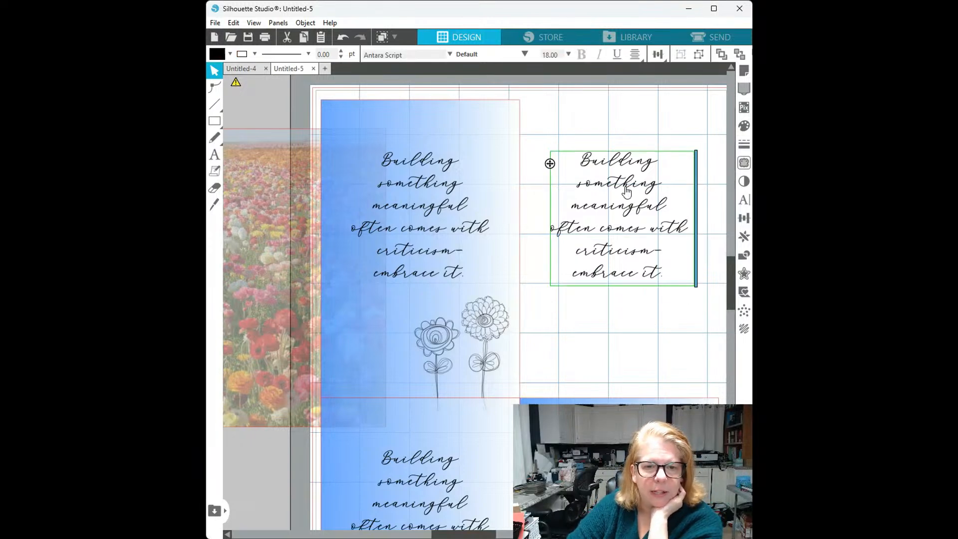
left_click_drag(669, 273, 559, 170)
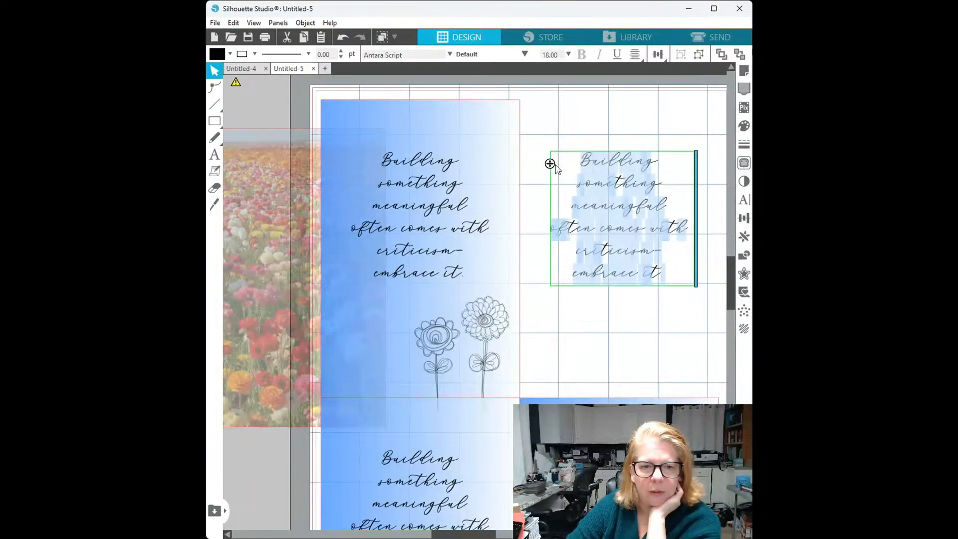
key("ctrl+v")
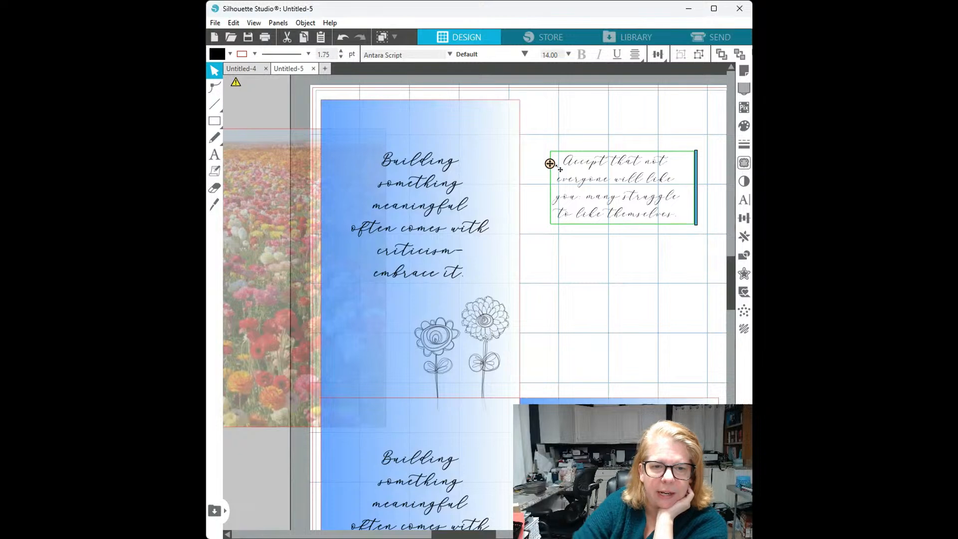
Set the pasted sentence's font size to 24 pt and move the flower photo card back behind it
left_click(624, 283)
left_click(611, 190)
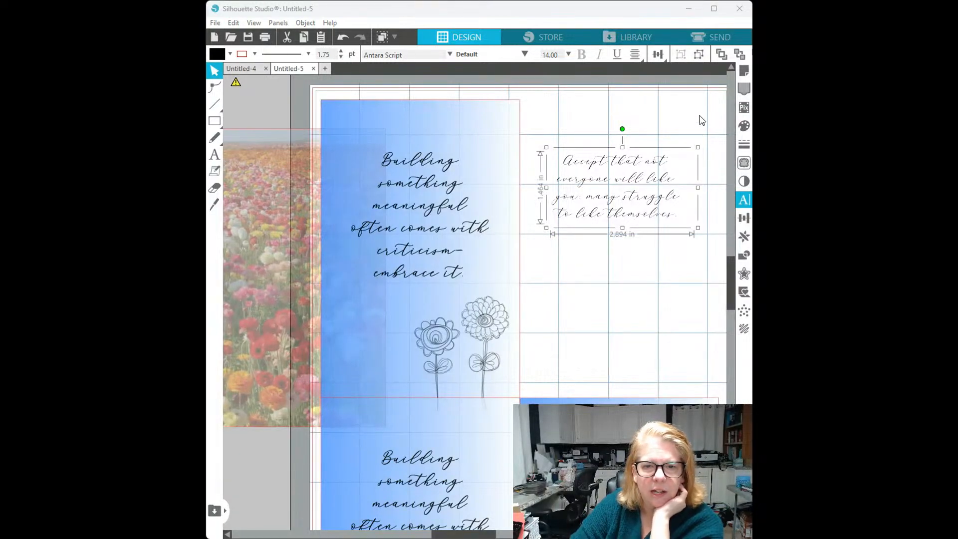
left_click(677, 187)
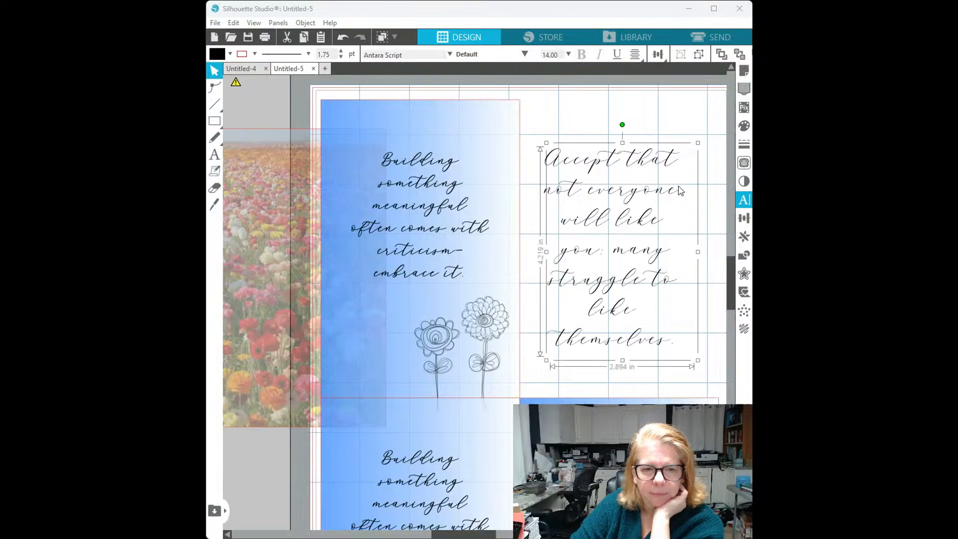
left_click(550, 119)
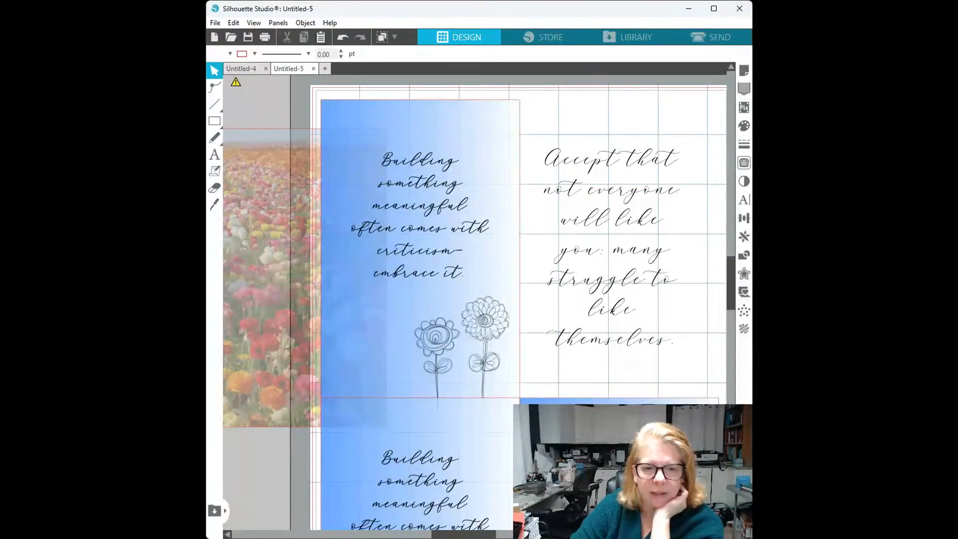
left_click(637, 162)
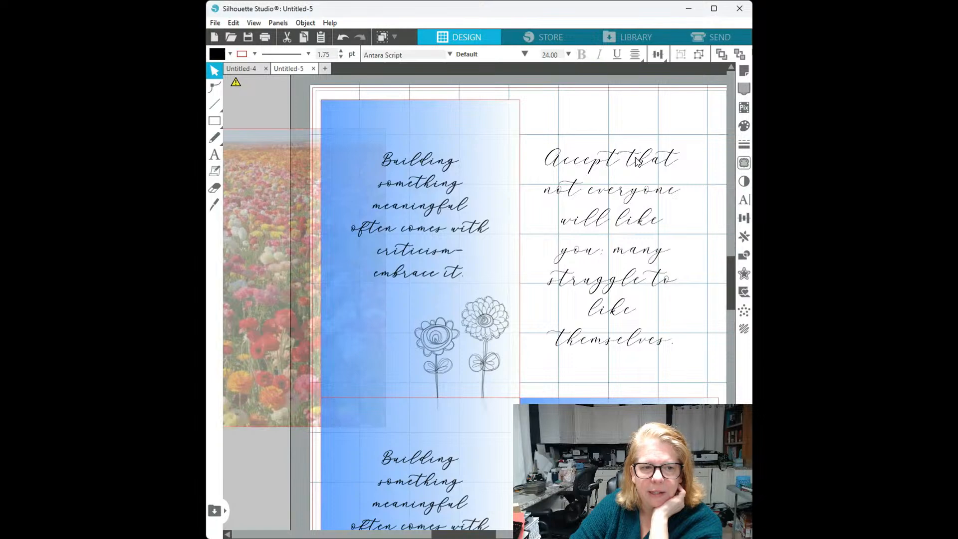
left_click_drag(269, 202, 599, 175)
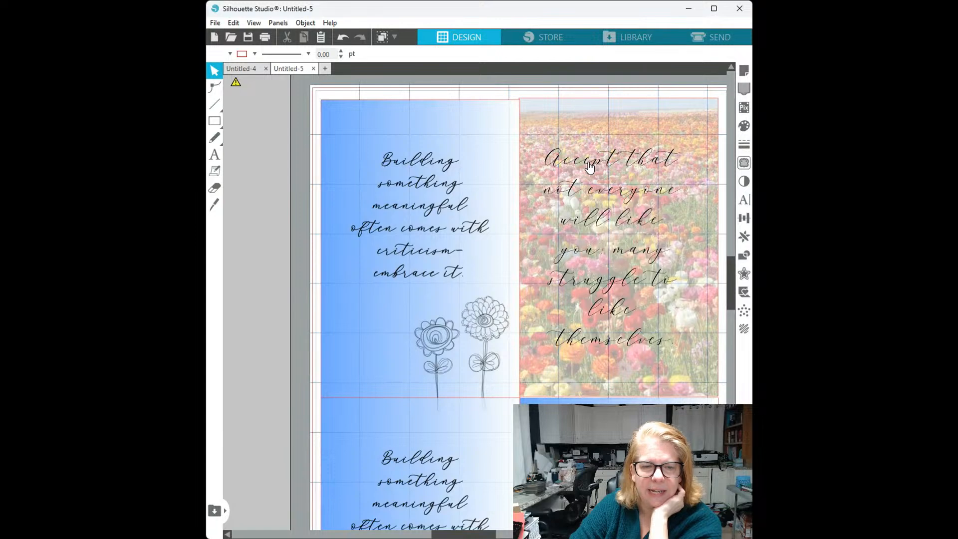
Try several fonts on the photo card's sentence, choose Echo Park Arrow Font and set its size to 36 pt
left_click(598, 166)
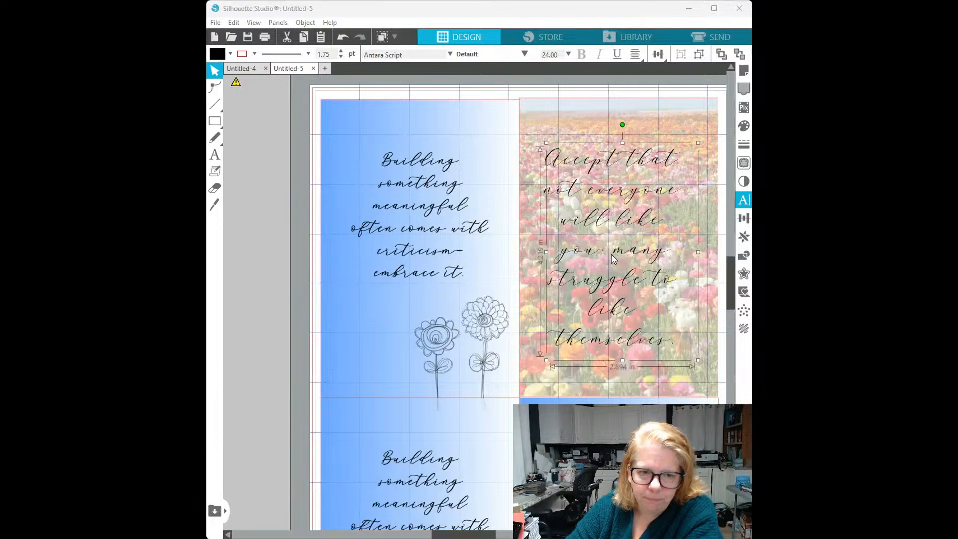
key("ctrl+z")
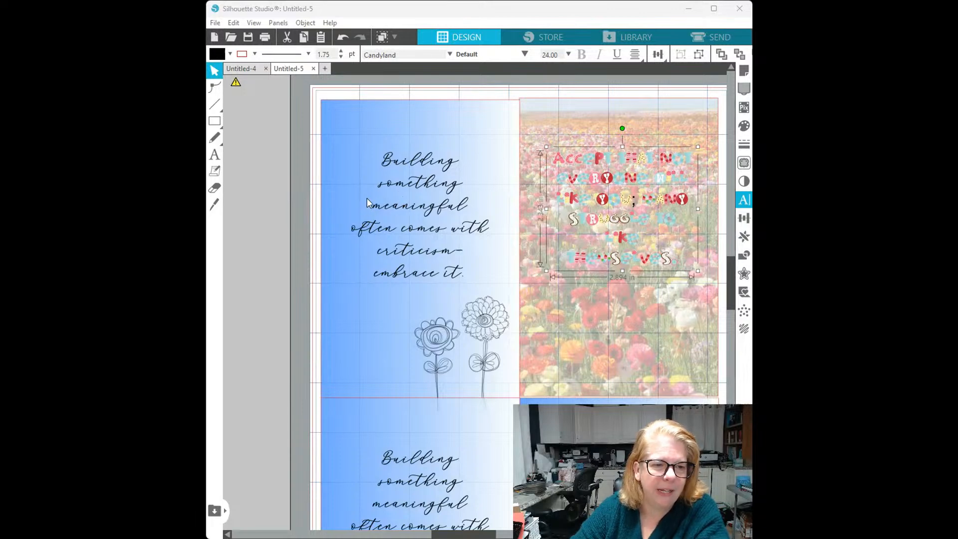
key("Down")
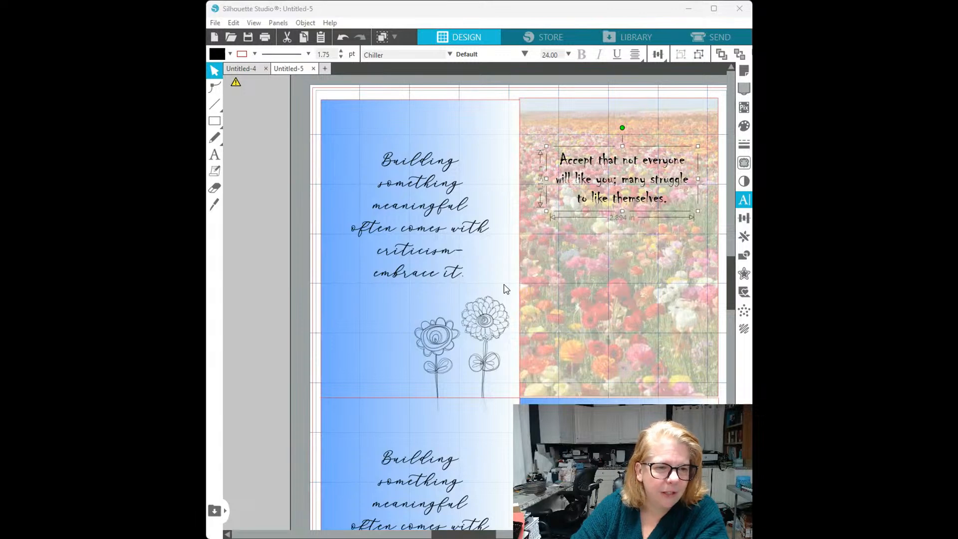
left_click(399, 254)
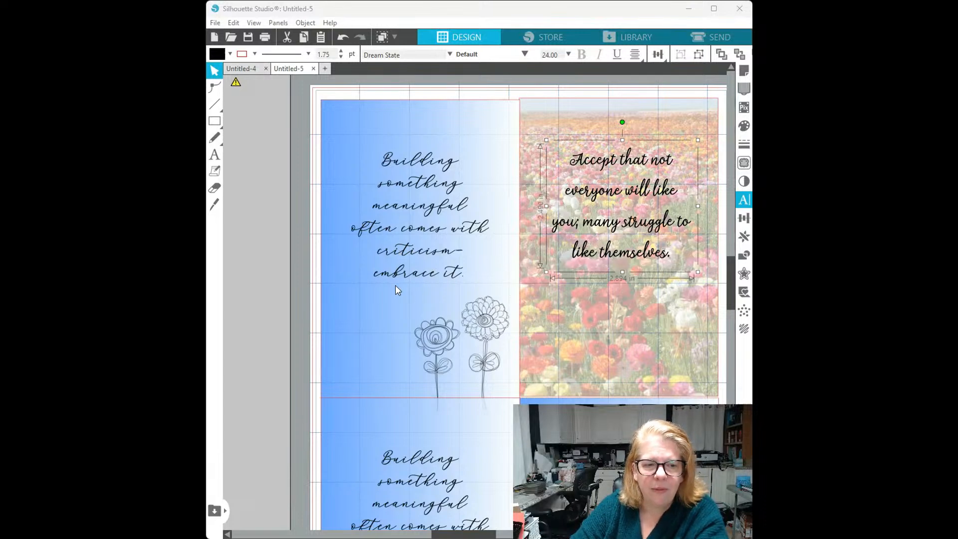
key("Down")
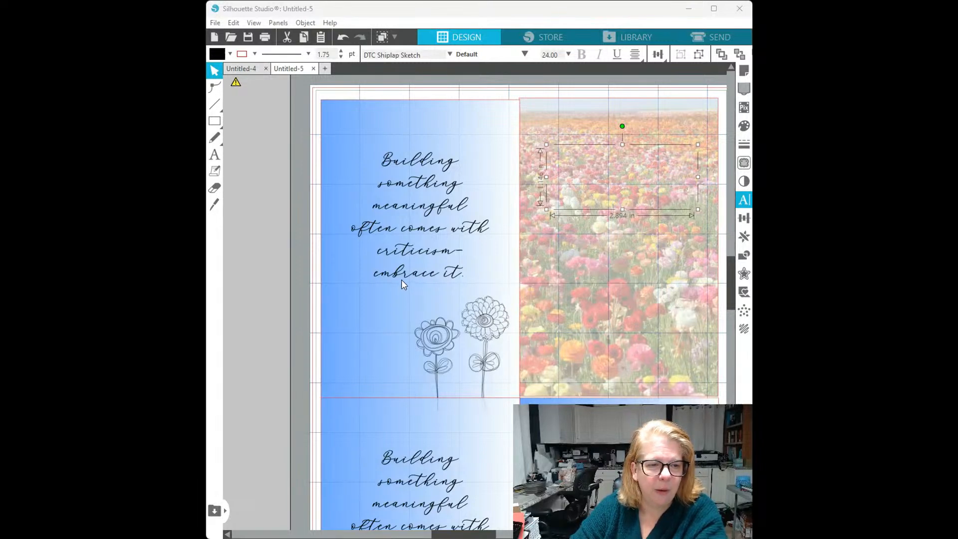
key("Down")
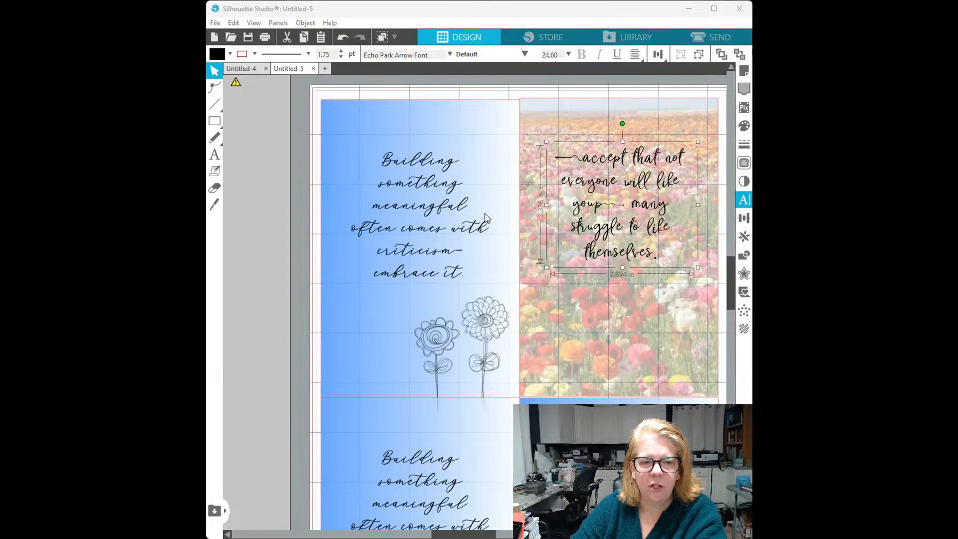
left_click(464, 217)
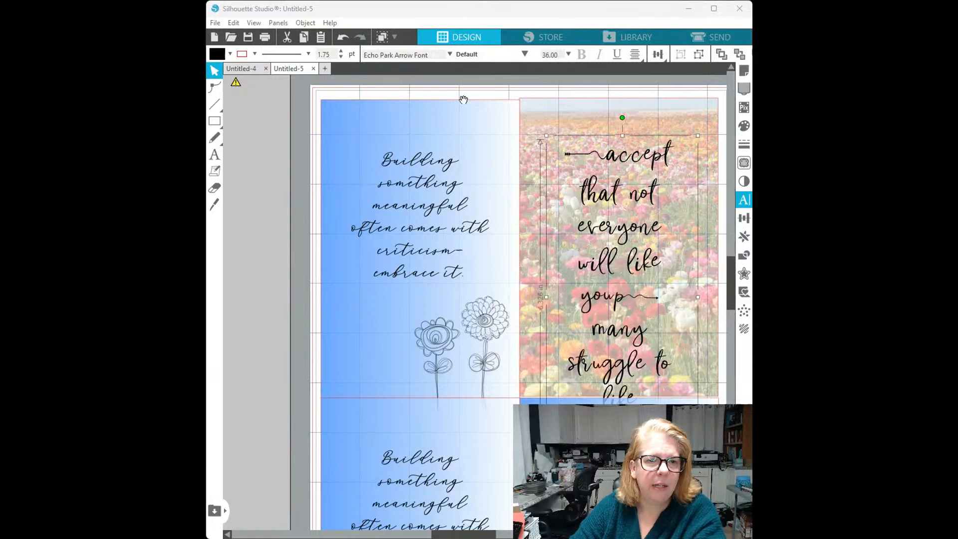
Move the sentence to the photo card's upper left corner and widen its text box to the card's full width, rewrapping the lines
left_click_drag(614, 197, 586, 159)
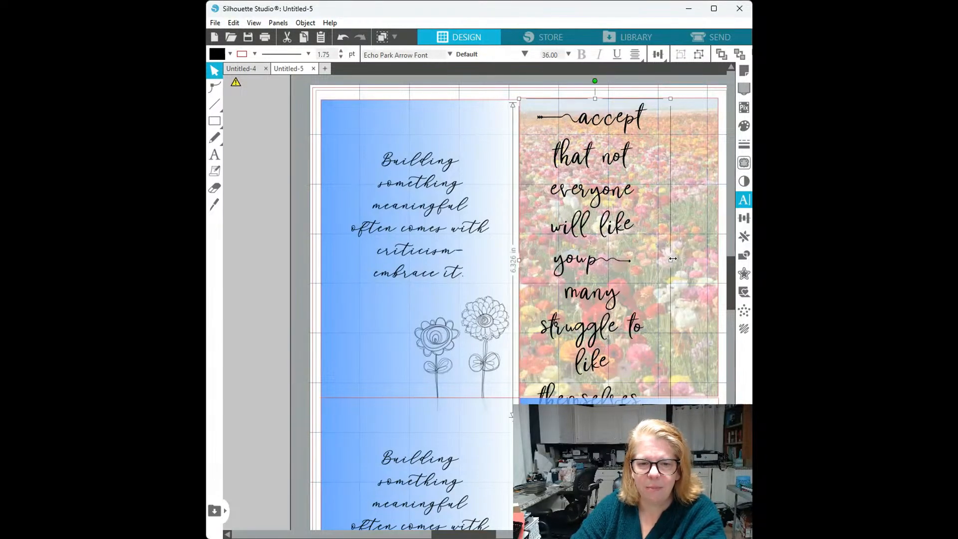
left_click_drag(671, 259, 716, 253)
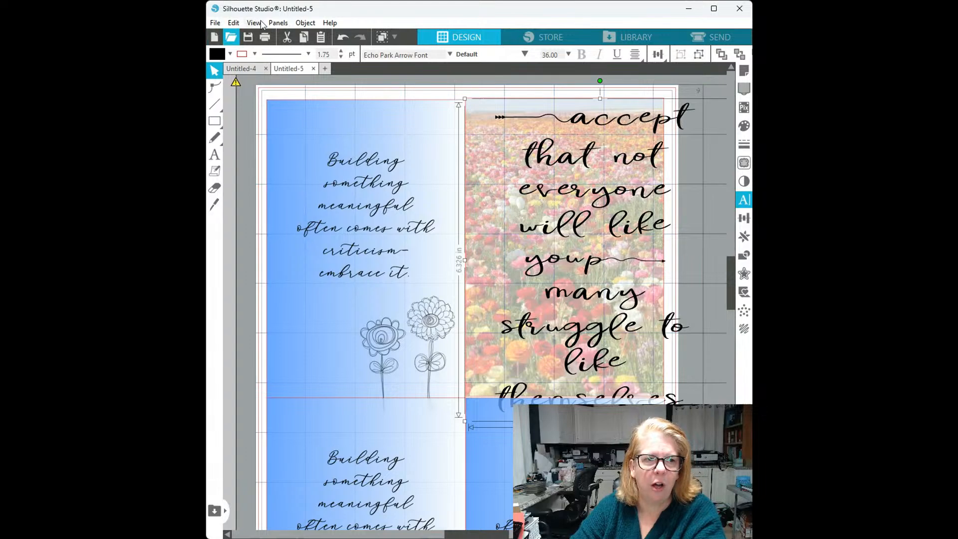
left_click(342, 36)
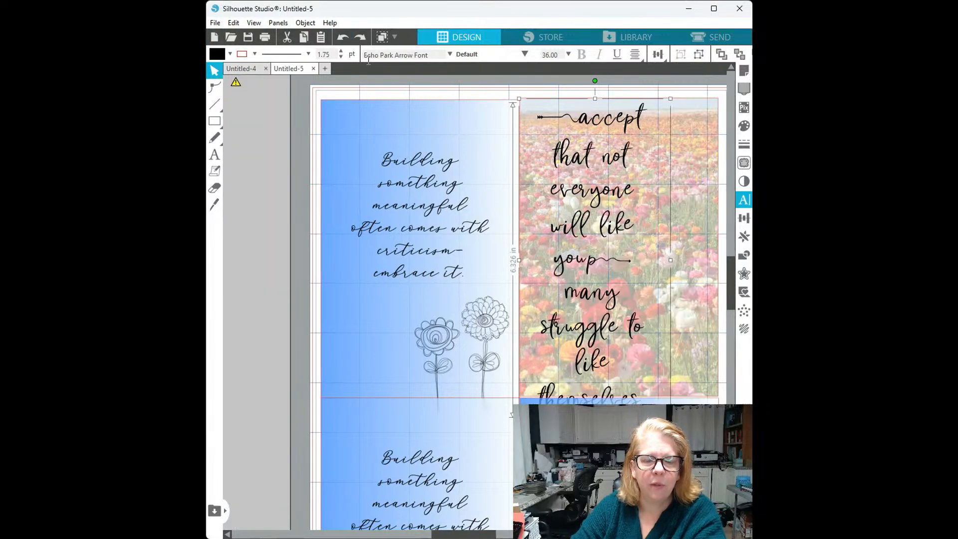
double_click(598, 195)
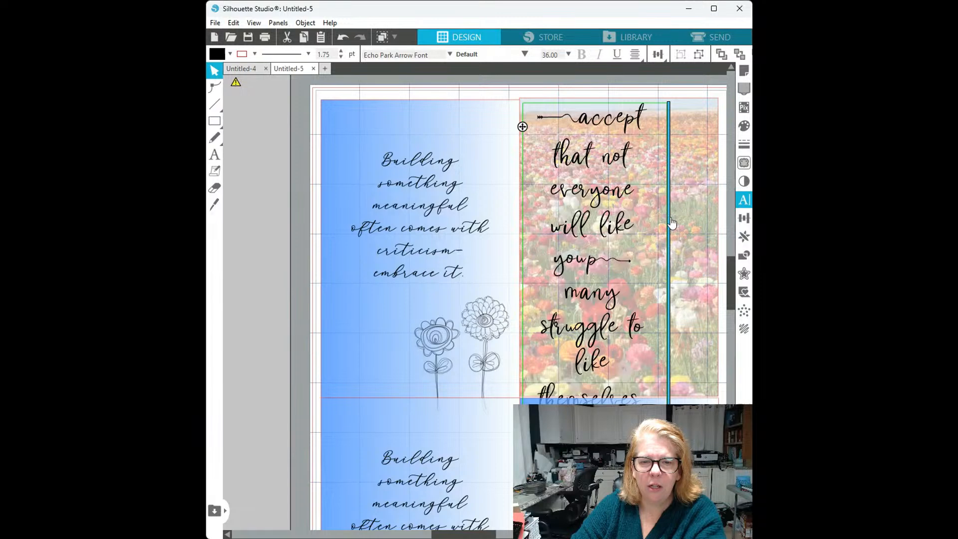
left_click_drag(671, 222, 716, 225)
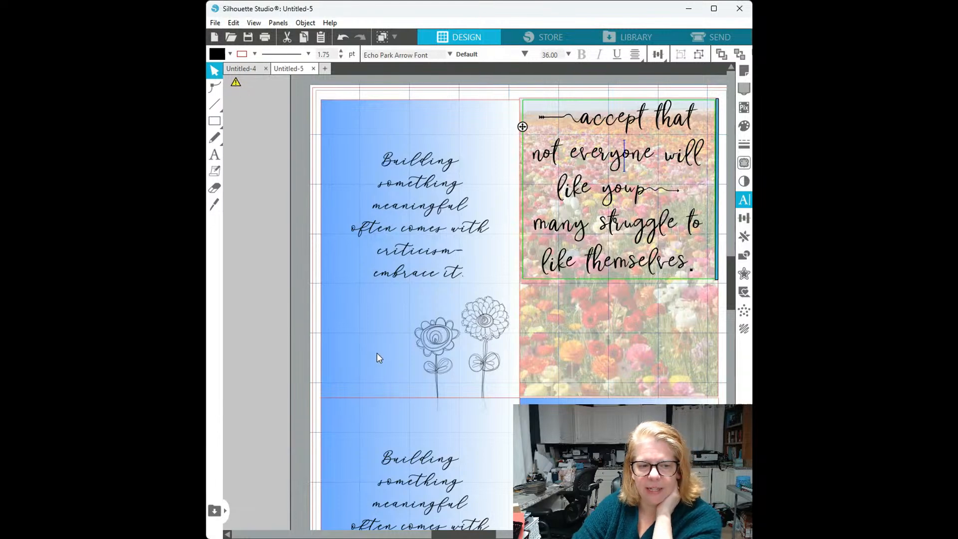
left_click(625, 85)
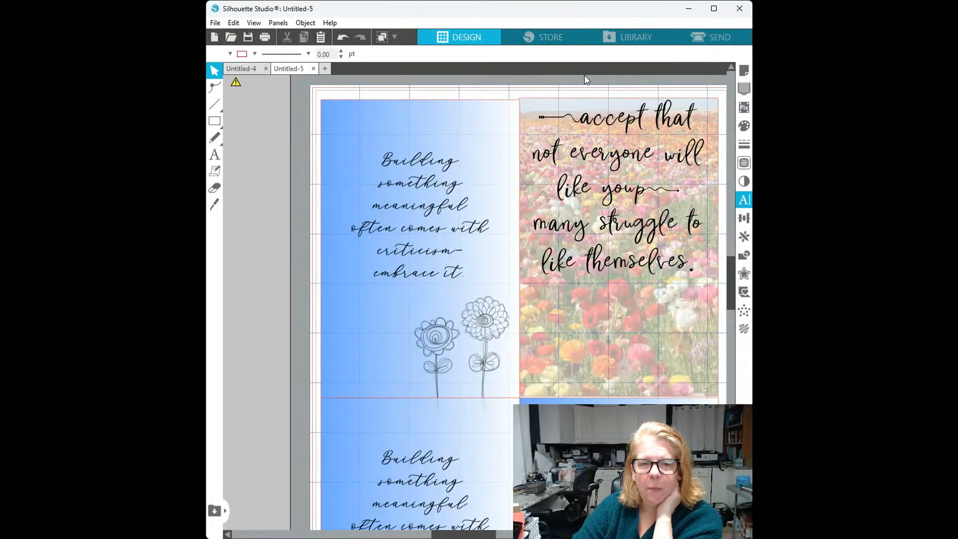
Align the sentence to the center of the flower photo card
left_click(592, 106)
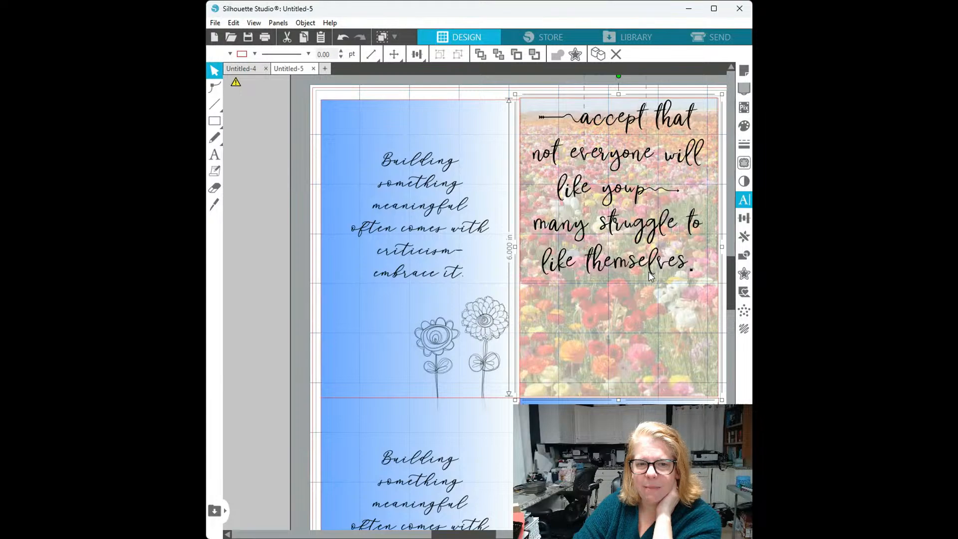
left_click(746, 219)
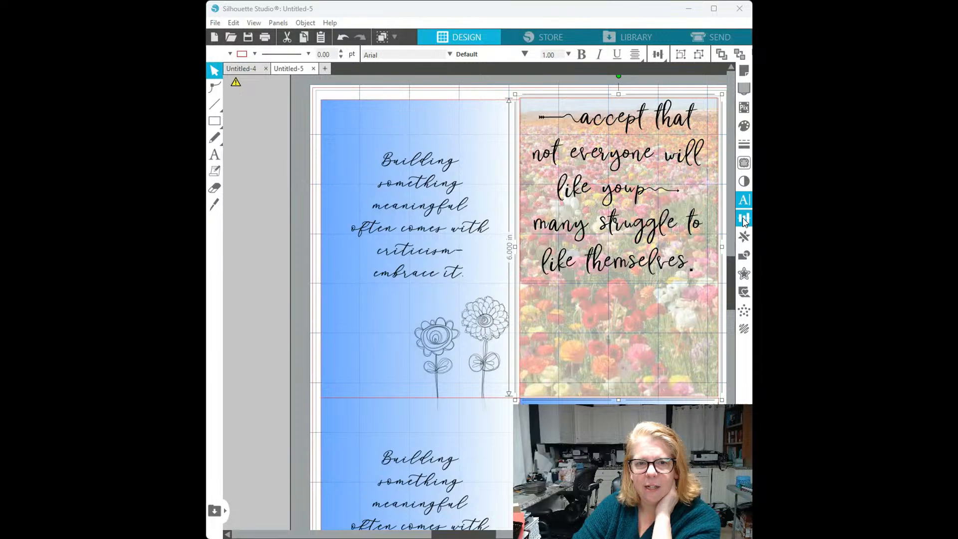
left_click(673, 160)
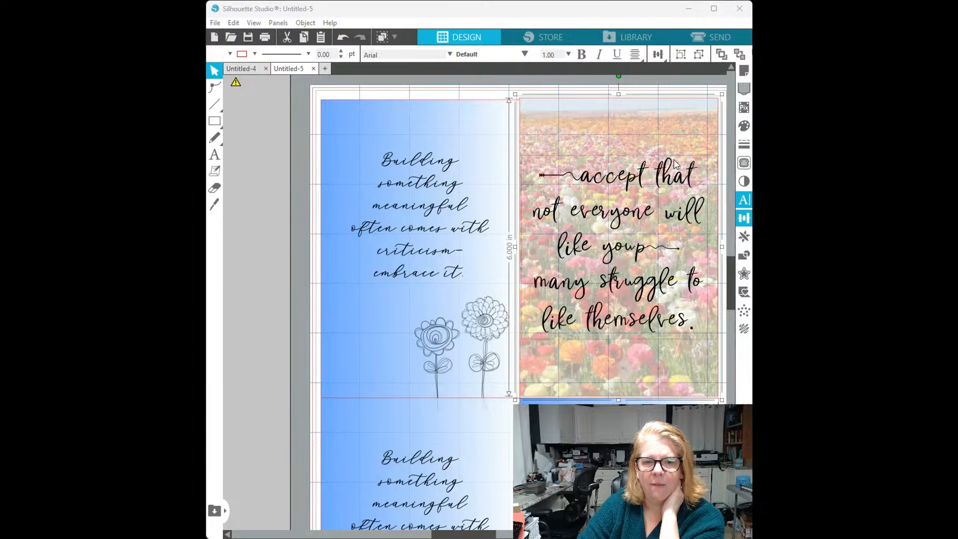
left_click(723, 76)
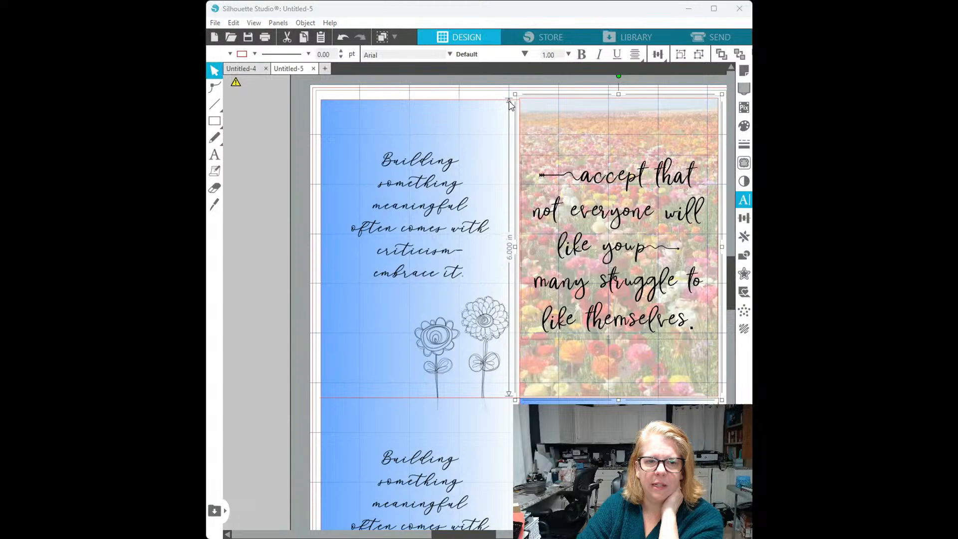
left_click(249, 165)
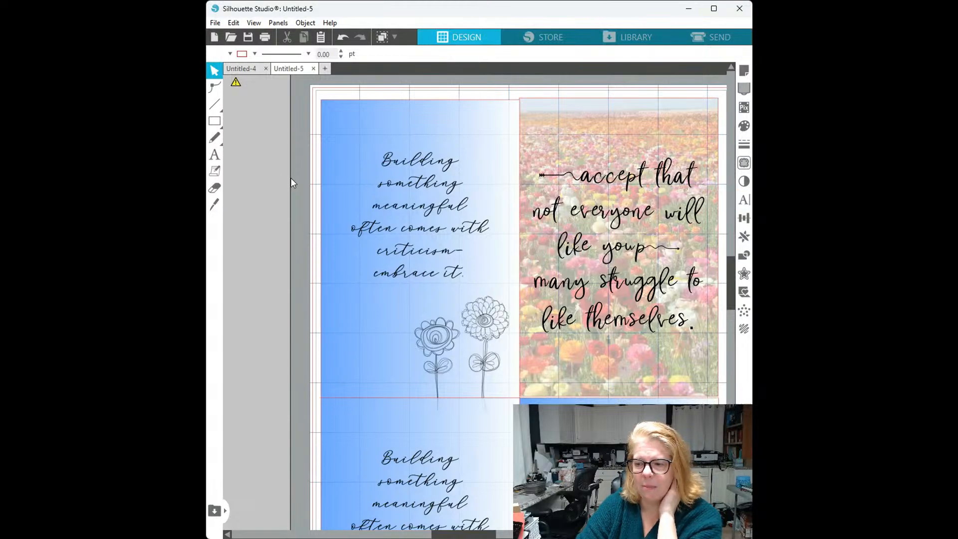
Filter the library's flower results to patterns and fill the lower-left card with the tulip flowers canvas pattern
scroll(336, 178, "down", 2)
scroll(338, 177, "down", 12)
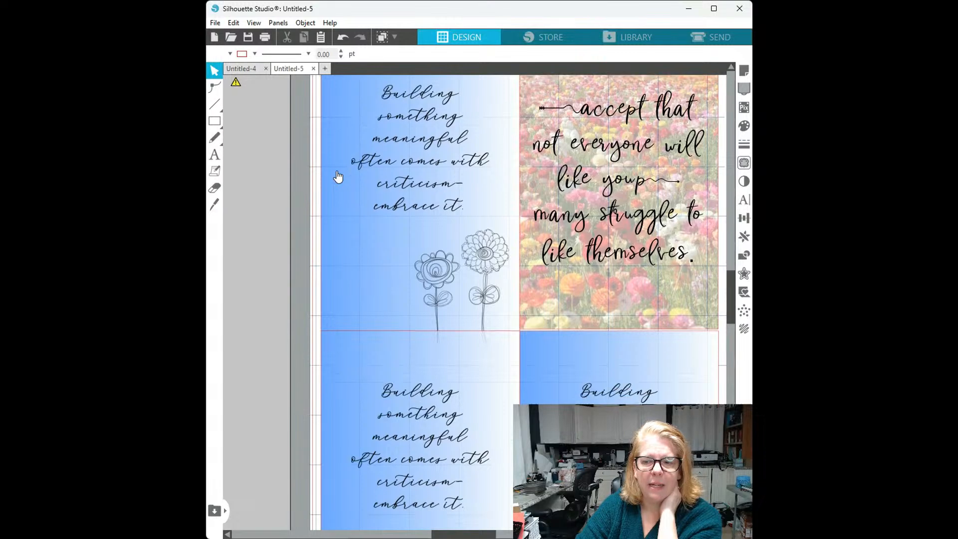
scroll(354, 179, "down", 2)
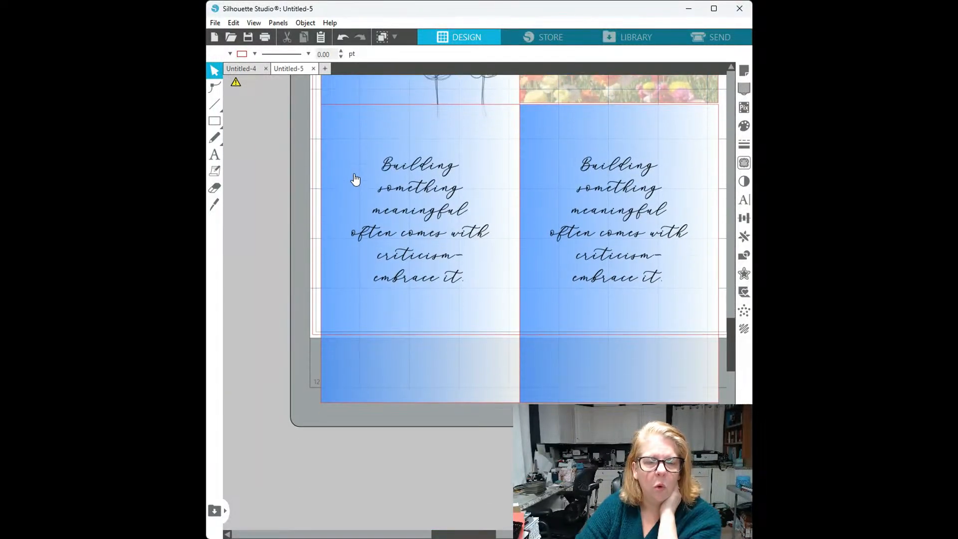
left_click(491, 129)
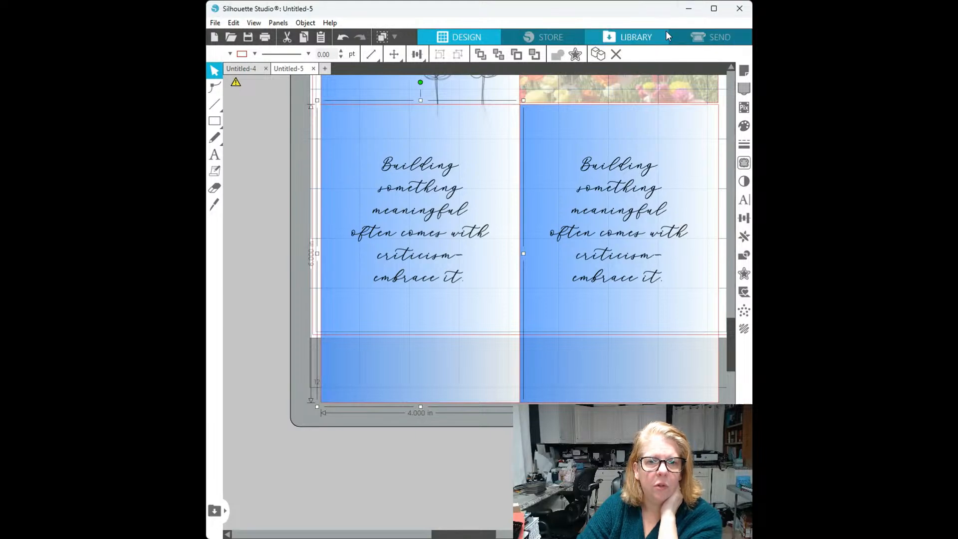
left_click(649, 35)
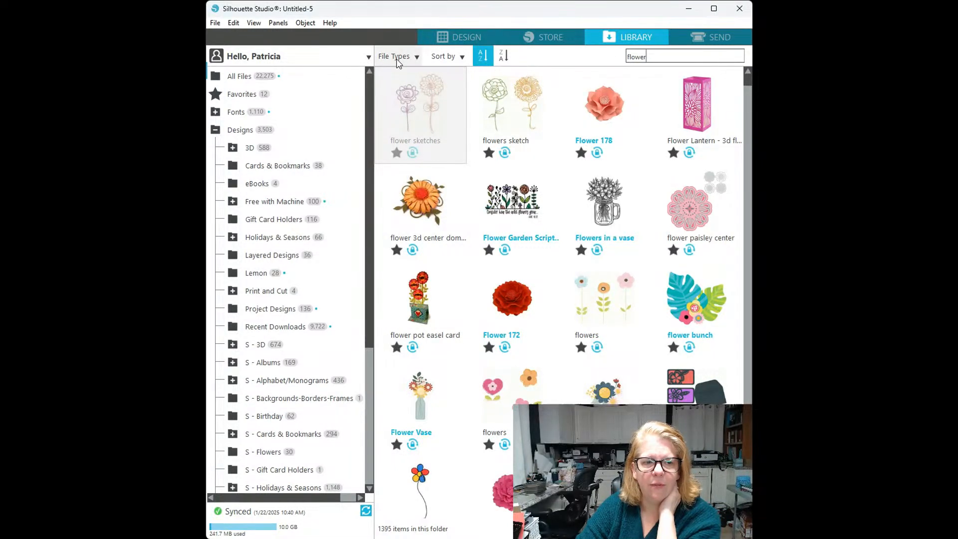
left_click(397, 58)
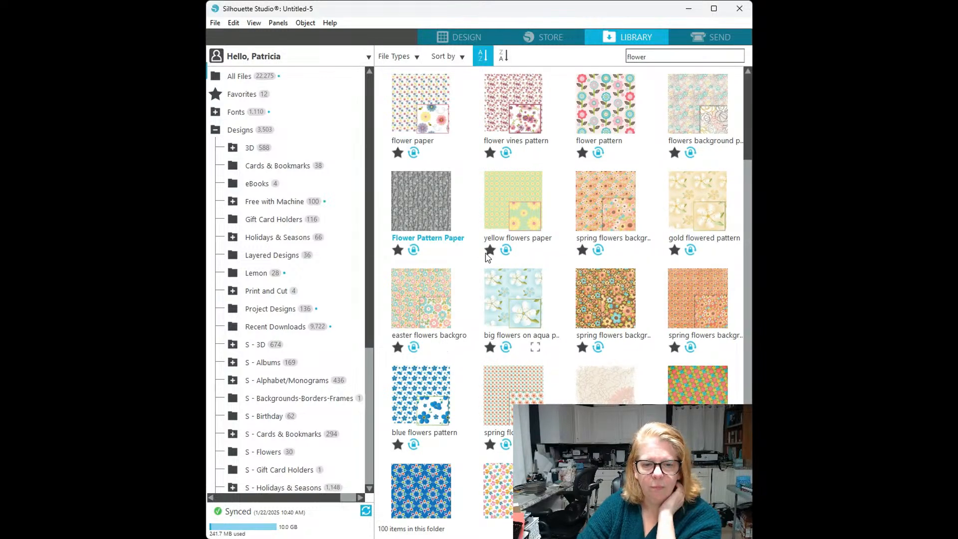
scroll(486, 255, "down", 5)
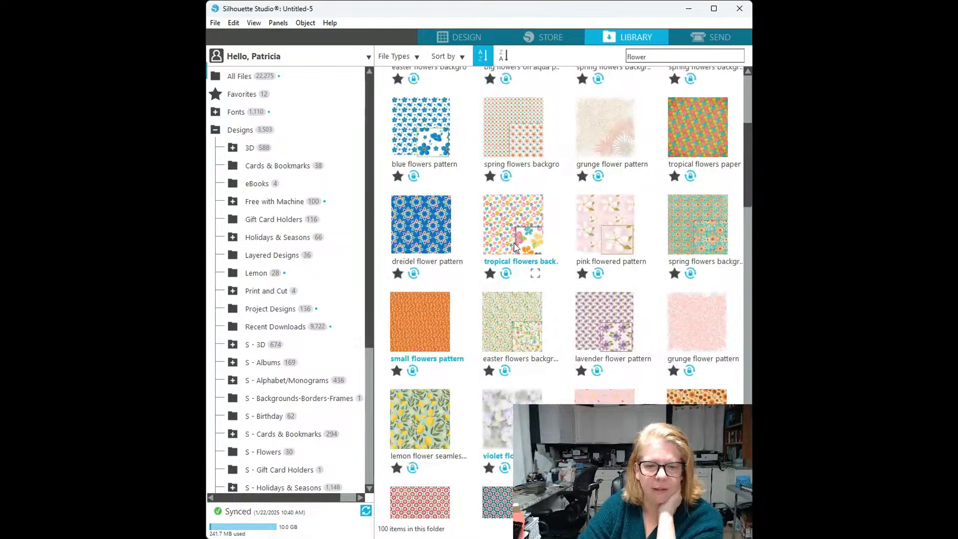
scroll(515, 247, "down", 3)
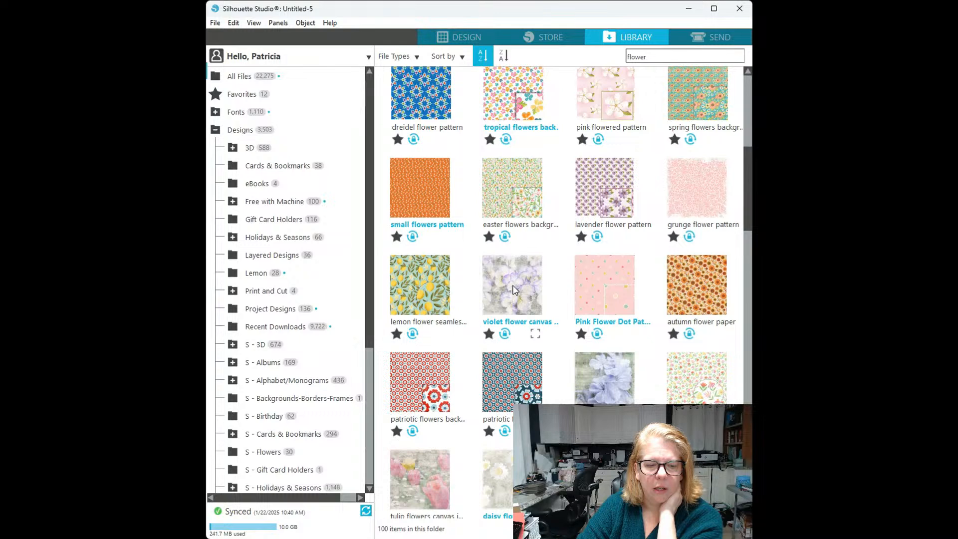
scroll(516, 291, "down", 2)
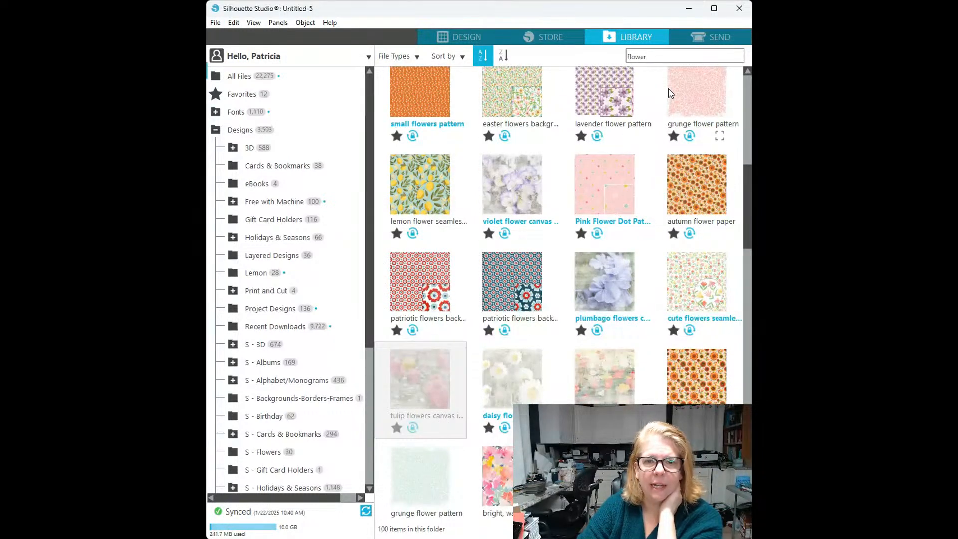
double_click(423, 393)
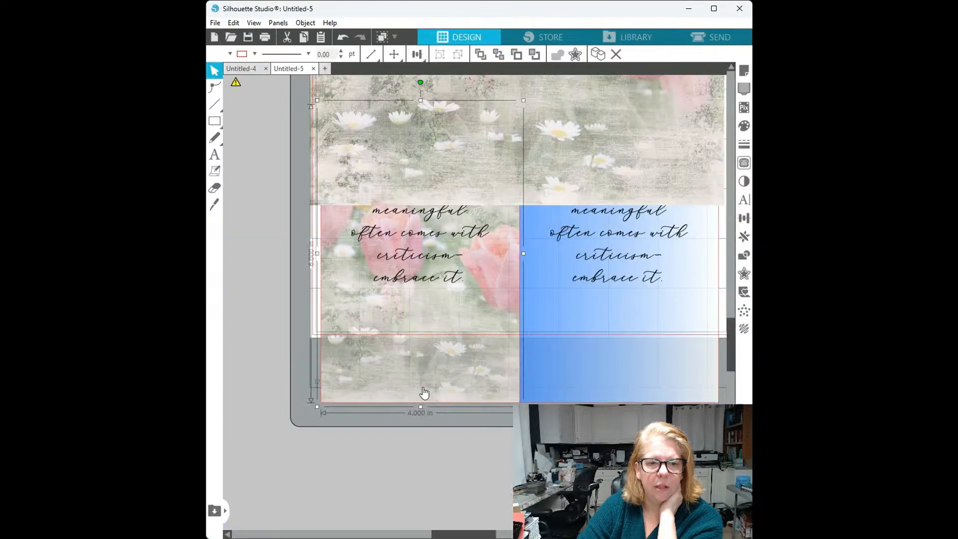
left_click(502, 422)
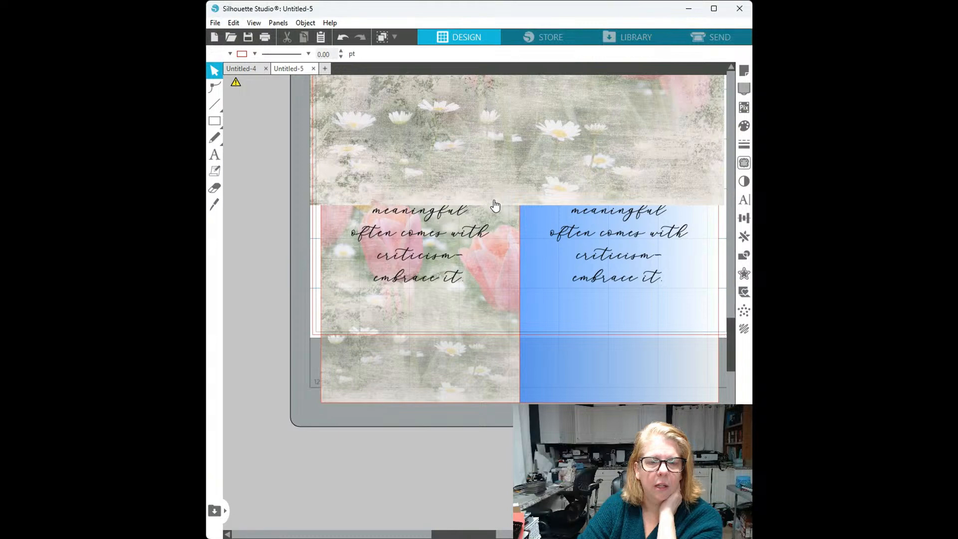
Move the large loose tulip image aside from the cards and delete it
scroll(495, 205, "up", 10)
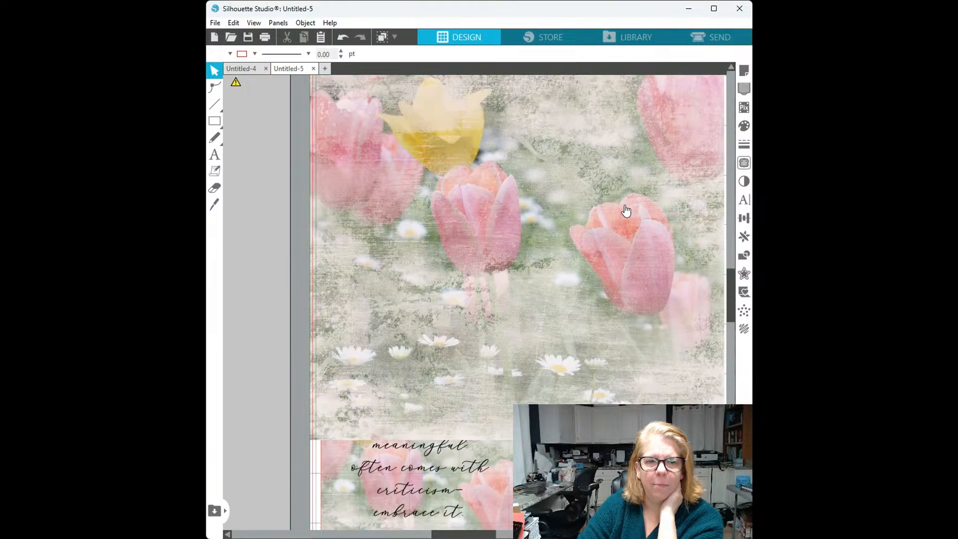
scroll(624, 199, "up", 2)
left_click_drag(624, 188, 560, 217)
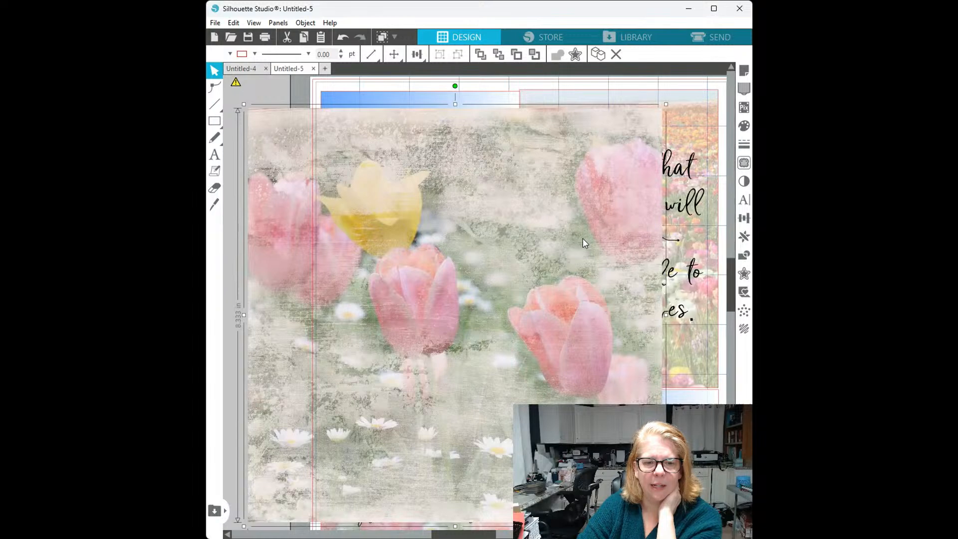
key("Delete")
Copy the sentence "Let go of stress over things beyond your control-it's not worth your energy" from the Untitled-4 document and return to Untitled-5
scroll(269, 342, "down", 4)
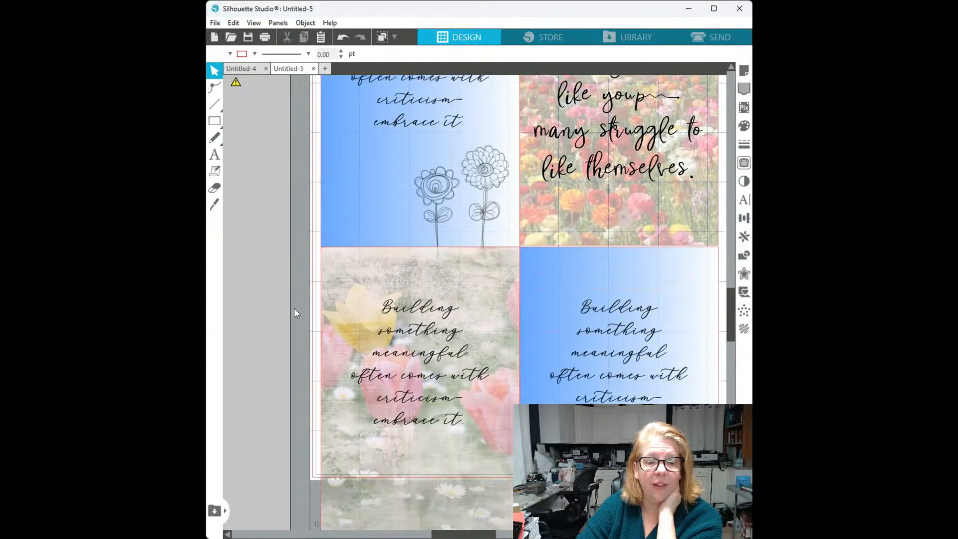
scroll(321, 313, "down", 2)
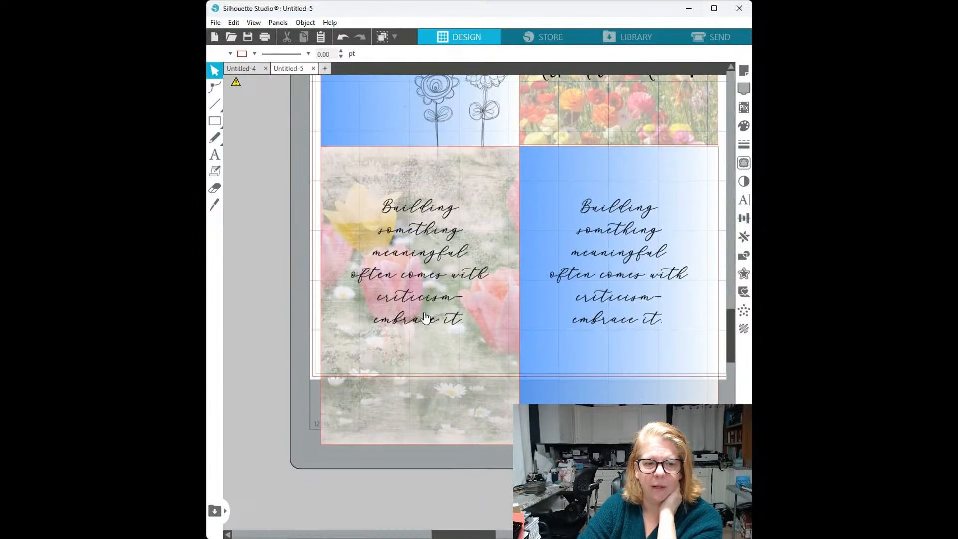
left_click(240, 70)
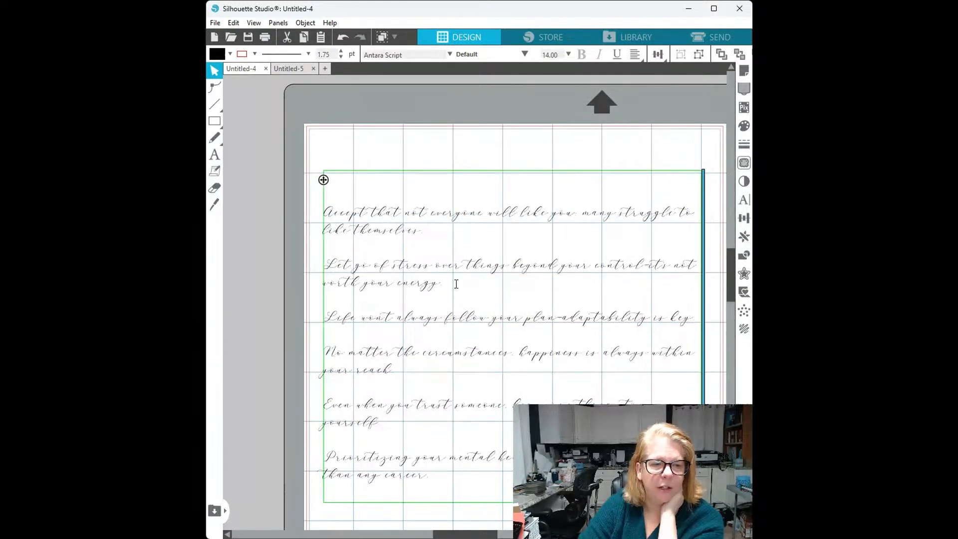
left_click_drag(443, 284, 331, 268)
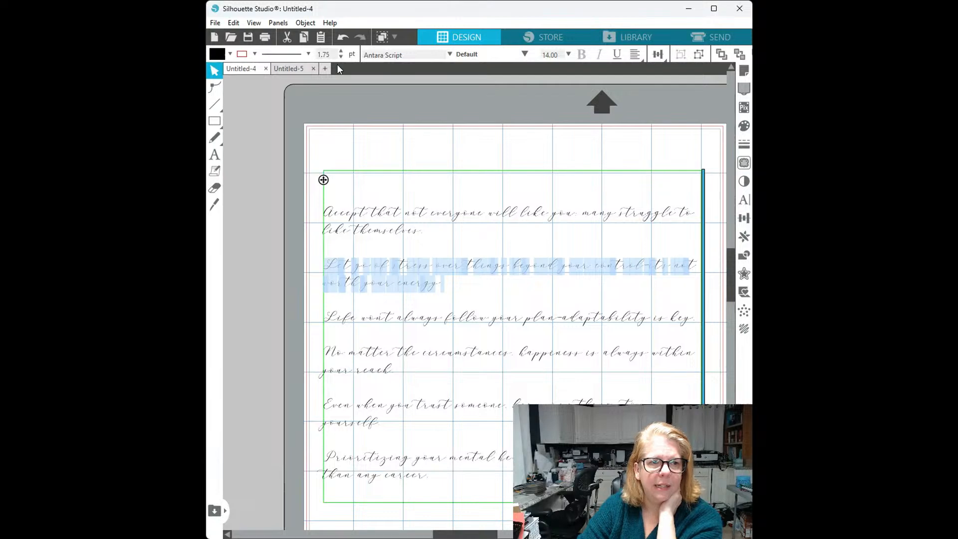
left_click(289, 68)
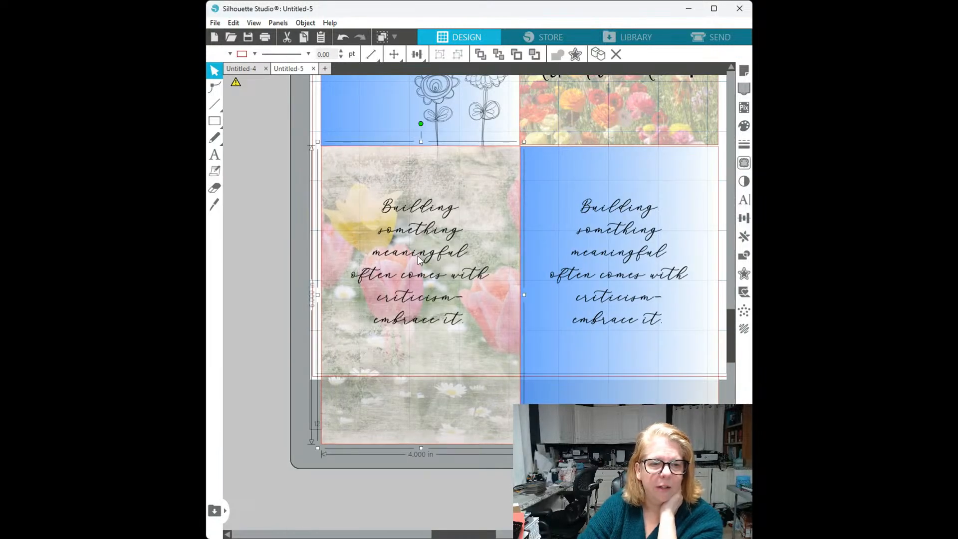
Replace the tulip card's sentence with the copied "Let go of stress" sentence
double_click(417, 255)
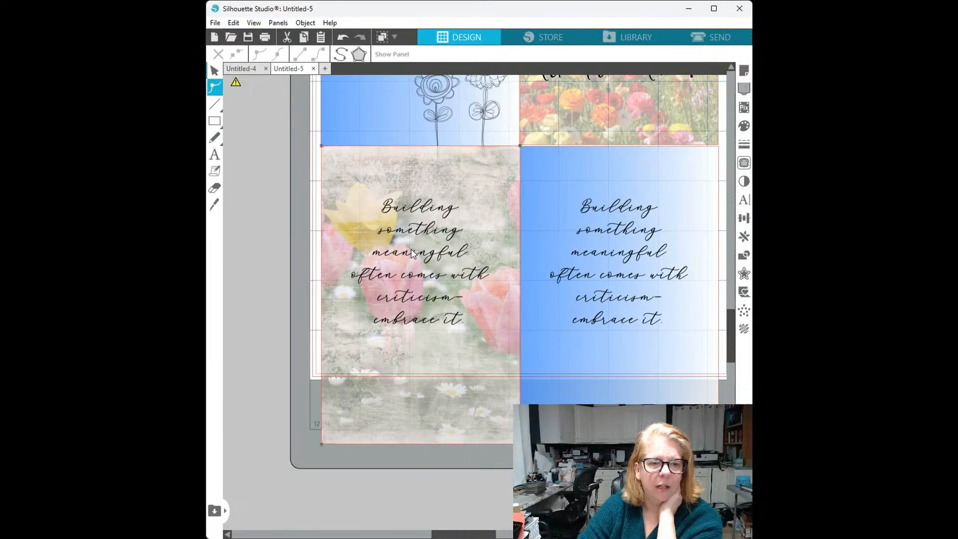
left_click(411, 254)
double_click(413, 258)
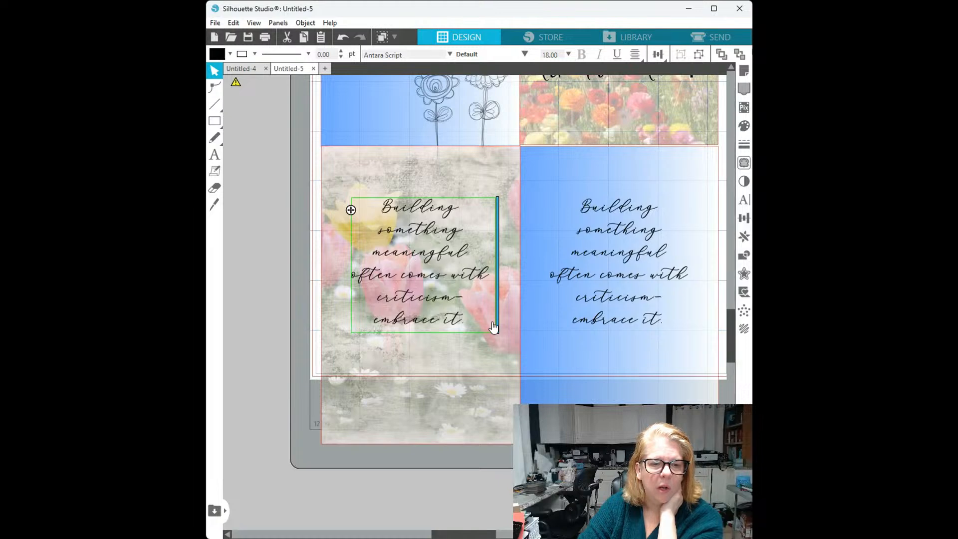
left_click_drag(471, 322, 369, 205)
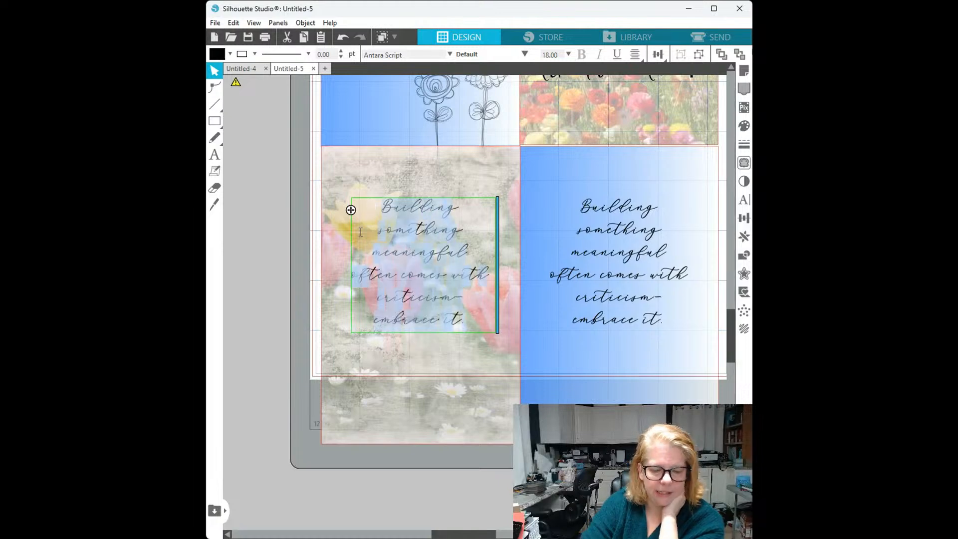
type("Let go of stress over things beyond your control-it's not worth your energy")
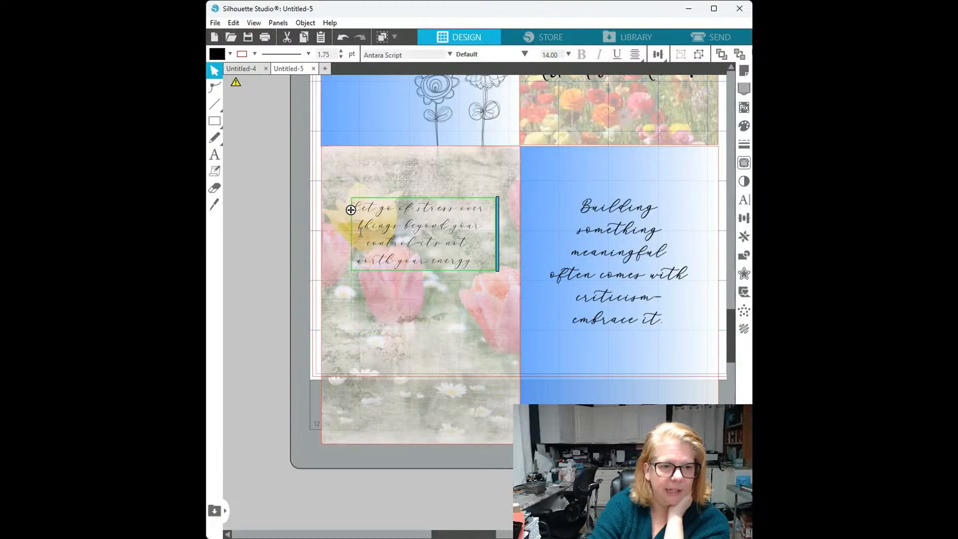
left_click(298, 225)
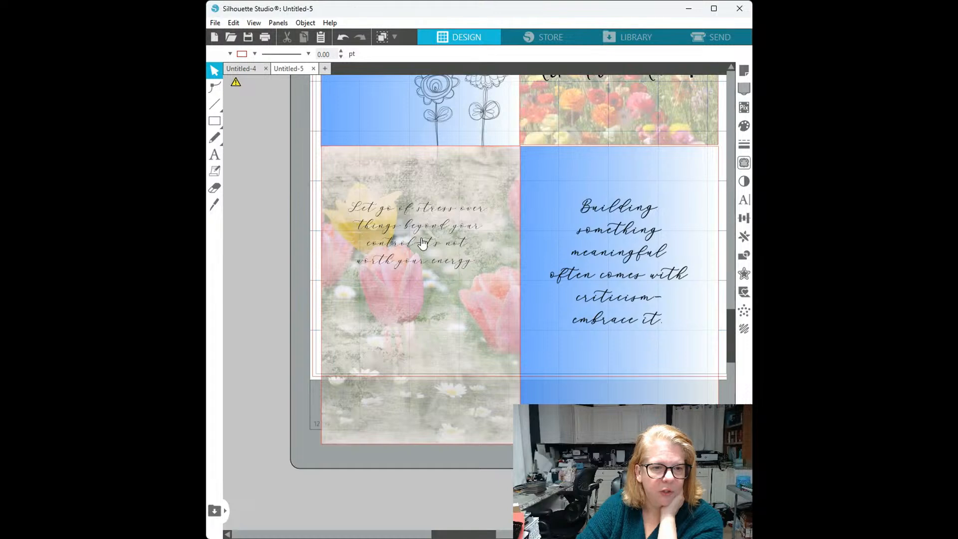
Select the tulip card's sentence, try the Amy Lou font and change it to Gigi
double_click(436, 205)
double_click(429, 212)
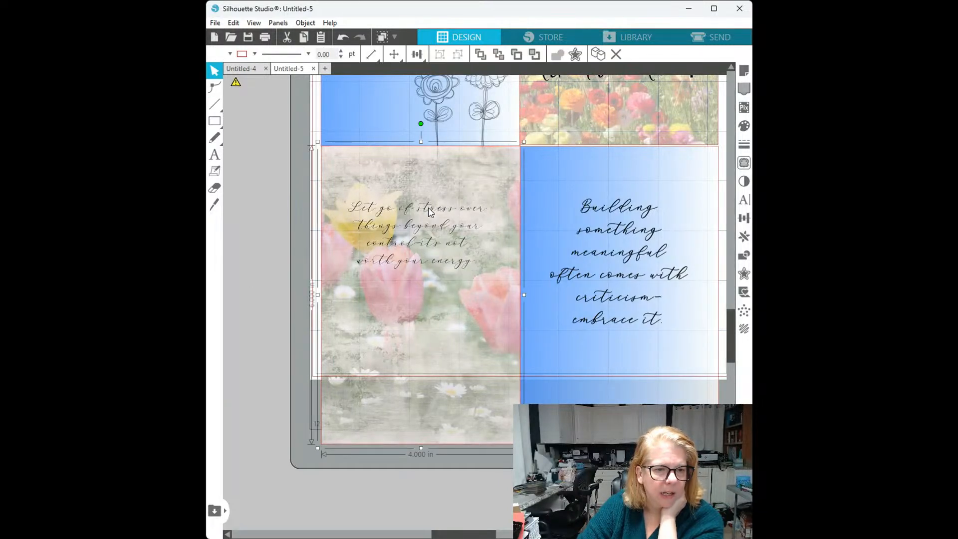
double_click(430, 212)
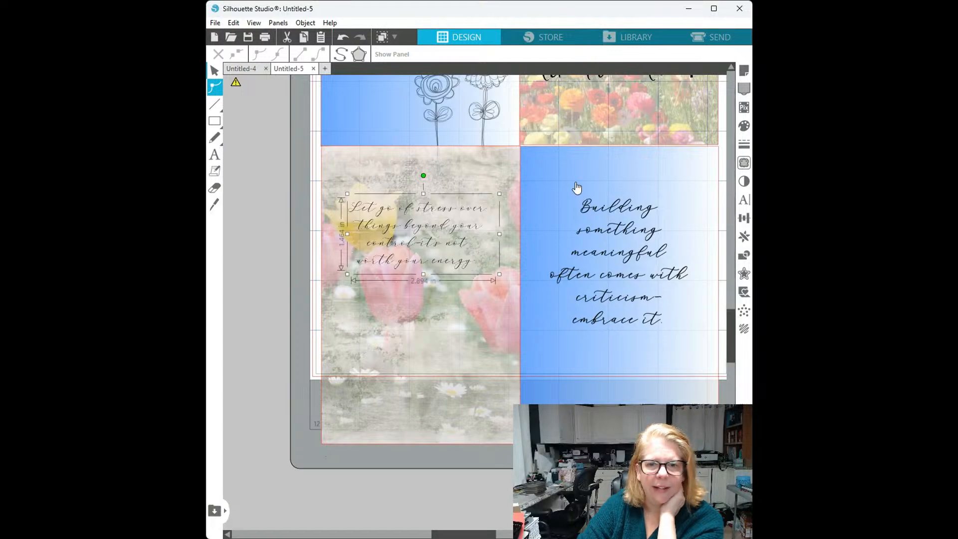
left_click(743, 199)
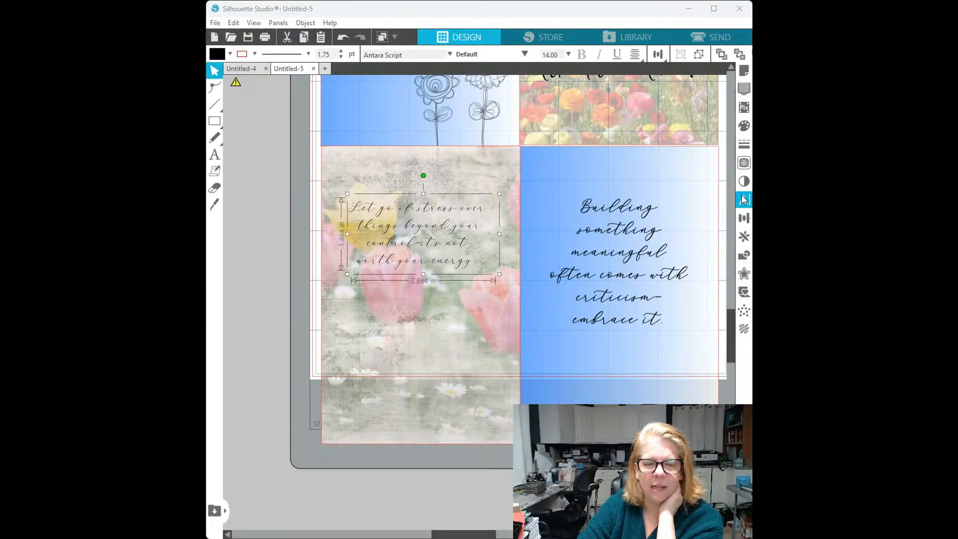
left_click(621, 192)
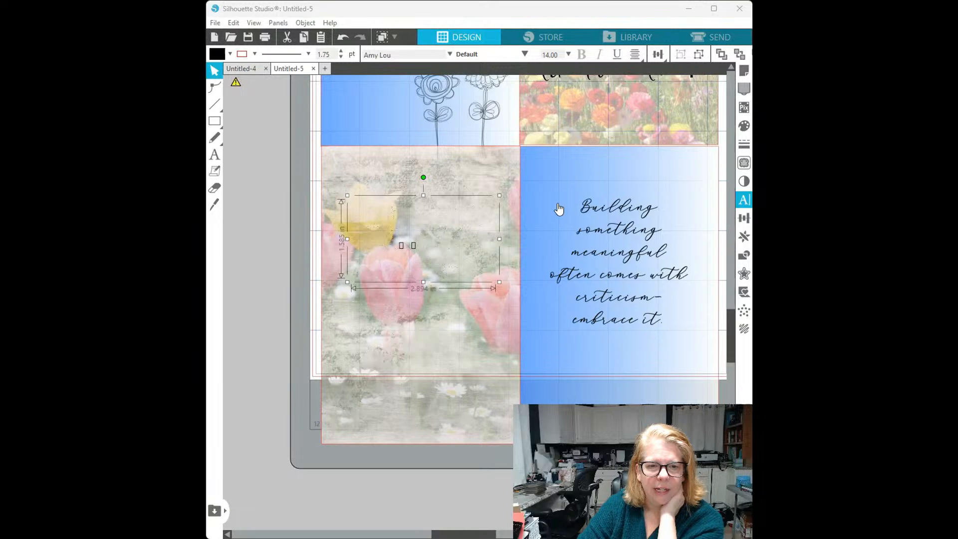
type("Let go of stress over things beyond your control—it's not worth your energy.")
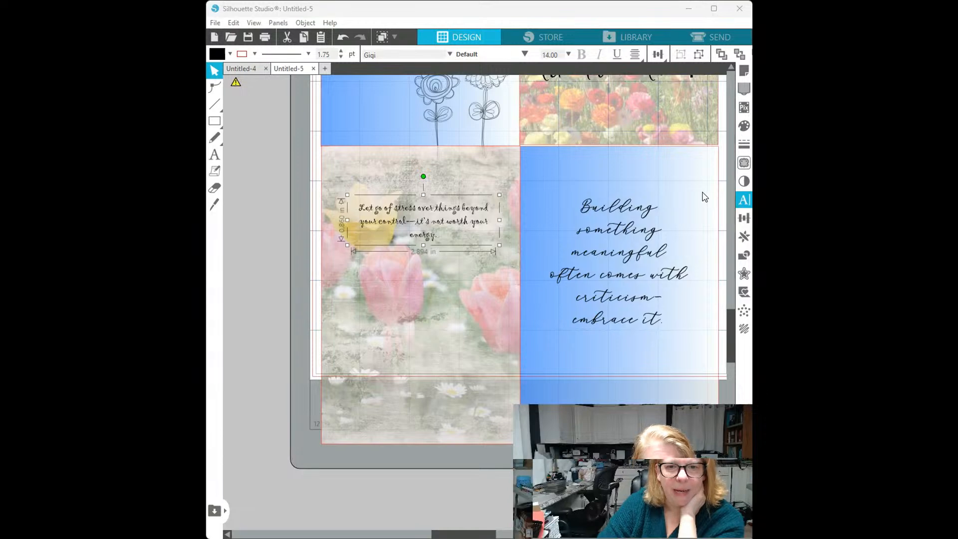
Try font sizes 72 and 60 on the tulip card's sentence and set it to 36 pt
left_click(685, 163)
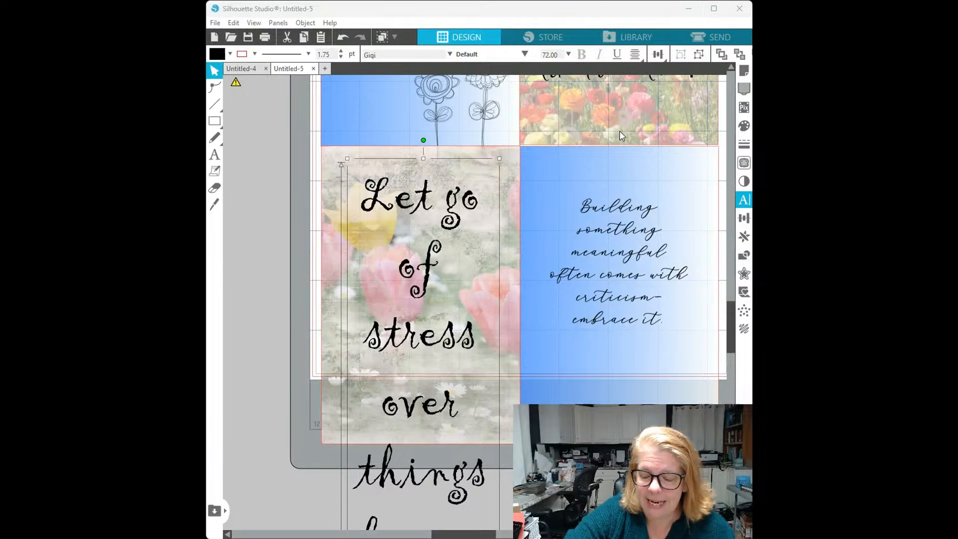
scroll(432, 292, "down", 2)
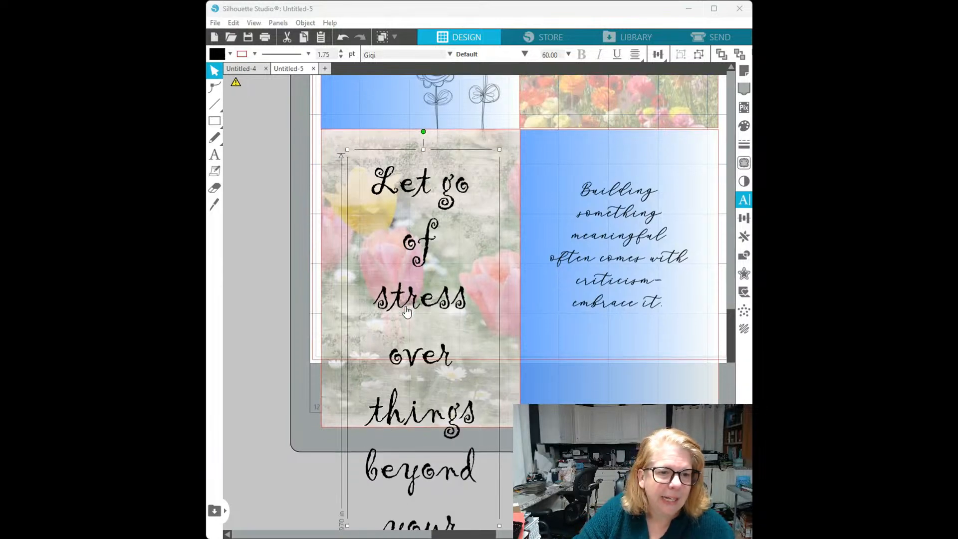
scroll(413, 329, "down", 1)
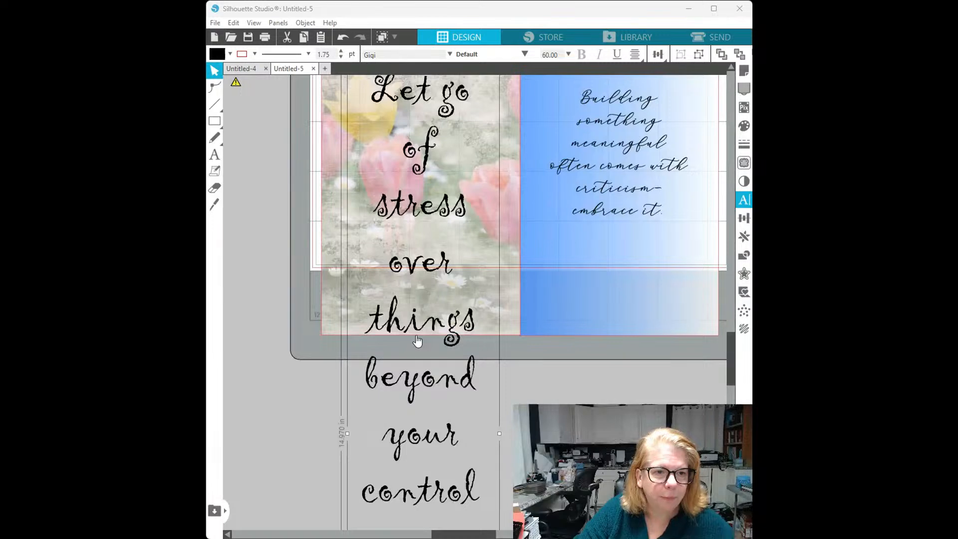
scroll(464, 197, "up", 1)
scroll(466, 211, "up", 1)
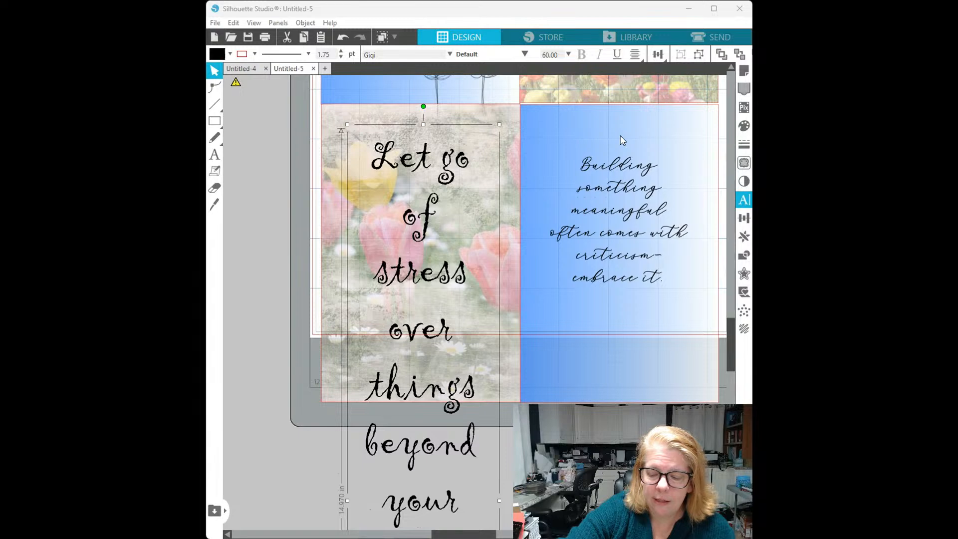
key("Return")
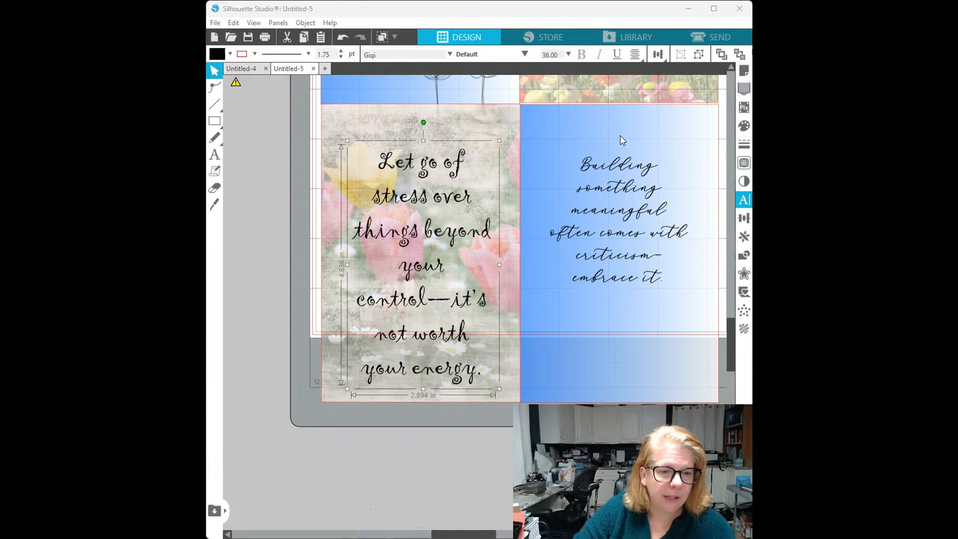
left_click(244, 324)
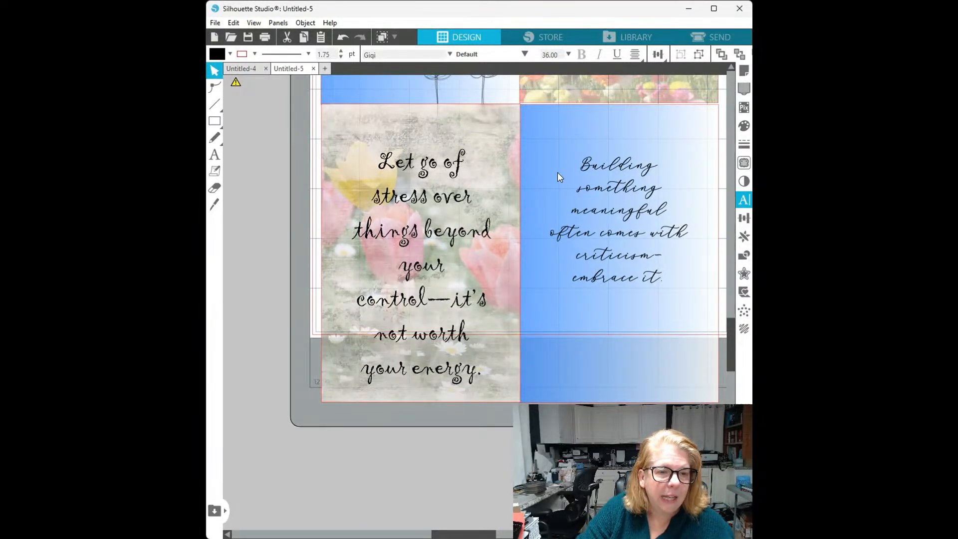
Insert a line break before "over" in the tulip card's sentence
double_click(453, 198)
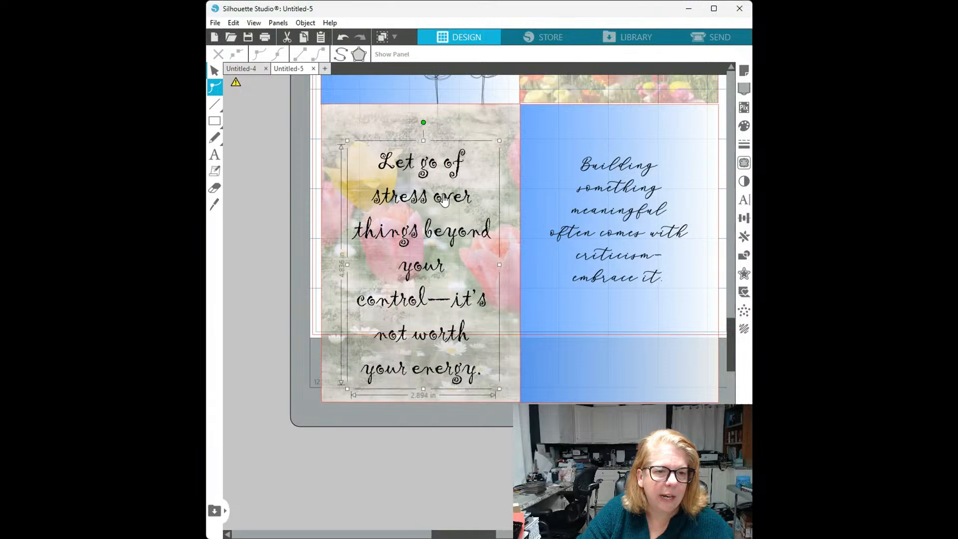
left_click(435, 195)
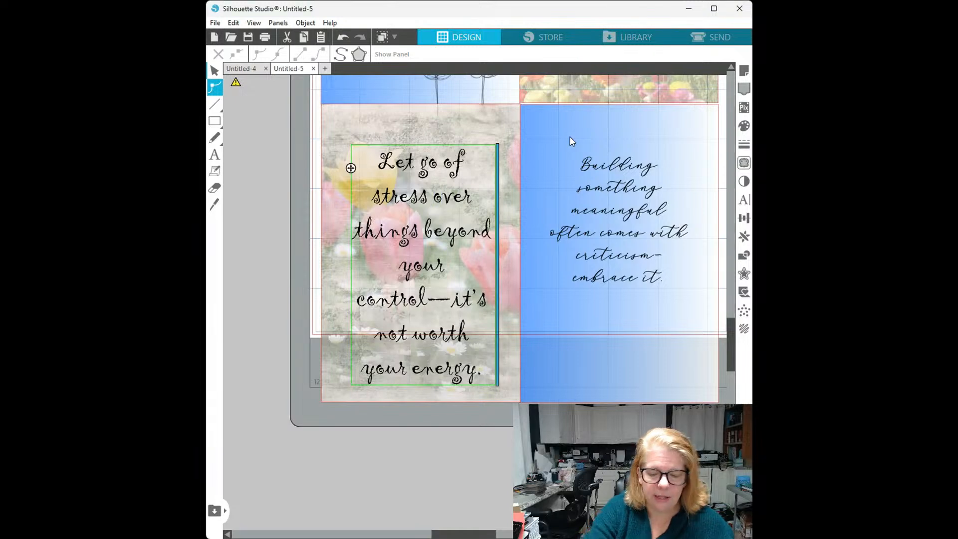
key("BackSpace")
key("Return")
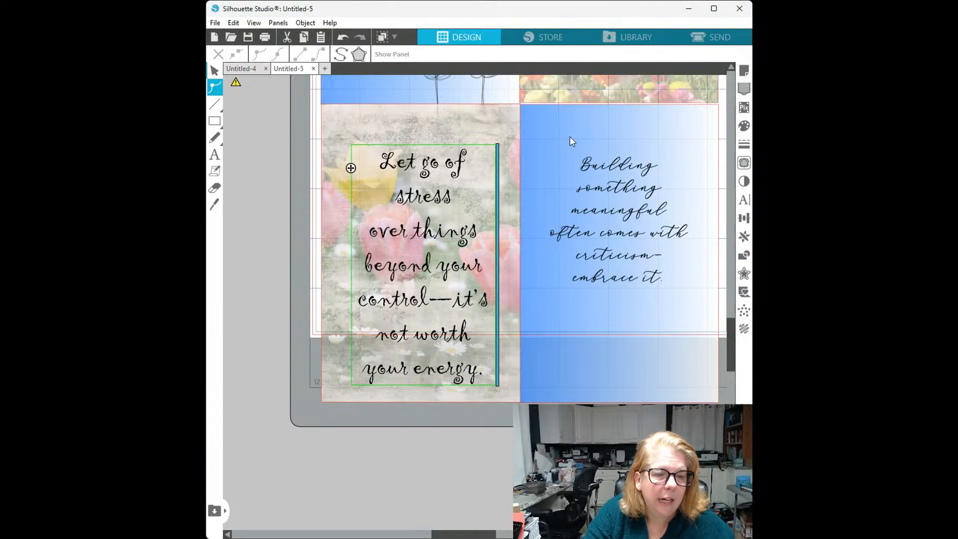
Insert a line break between "control" and the dash before "it's" in the tulip card's sentence
key("Down")
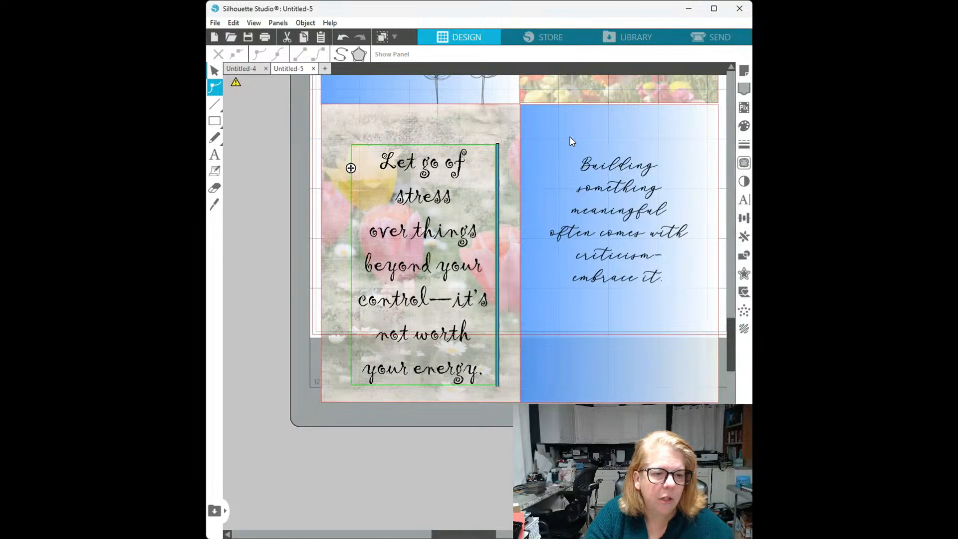
key("Down")
key("Right")
key("Right")
key("Right")
key("Right")
key("Right")
key("Right")
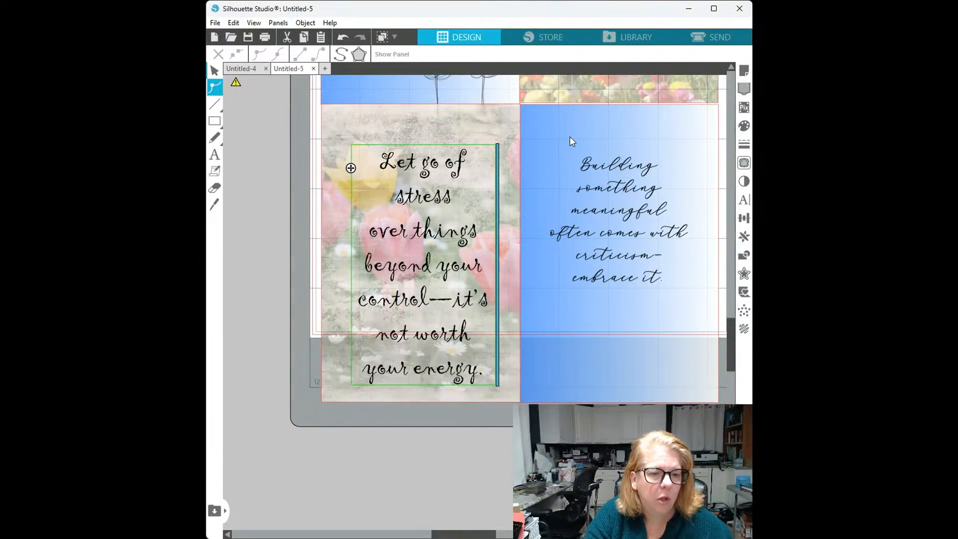
key("Right")
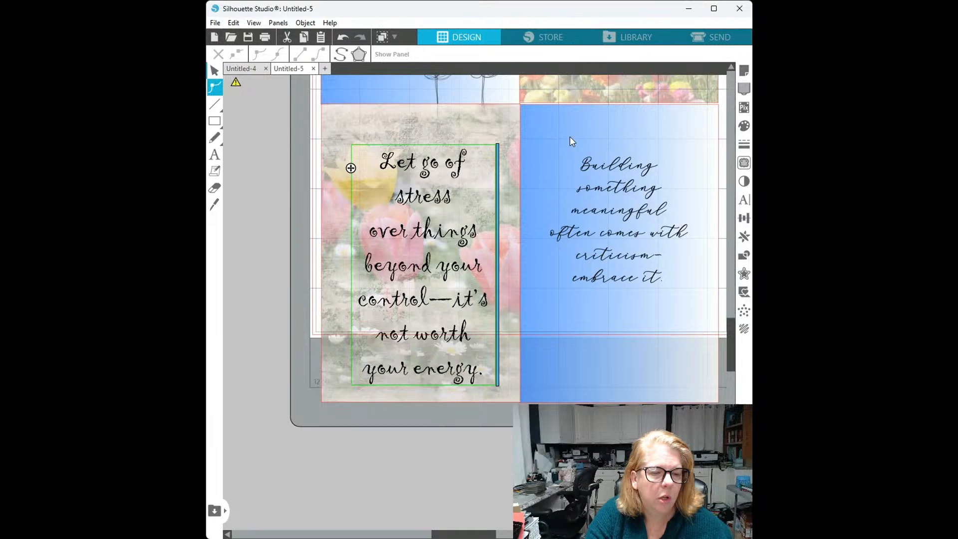
key("Left")
key("Return")
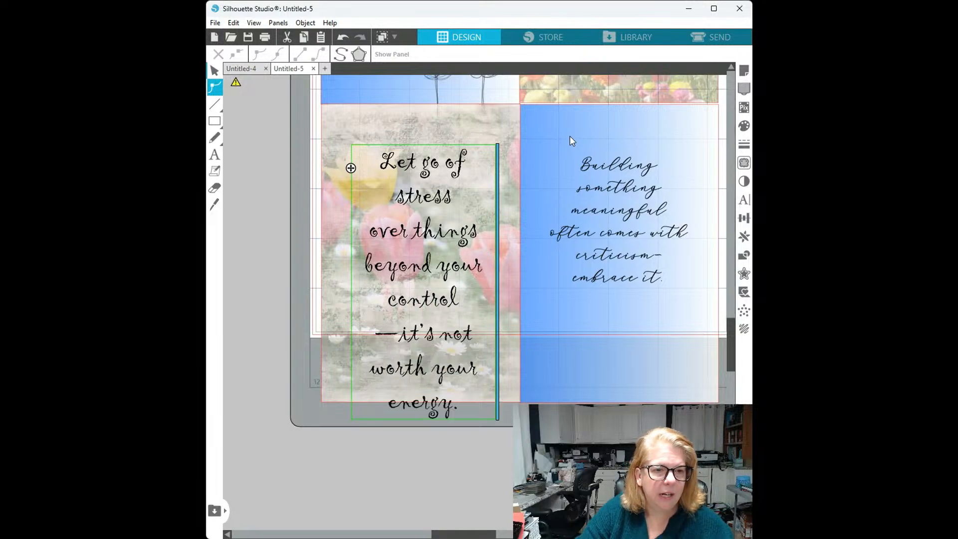
left_click(312, 335)
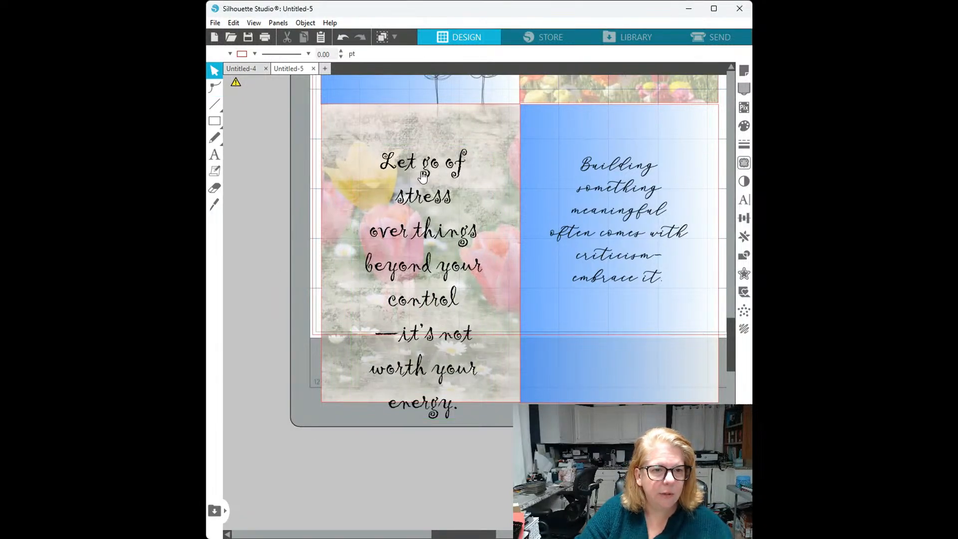
Move the "Let go of stress" sentence up on the tulip card and widen its text box to the card's right edge
left_click_drag(427, 170, 419, 139)
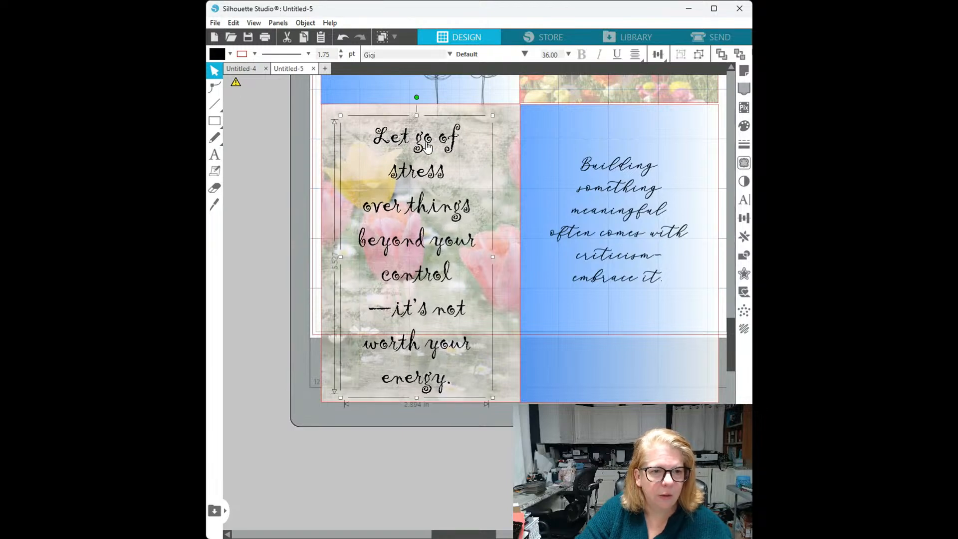
double_click(426, 145)
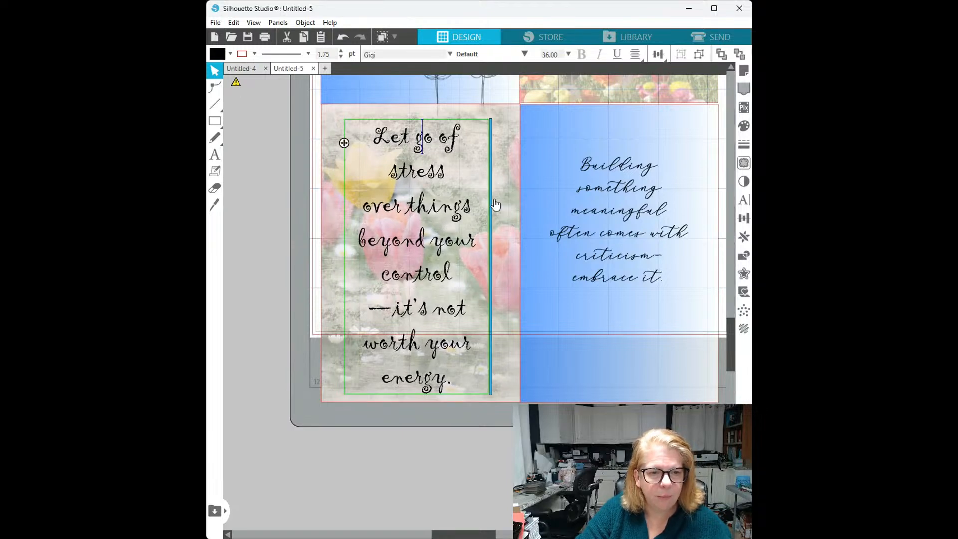
left_click_drag(491, 199, 517, 199)
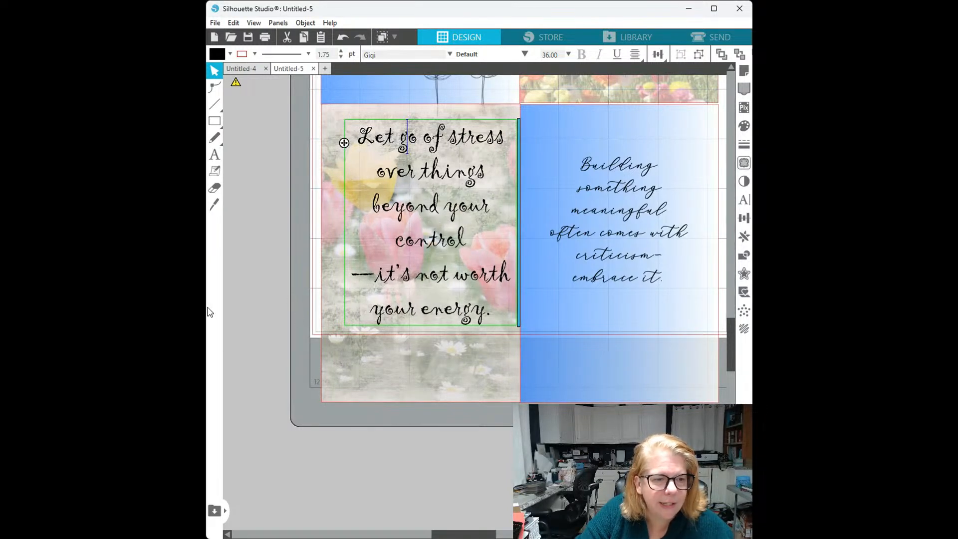
left_click(271, 236)
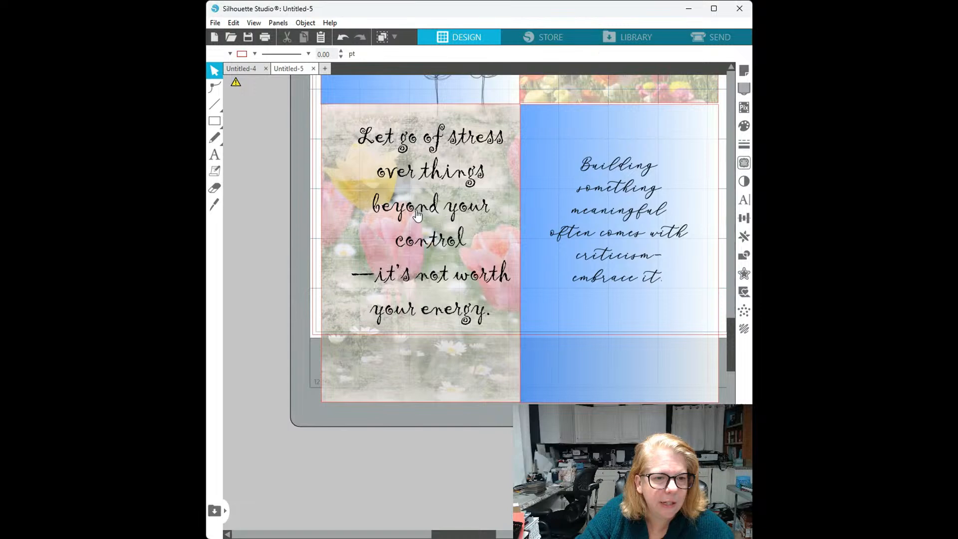
Shift the tulip card's sentence down and slightly left, and widen its text box a little more
left_click_drag(413, 211, 405, 234)
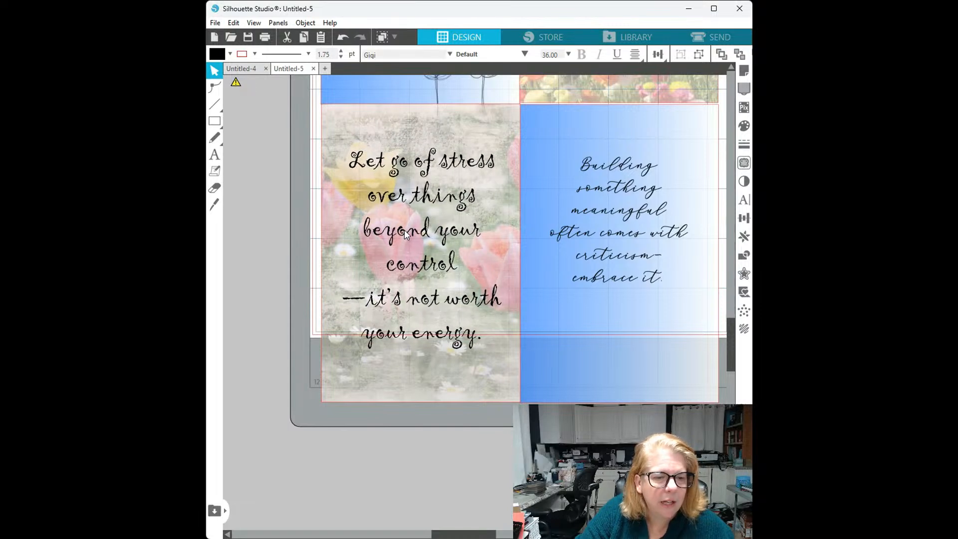
left_click(404, 229)
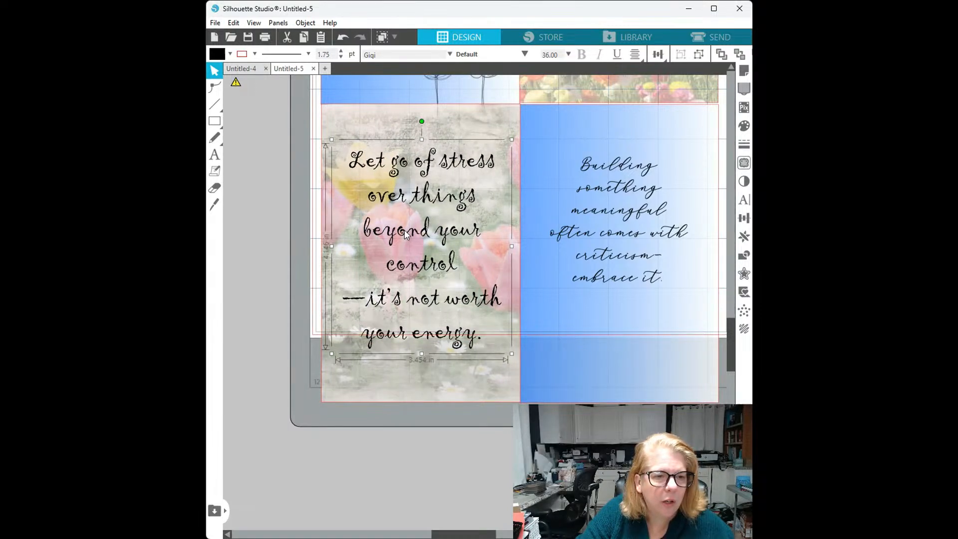
double_click(404, 229)
left_click_drag(508, 230, 516, 229)
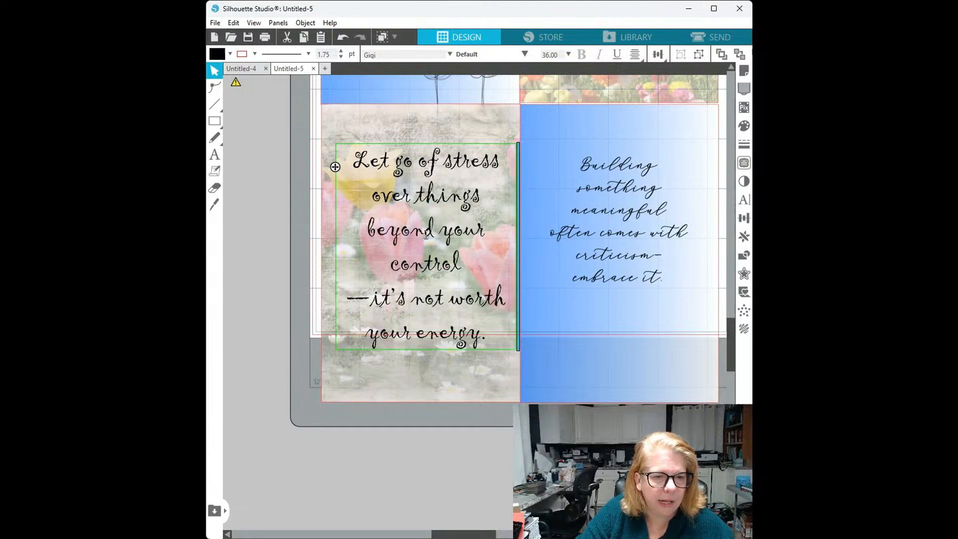
left_click(452, 423)
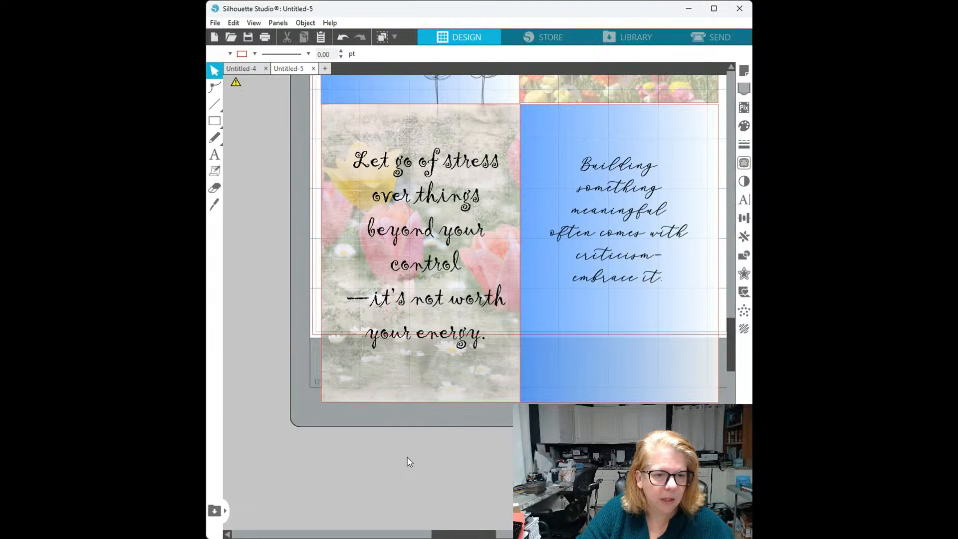
Select the tulip card together with its sentence and align their centers horizontally and vertically
left_click(406, 281)
left_click(409, 490)
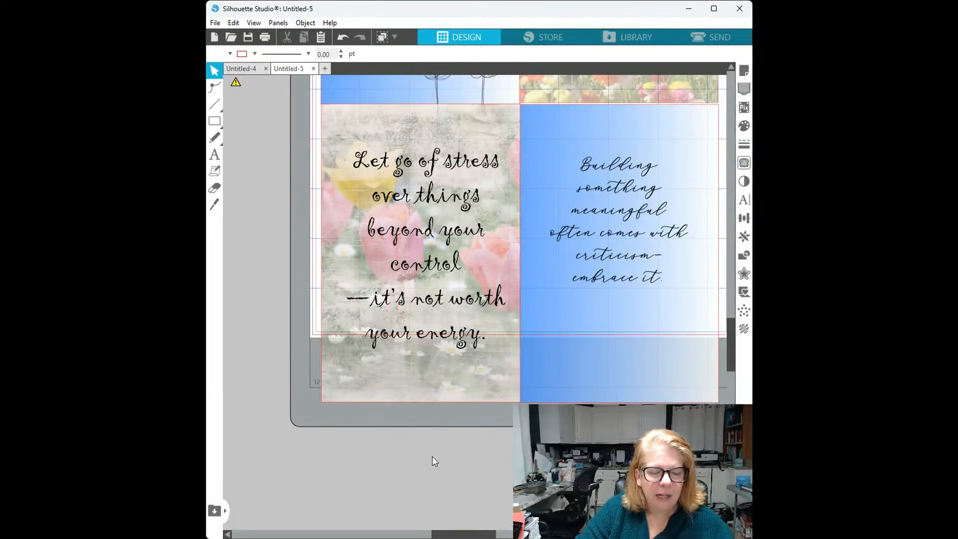
left_click(412, 256)
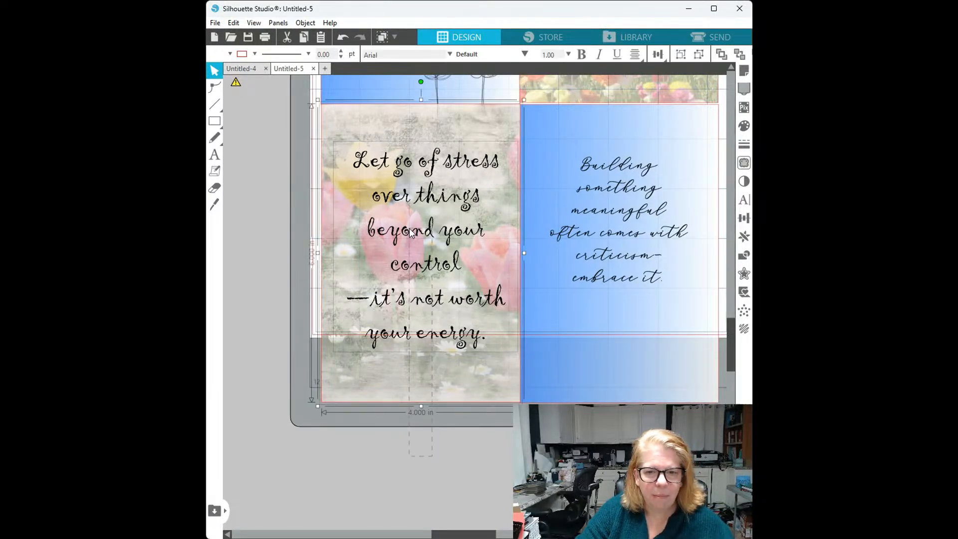
left_click(748, 222)
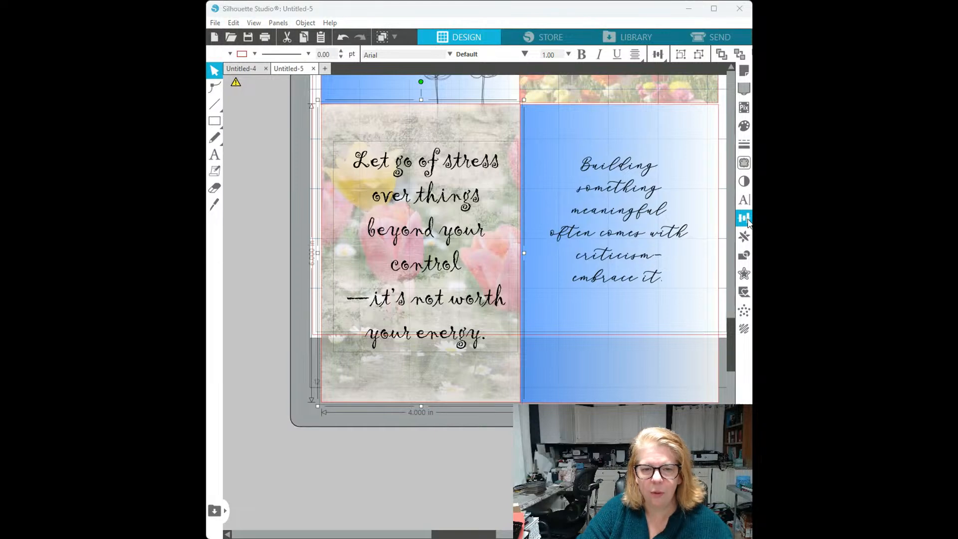
left_click(679, 146)
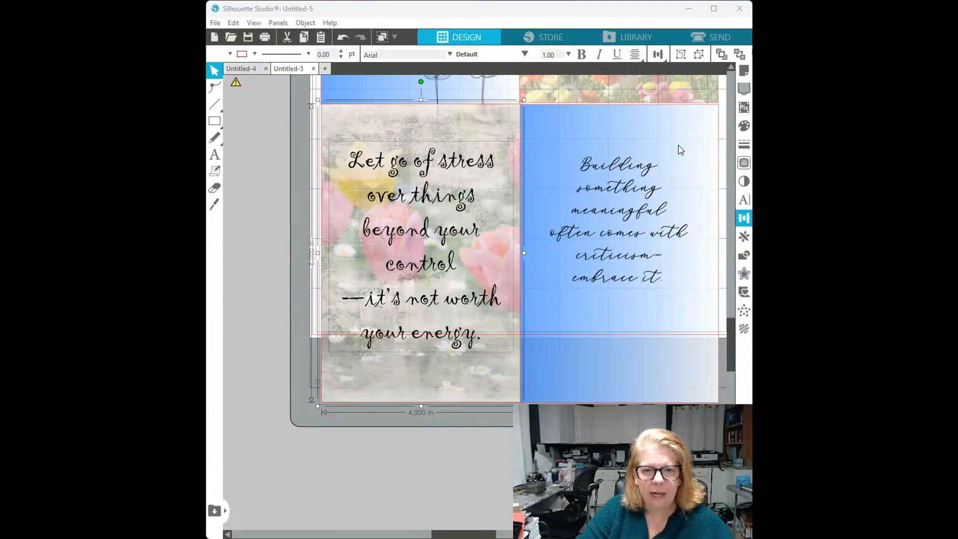
left_click(676, 166)
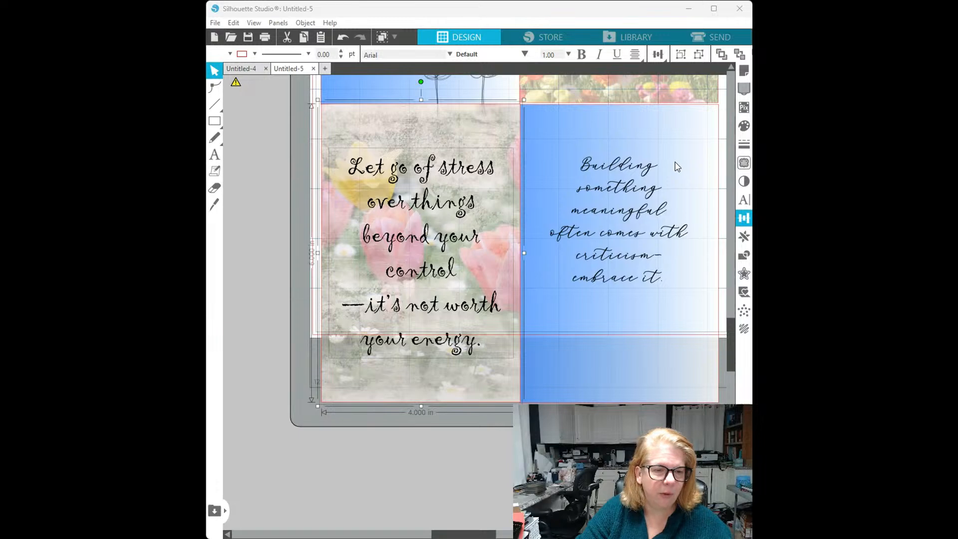
left_click(409, 484)
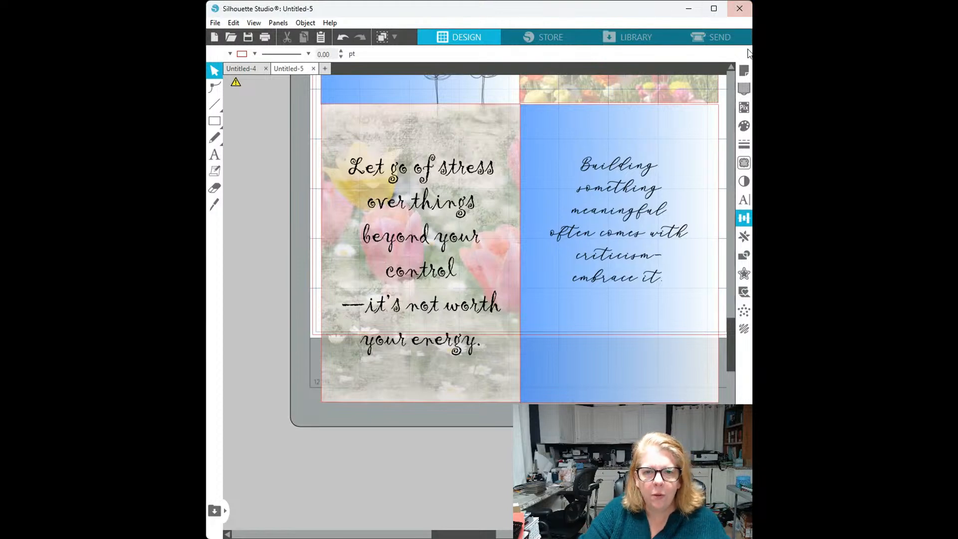
left_click(723, 80)
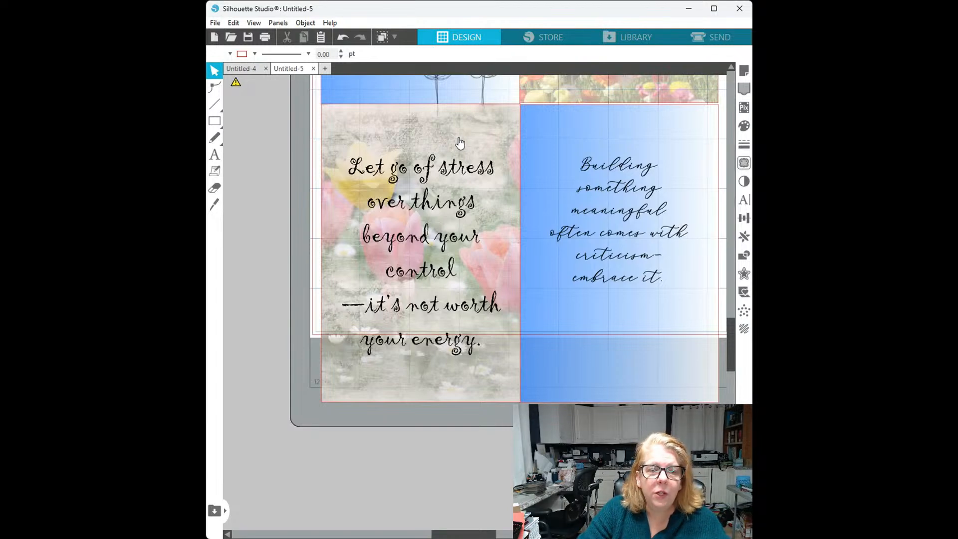
Create a new blank document and close its page setup options
scroll(457, 144, "up", 5)
scroll(463, 149, "up", 3)
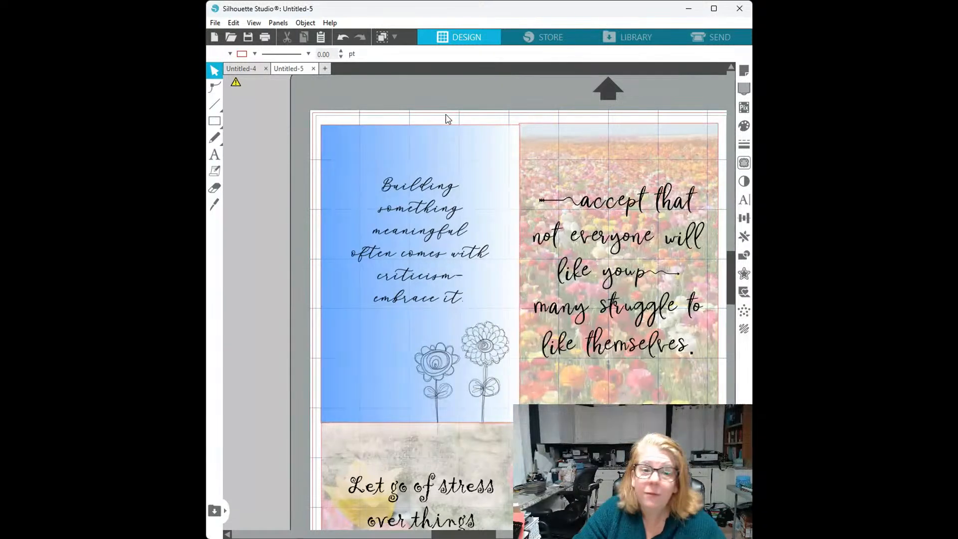
left_click(214, 37)
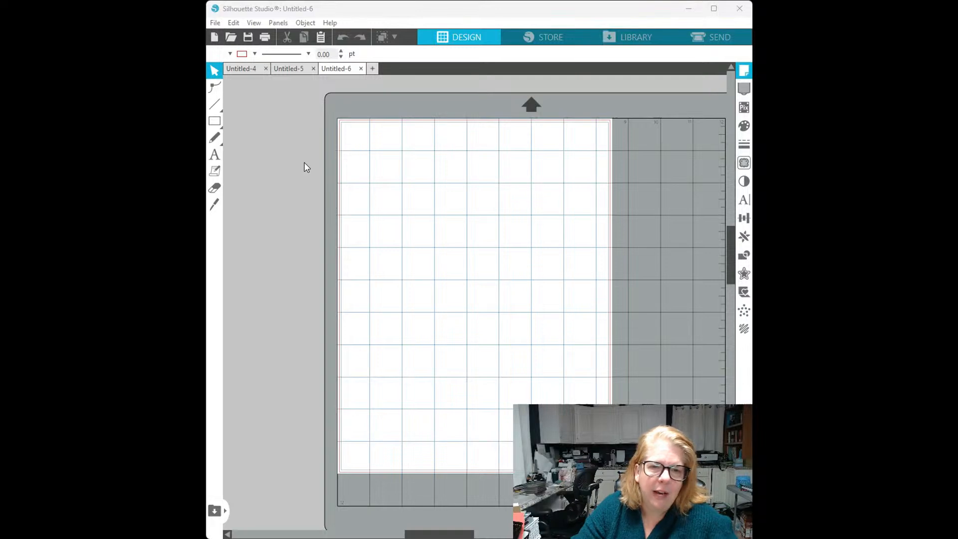
left_click(720, 79)
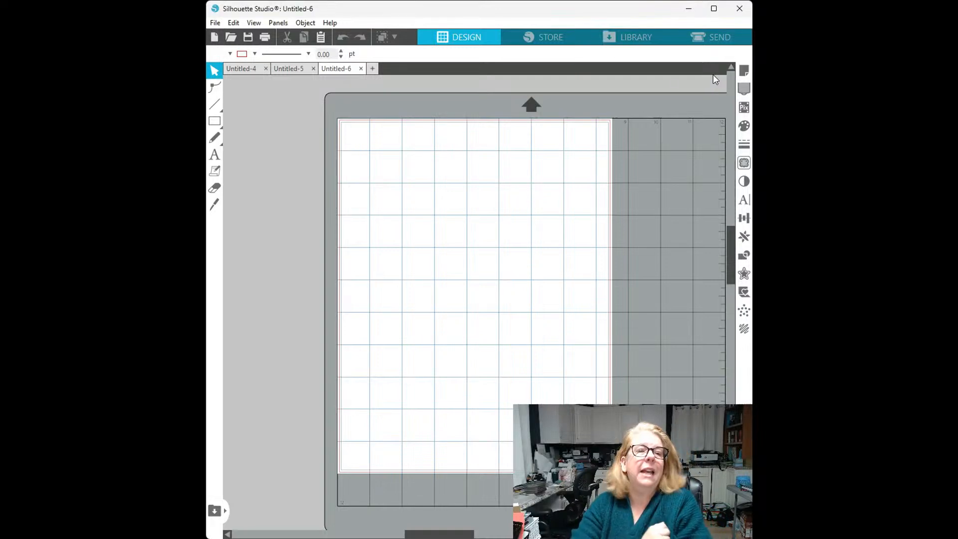